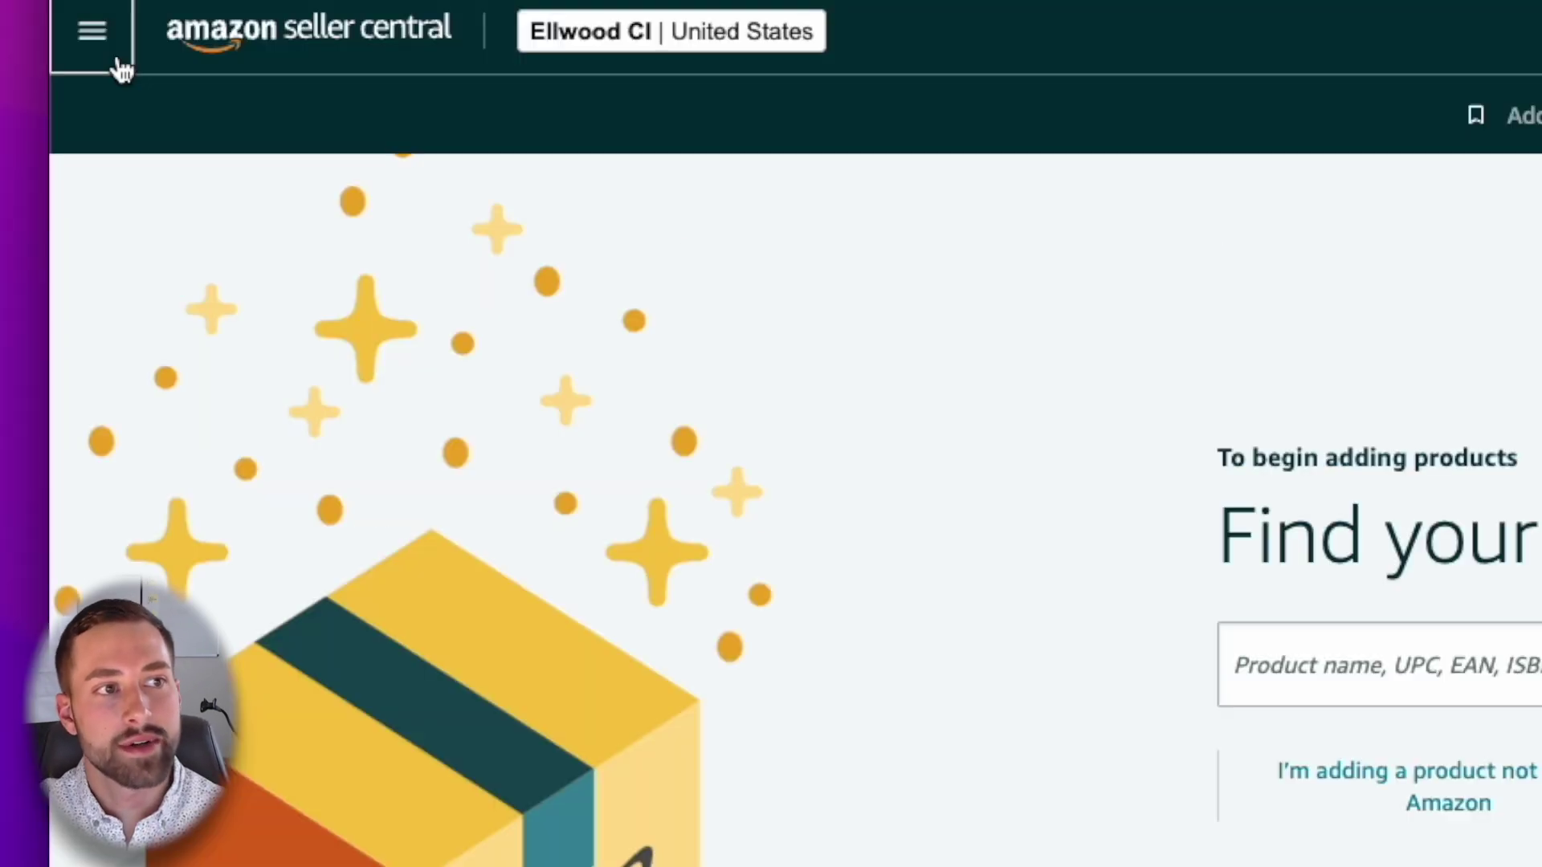
- Open the Add Products page from the Catalog section
click(114, 51)
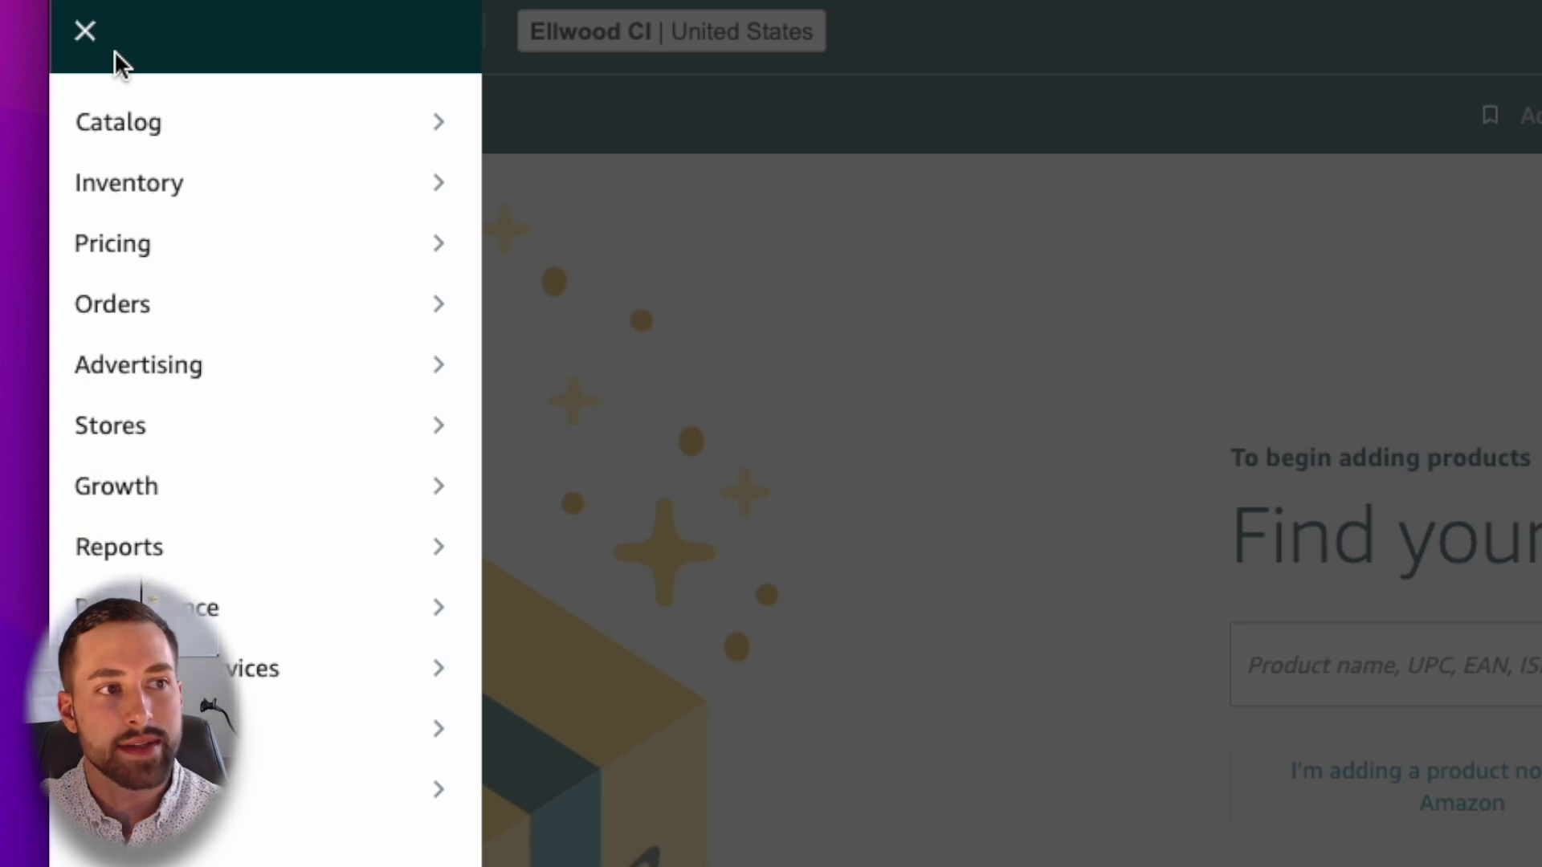
mouse_move(172, 110)
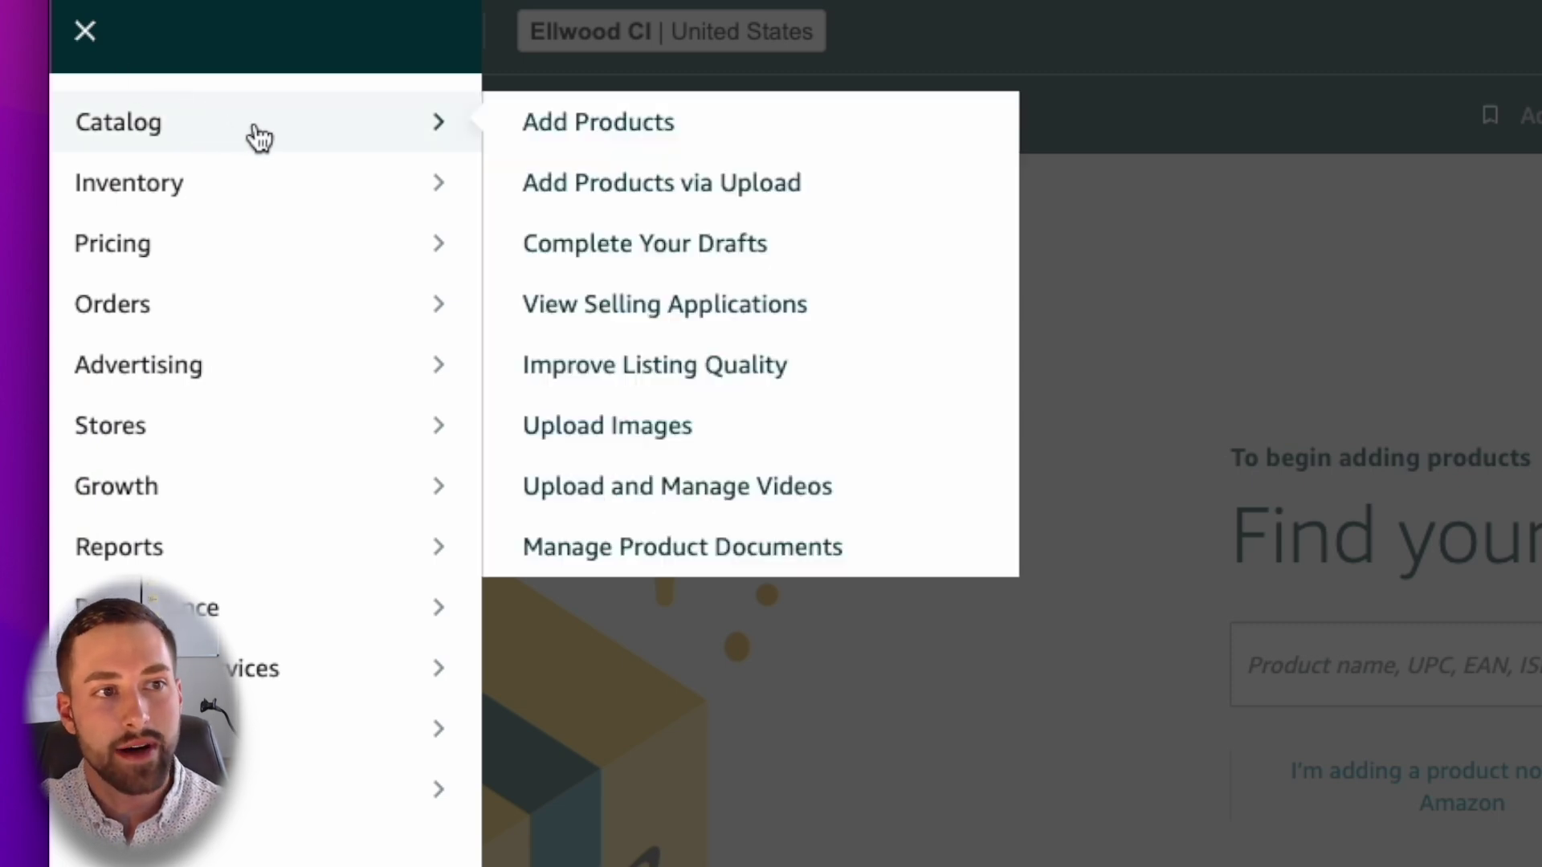
click(640, 128)
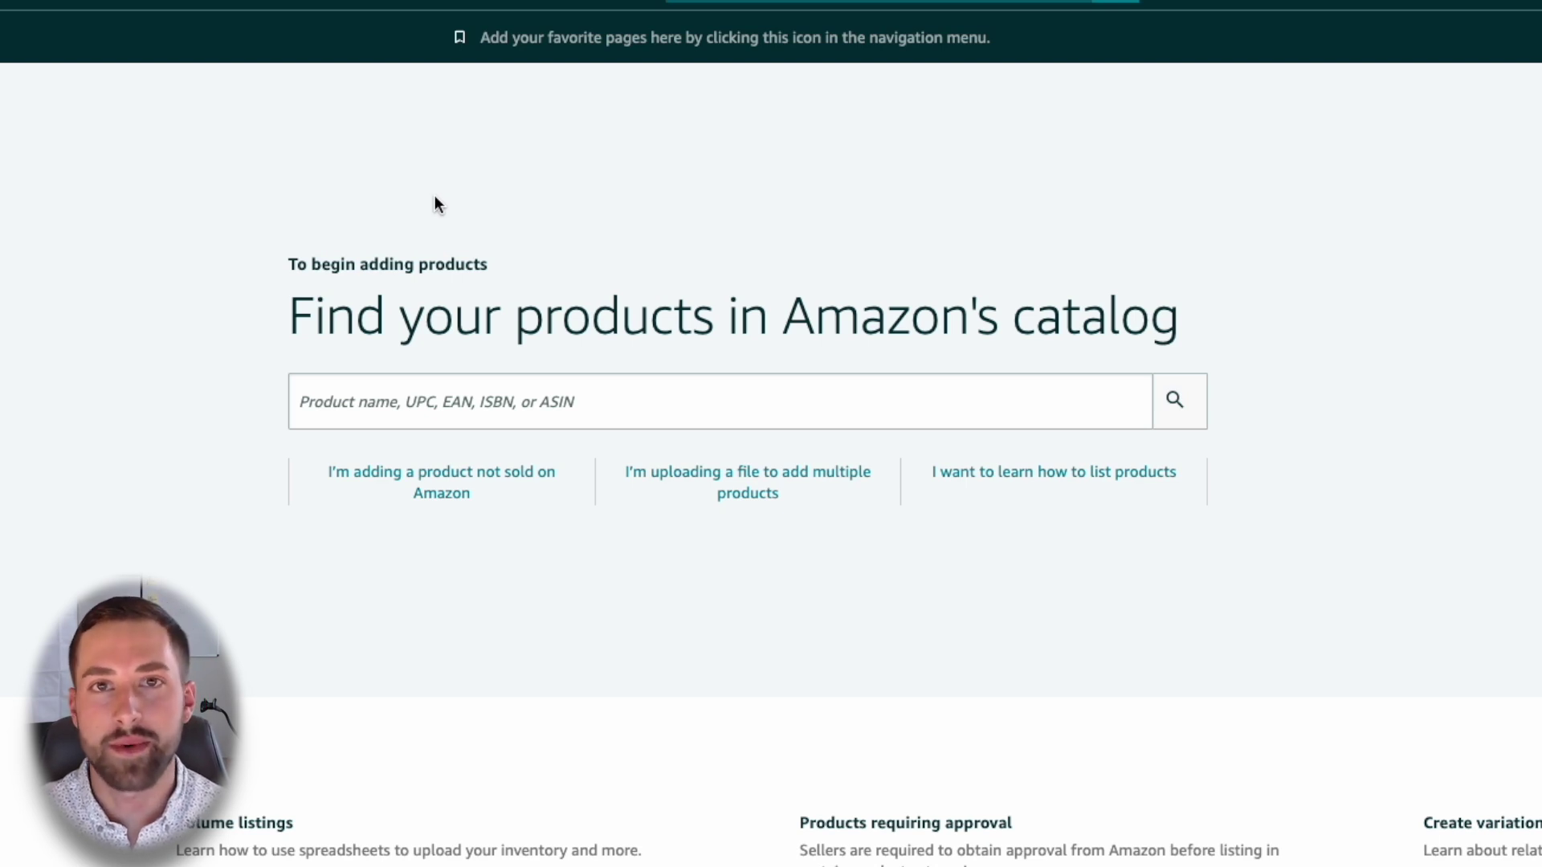
- Search Amazon's catalog by product name for "rode videomic go II"
click(475, 408)
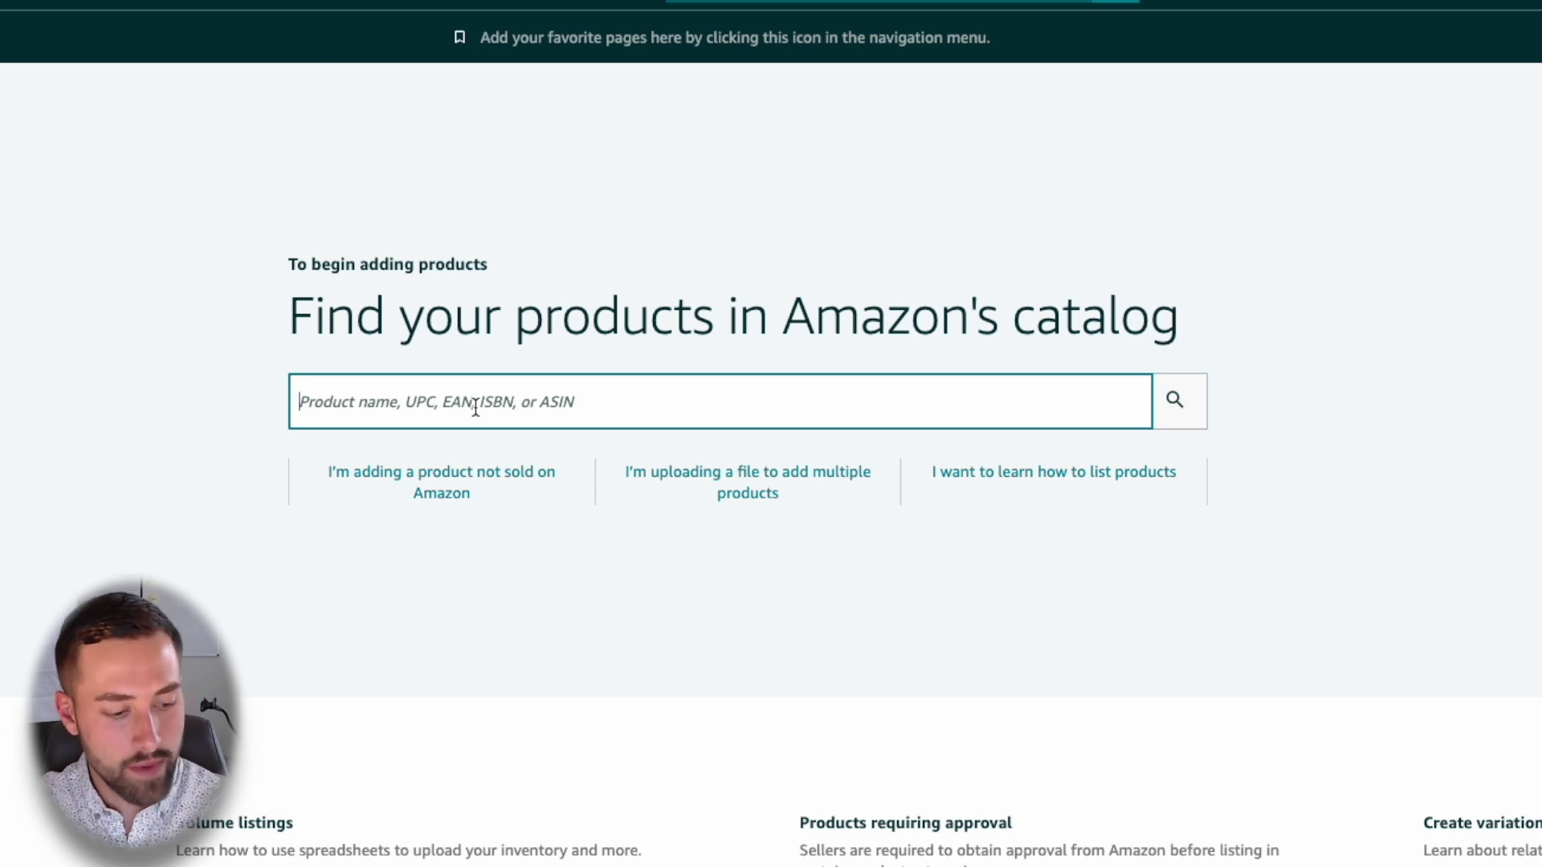
text(rode)
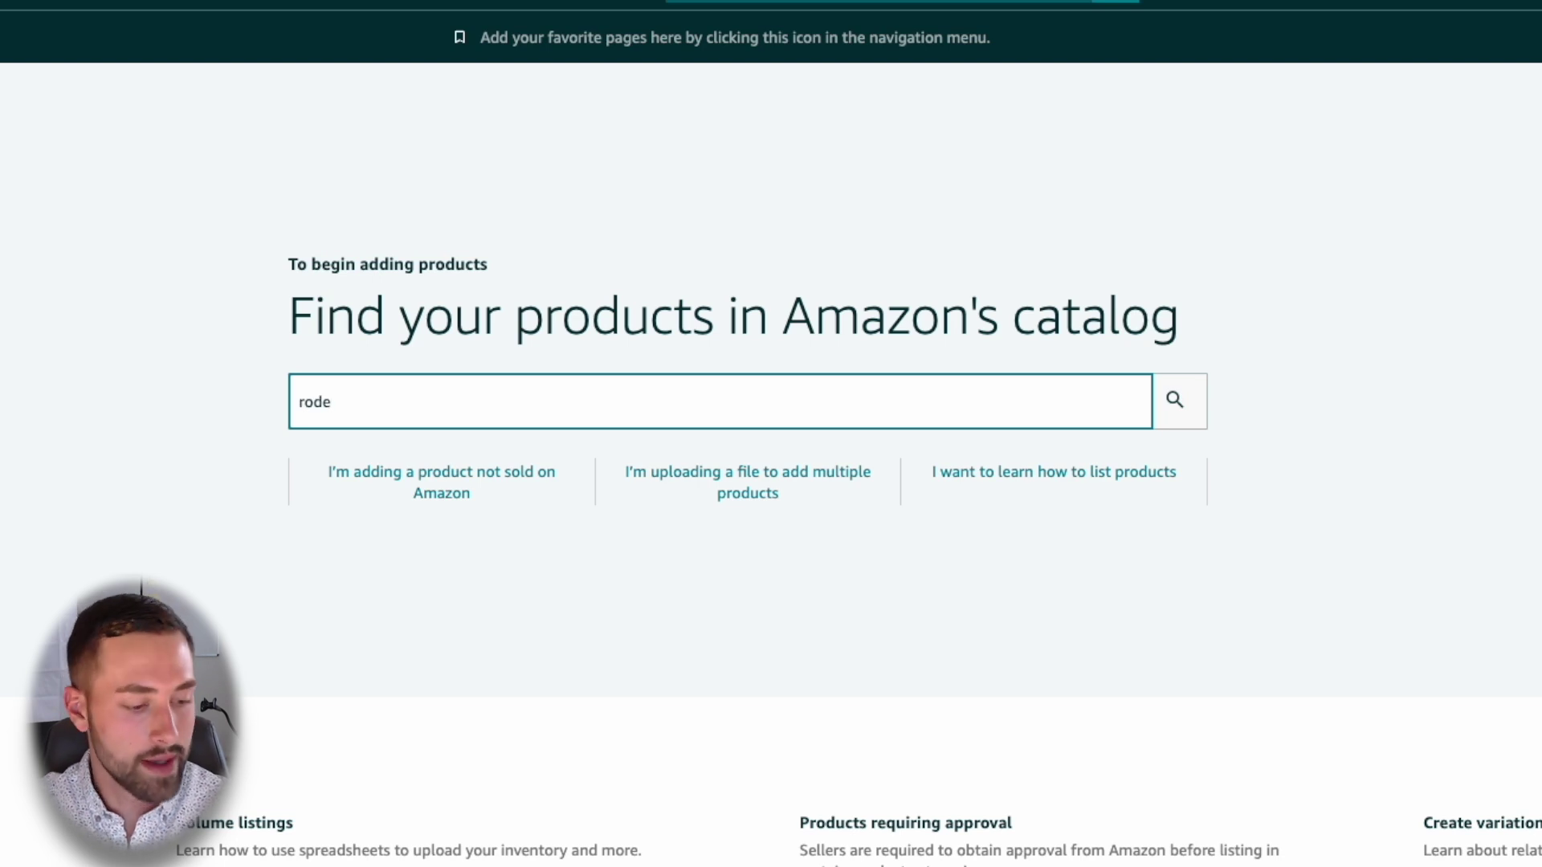
text( videomic)
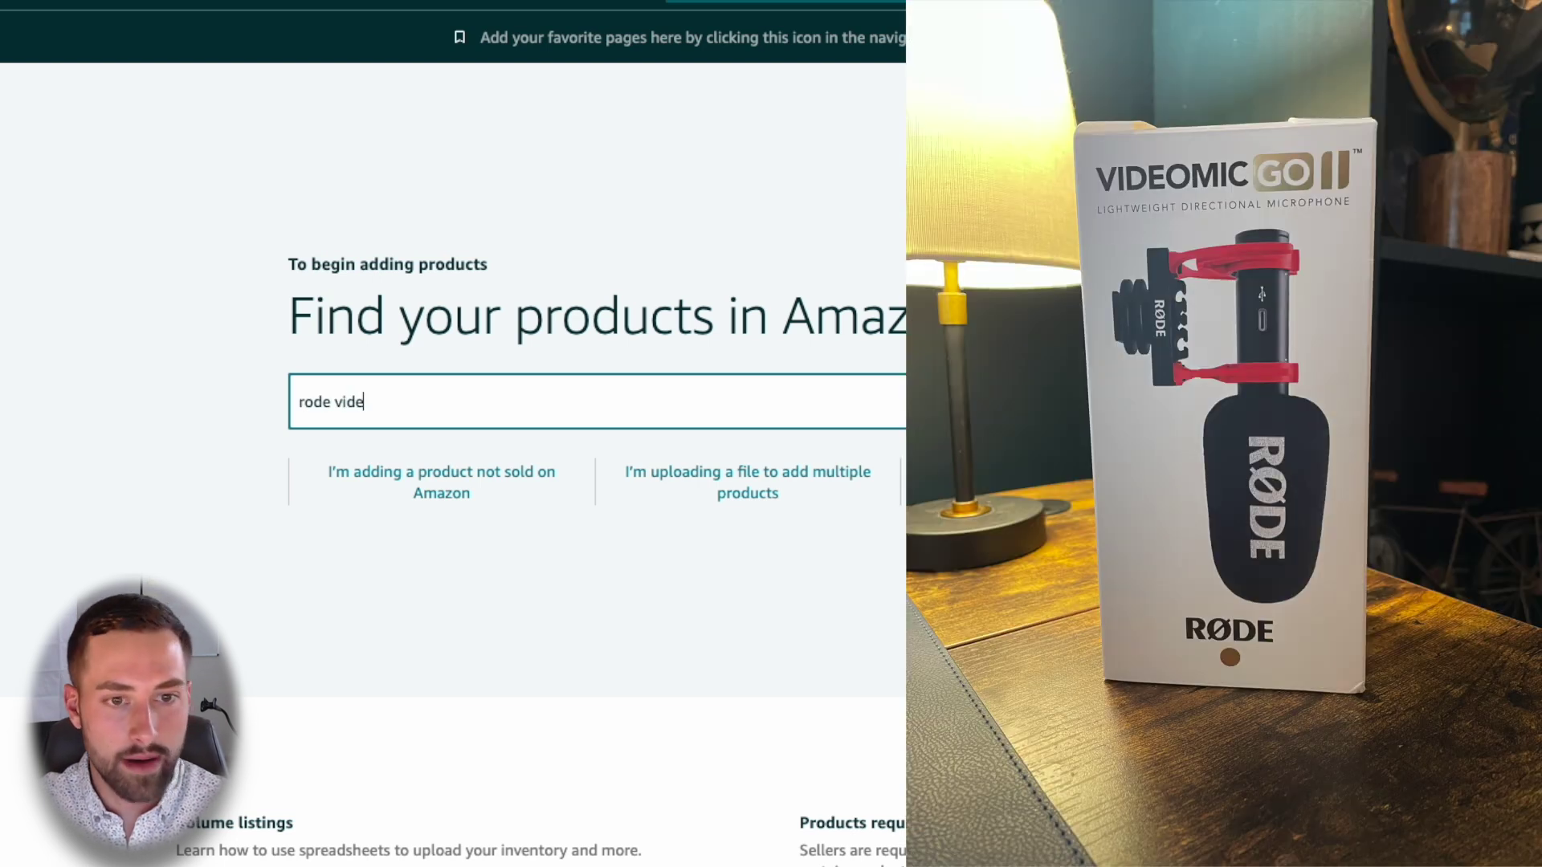
text( go II)
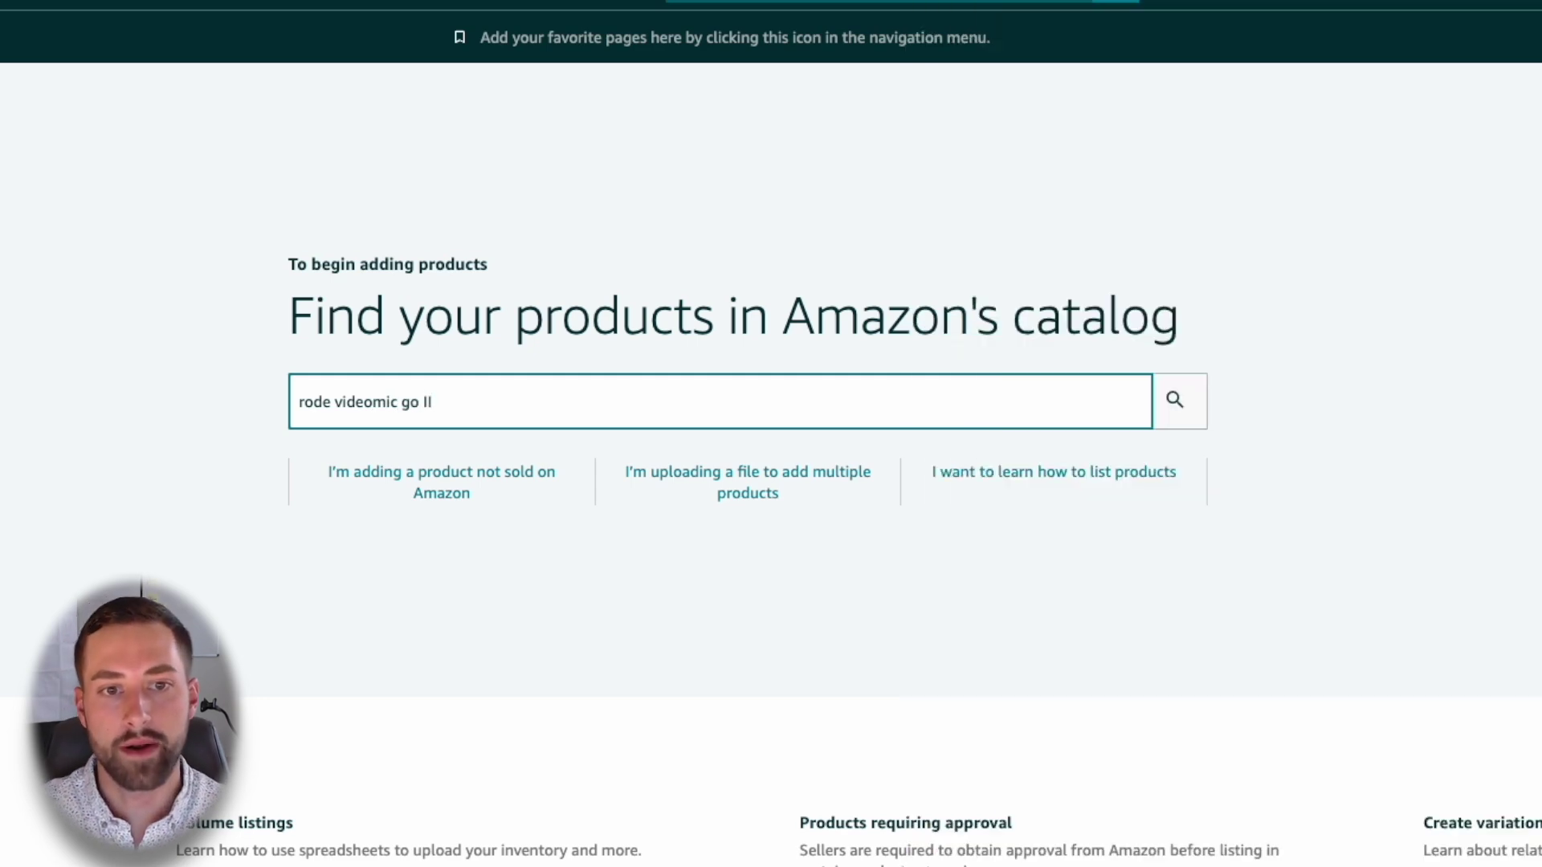
key(Return)
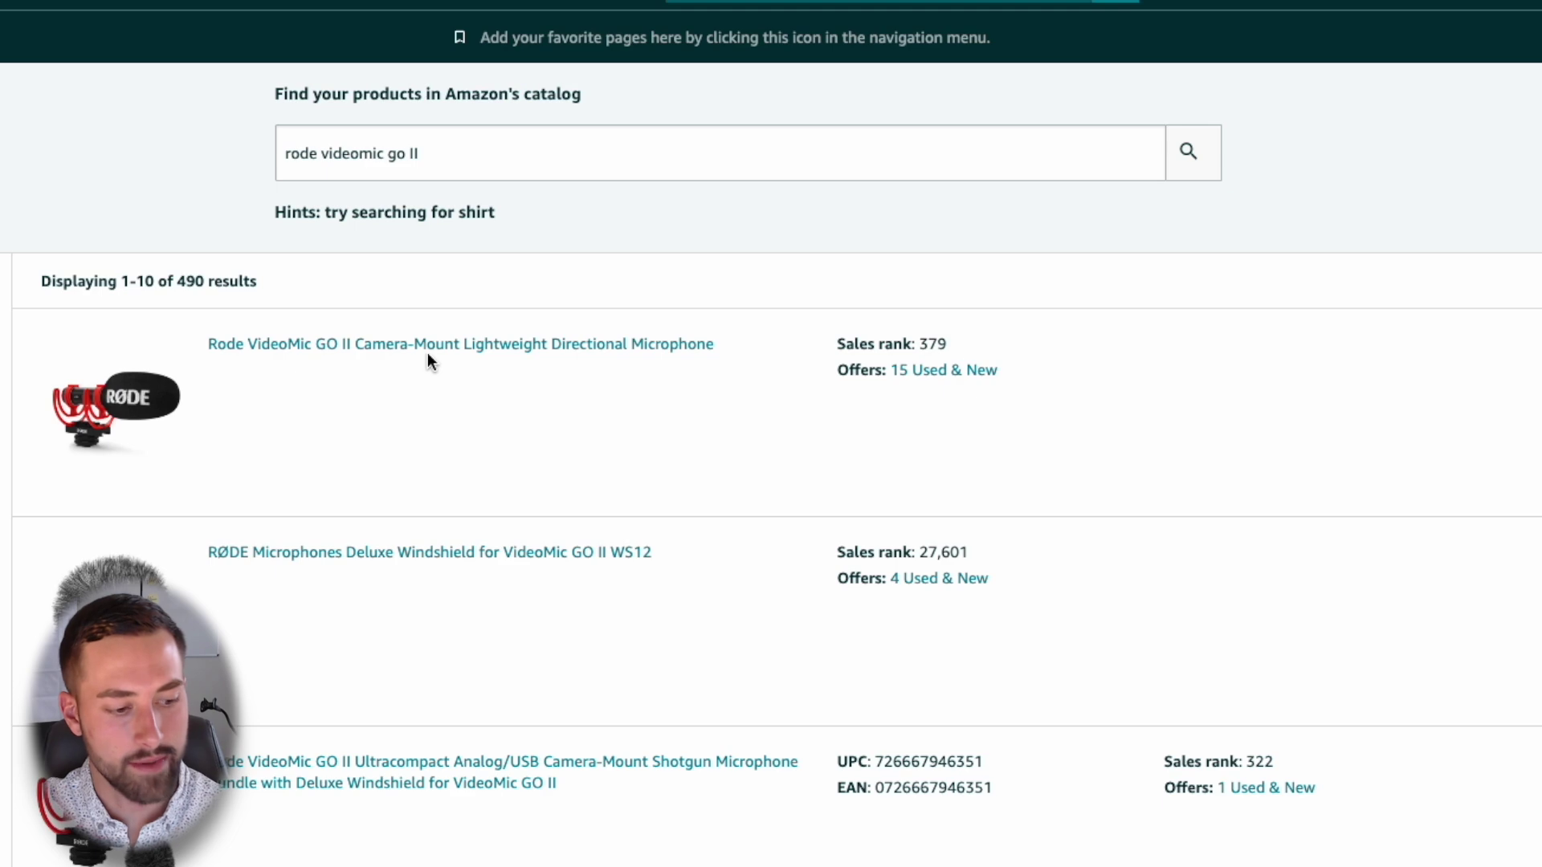
- Show the first result's variations and set the condition to New for the standalone Rode VideoMic GO II
click(1472, 334)
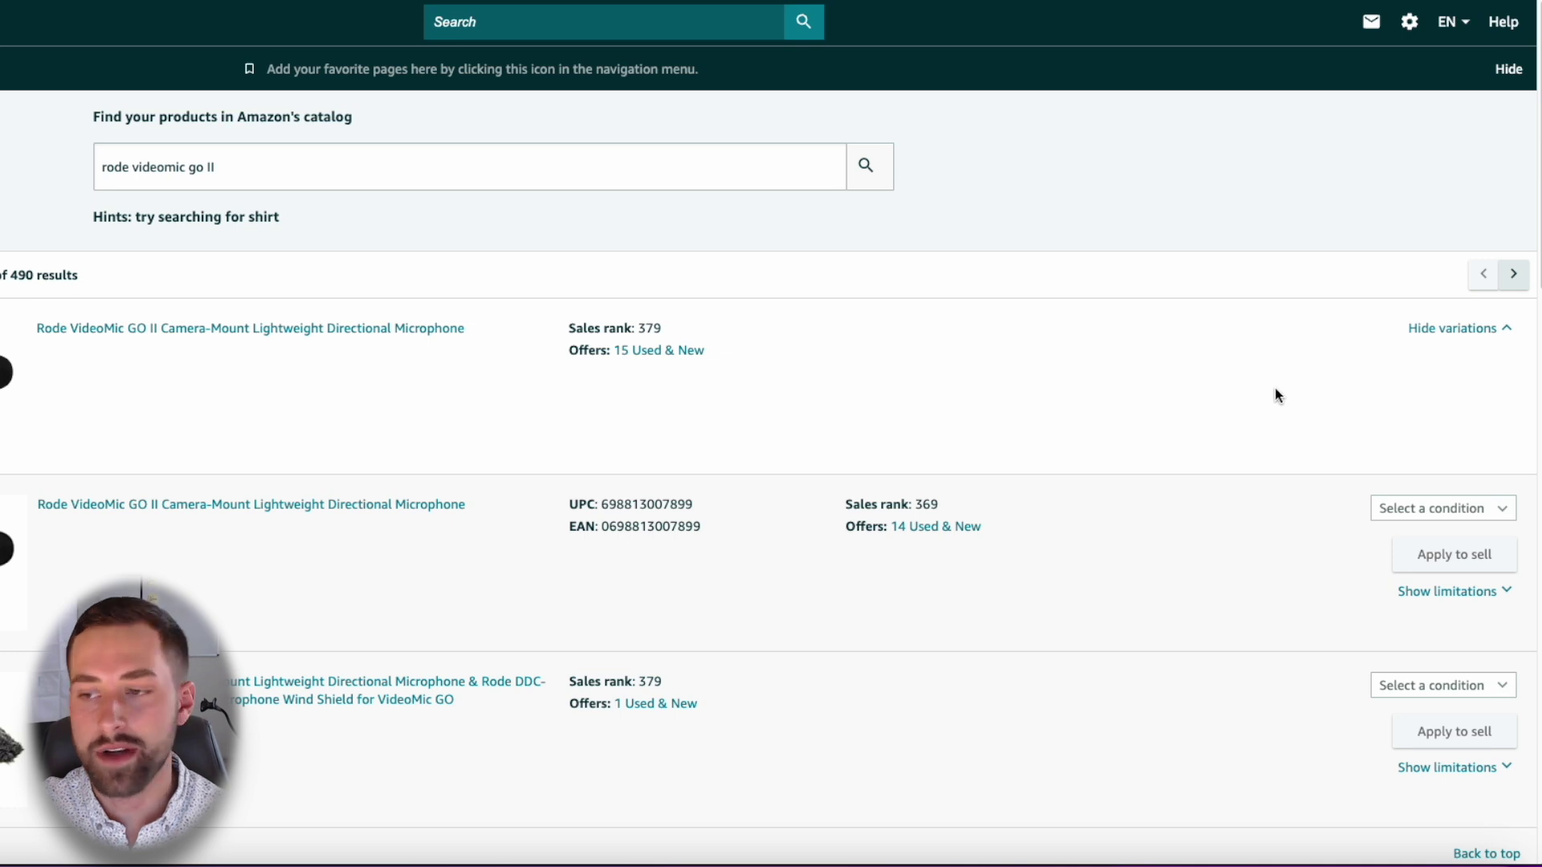
scroll(1278, 394, down, 2)
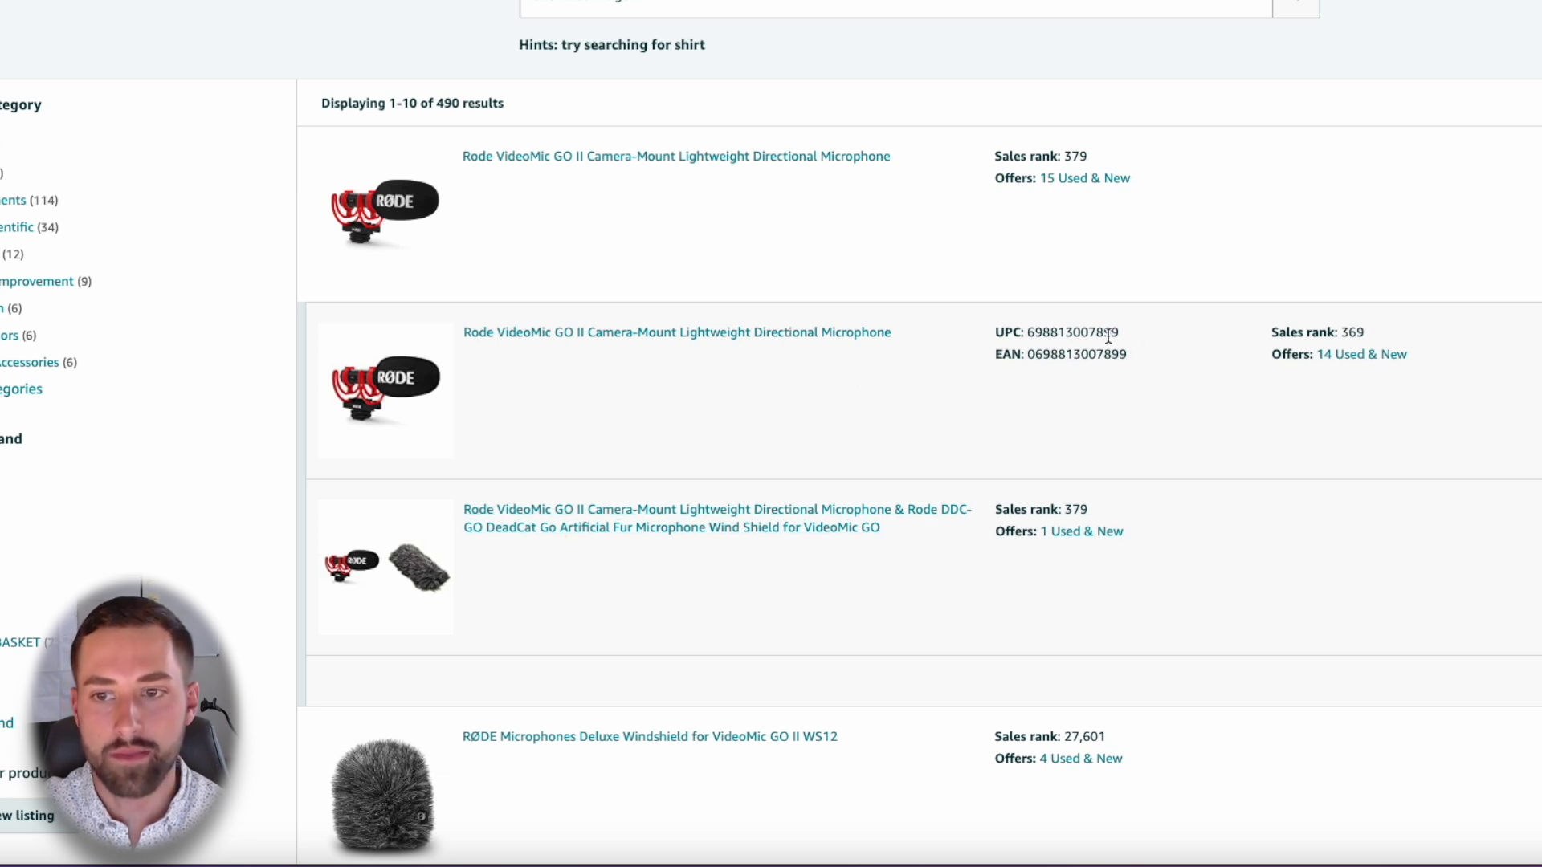
double_click(1073, 332)
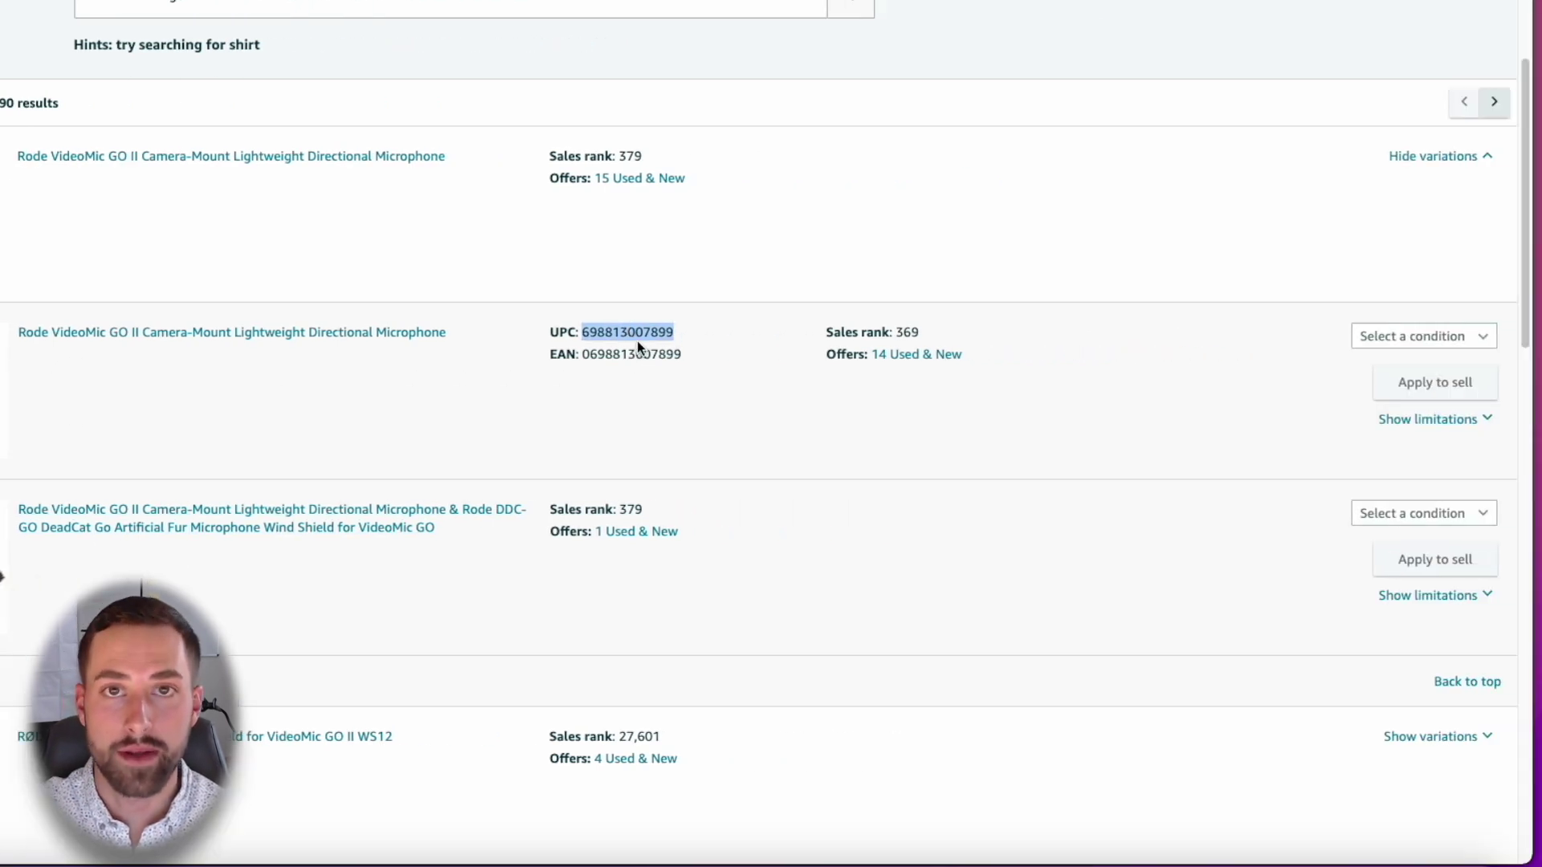
click(1429, 347)
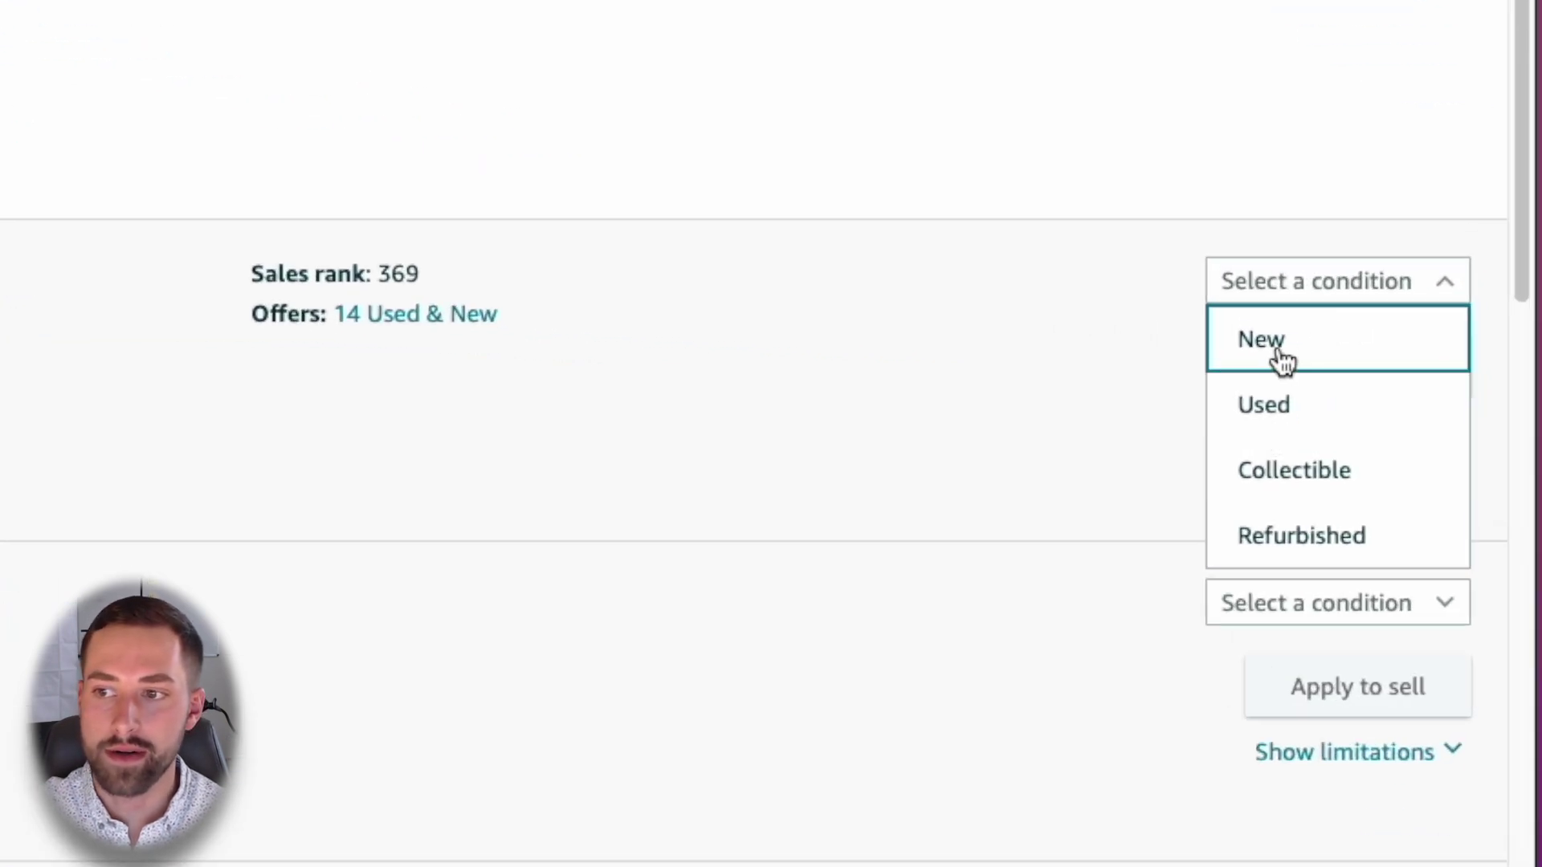
click(1283, 362)
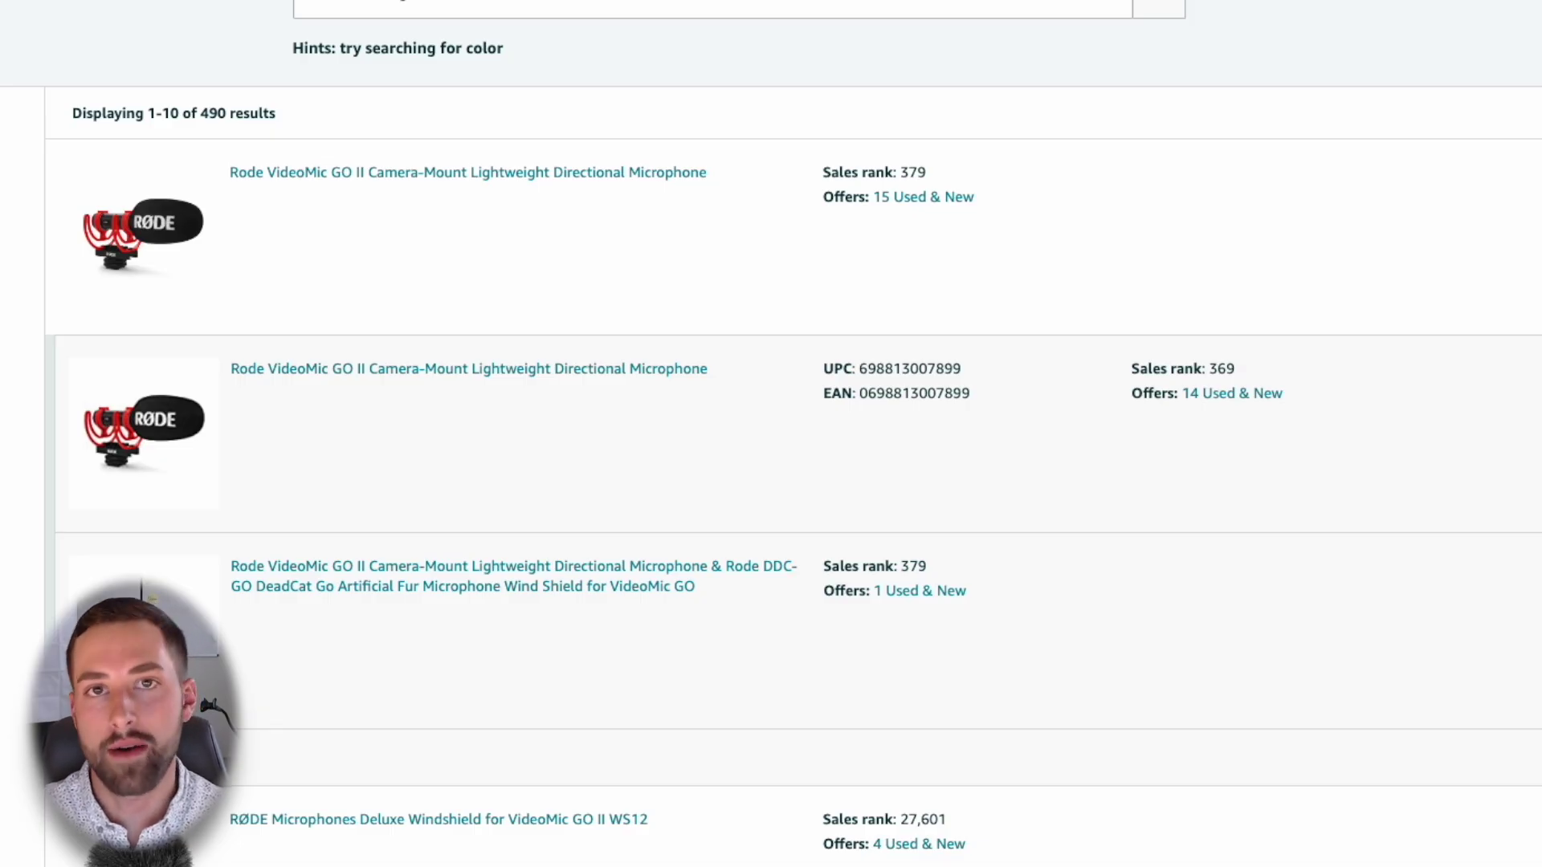
scroll(840, 248, up, 3)
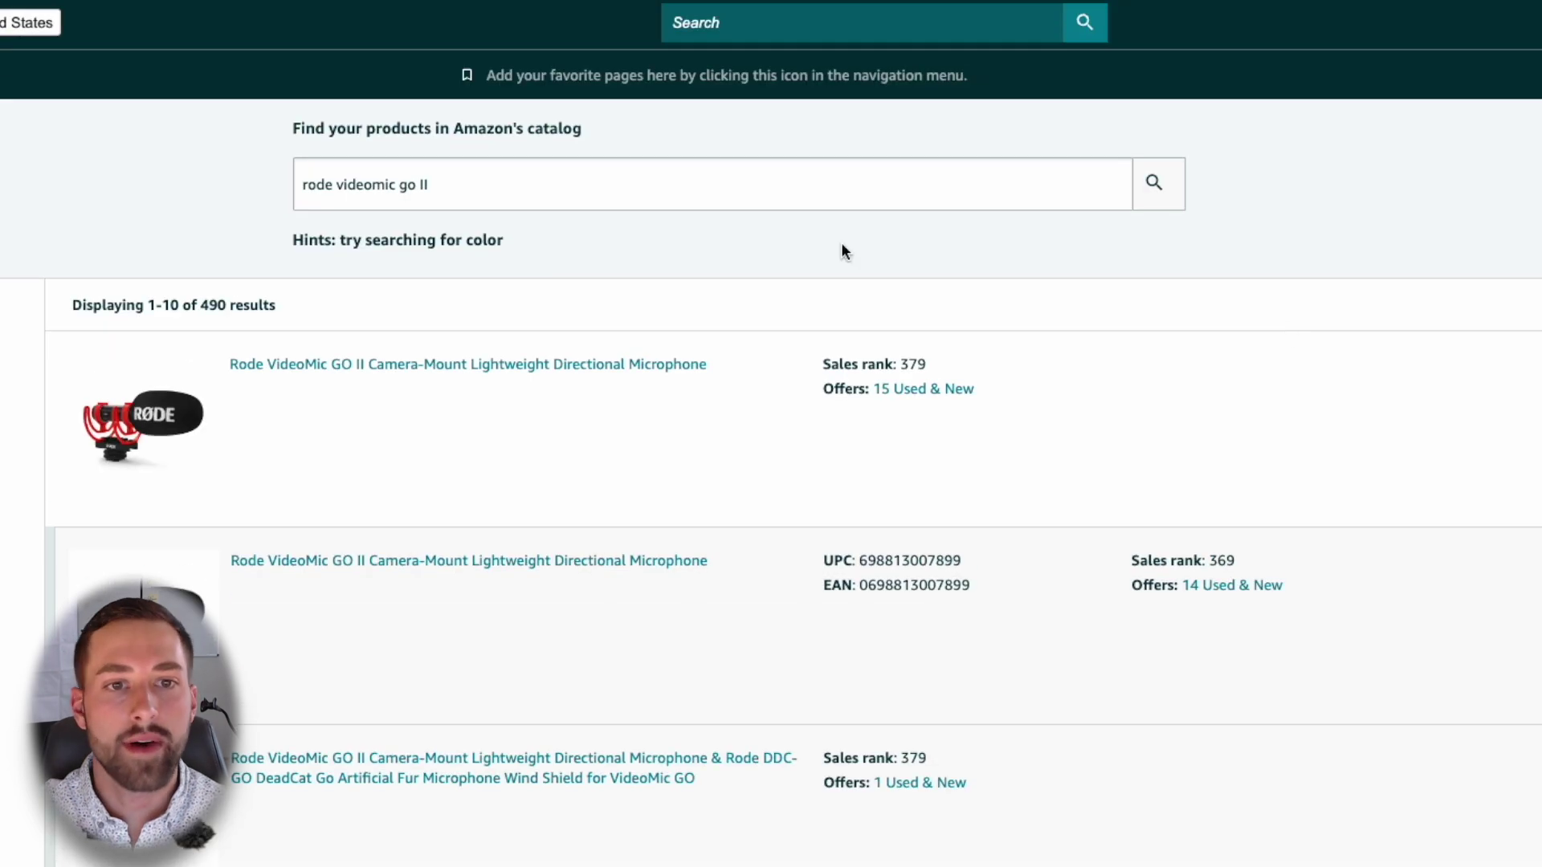
triple_click(674, 189)
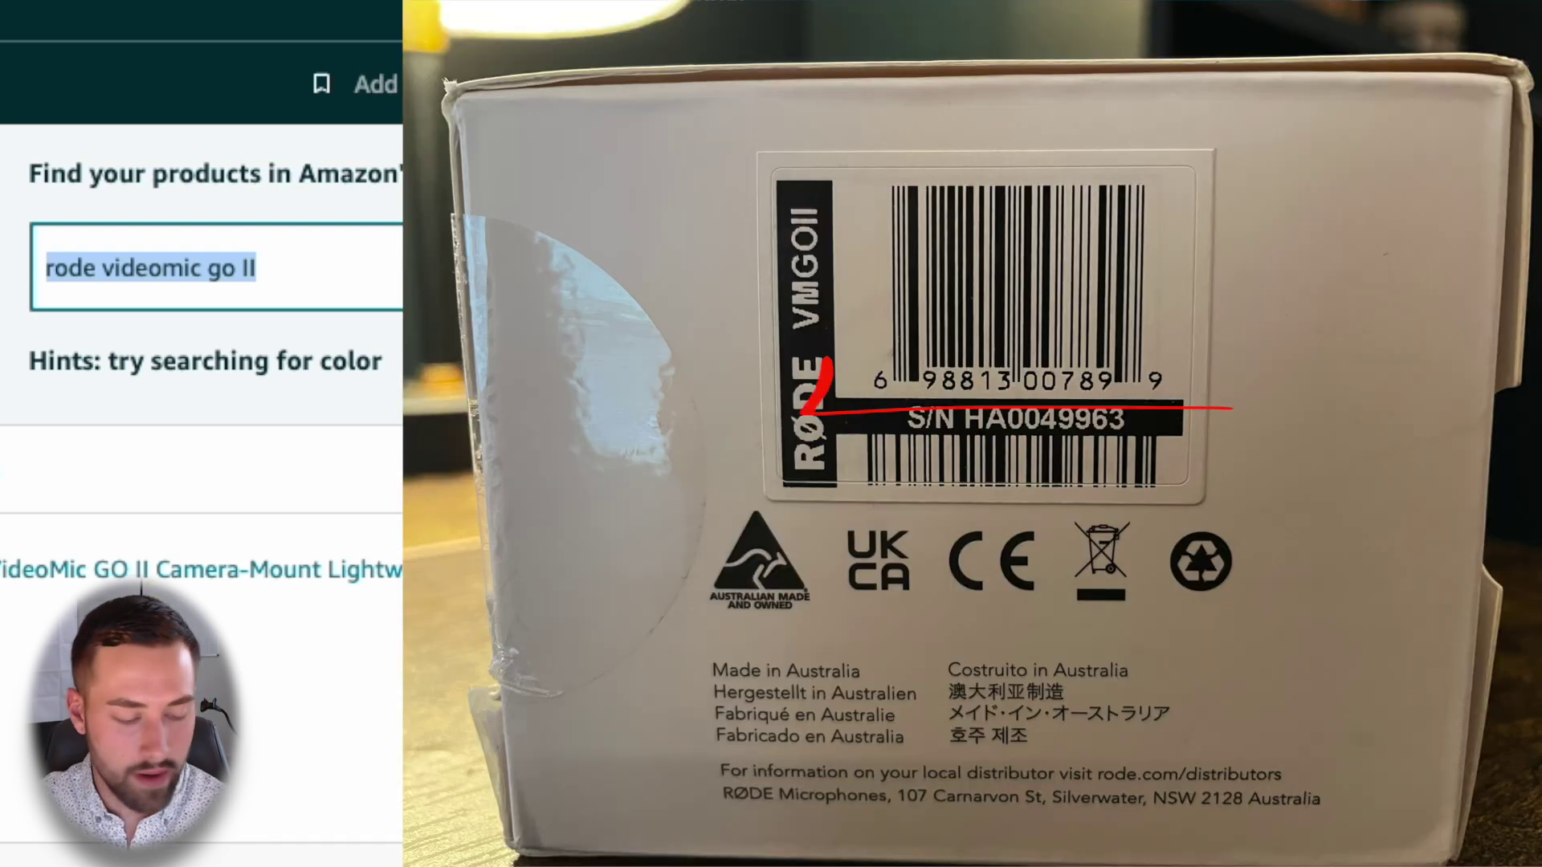
text(69)
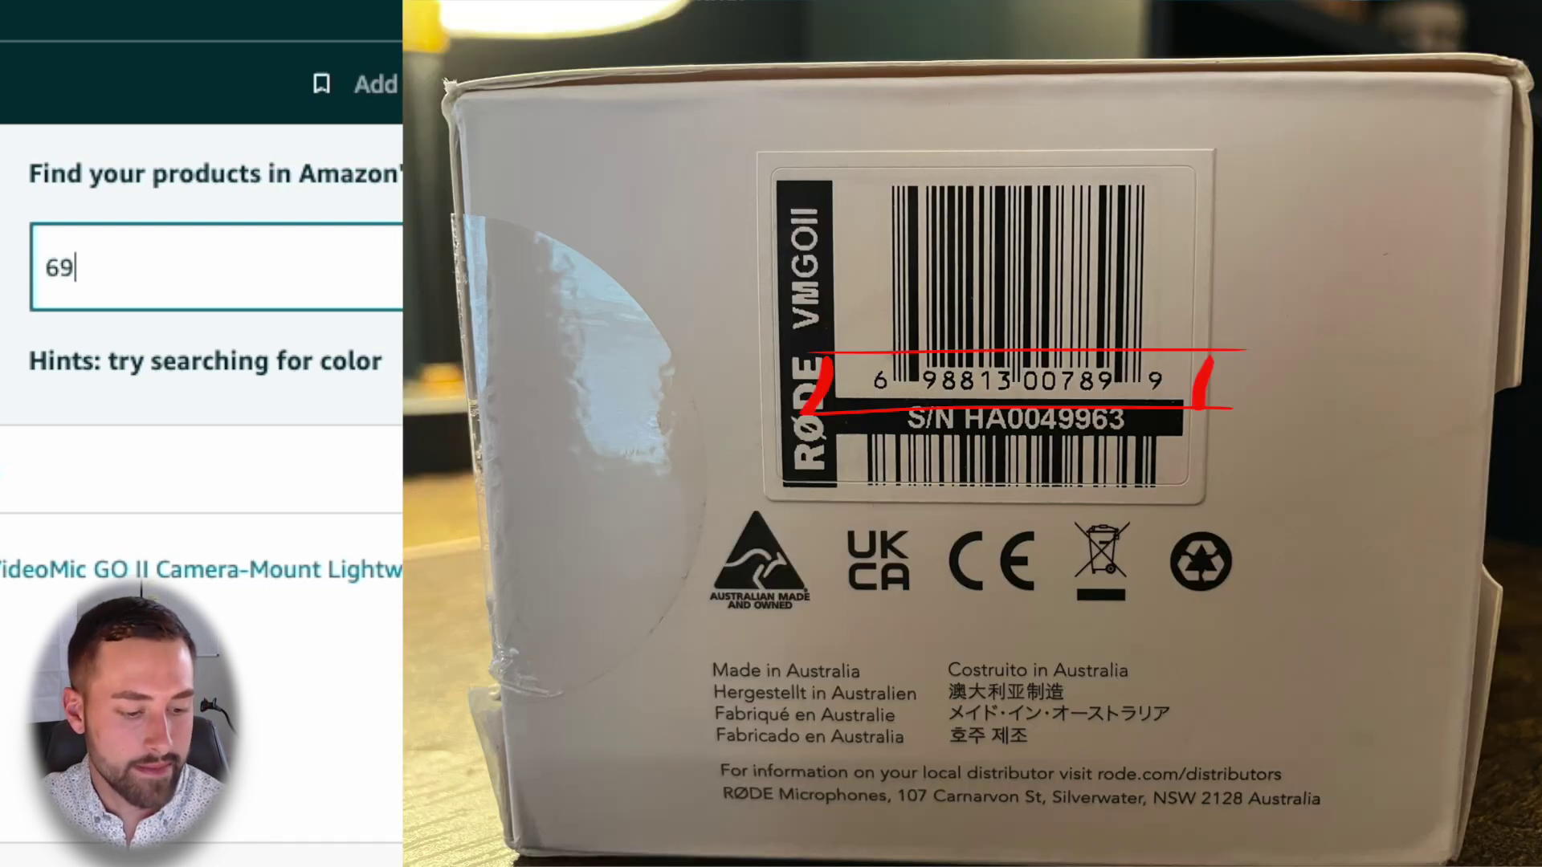
text(881300789)
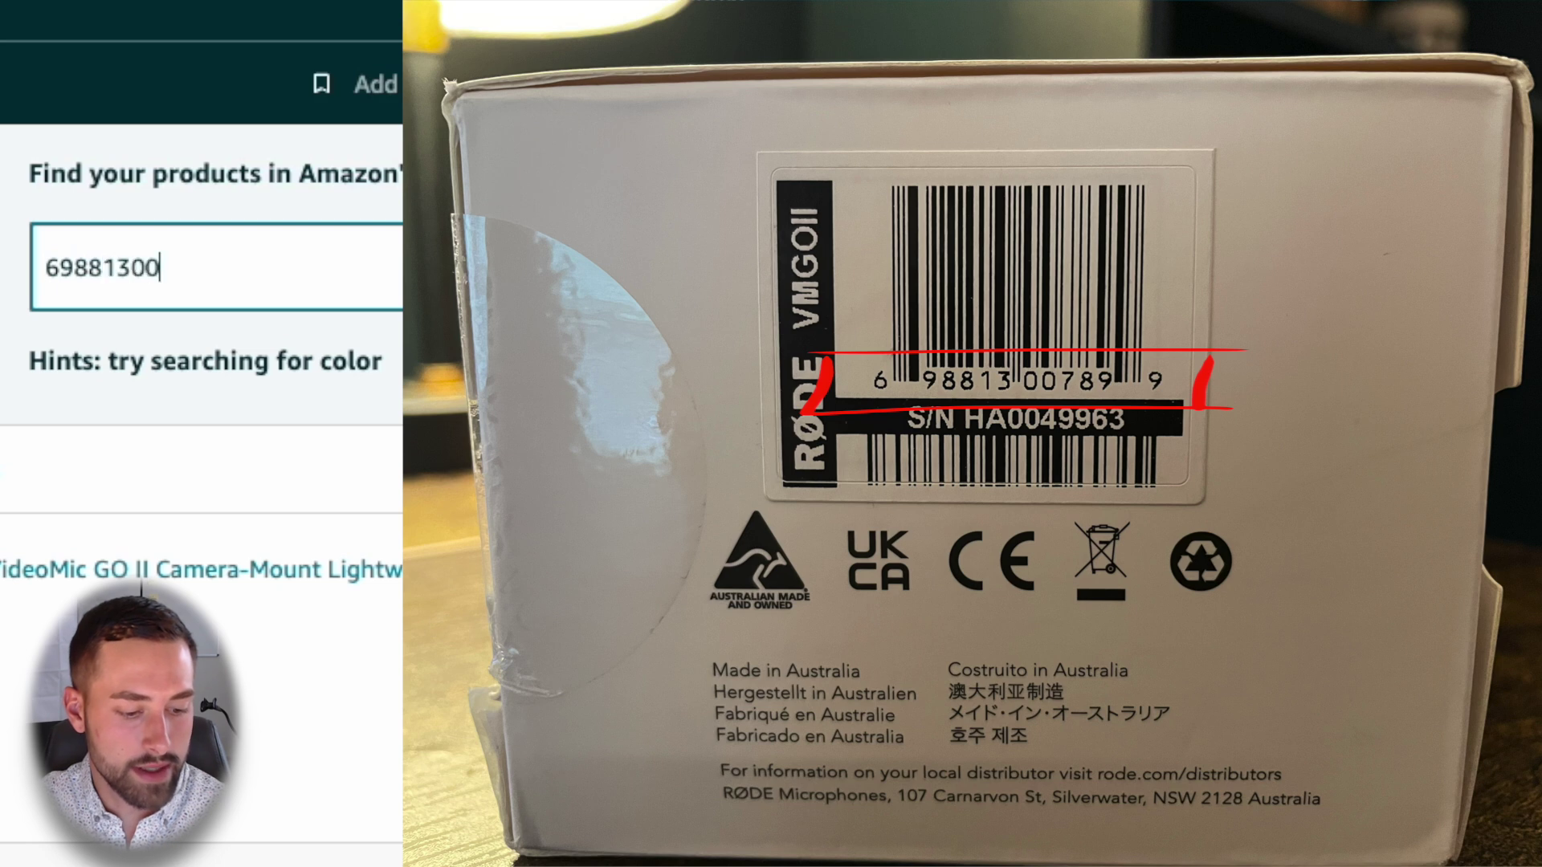
text(9)
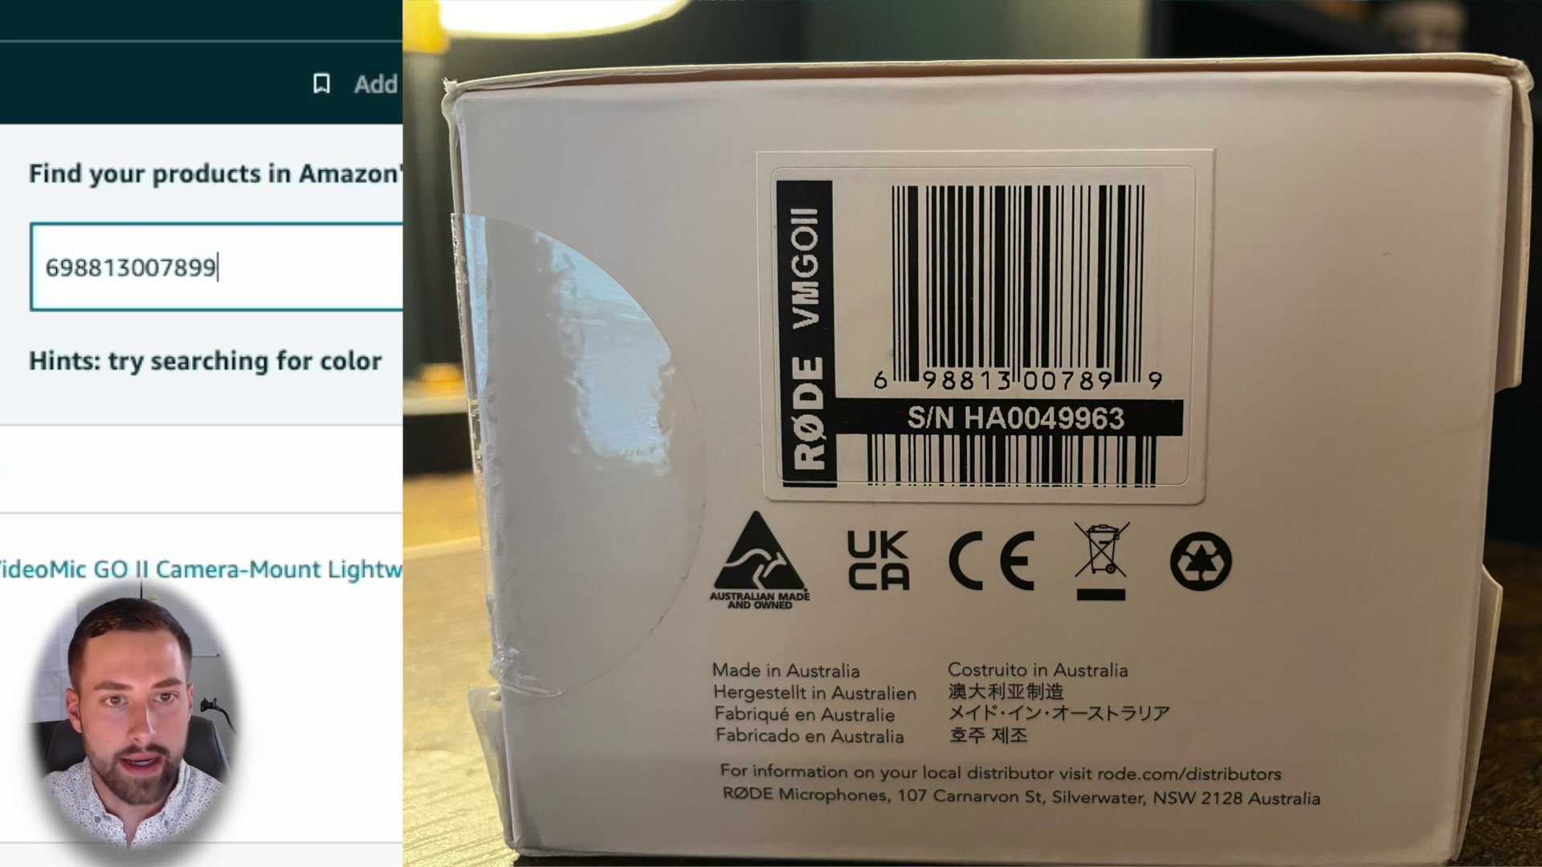
key(Return)
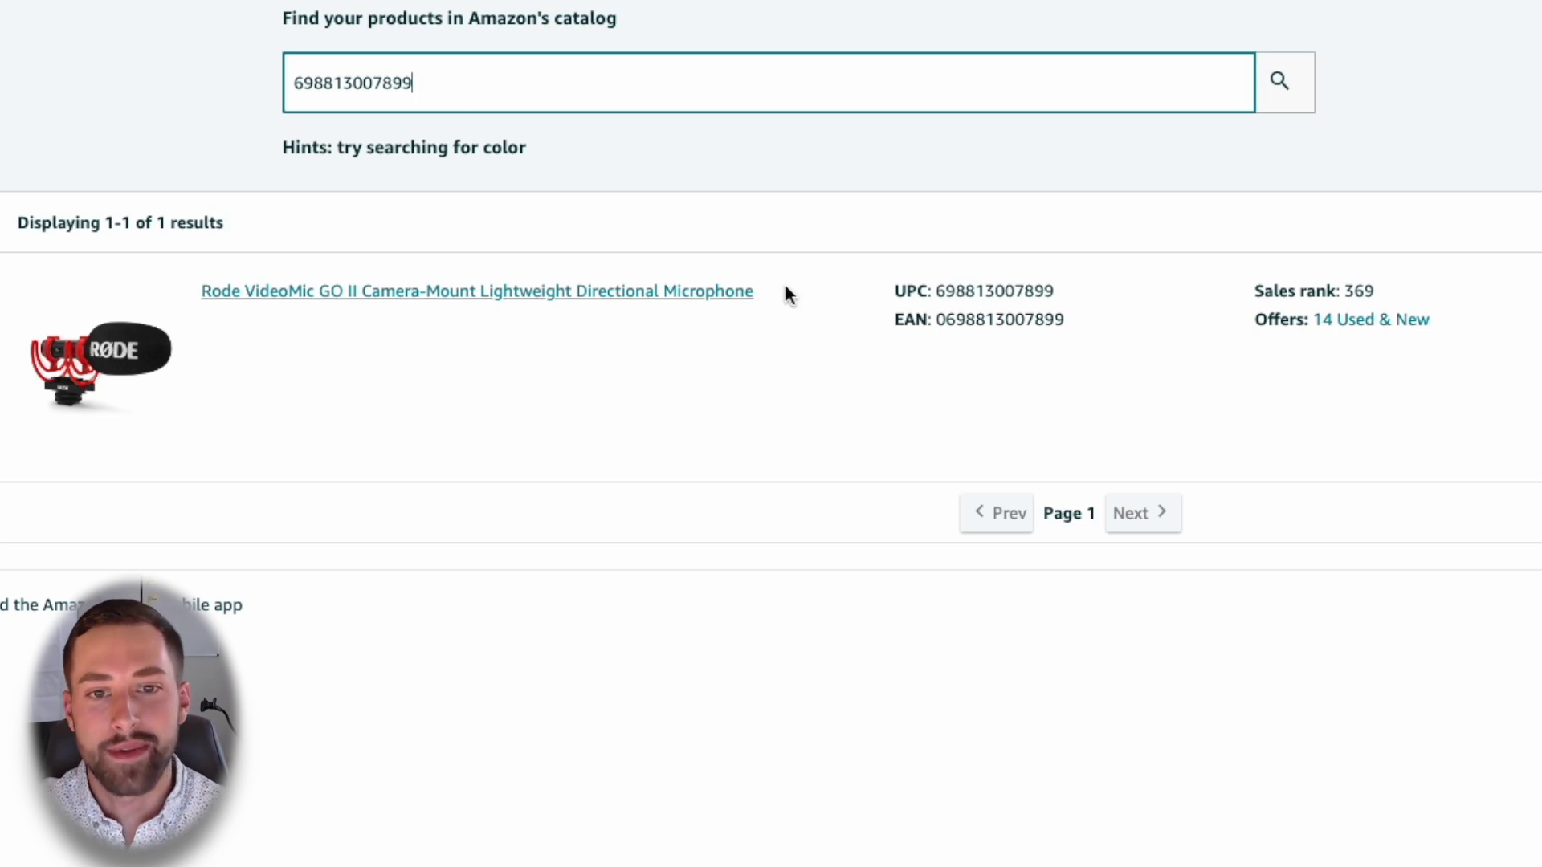
- Check the UPC of the matching Rode microphone and set its condition to New
click(938, 289)
double_click(938, 290)
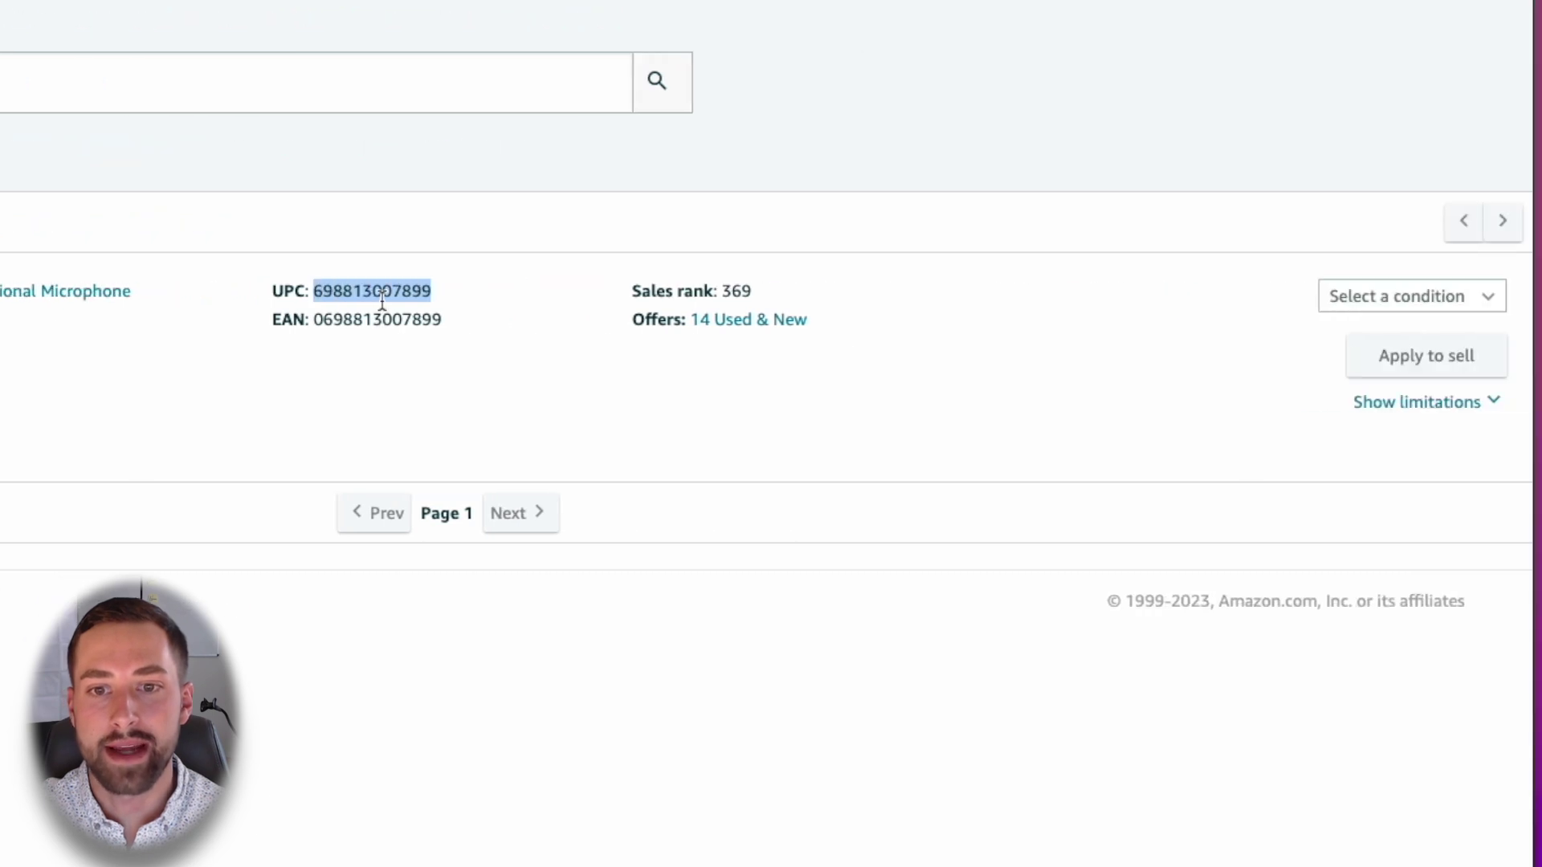
click(1411, 303)
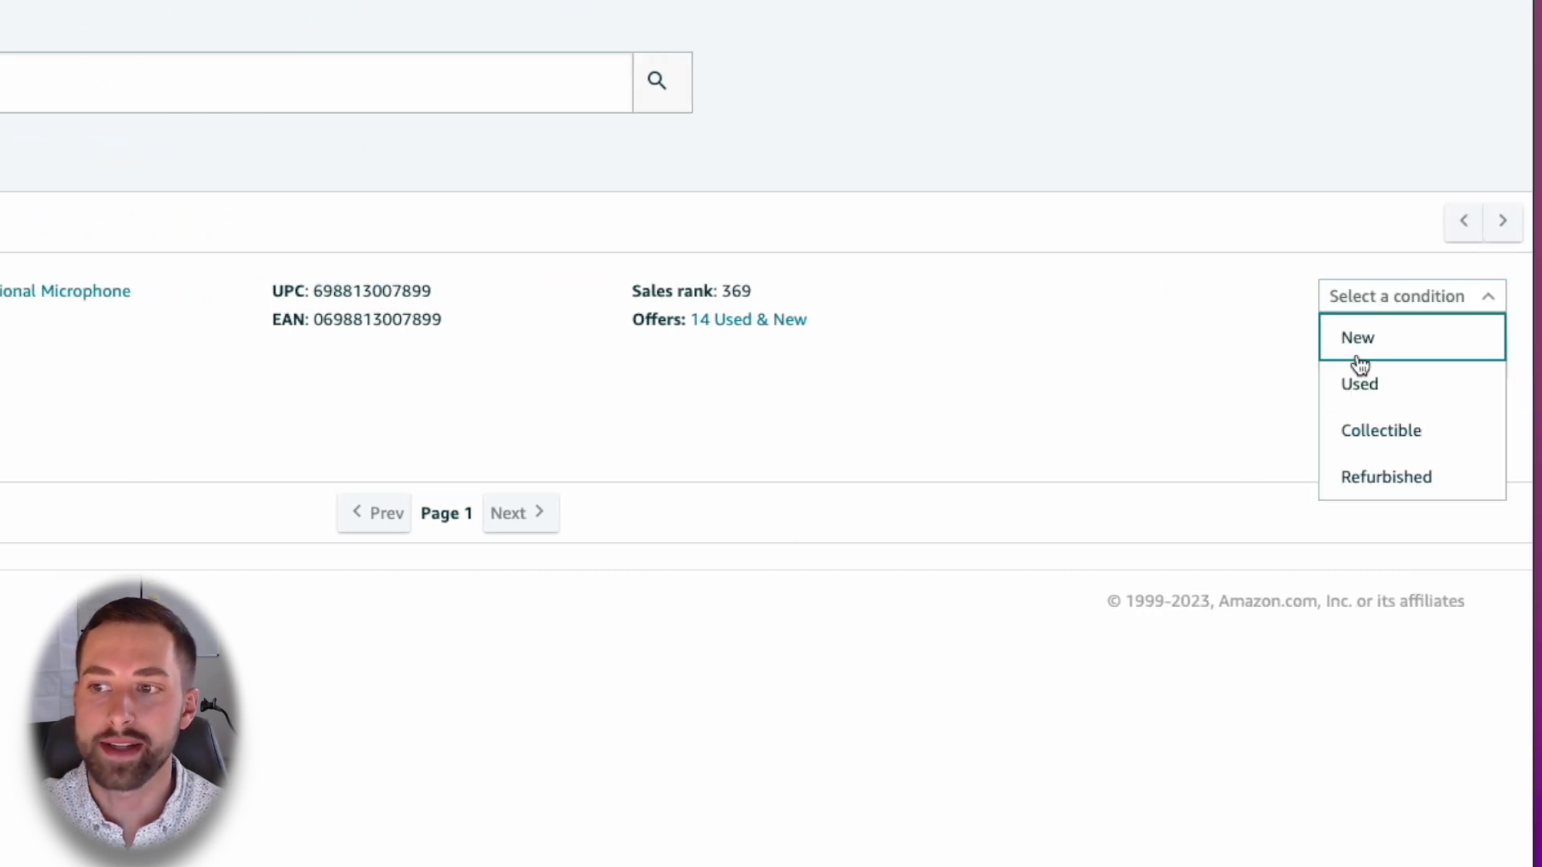
click(1359, 341)
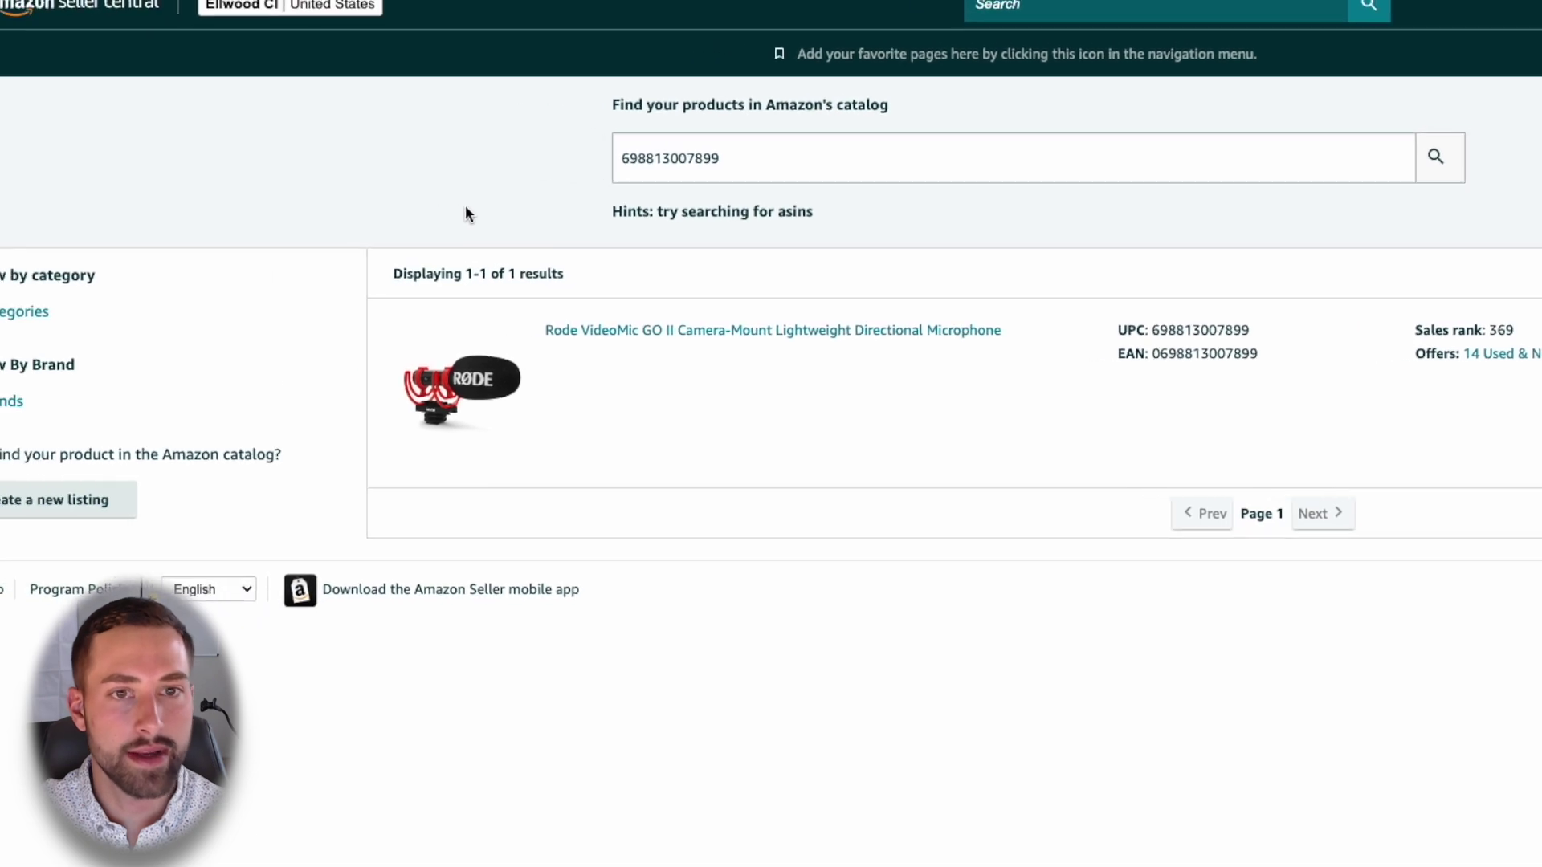
- Return to the Add Products page and start adding a product not sold on Amazon
click(30, 14)
click(337, 65)
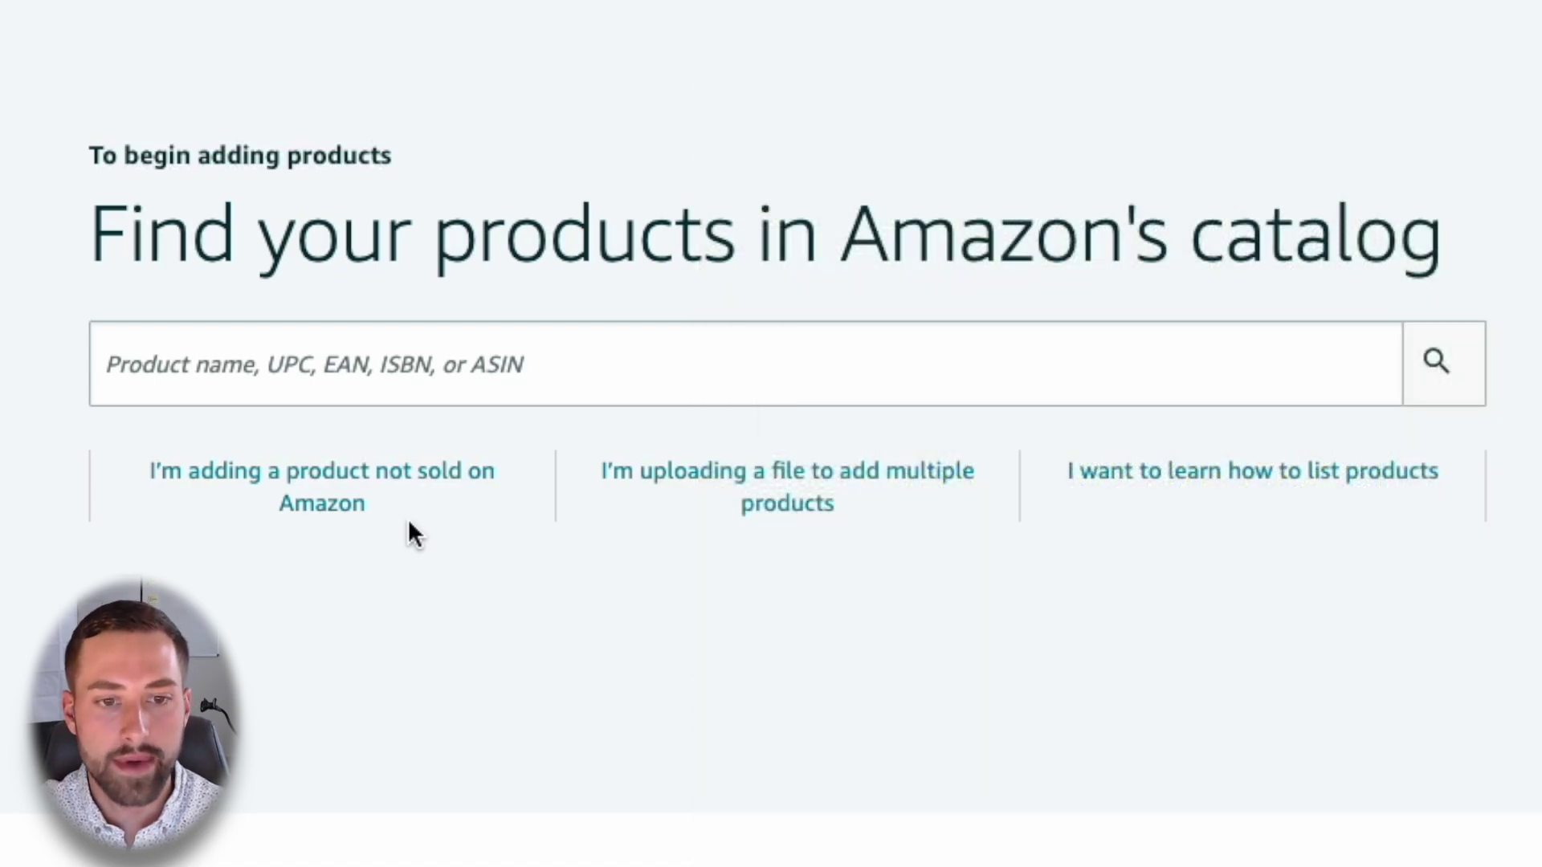
drag(408, 522, 80, 490)
click(381, 362)
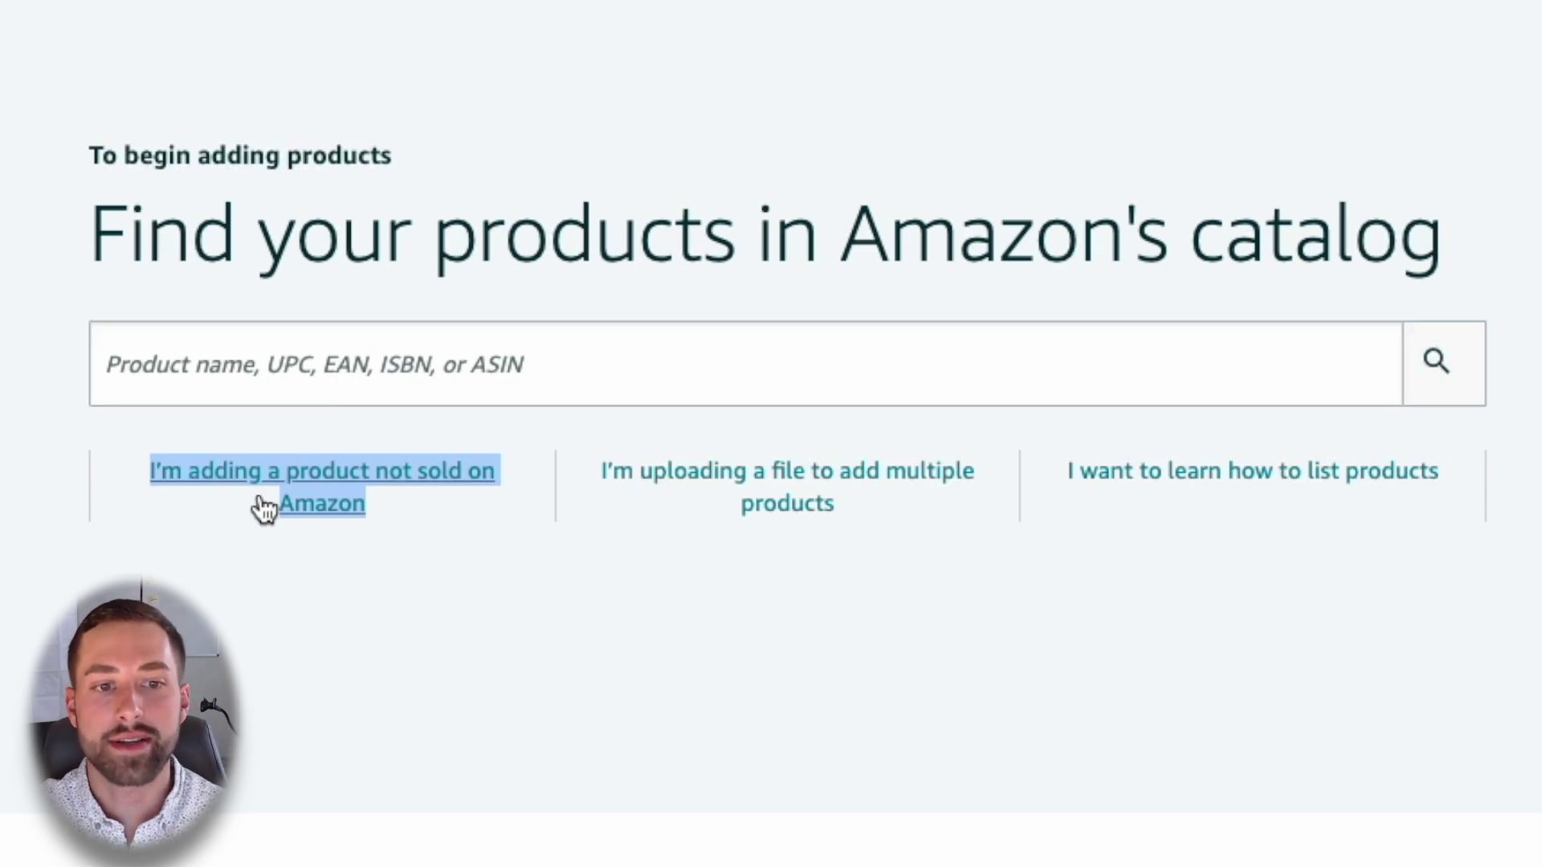
click(227, 530)
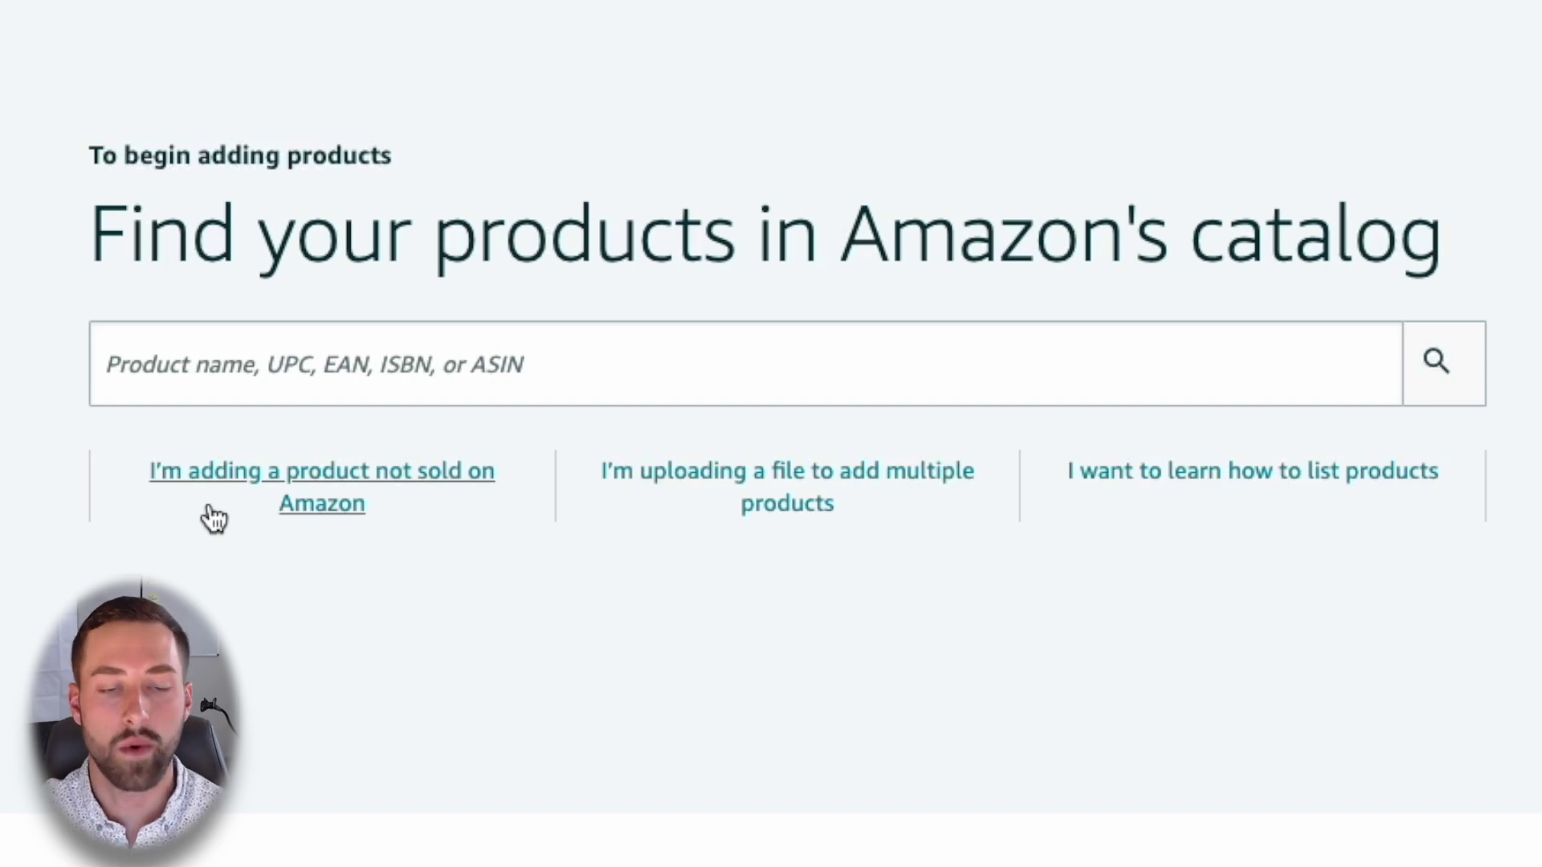
click(338, 502)
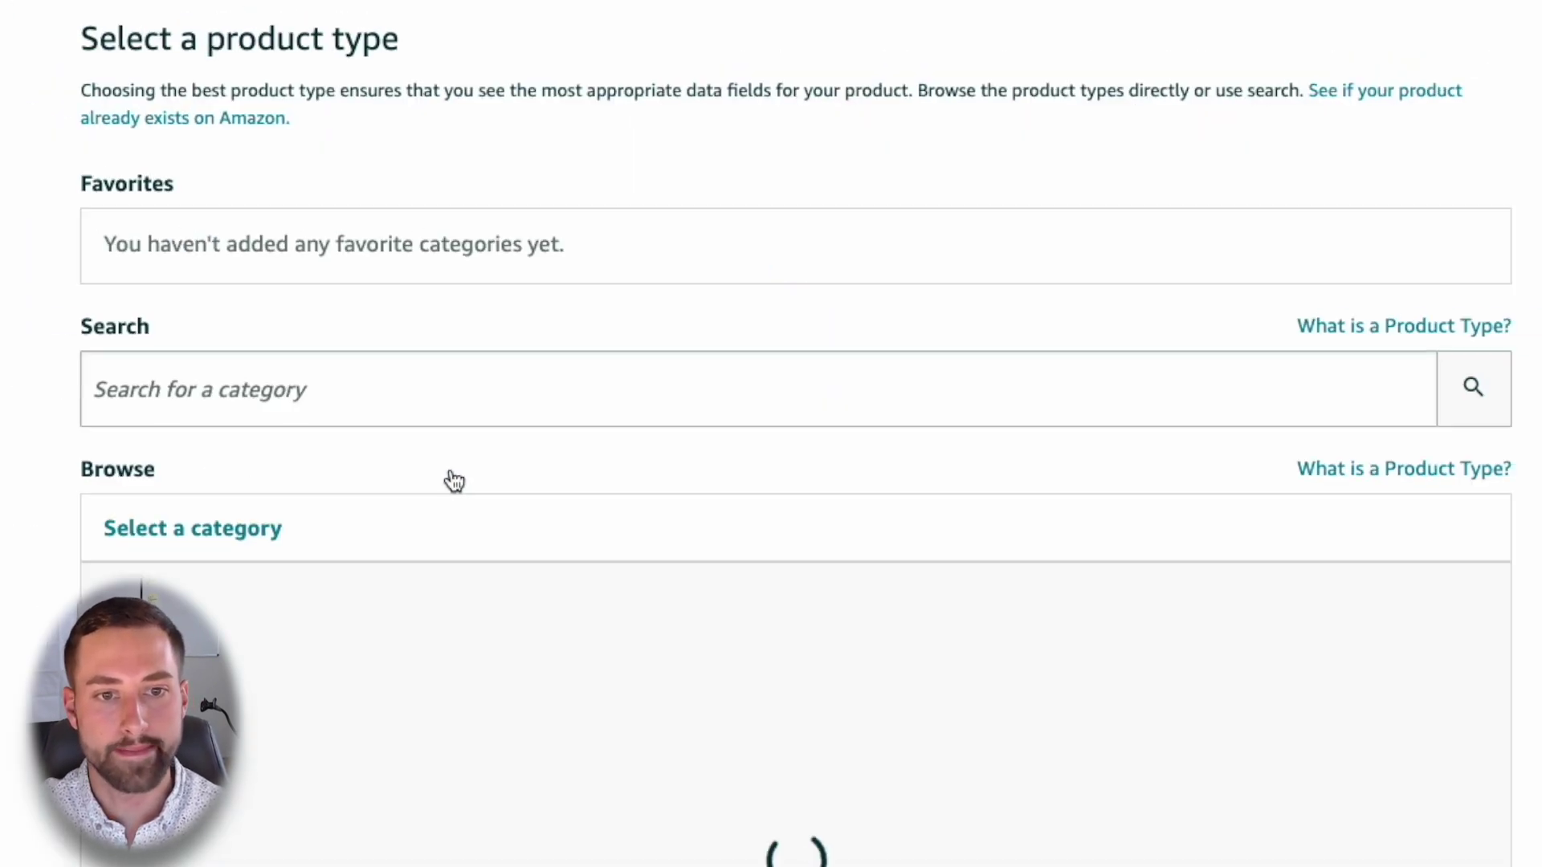
- Search the product types for "golf driver head cover" and select GOLF CLUB COVER under Sports > Golf > Accessories > Head Covers
click(327, 389)
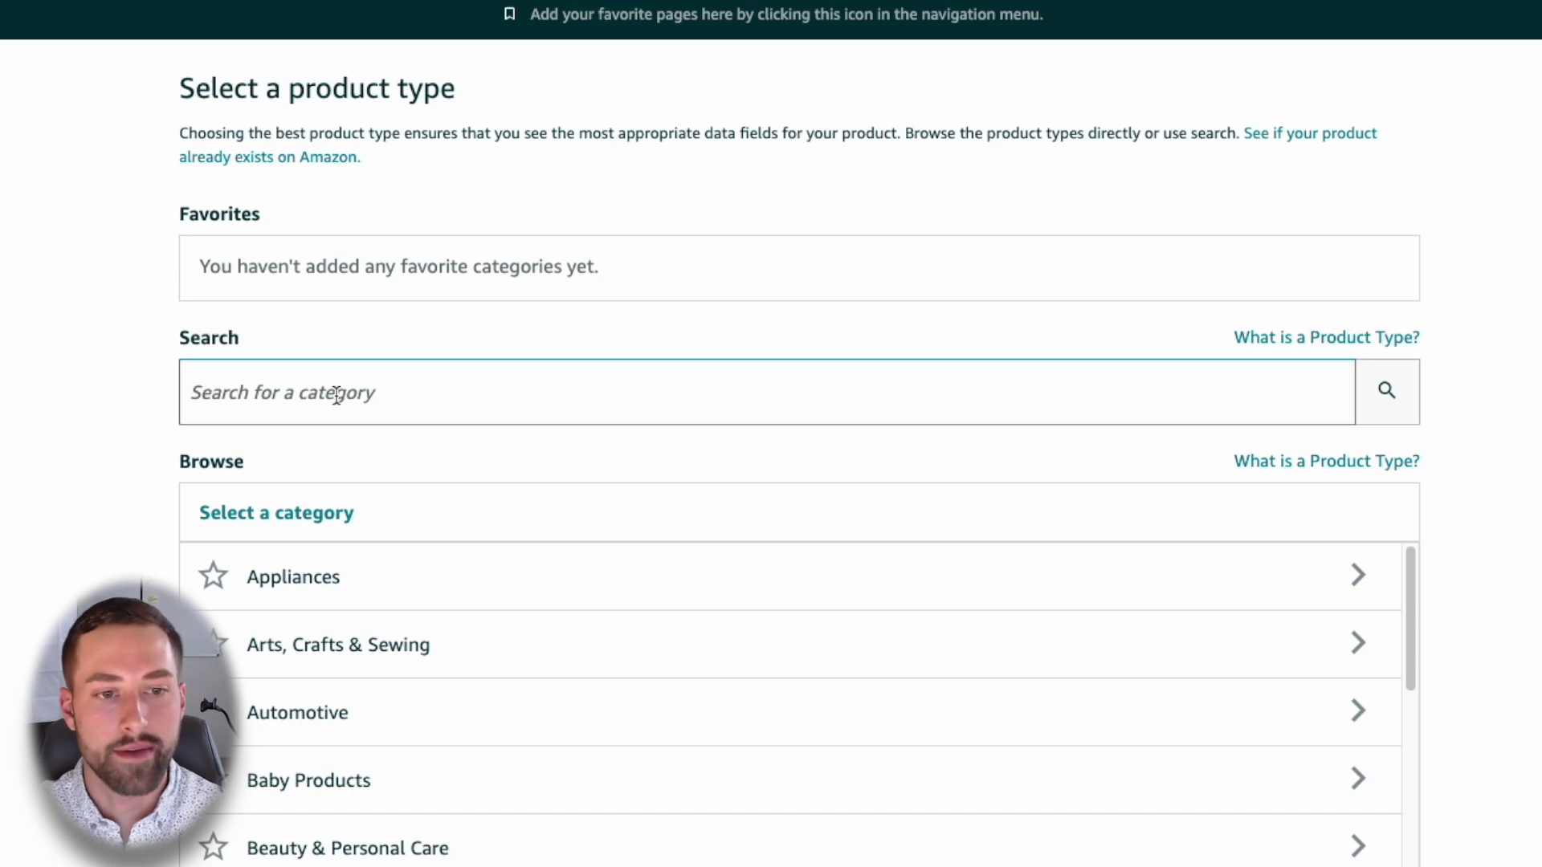
scroll(14, 416, down, 3)
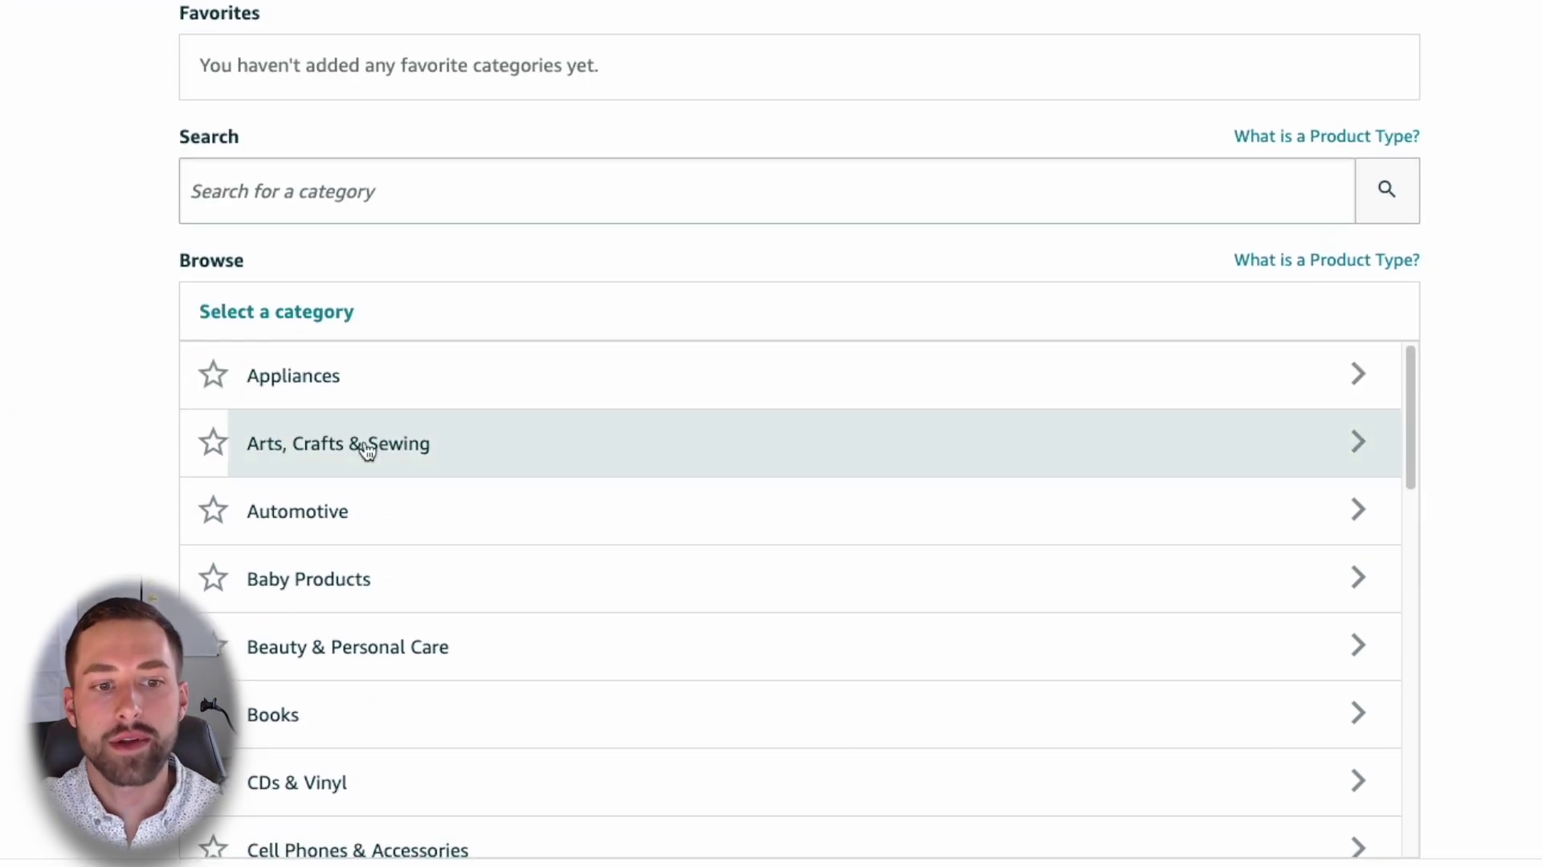
scroll(506, 551, down, 3)
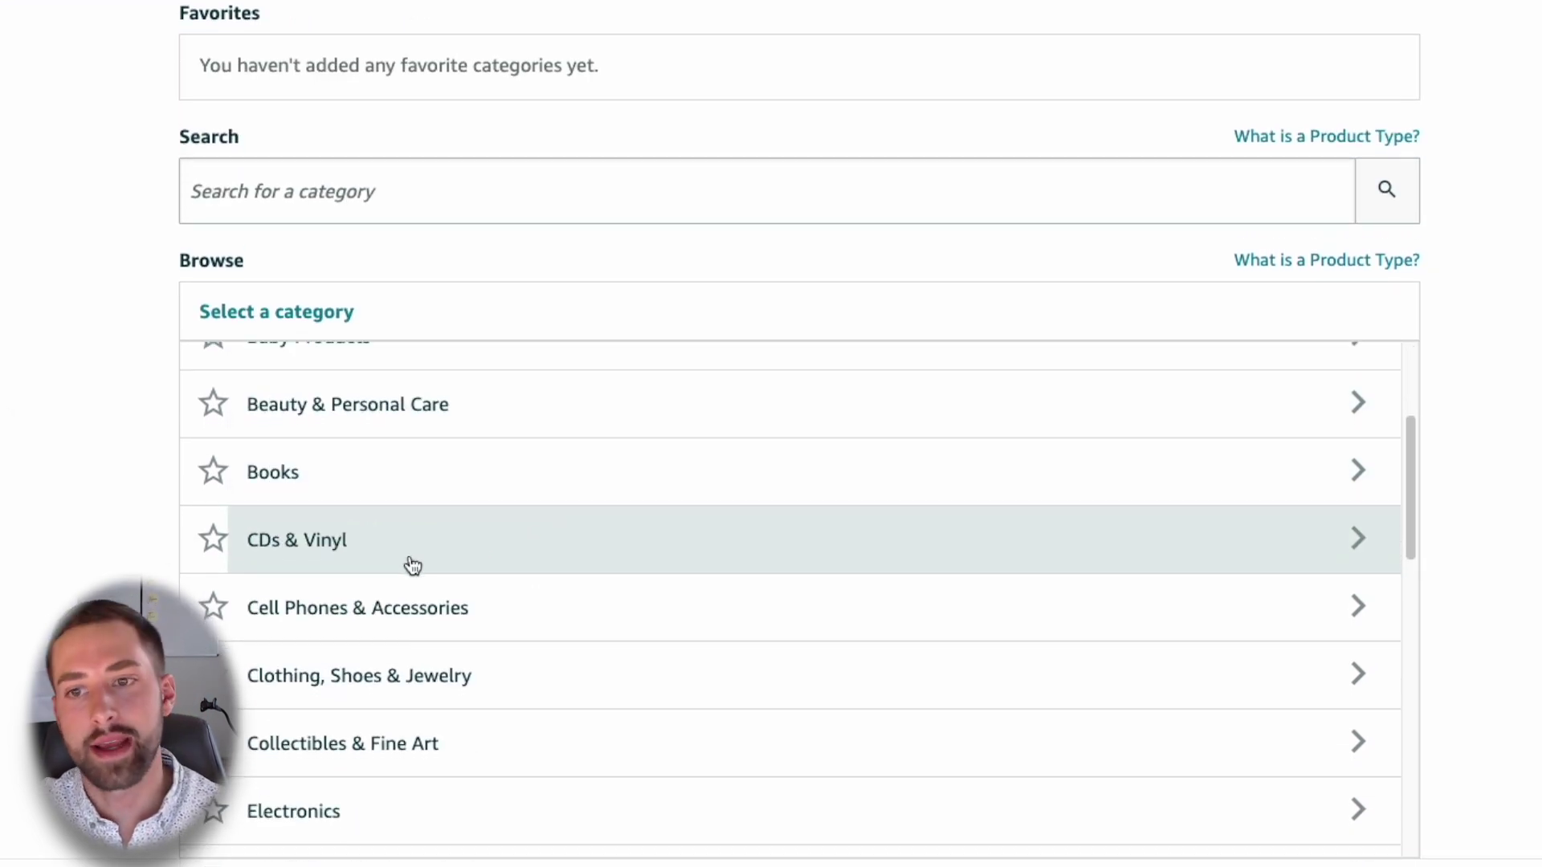
scroll(30, 500, up, 1)
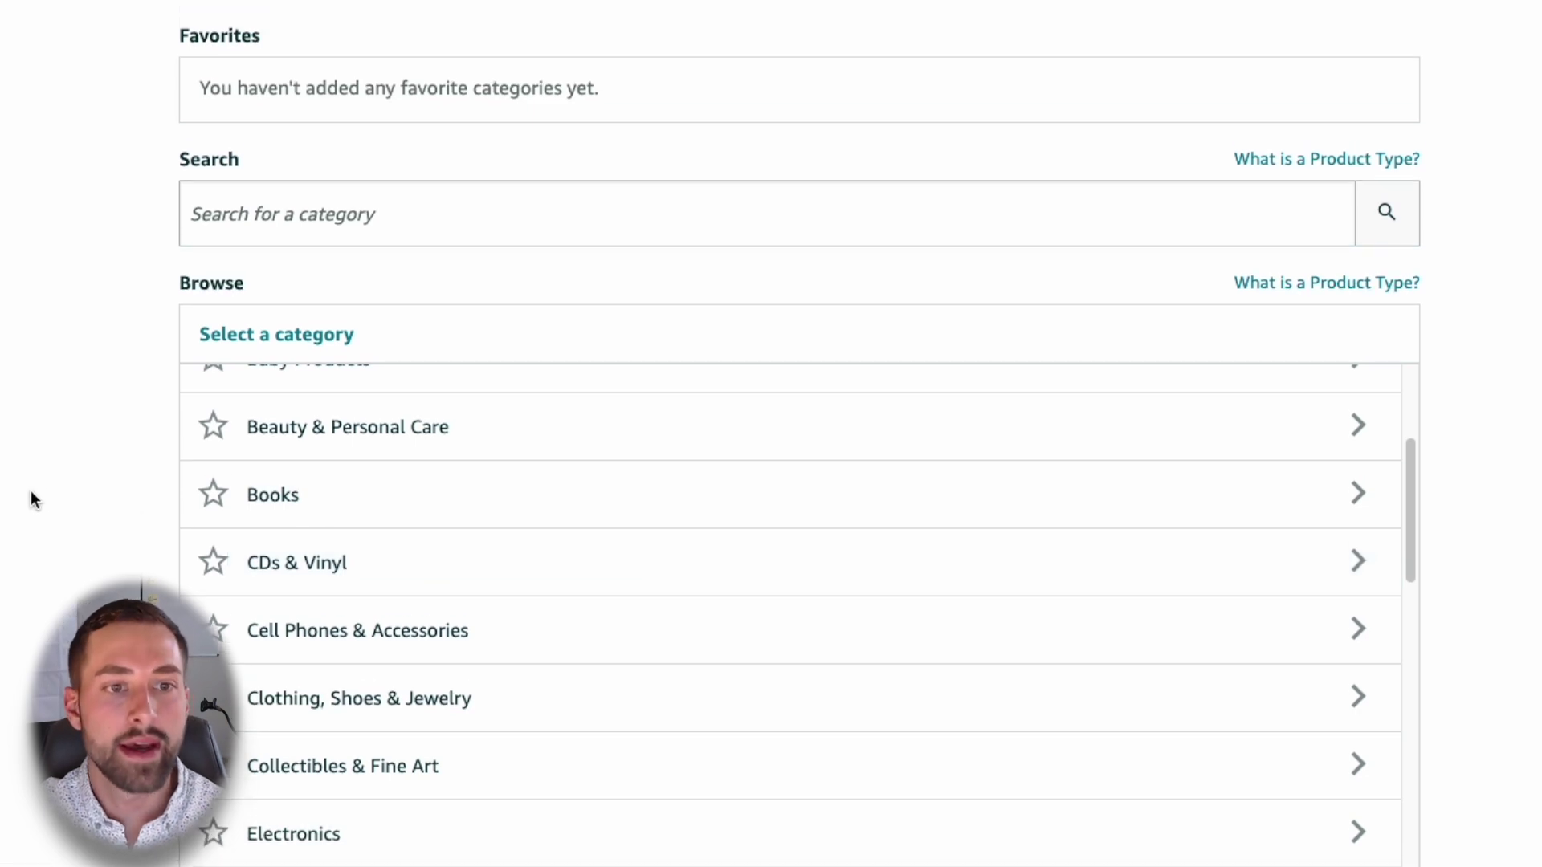
scroll(30, 500, up, 2)
click(380, 395)
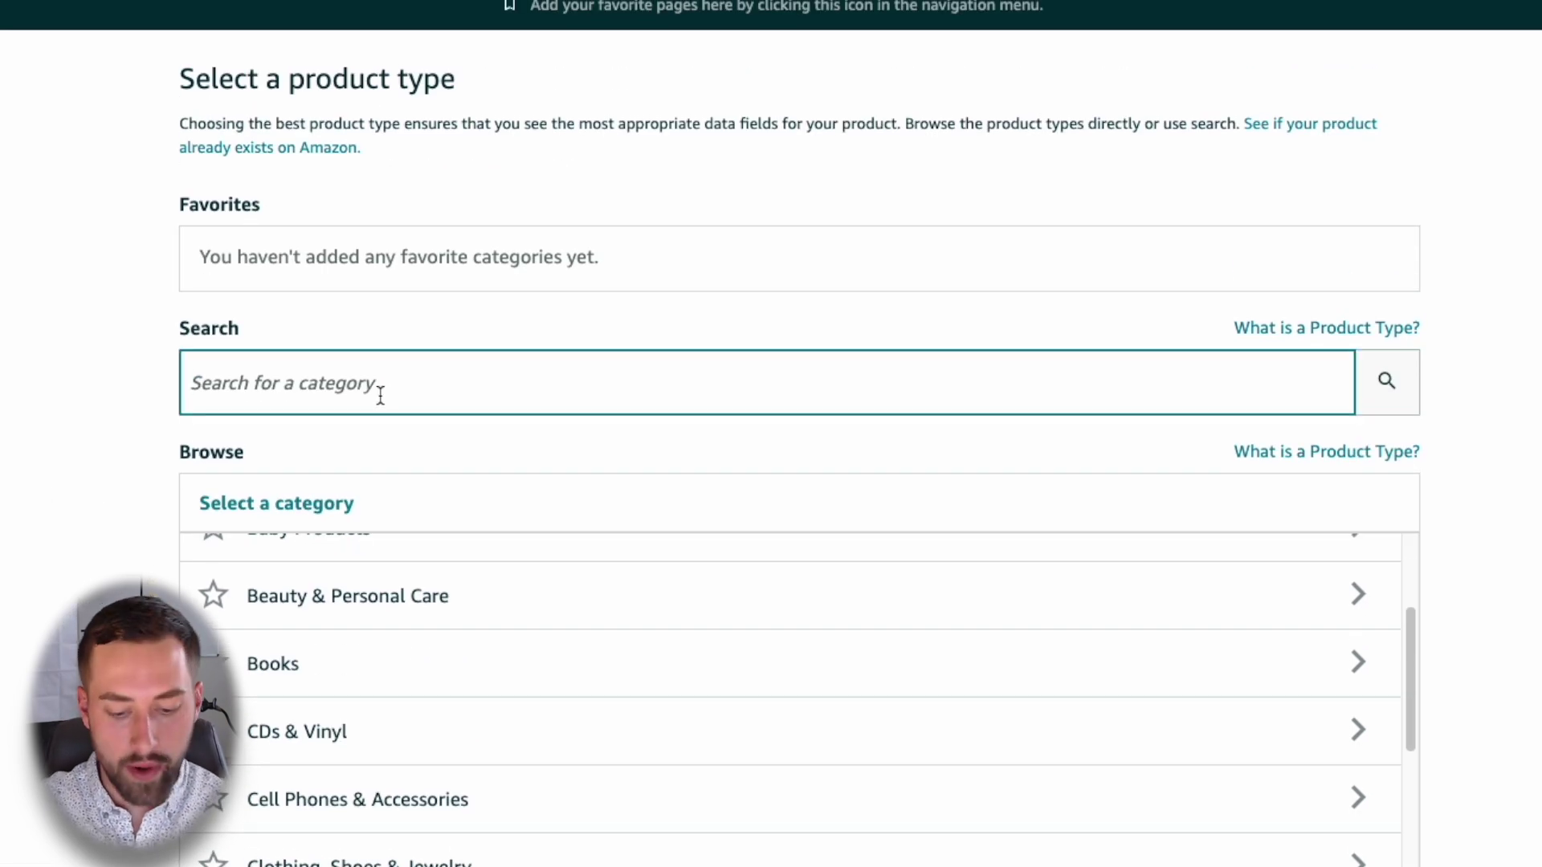
text(golf )
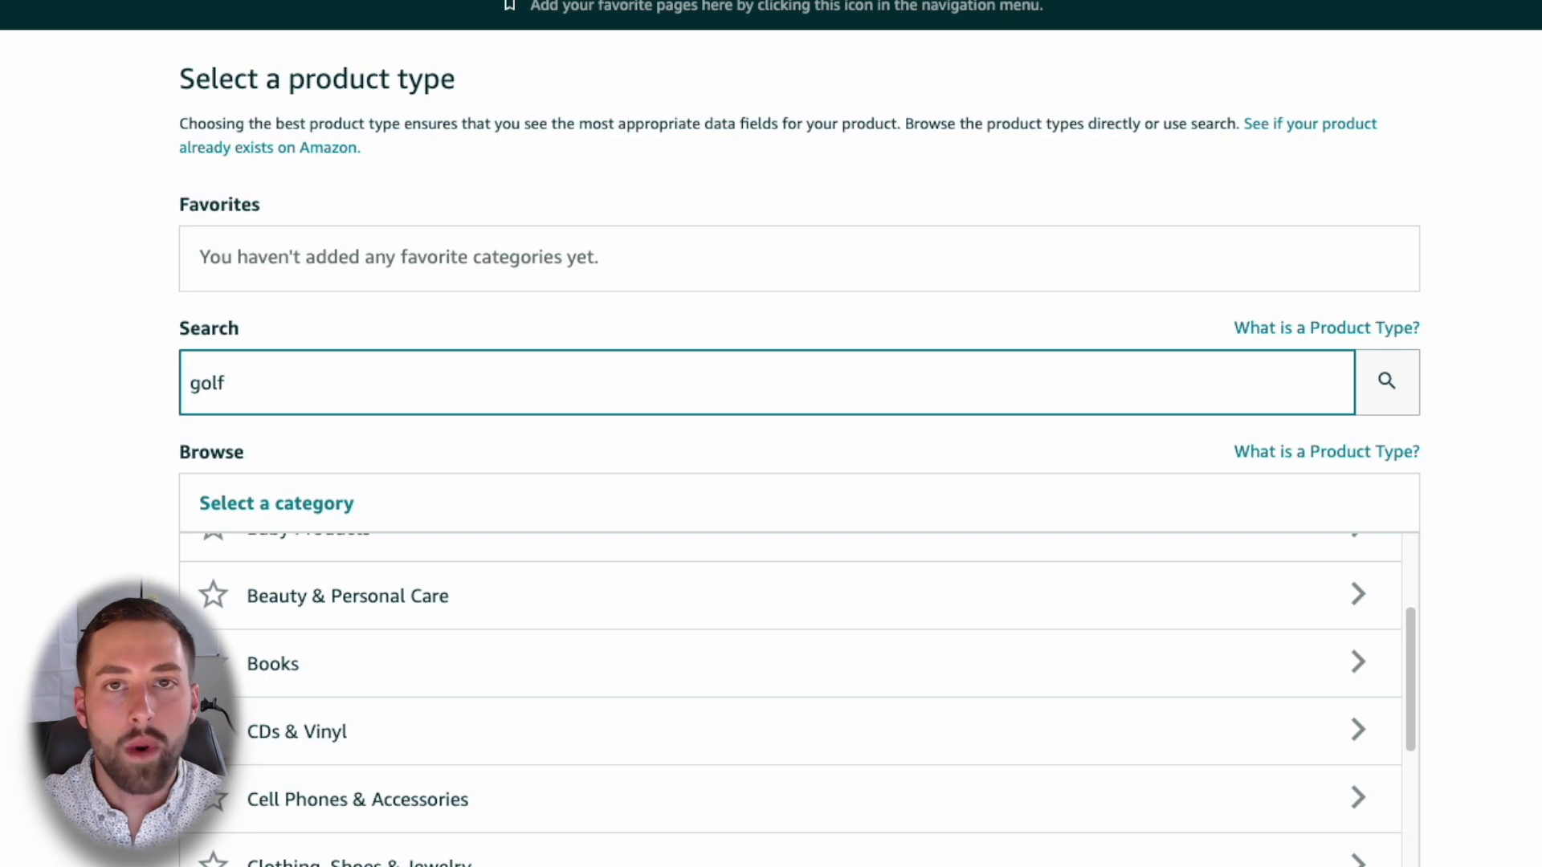
text(driver head cover)
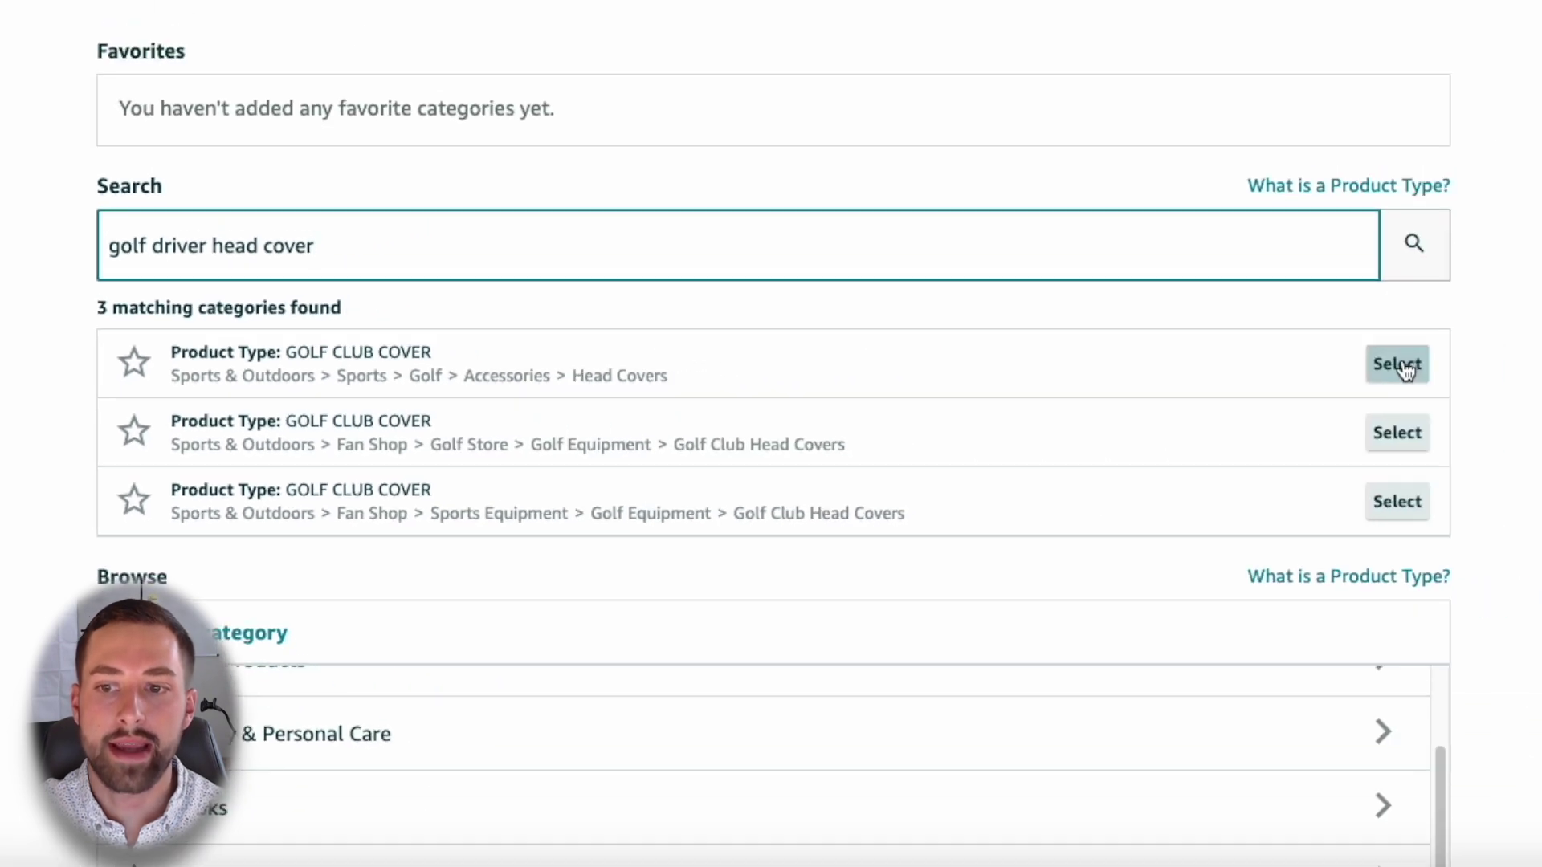
click(1404, 365)
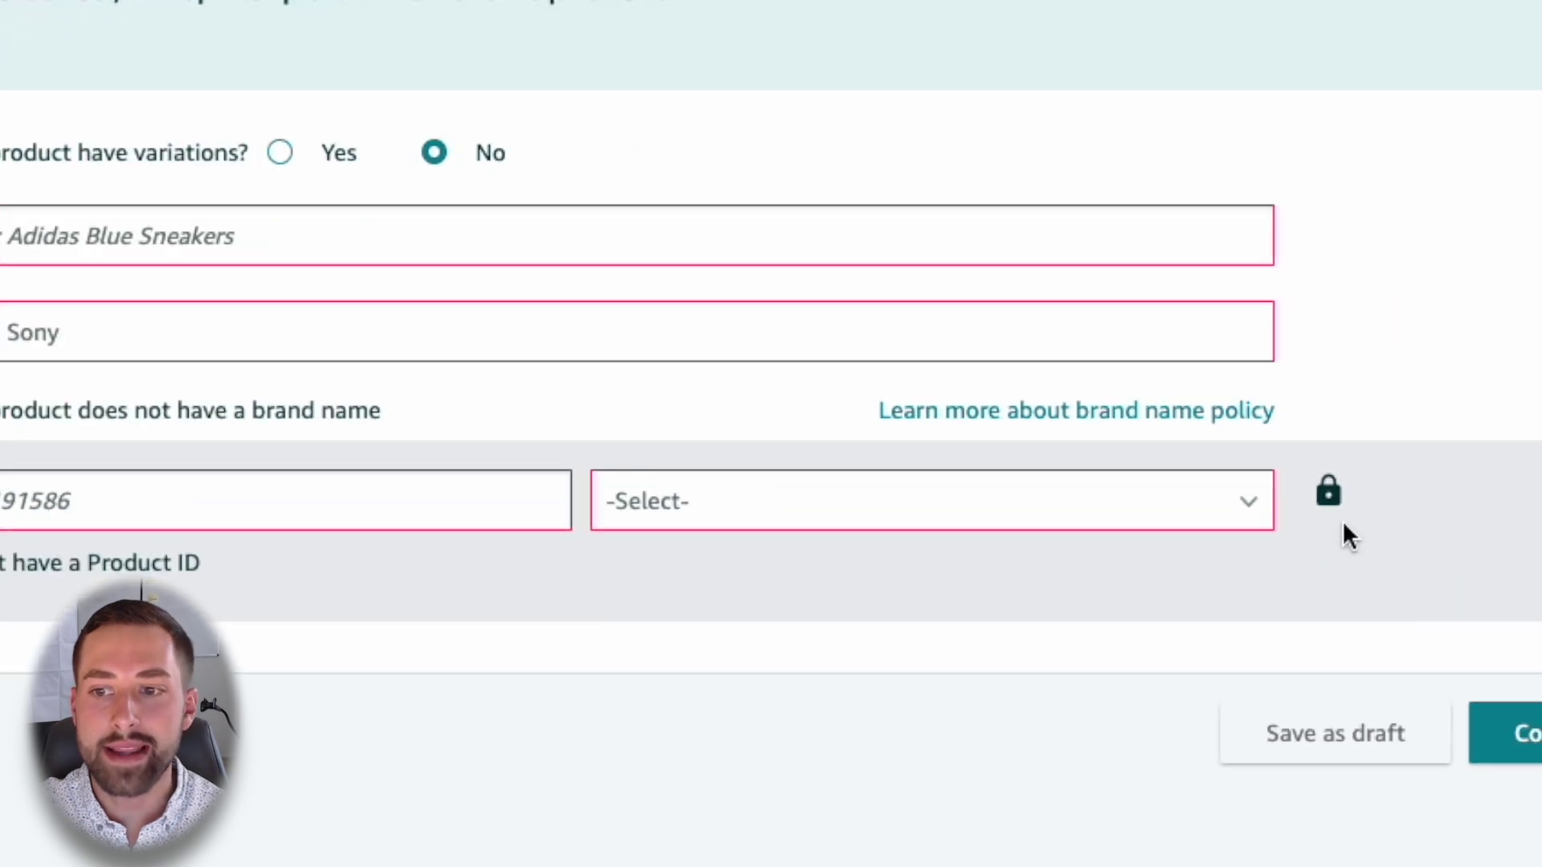
mouse_move(1329, 493)
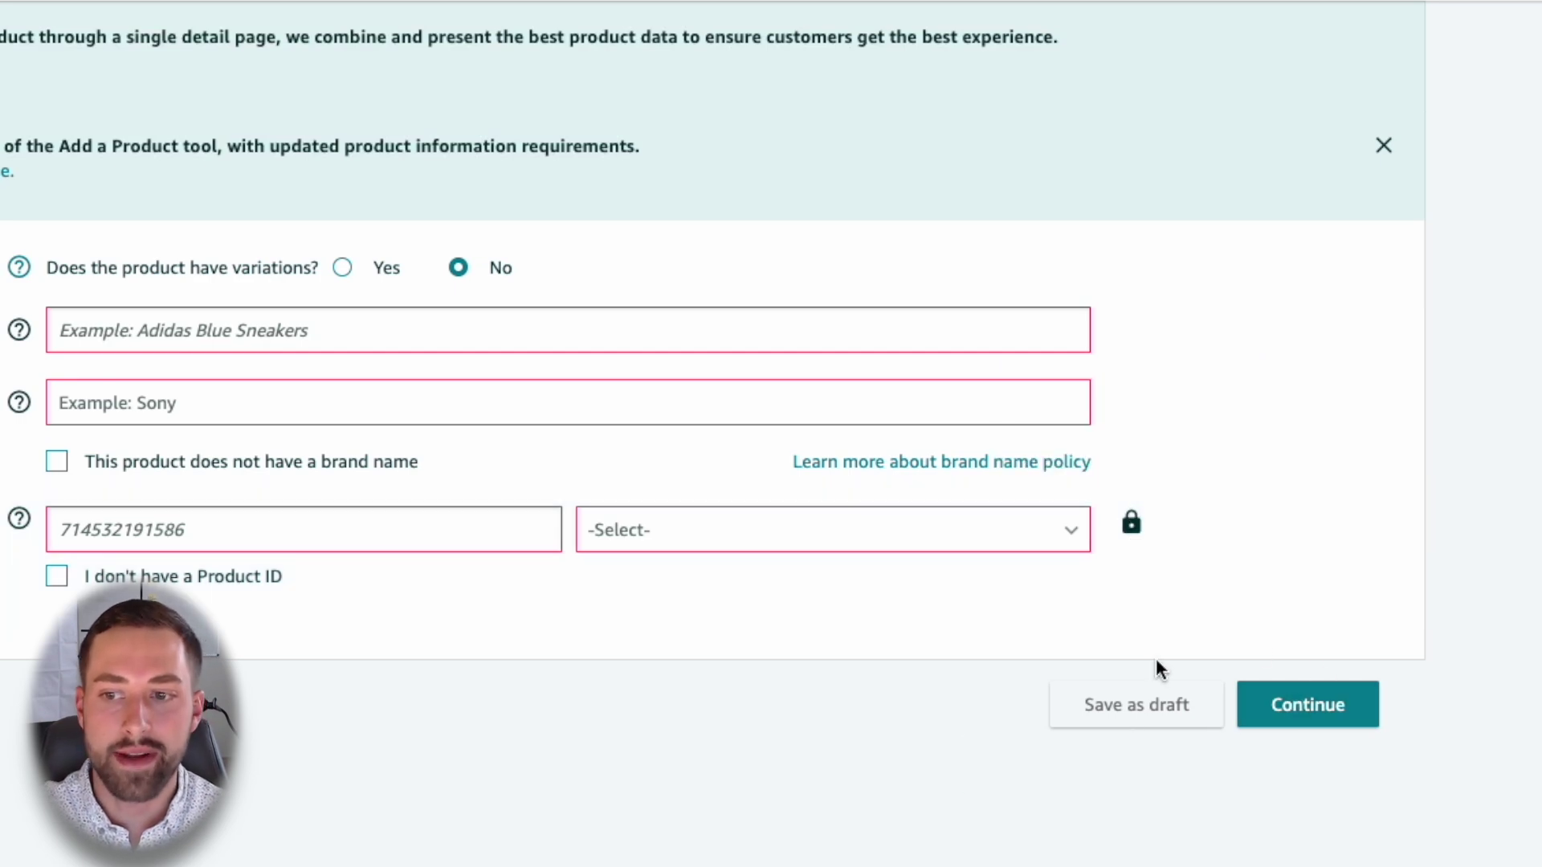
- Show all attributes and copy the title beginning "Golf Club Head Cover, Whiskey Glass With Golf Ball & Cigar" from the text notes into the item name
mouse_move(1131, 524)
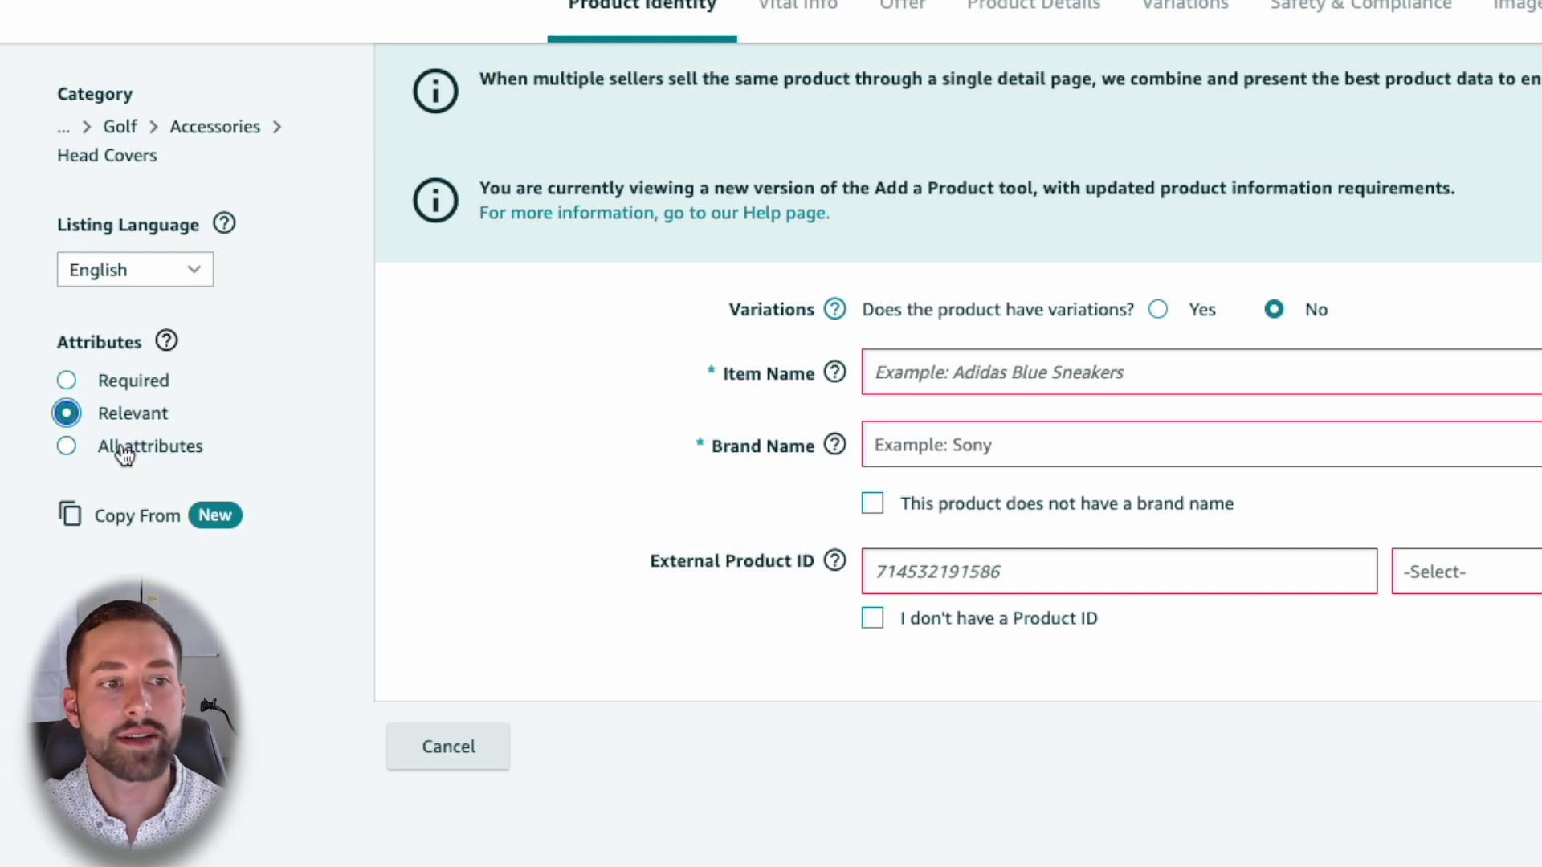
click(122, 455)
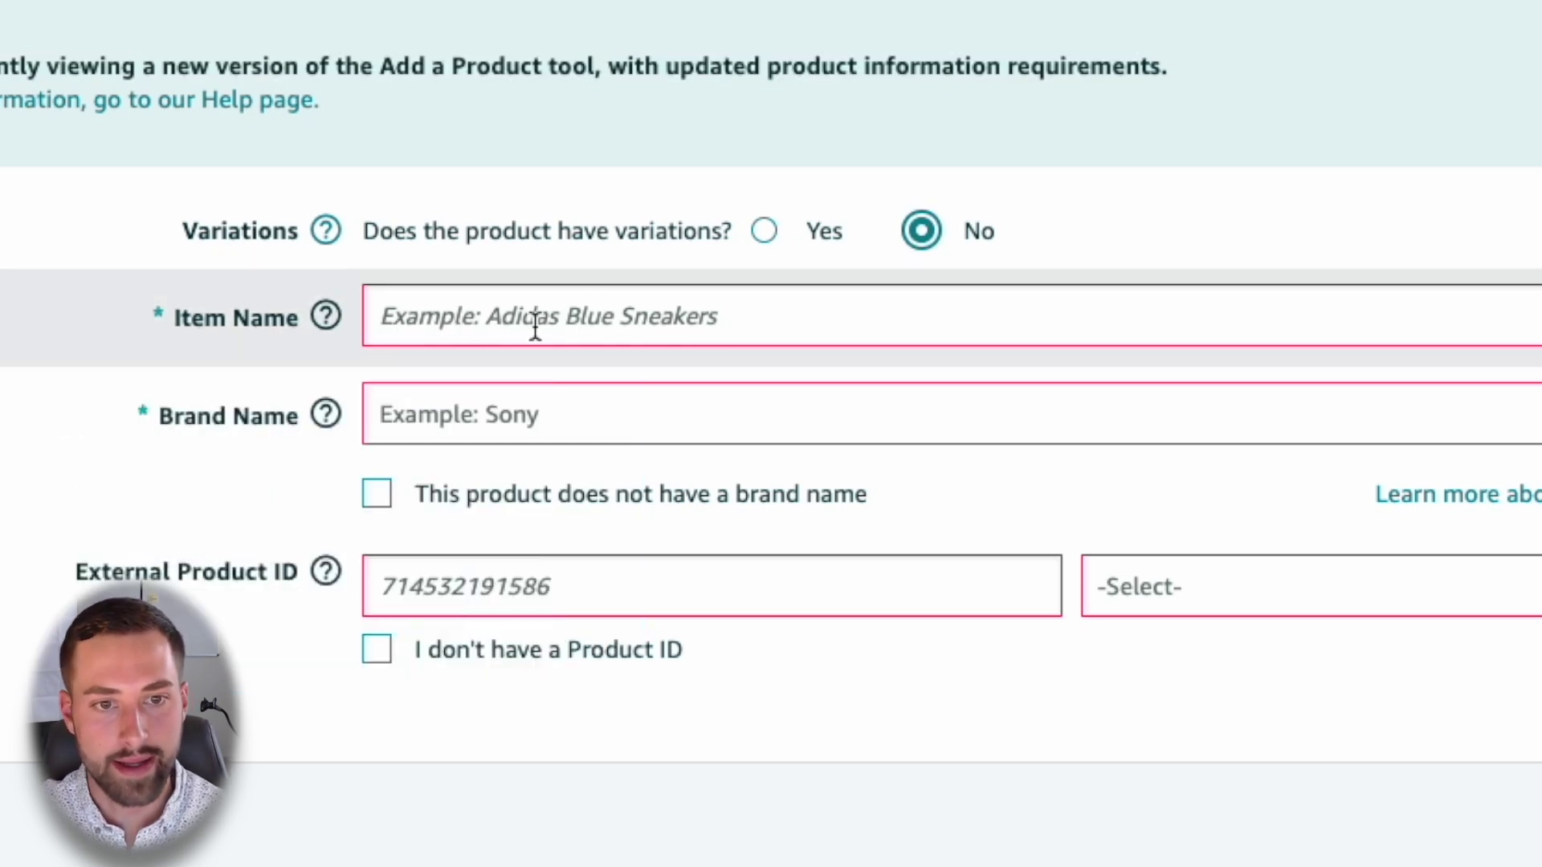
click(460, 323)
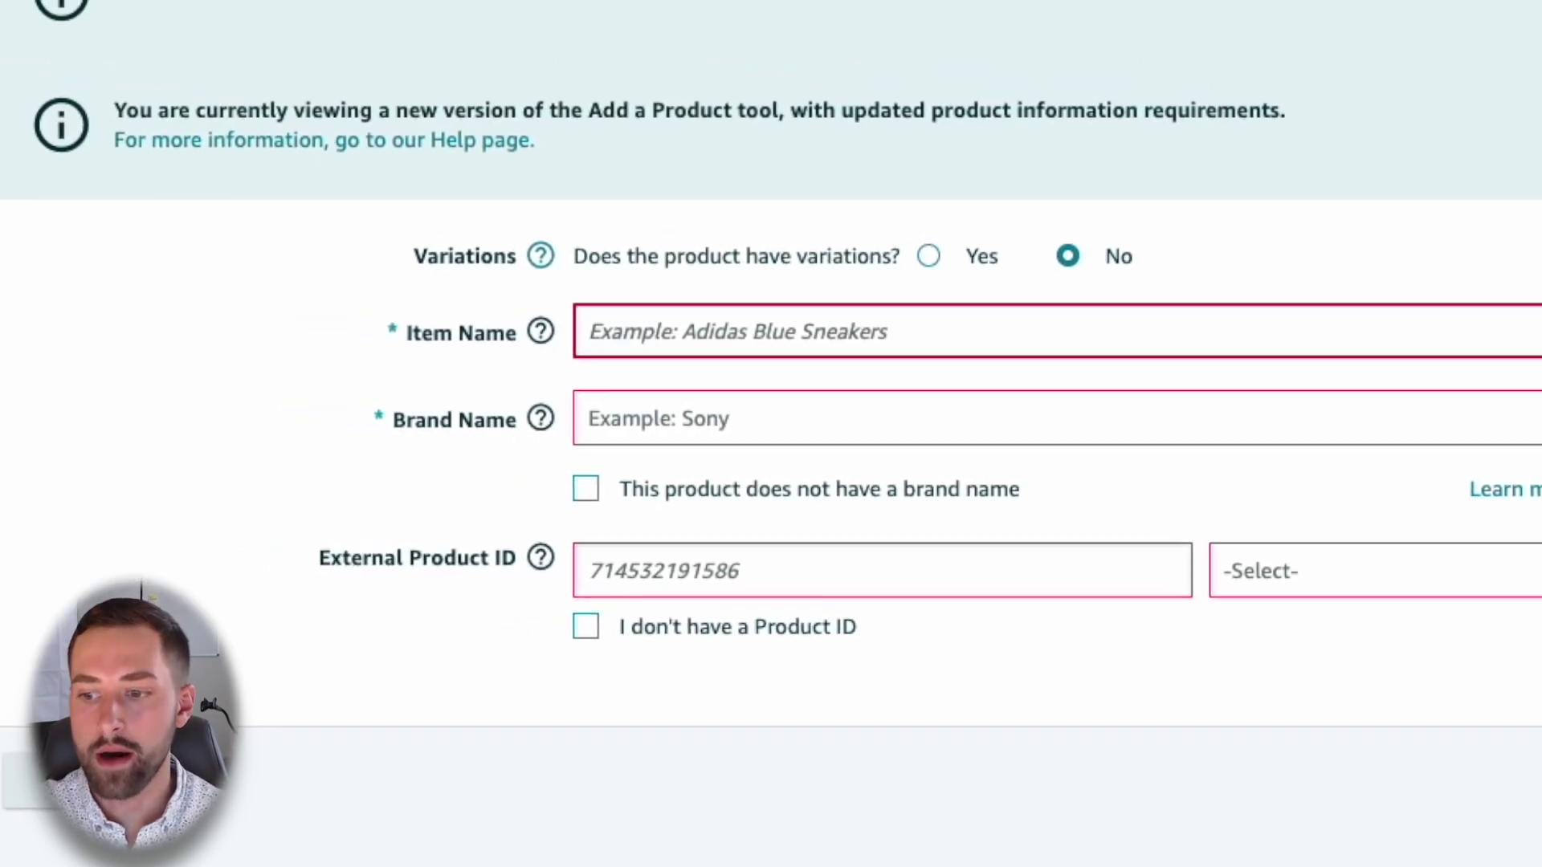
key(super+Tab)
drag(889, 137, 207, 92)
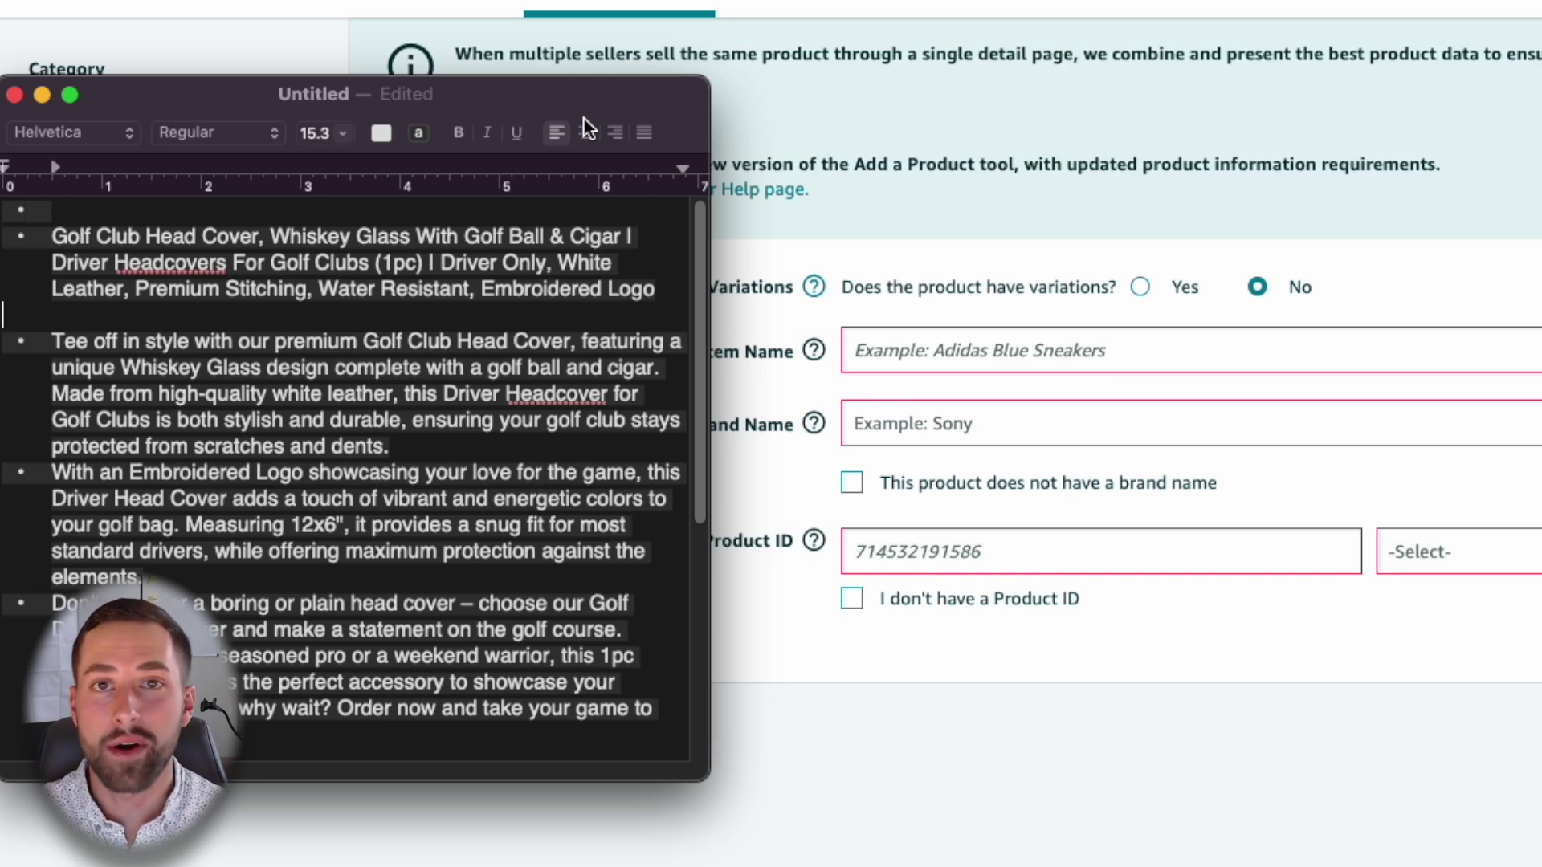
drag(657, 289, 47, 239)
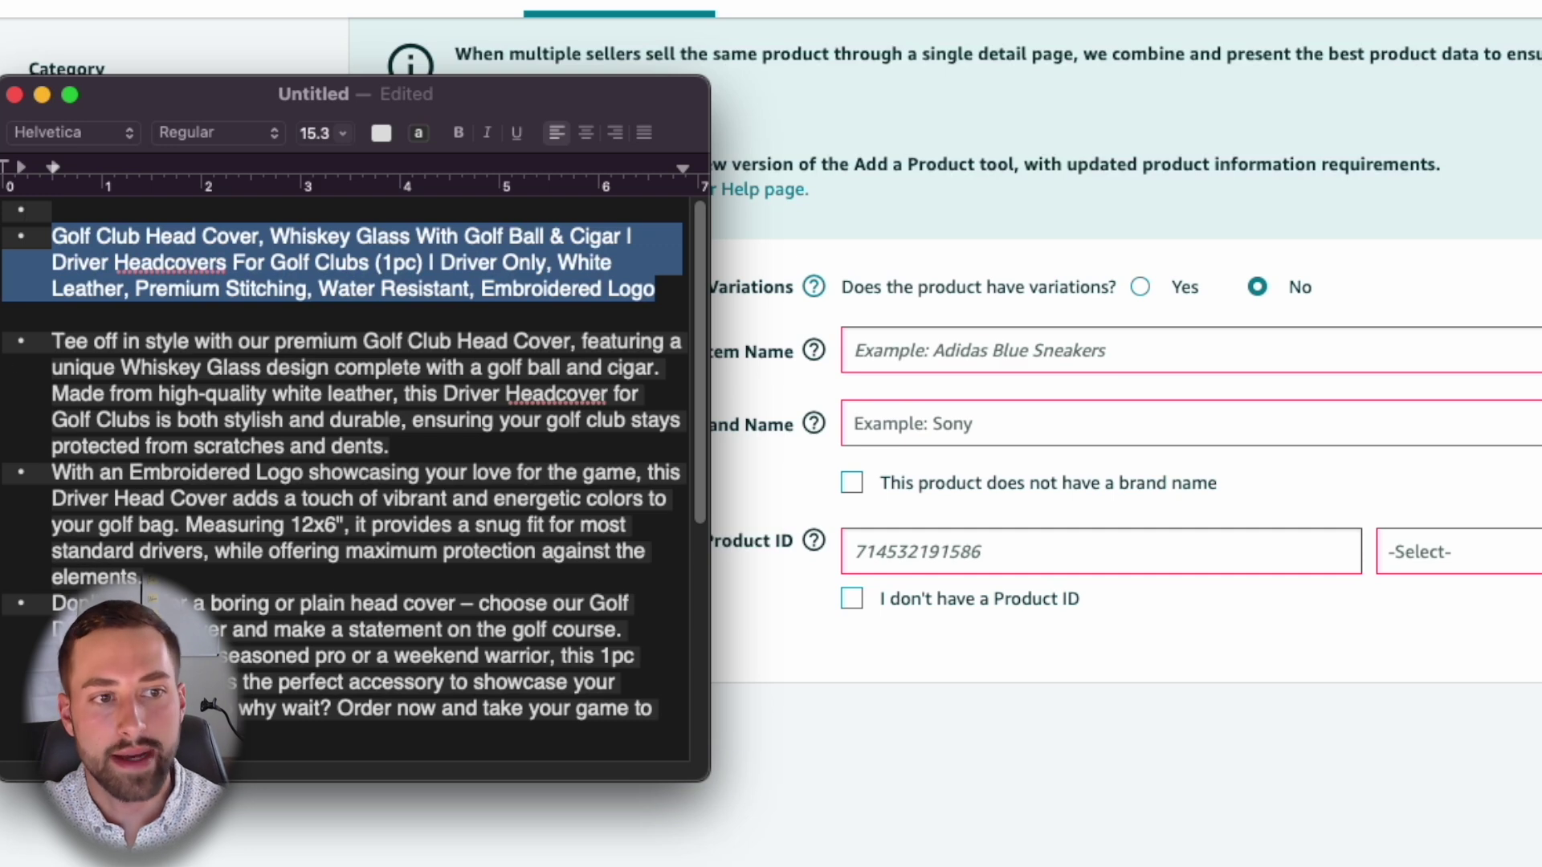
click(884, 500)
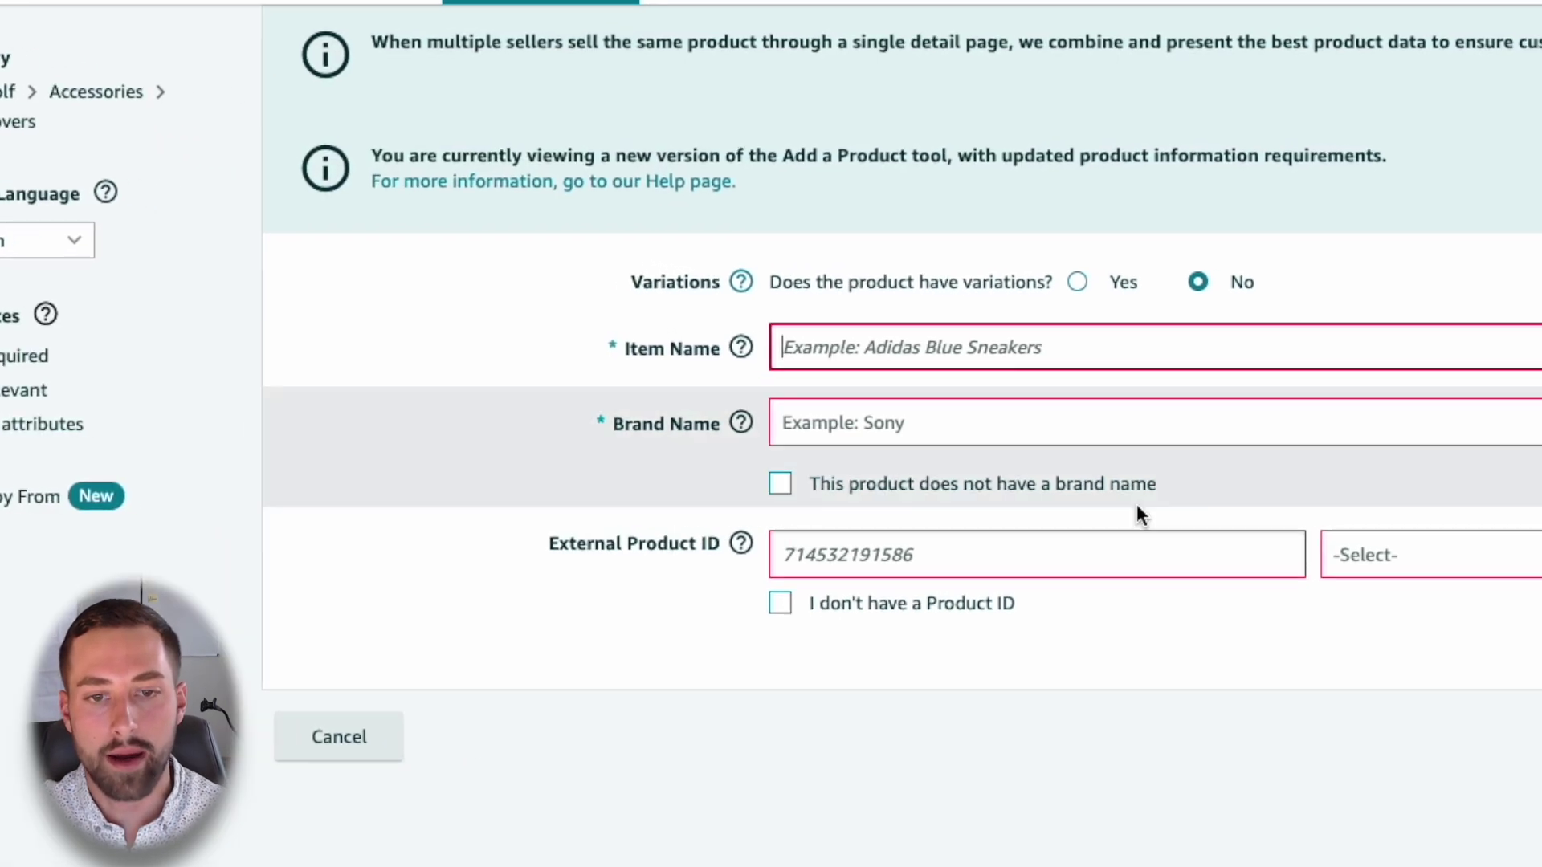
click(1127, 353)
text(Golf Club Head Cover, Whiskey Glass With Golf Ball & Cigar | Driver Headcovers For Golf Clubs (1pc) | Driver Only, White Leather, Premium Stitching, Water Resistant, Embroidered Logo)
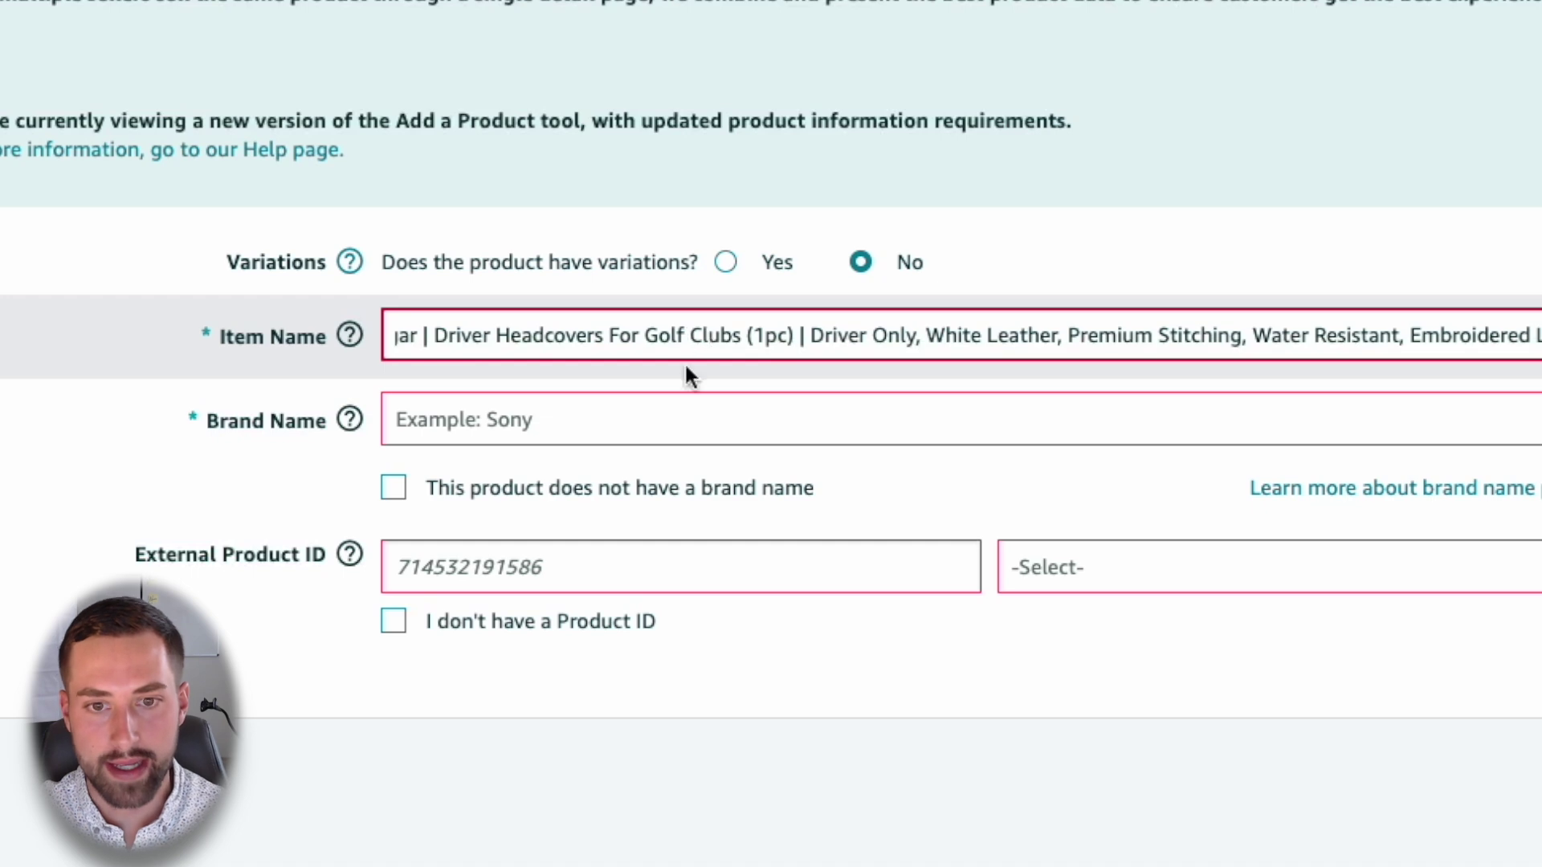
click(681, 383)
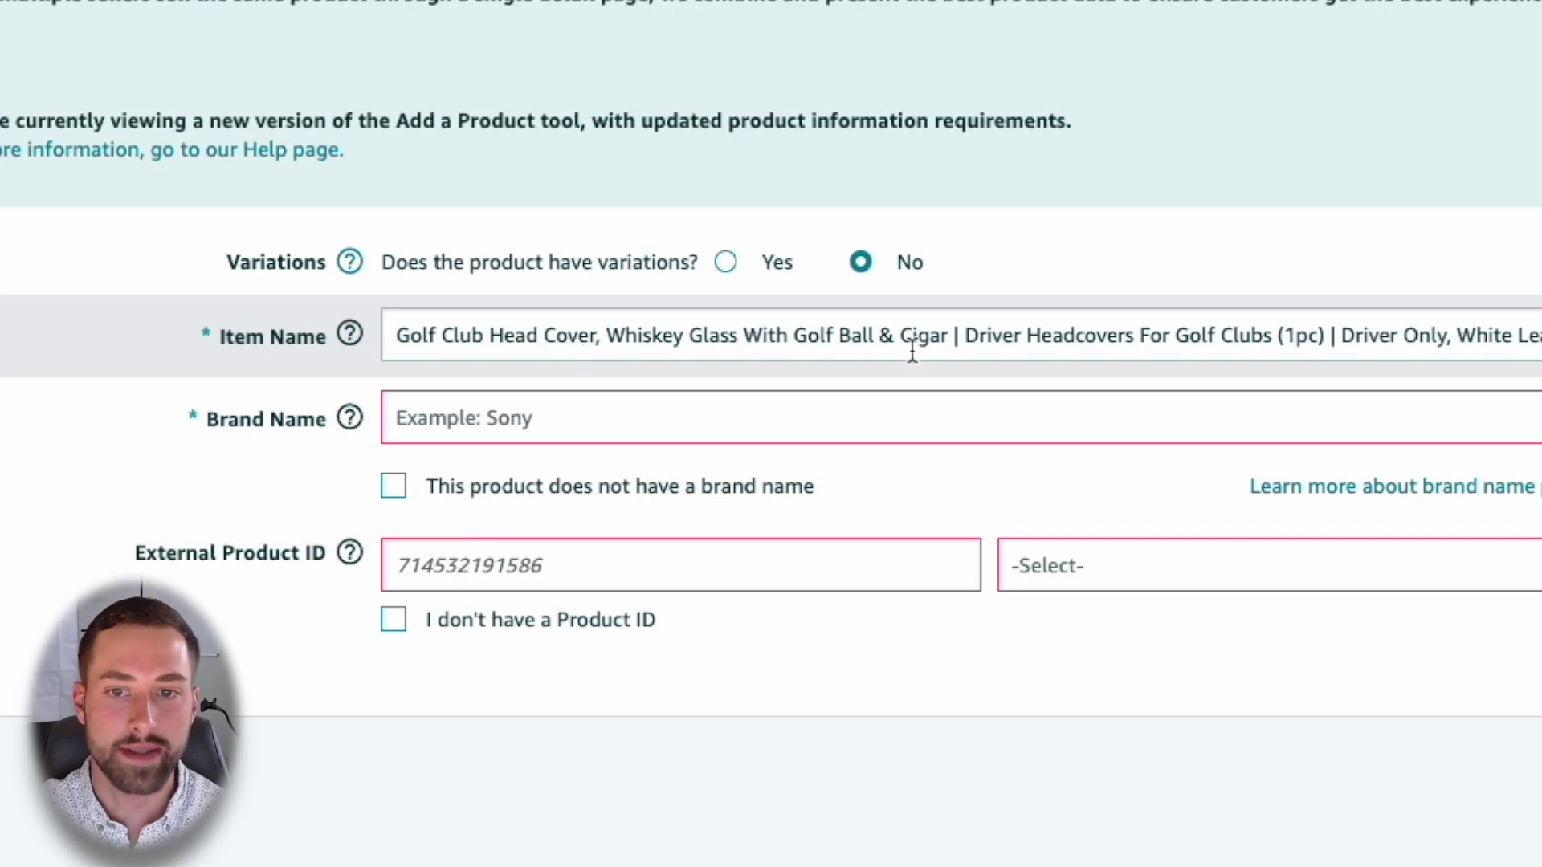
- Review the item name's main keyword, the phrase "Driver Headcovers For Golf Clubs" and the closing product features against the keyword list
drag(602, 337, 330, 347)
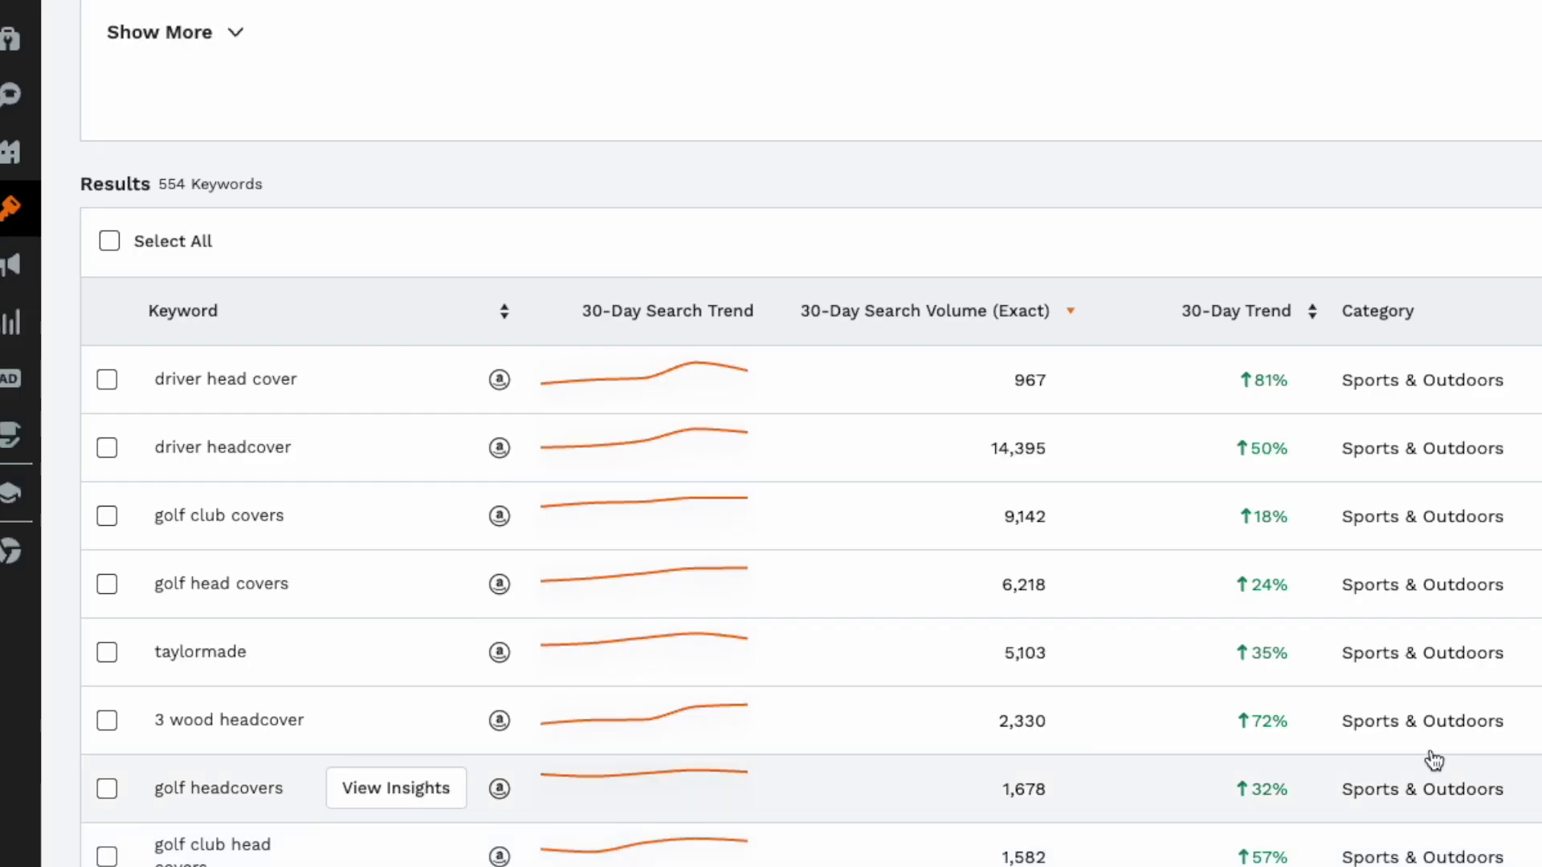
scroll(996, 576, down, 1)
scroll(996, 576, down, 5)
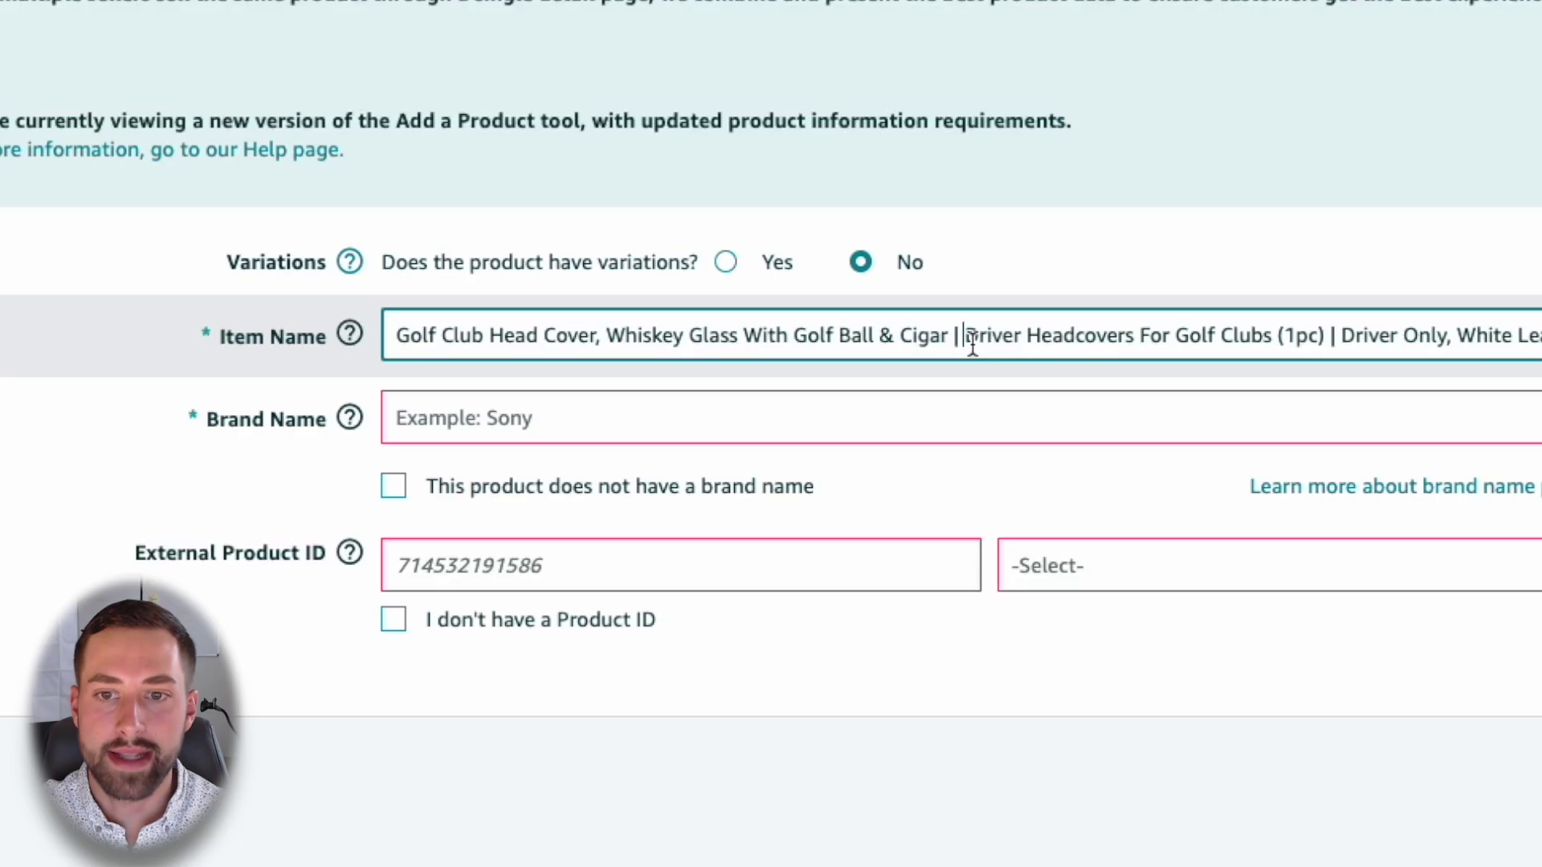
drag(966, 338, 1274, 343)
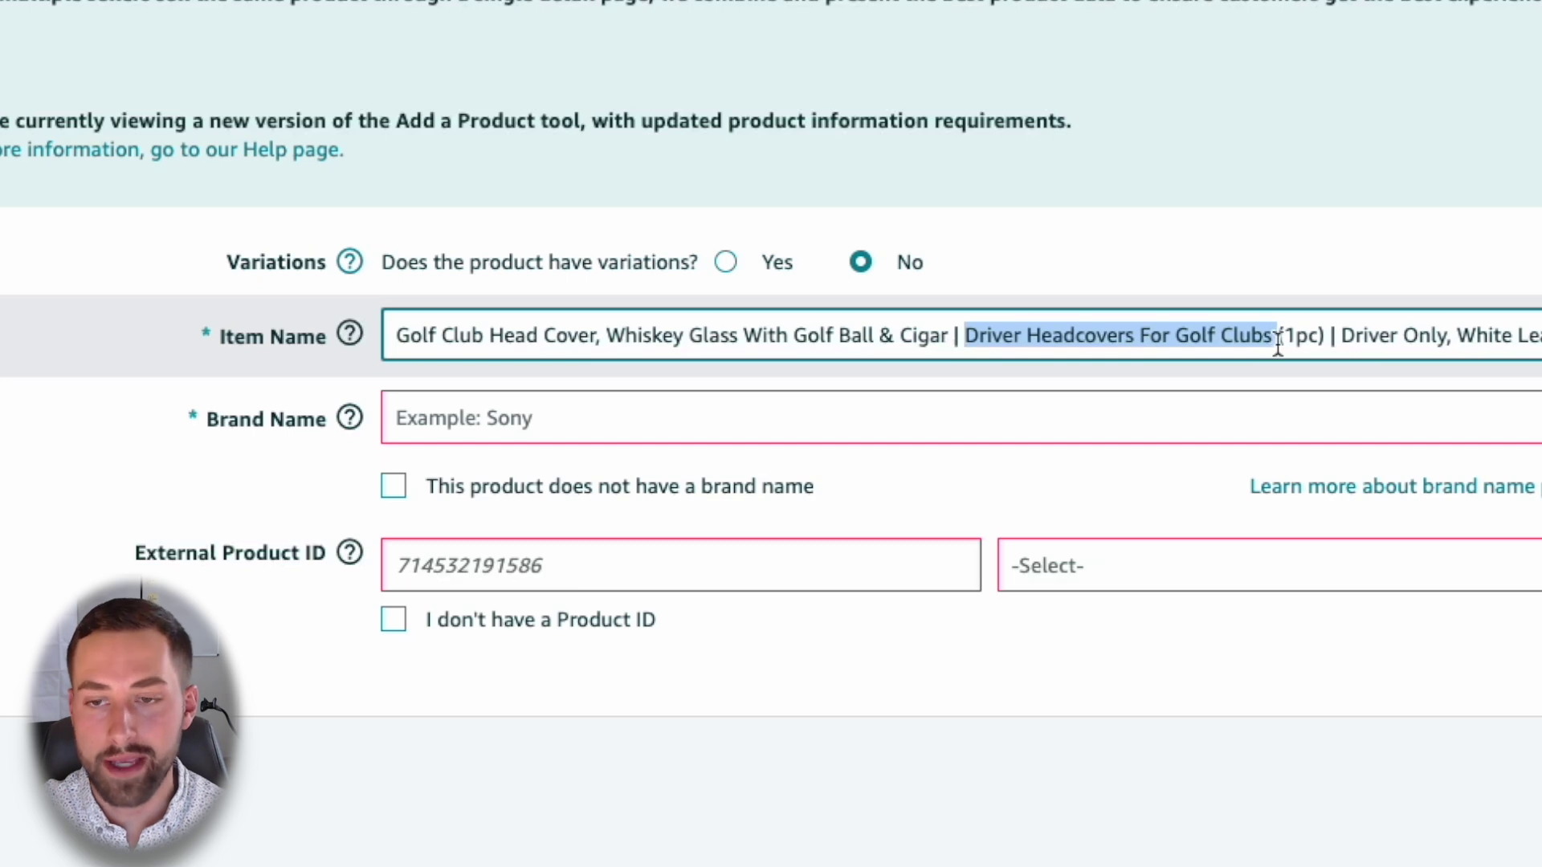
drag(1324, 342, 1541, 418)
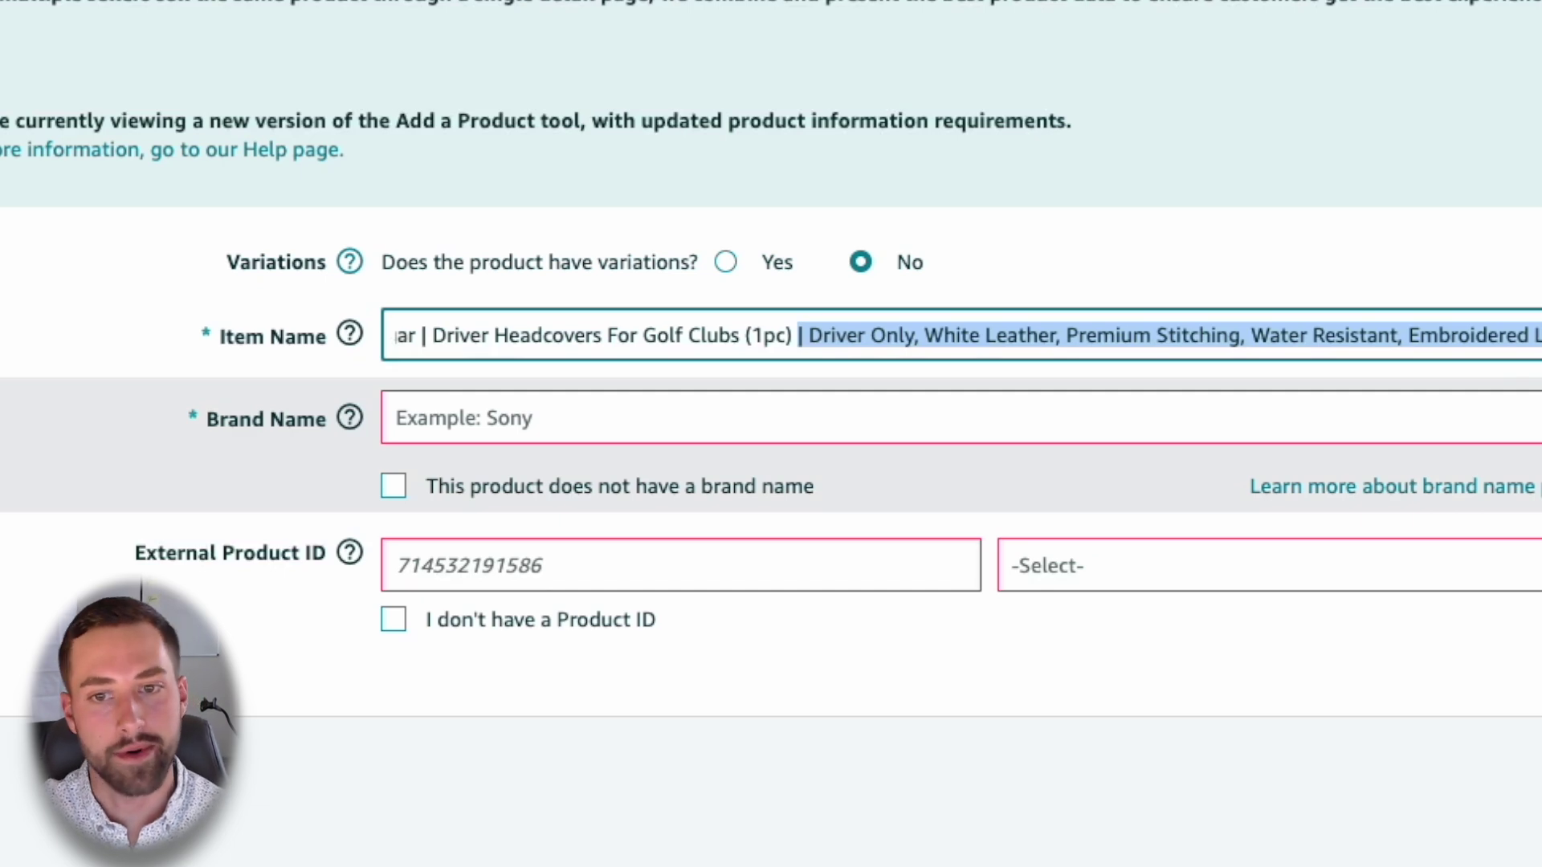
click(1147, 348)
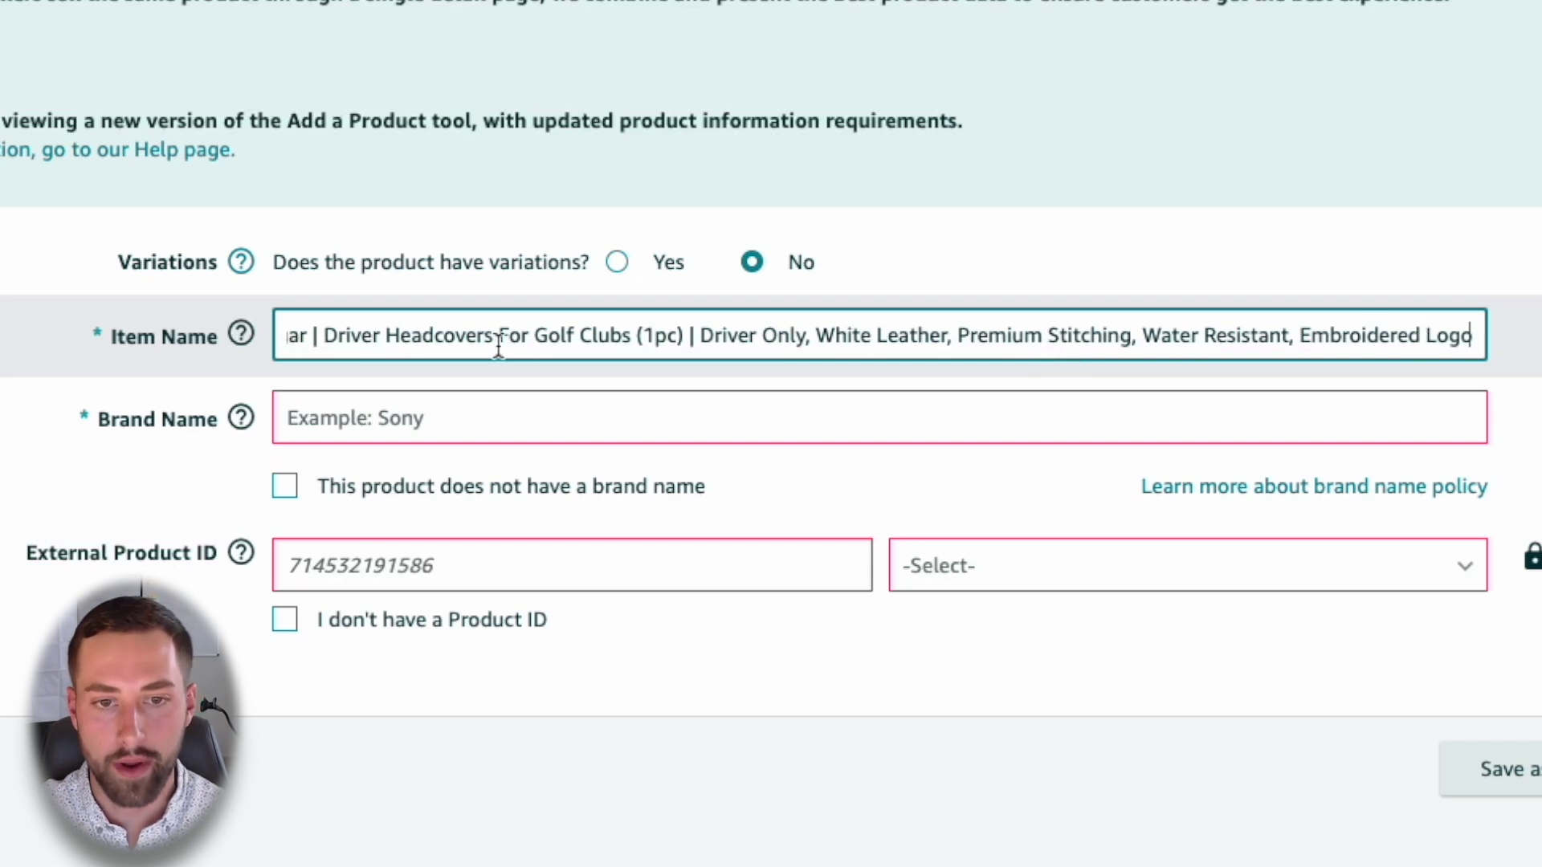
click(490, 378)
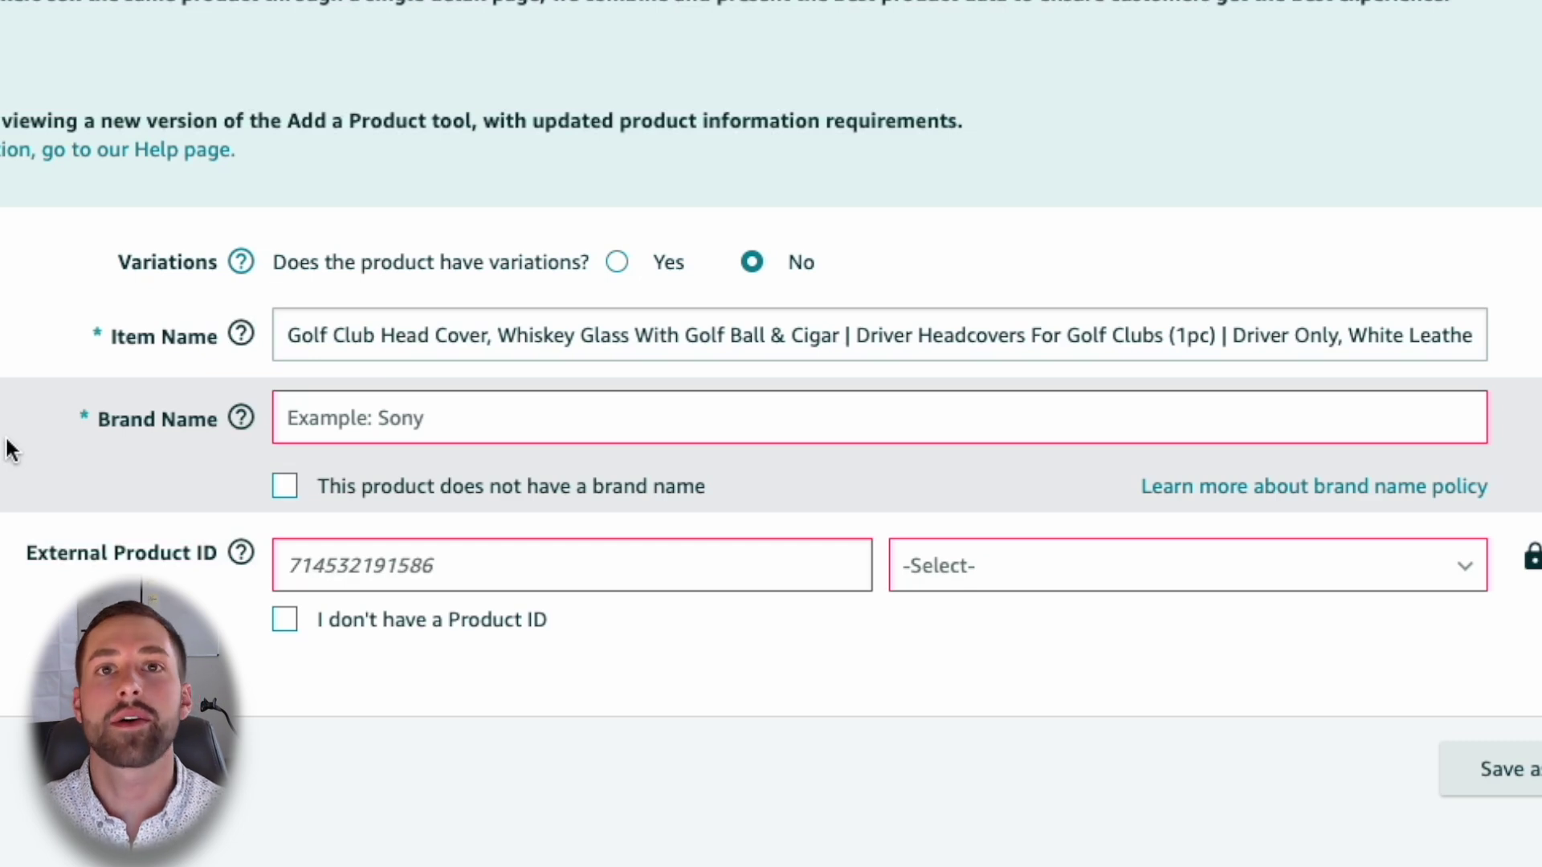
- Choose the suggested brand Vivere Golf as the product's brand name
click(430, 445)
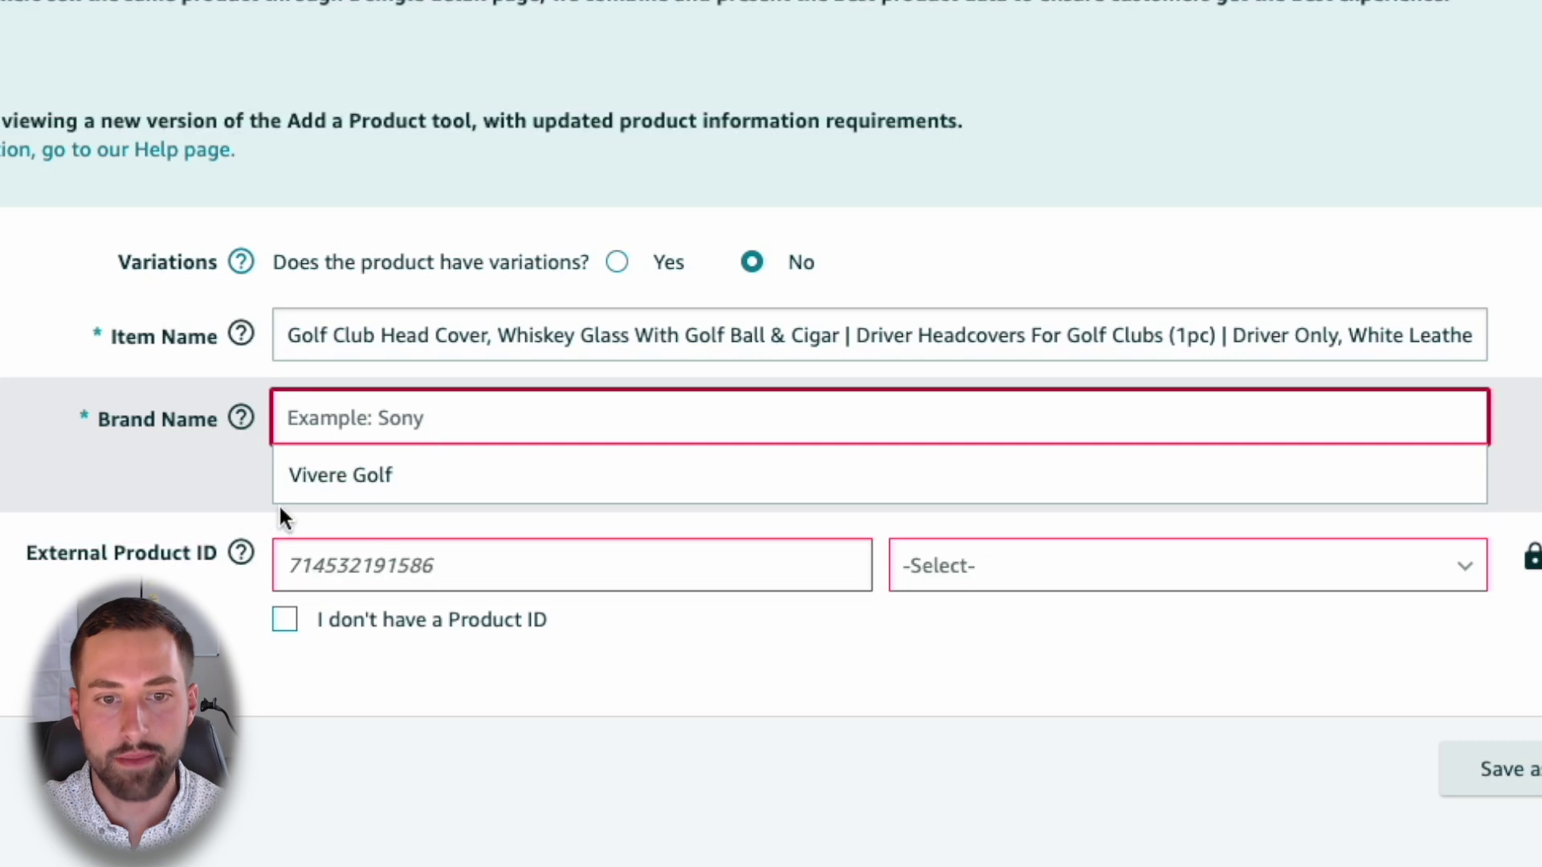
click(344, 483)
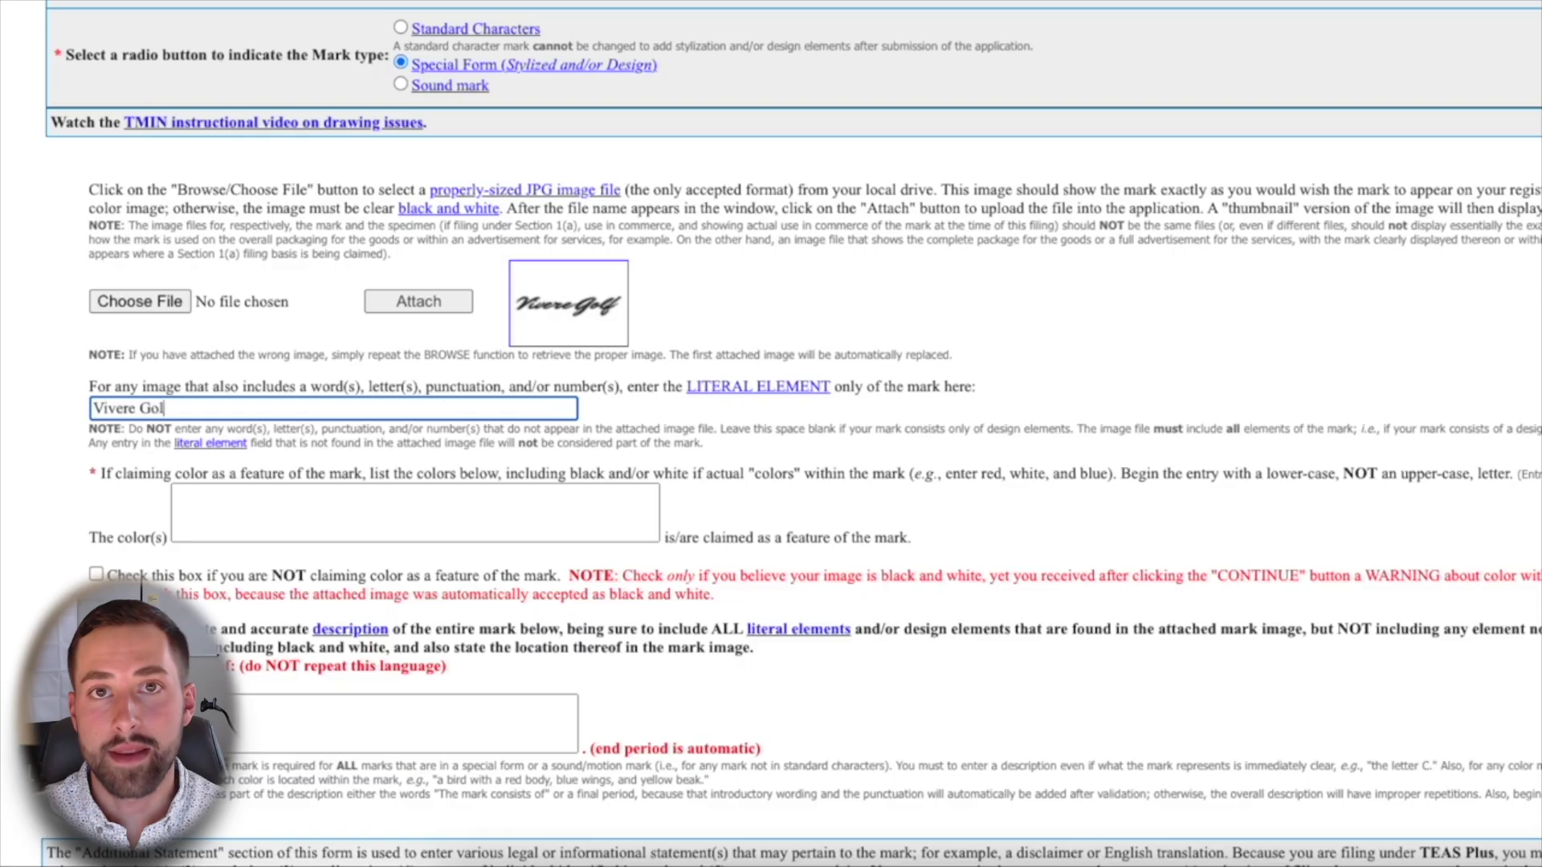
text(f)
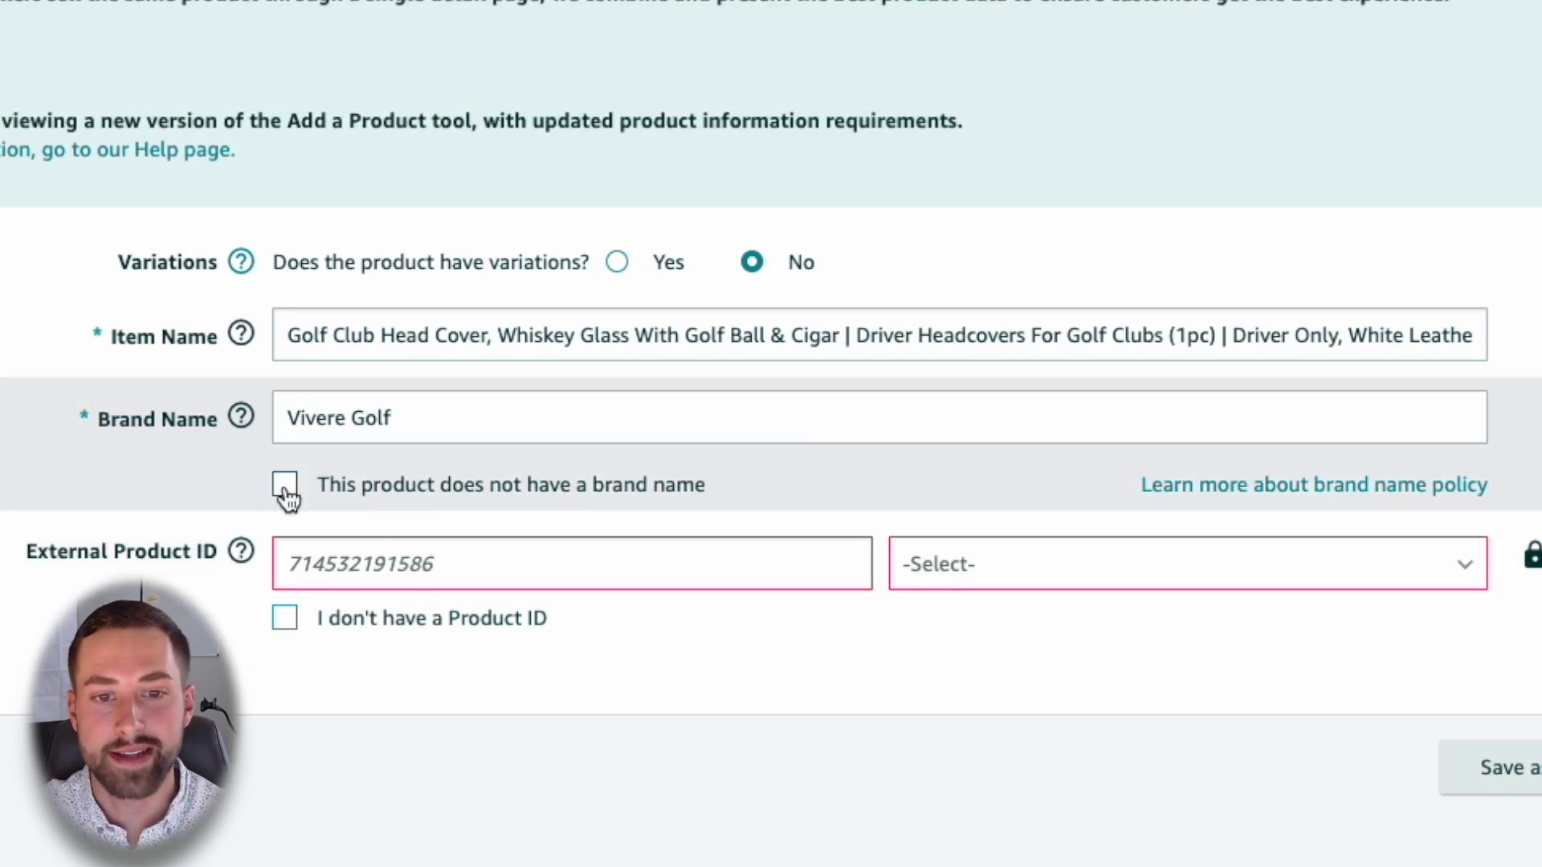
- Try declaring that the product has no brand name, and restore Vivere Golf as the brand name
click(286, 487)
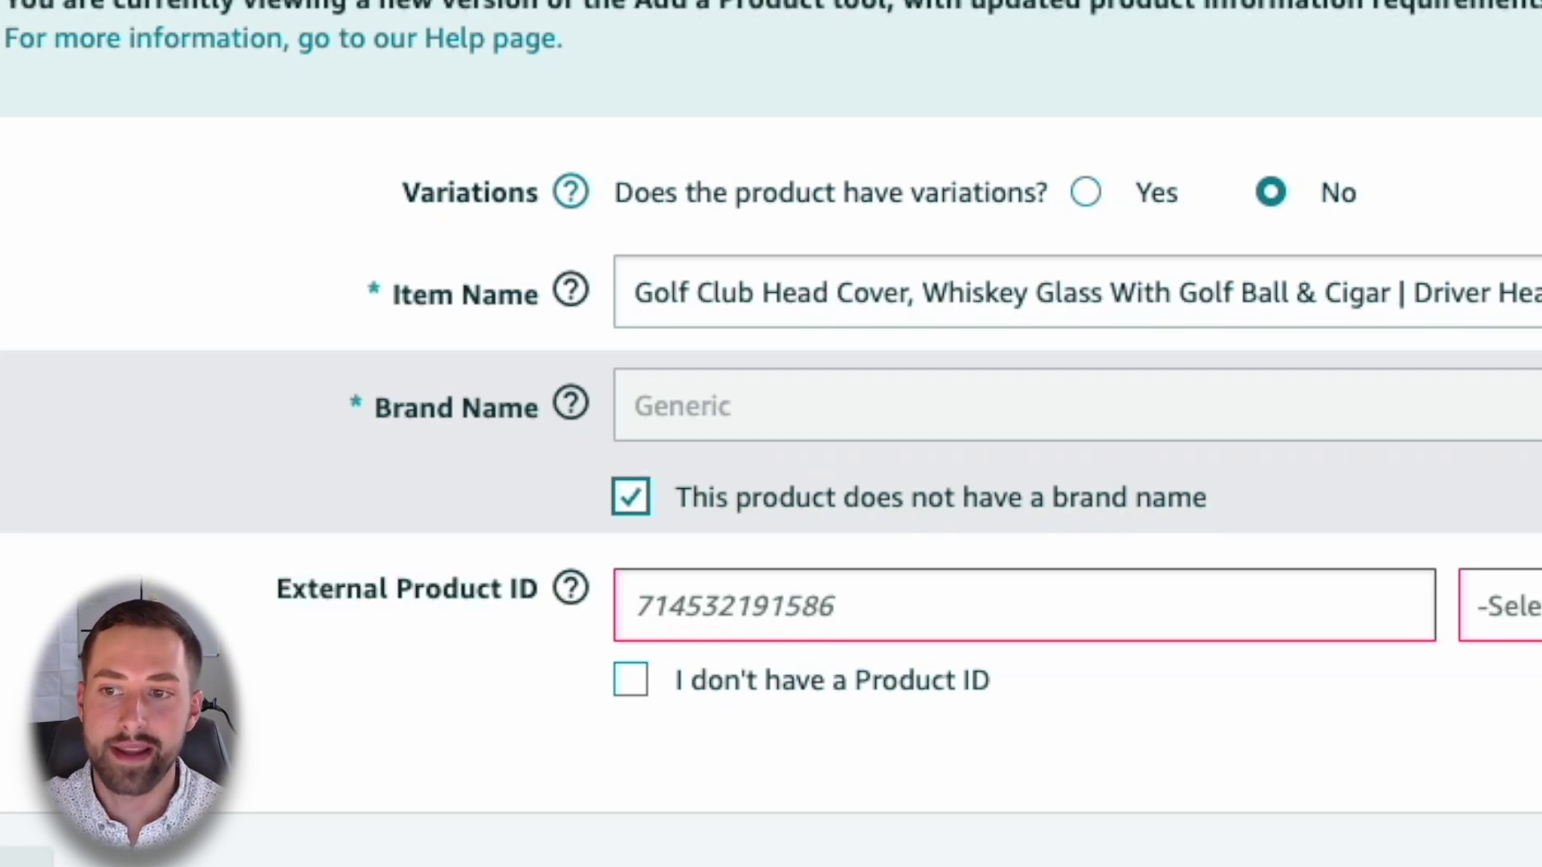
drag(1364, 394, 1342, 395)
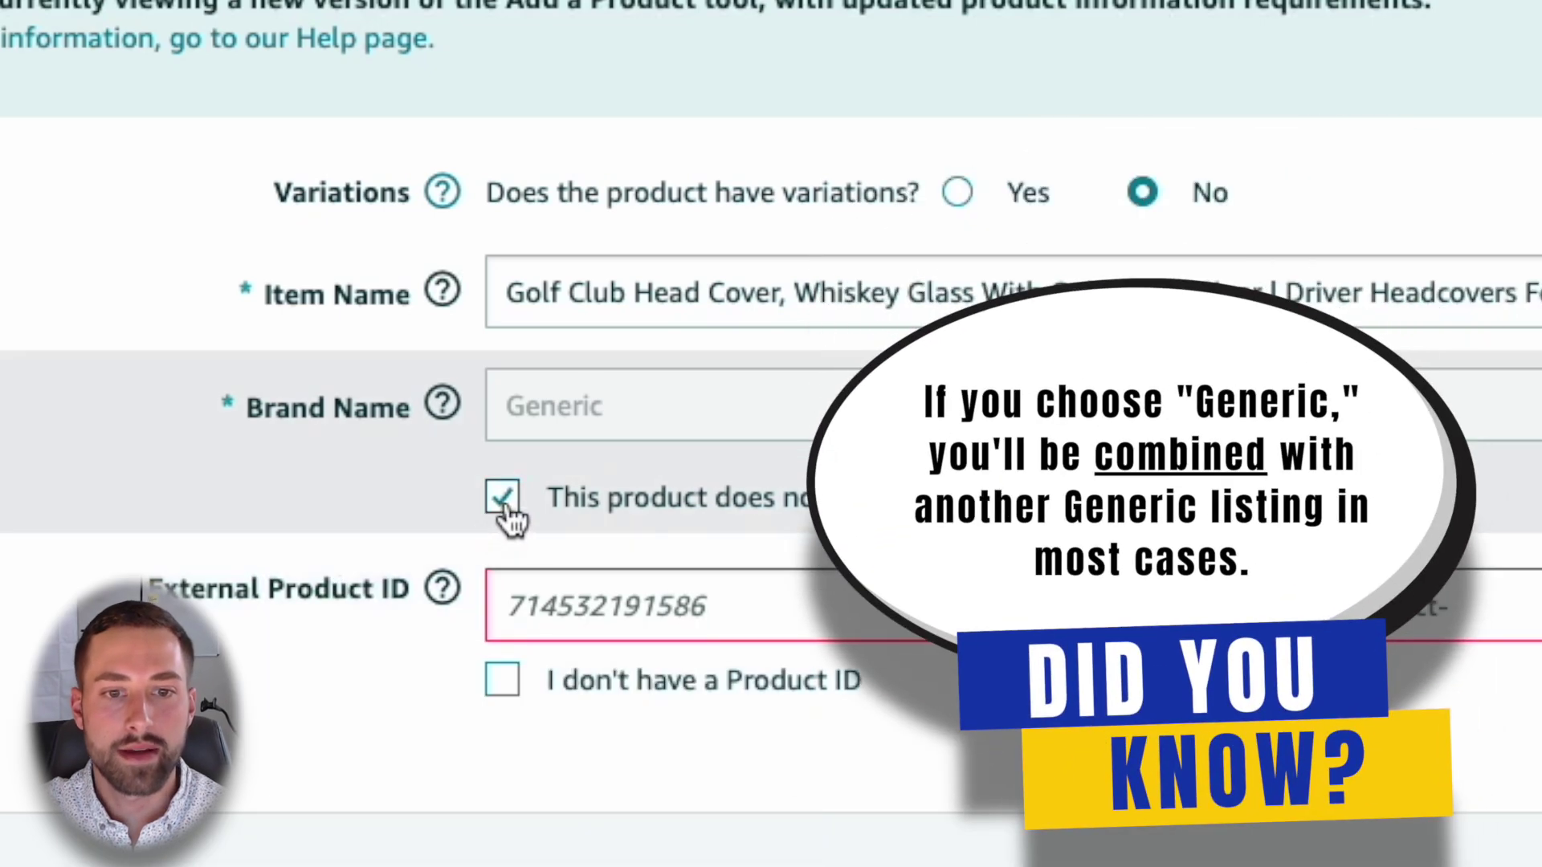
click(503, 500)
click(591, 438)
double_click(612, 425)
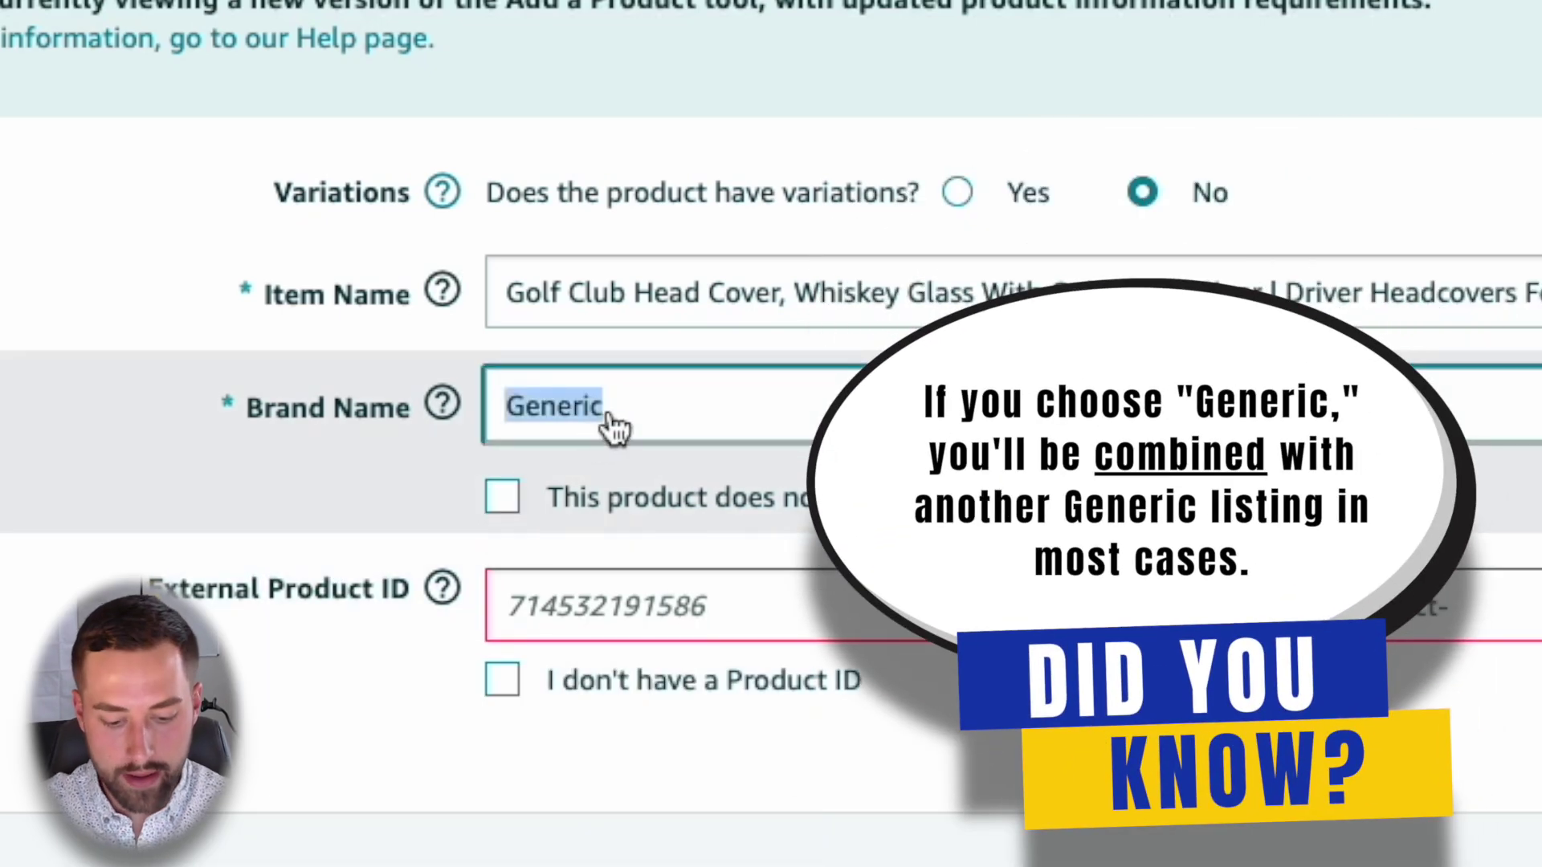
text(Vivere Golf)
click(723, 486)
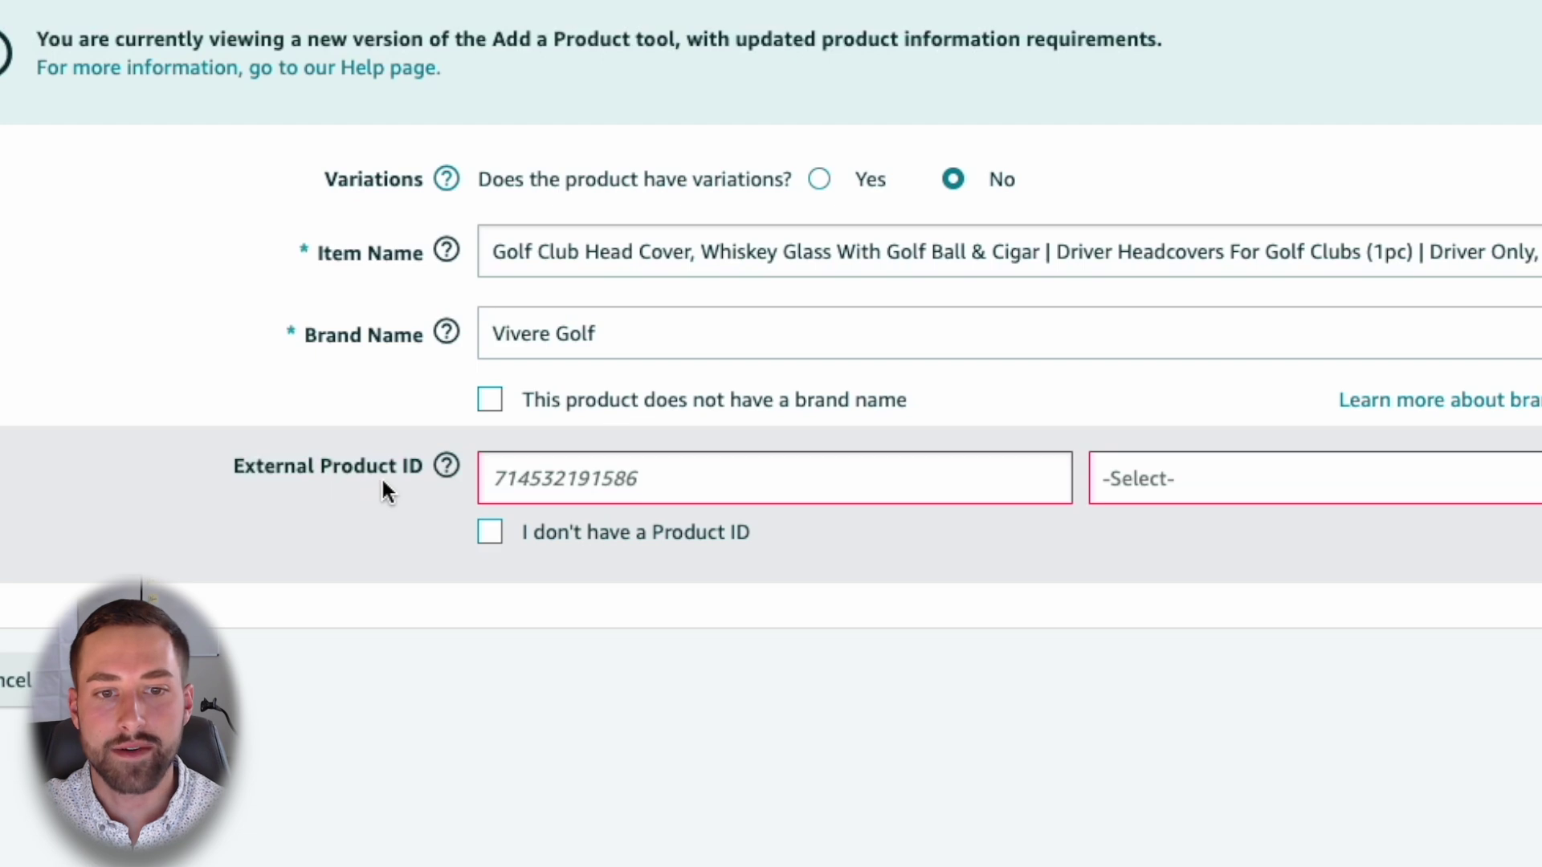
- Try UPC and GTIN as the external product ID type
click(624, 479)
click(360, 493)
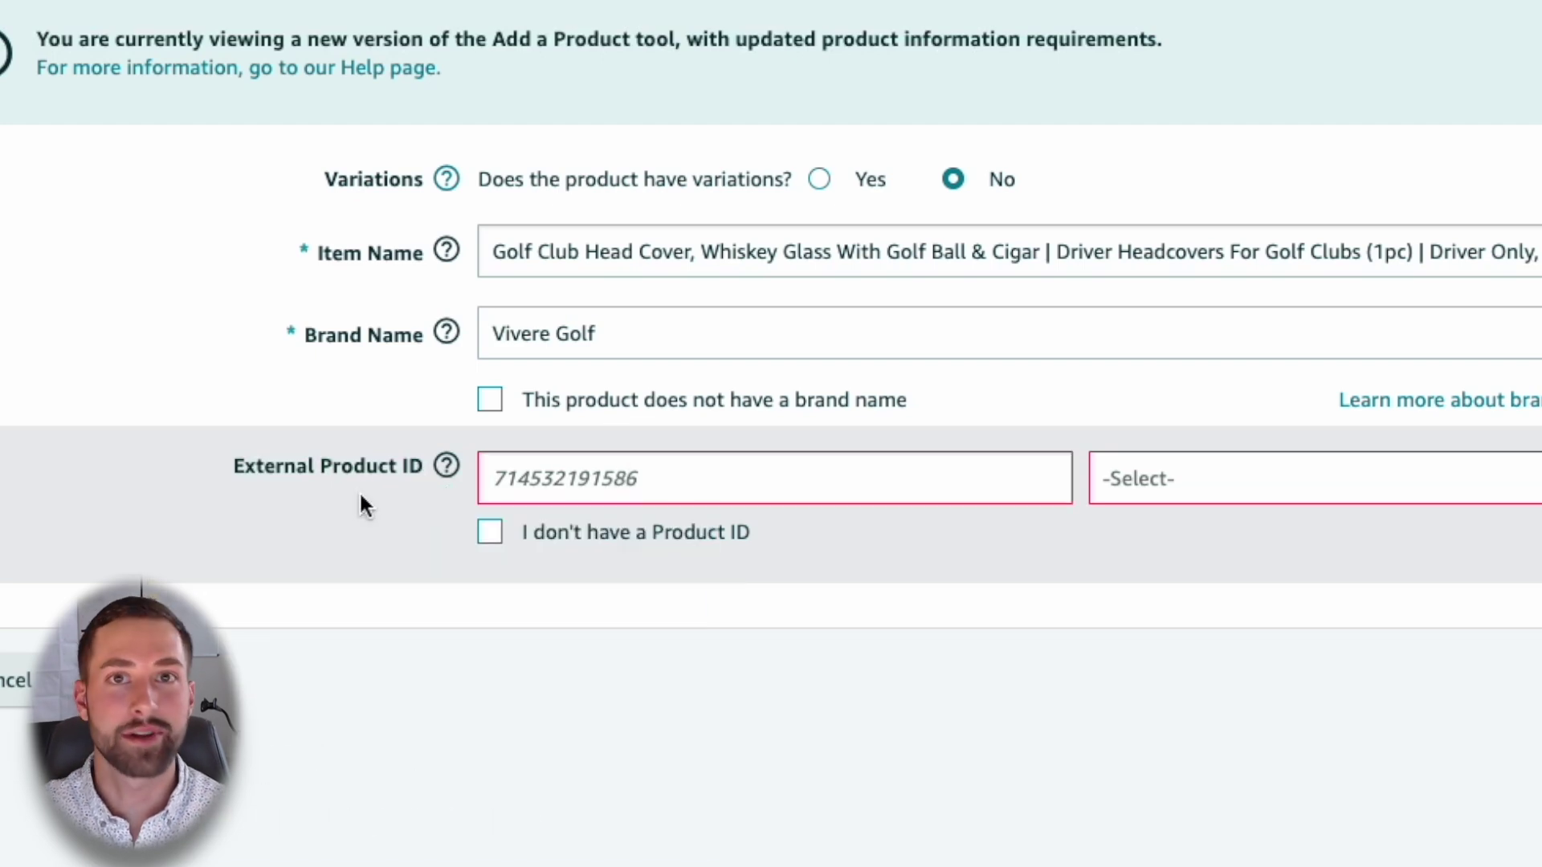
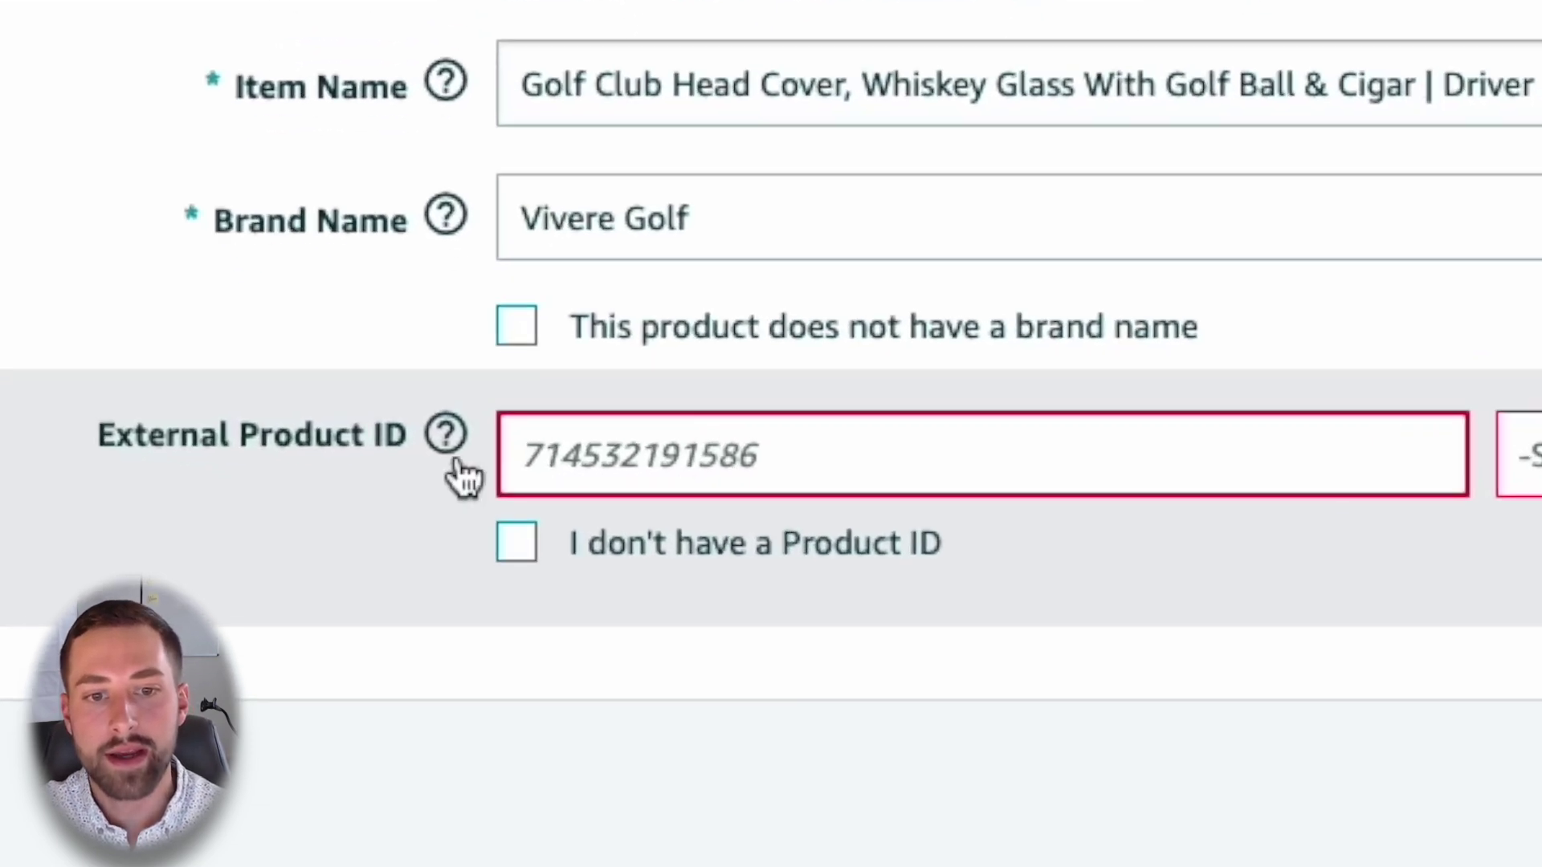
click(1526, 471)
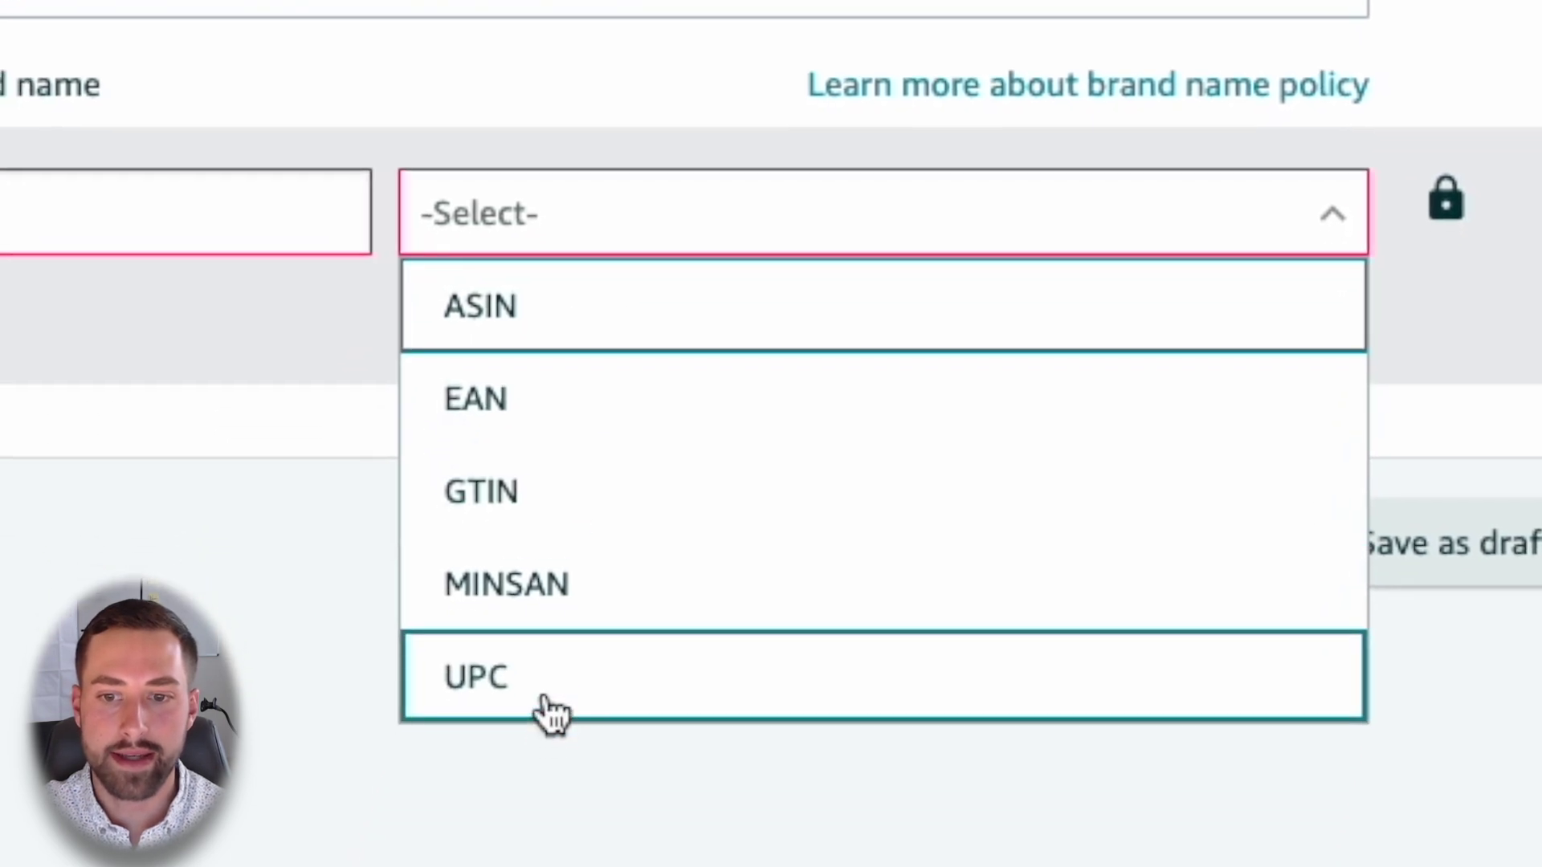
click(542, 747)
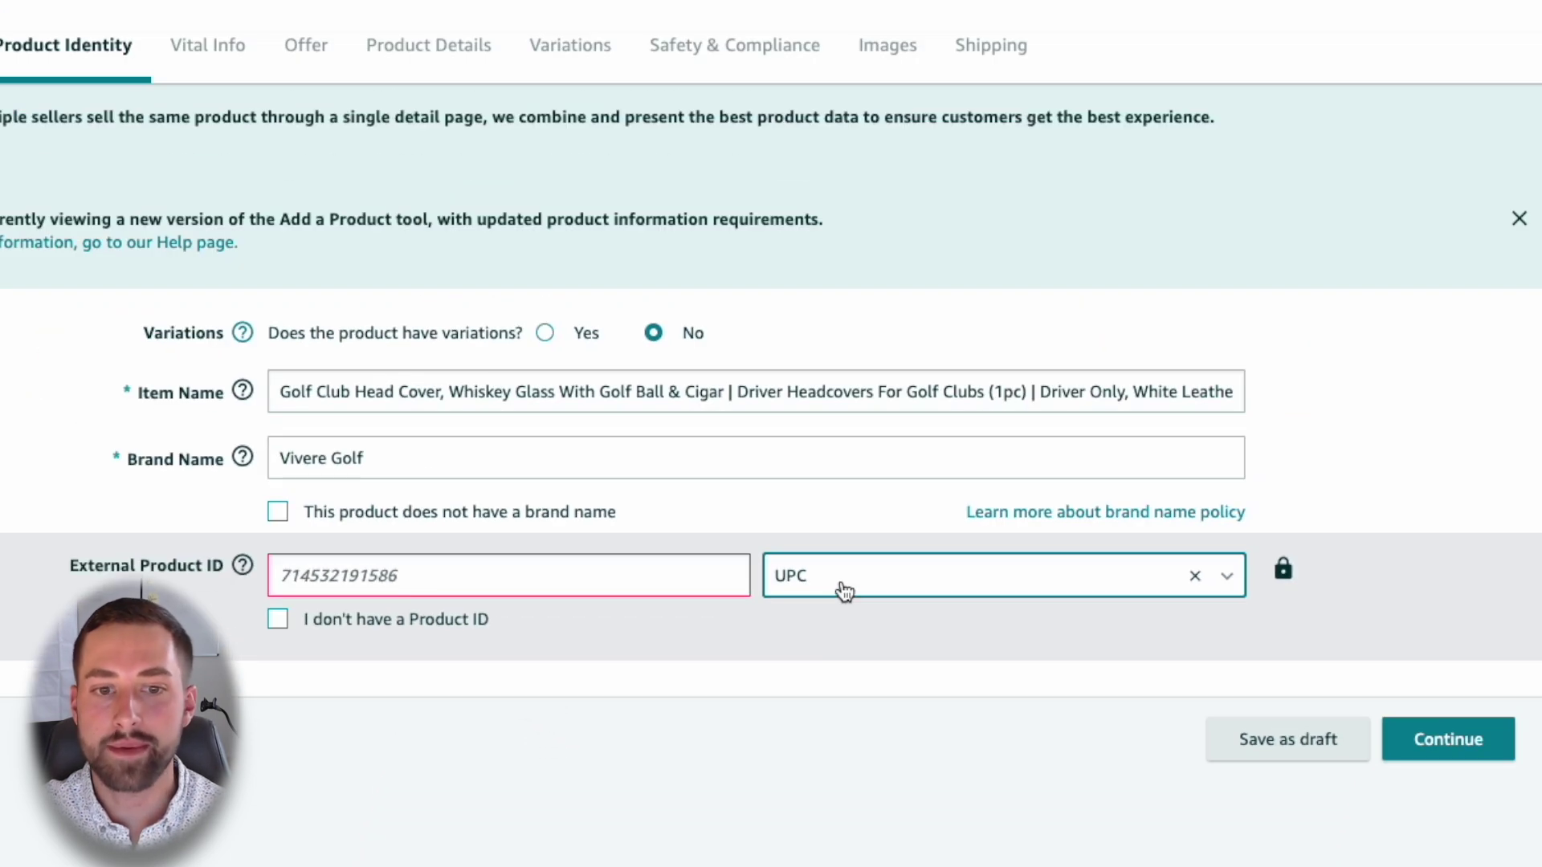
click(742, 468)
click(747, 636)
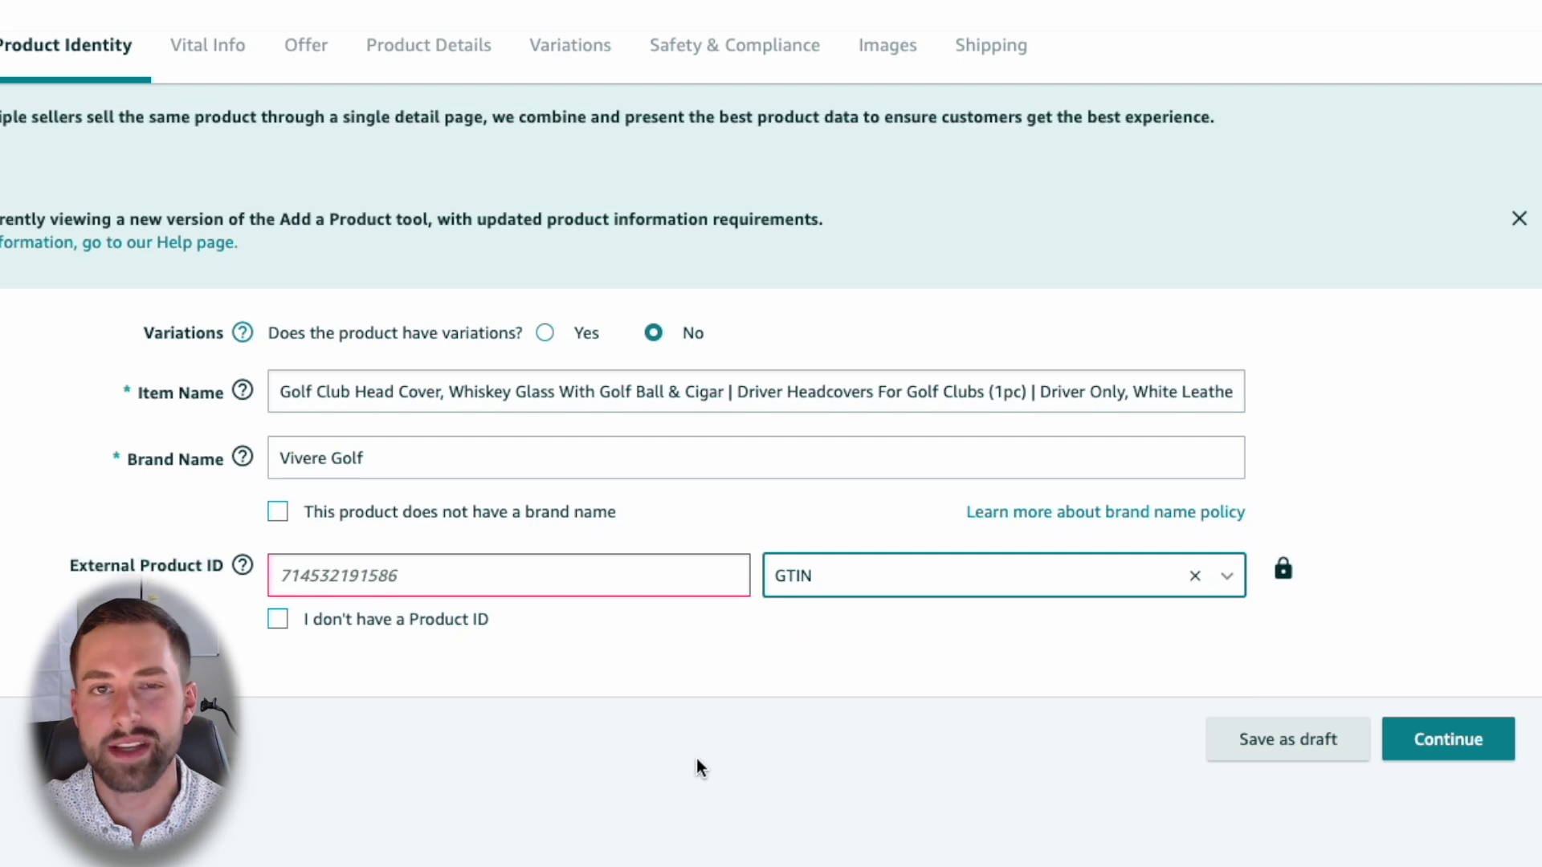
click(413, 580)
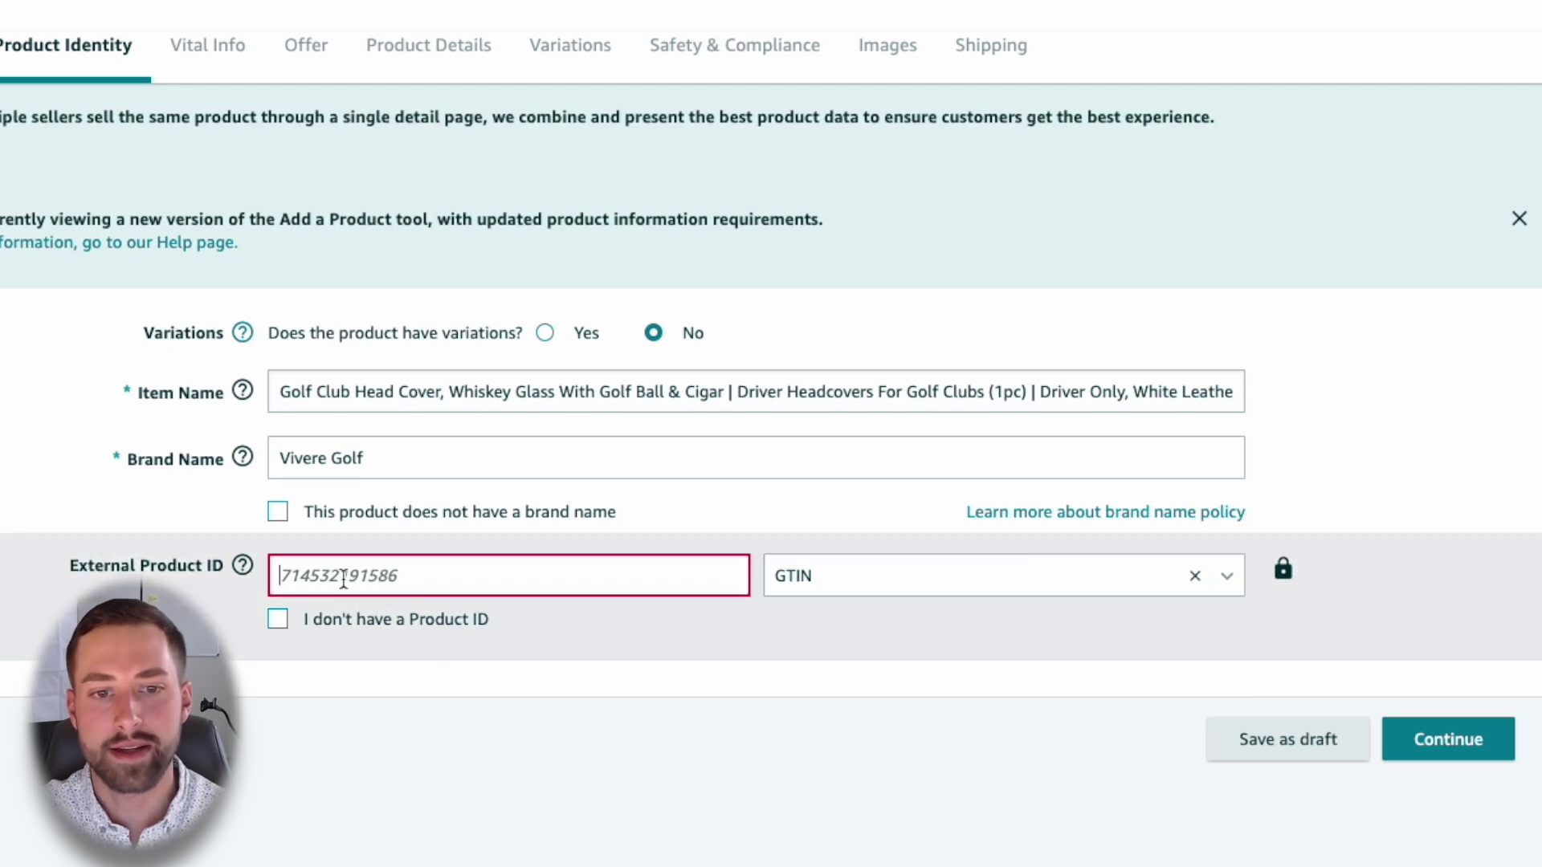
- Declare that the listing has no product ID and continue to the Vital Info section
click(414, 631)
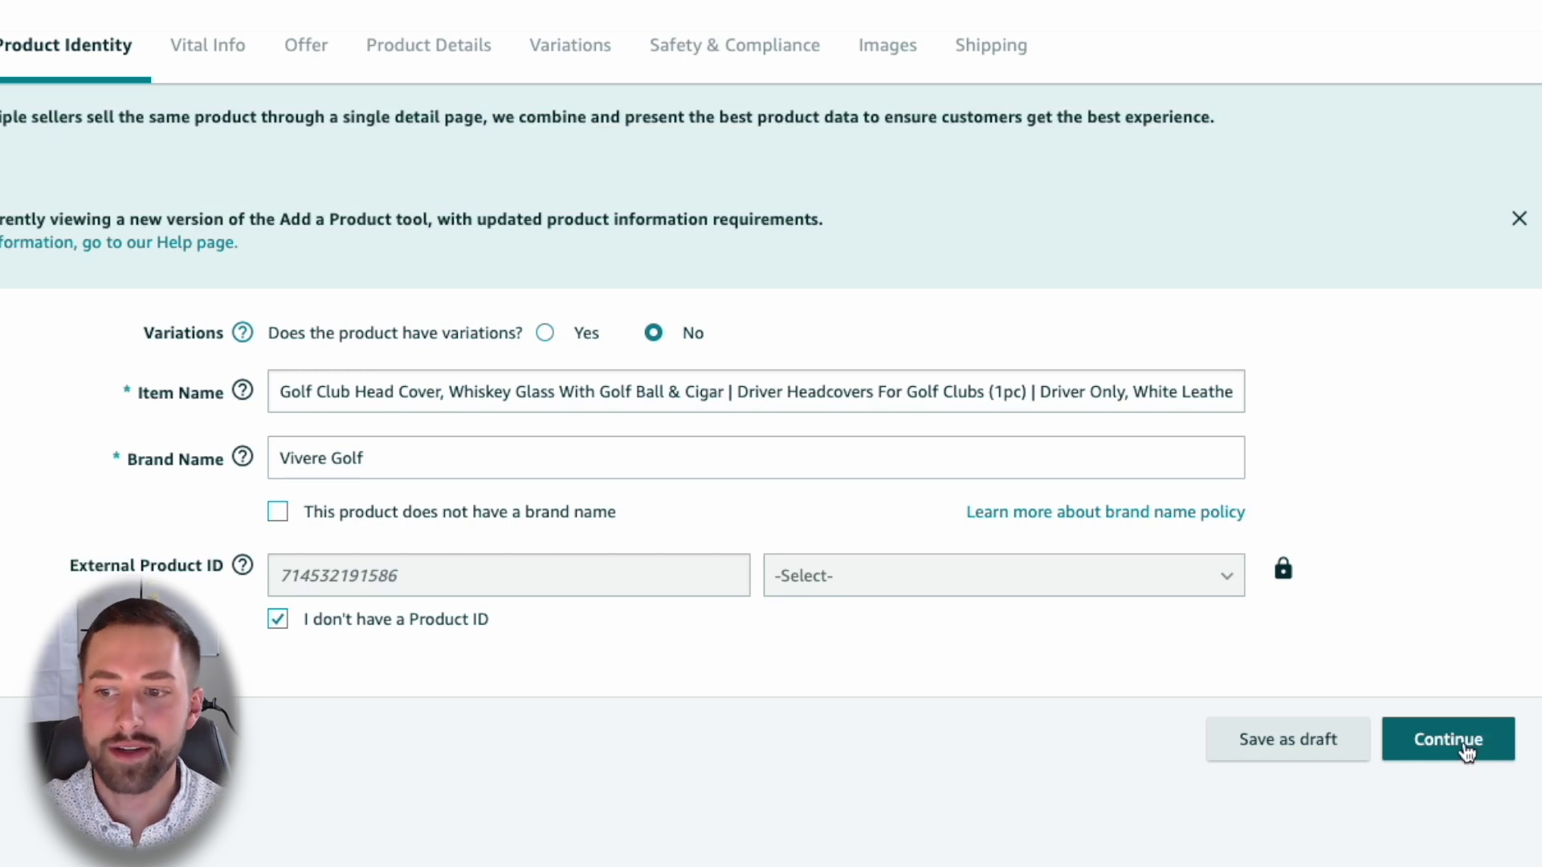
click(1450, 740)
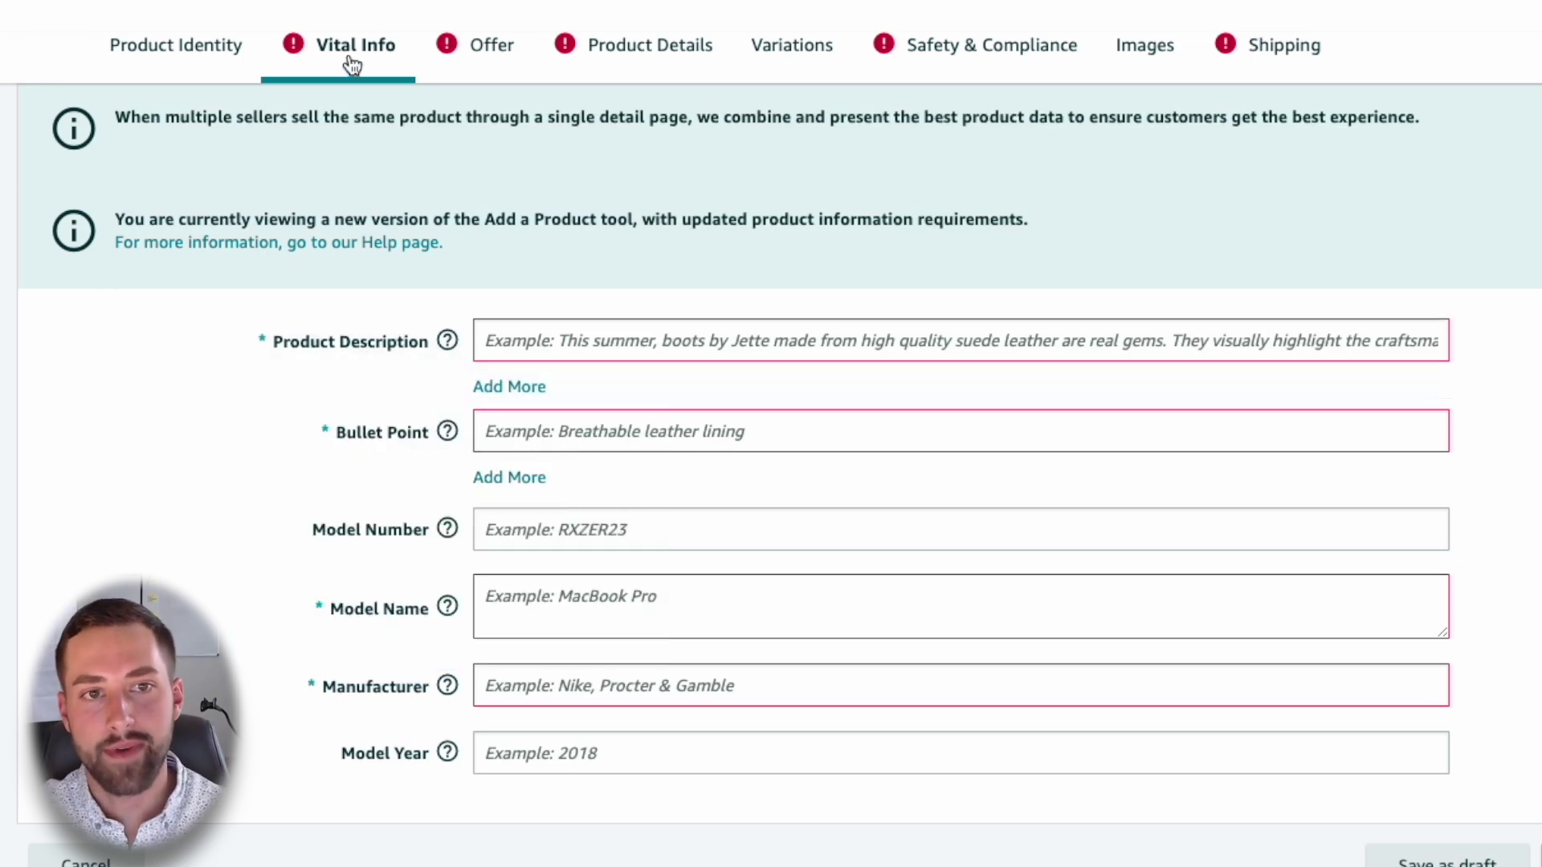
- Add a second product description entry to the vital info
click(579, 340)
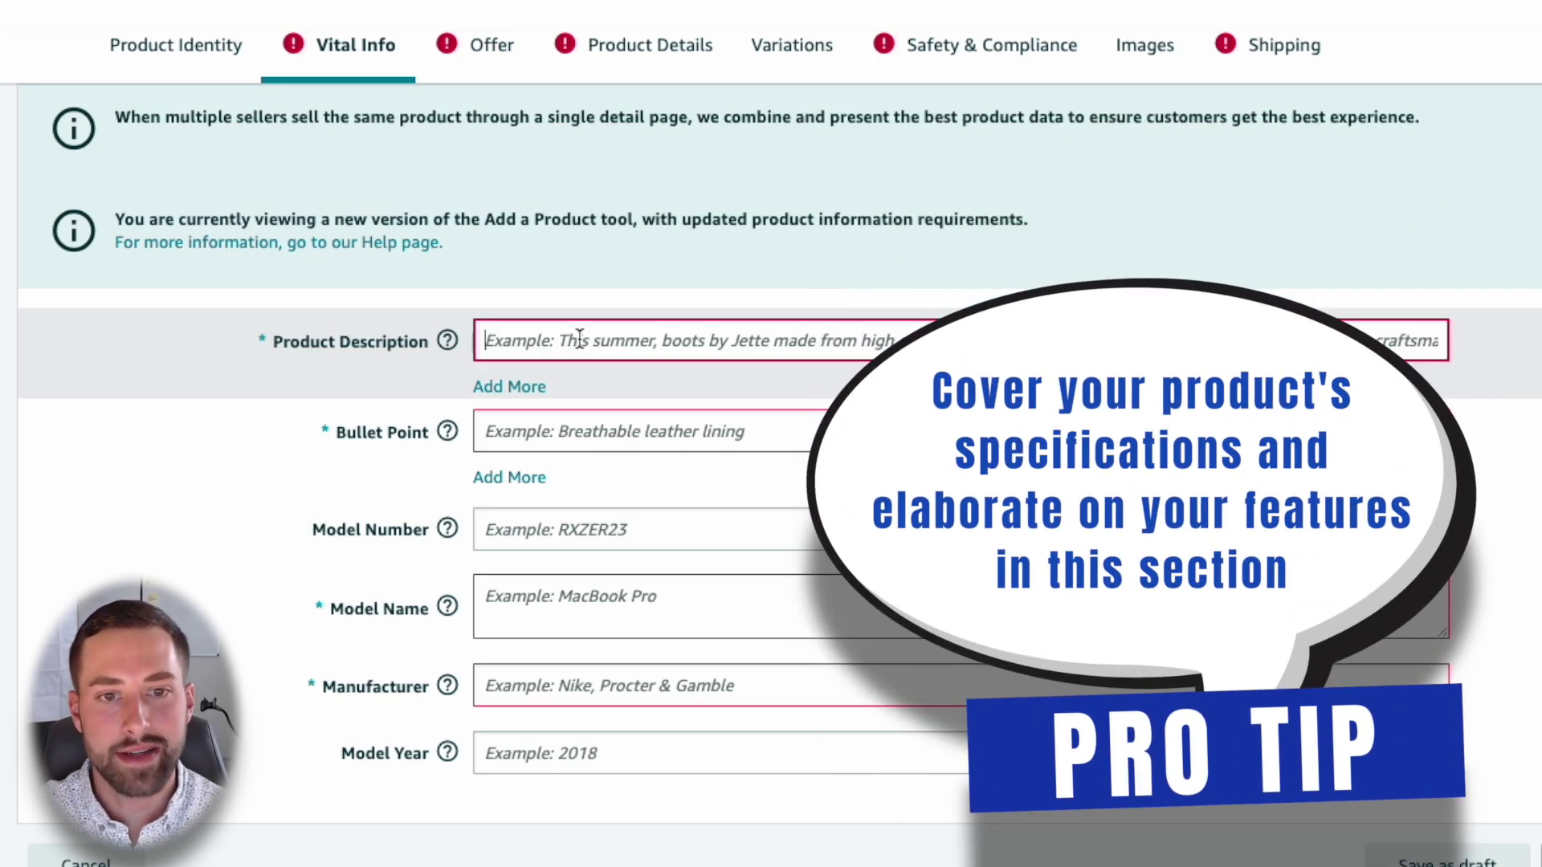
click(533, 388)
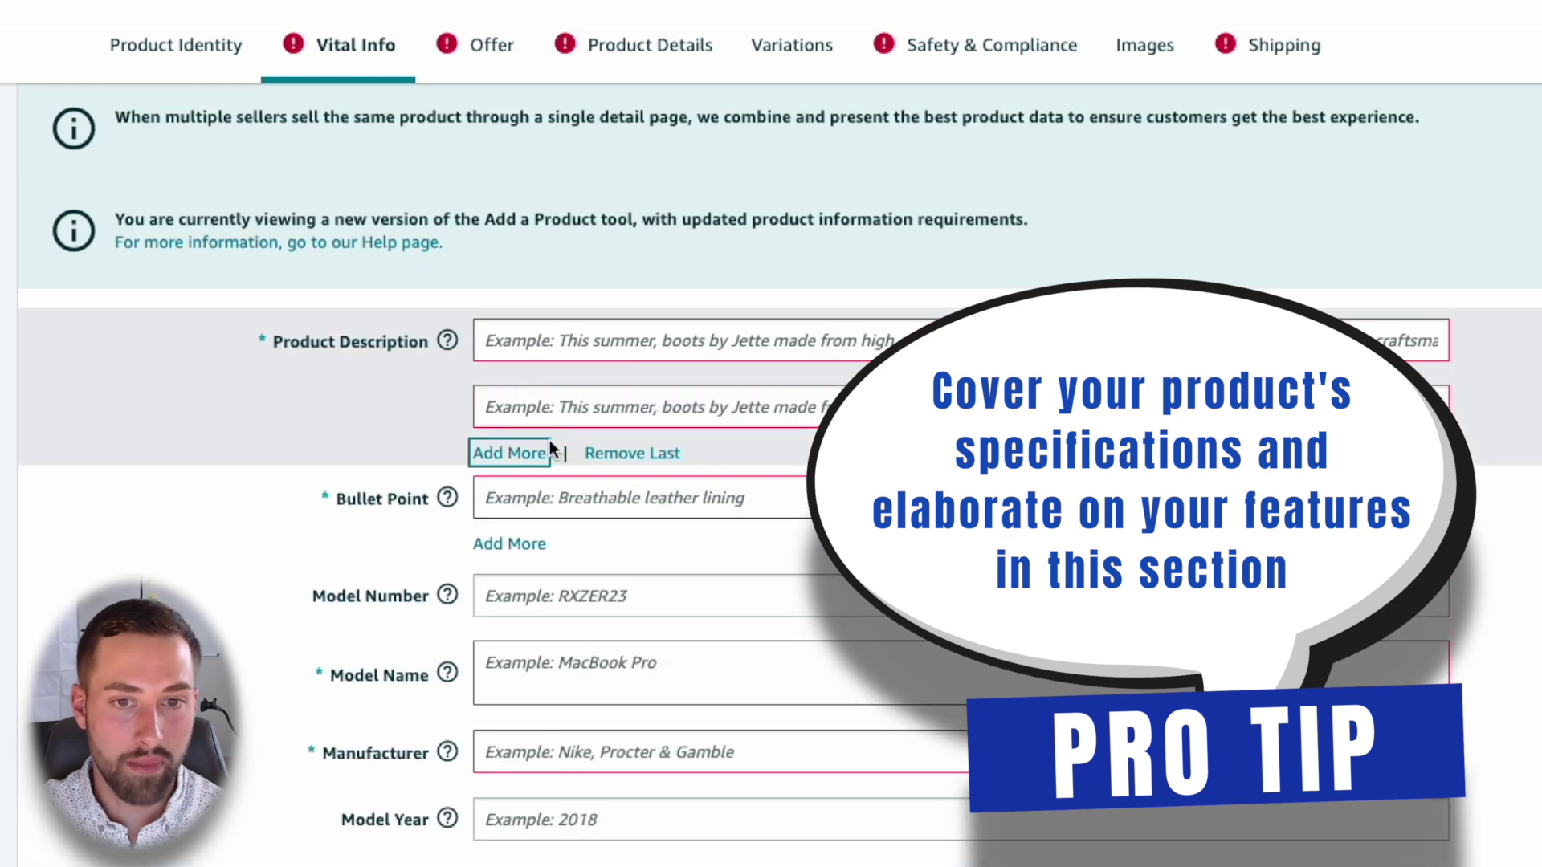
click(606, 337)
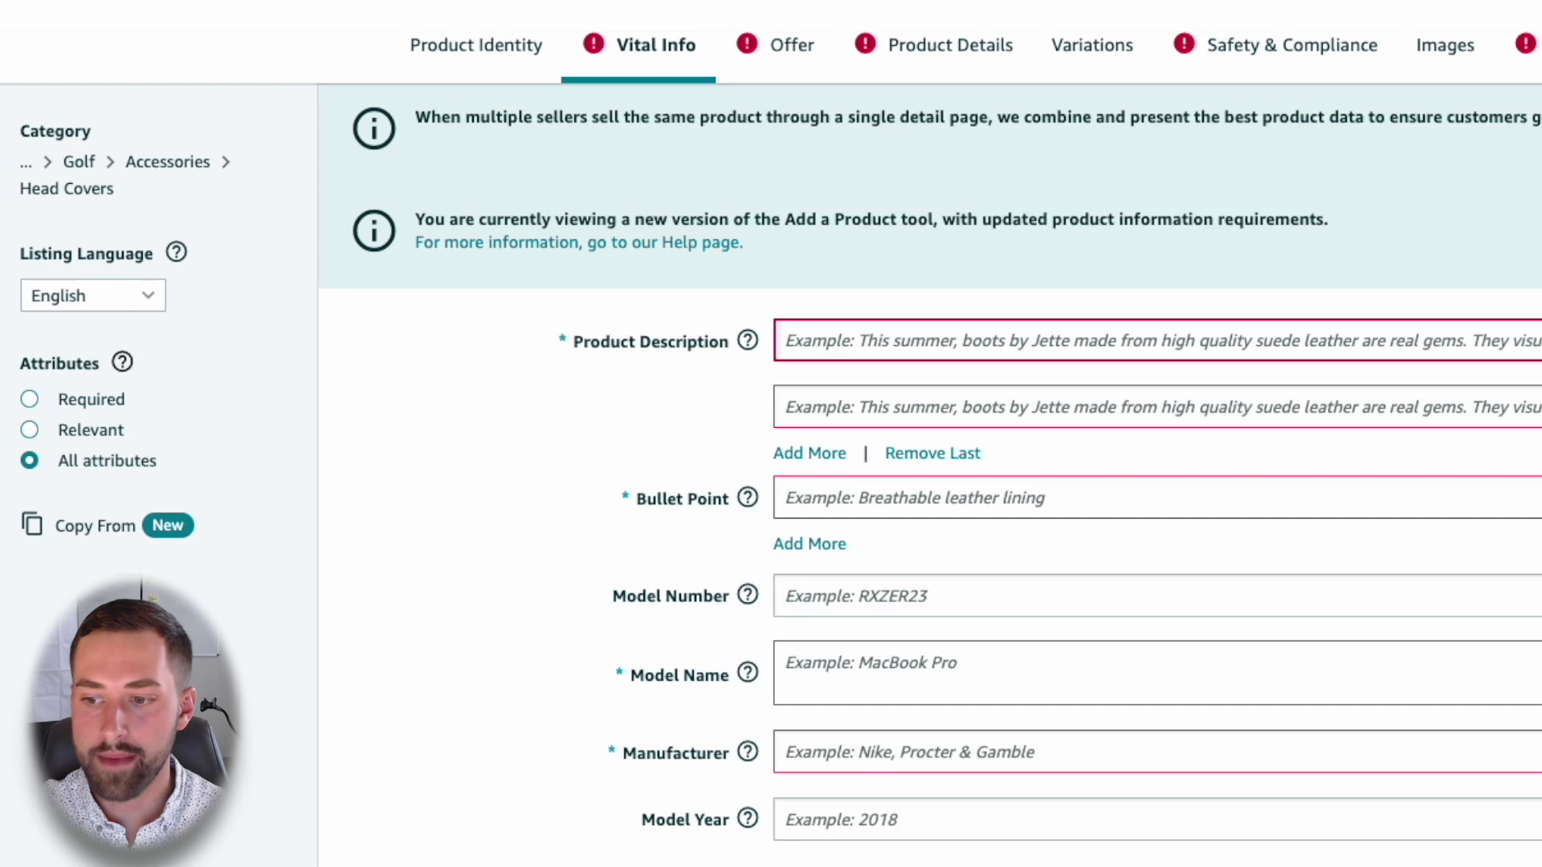
- Copy the paragraph beginning "Tee off in style with our premium Golf Club Head Cover" from the text notes into the first product description entry
key(super+Tab)
click(148, 440)
triple_click(148, 421)
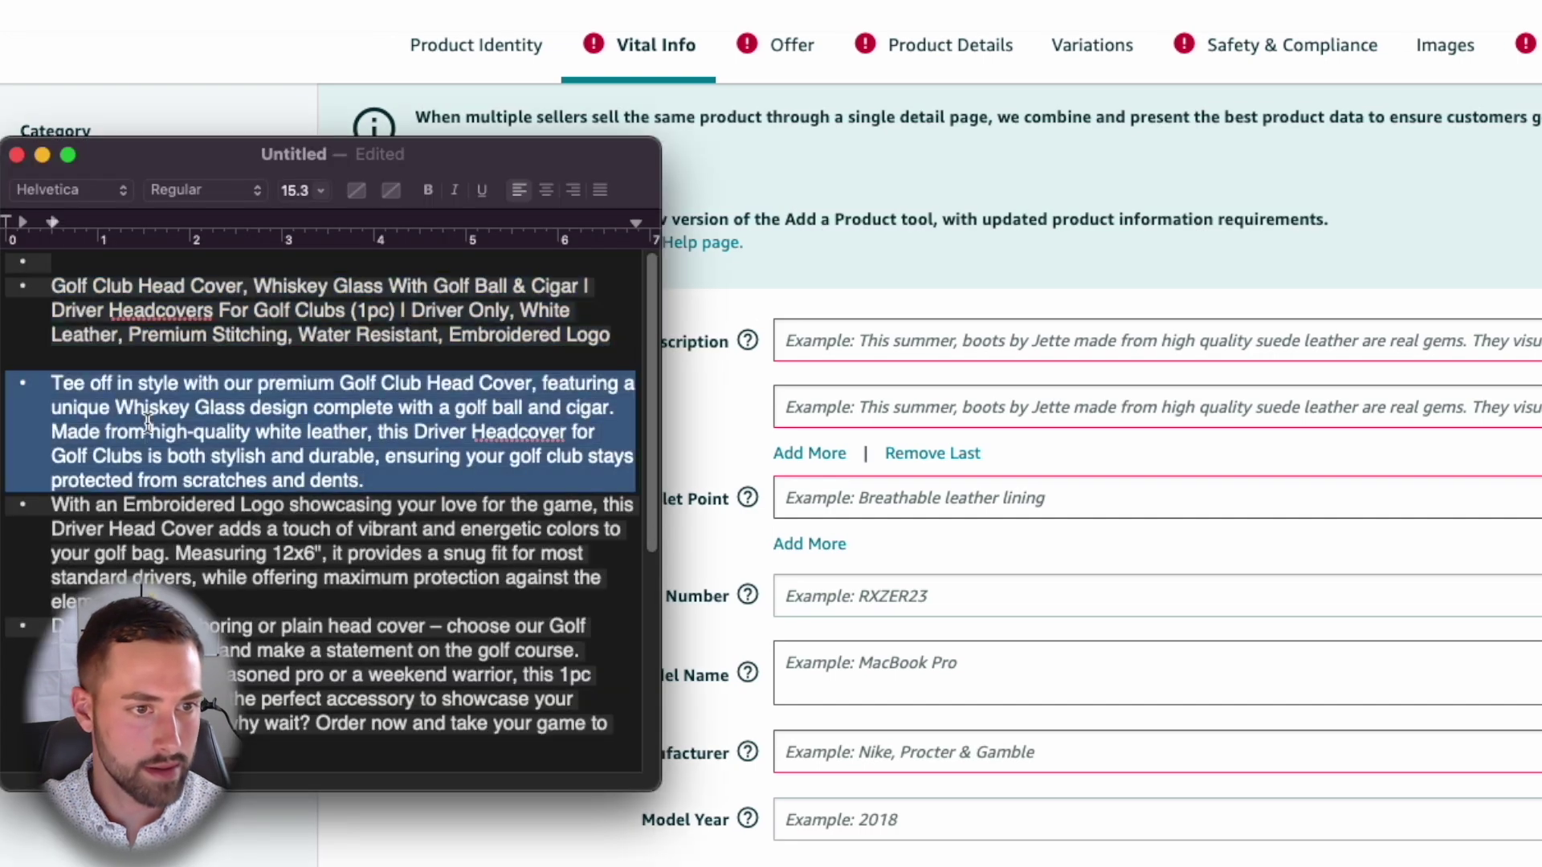
click(148, 422)
drag(50, 384, 454, 474)
key(super+c)
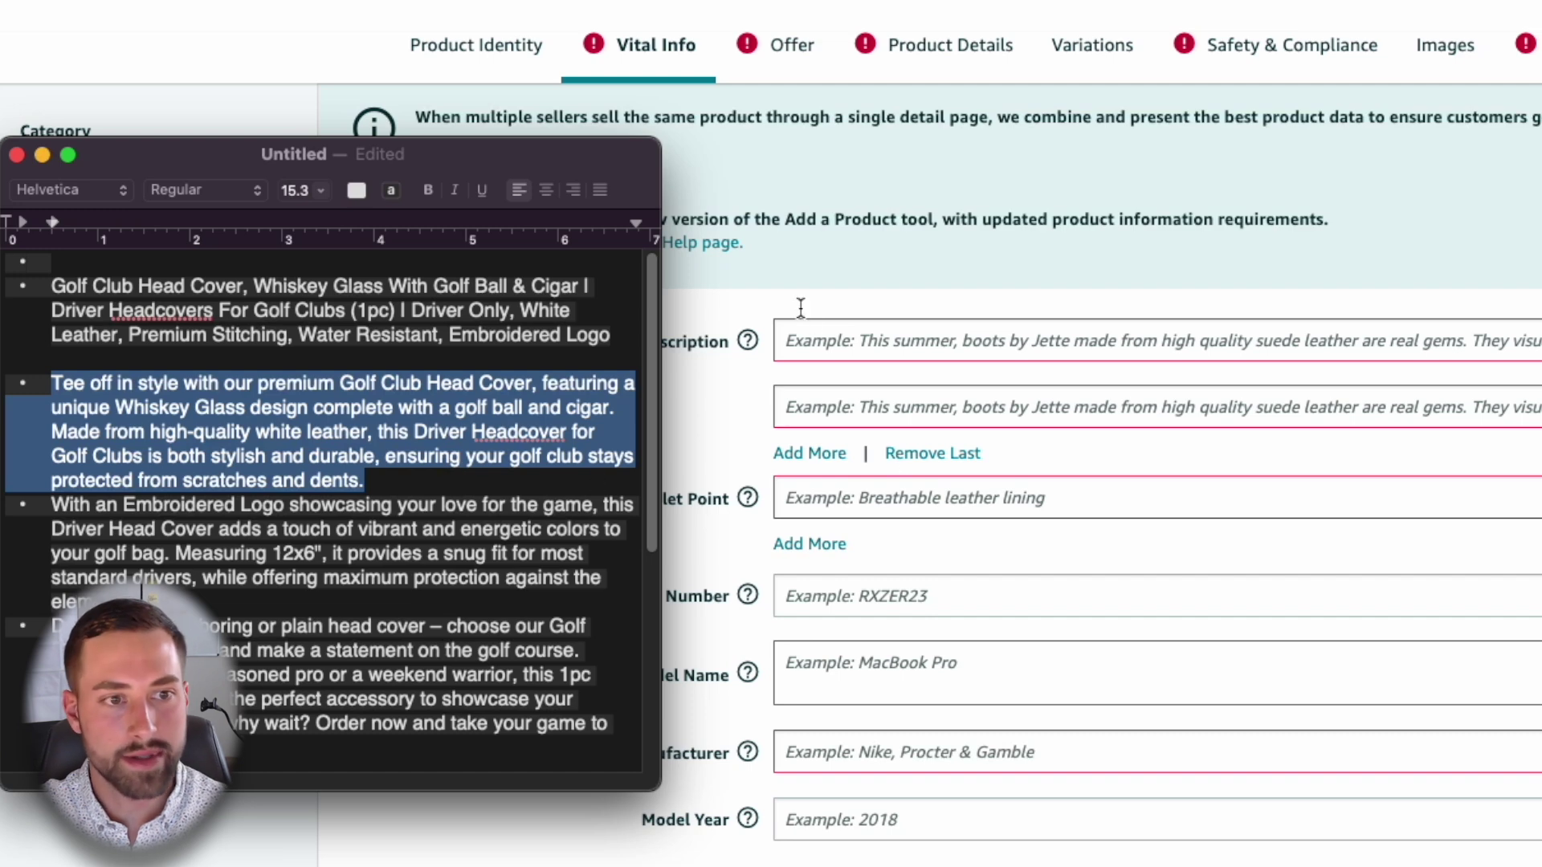
click(834, 332)
key(super+v)
click(839, 414)
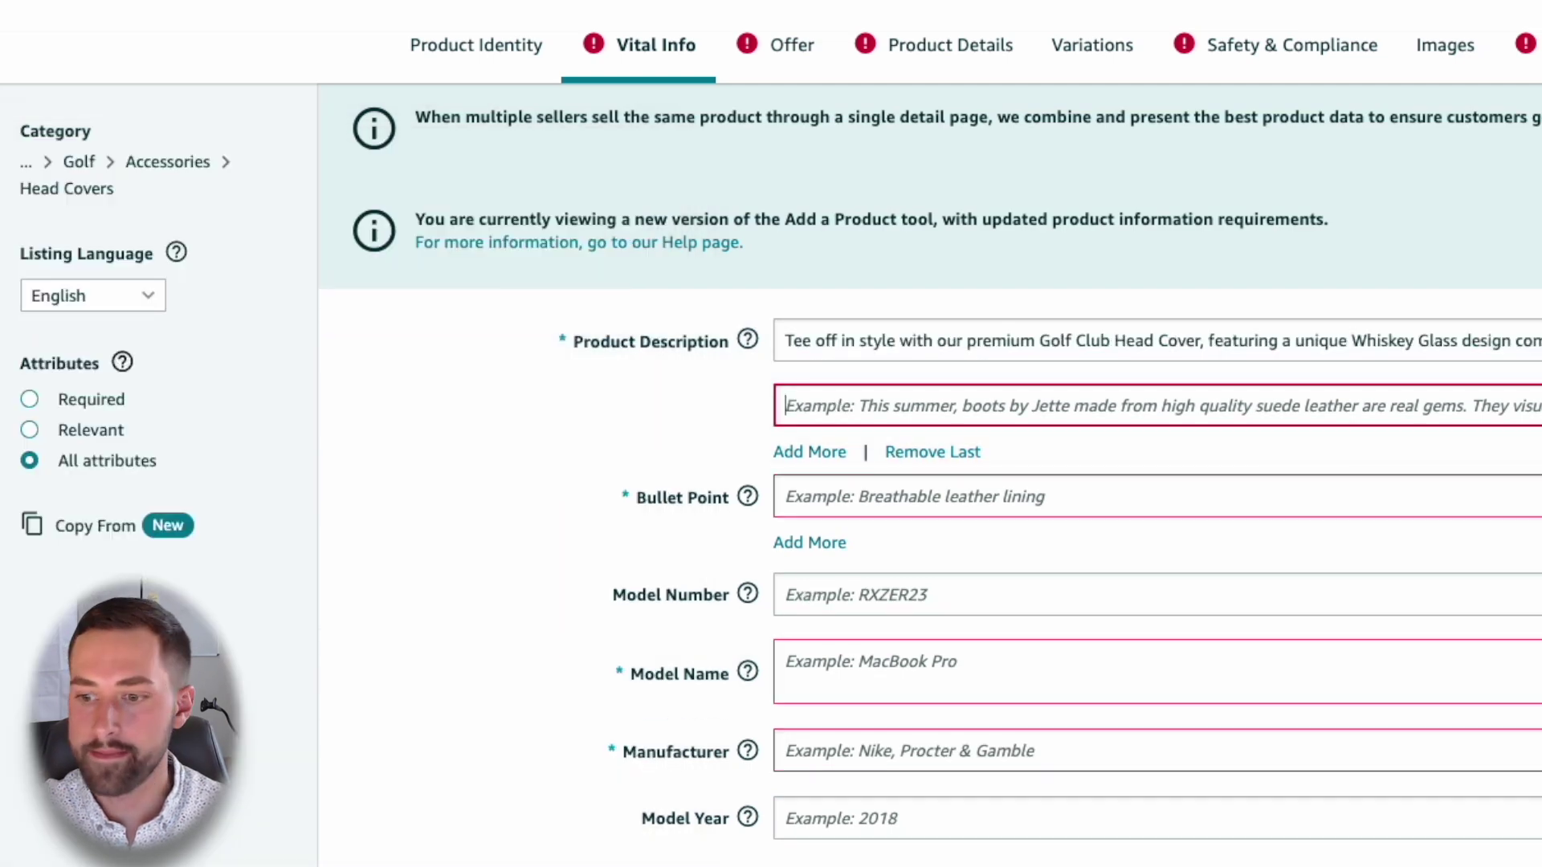
- Copy the paragraph beginning "With an Embroidered Logo showcasing your love for the game" from the text notes into the second product description entry
key(super+Tab)
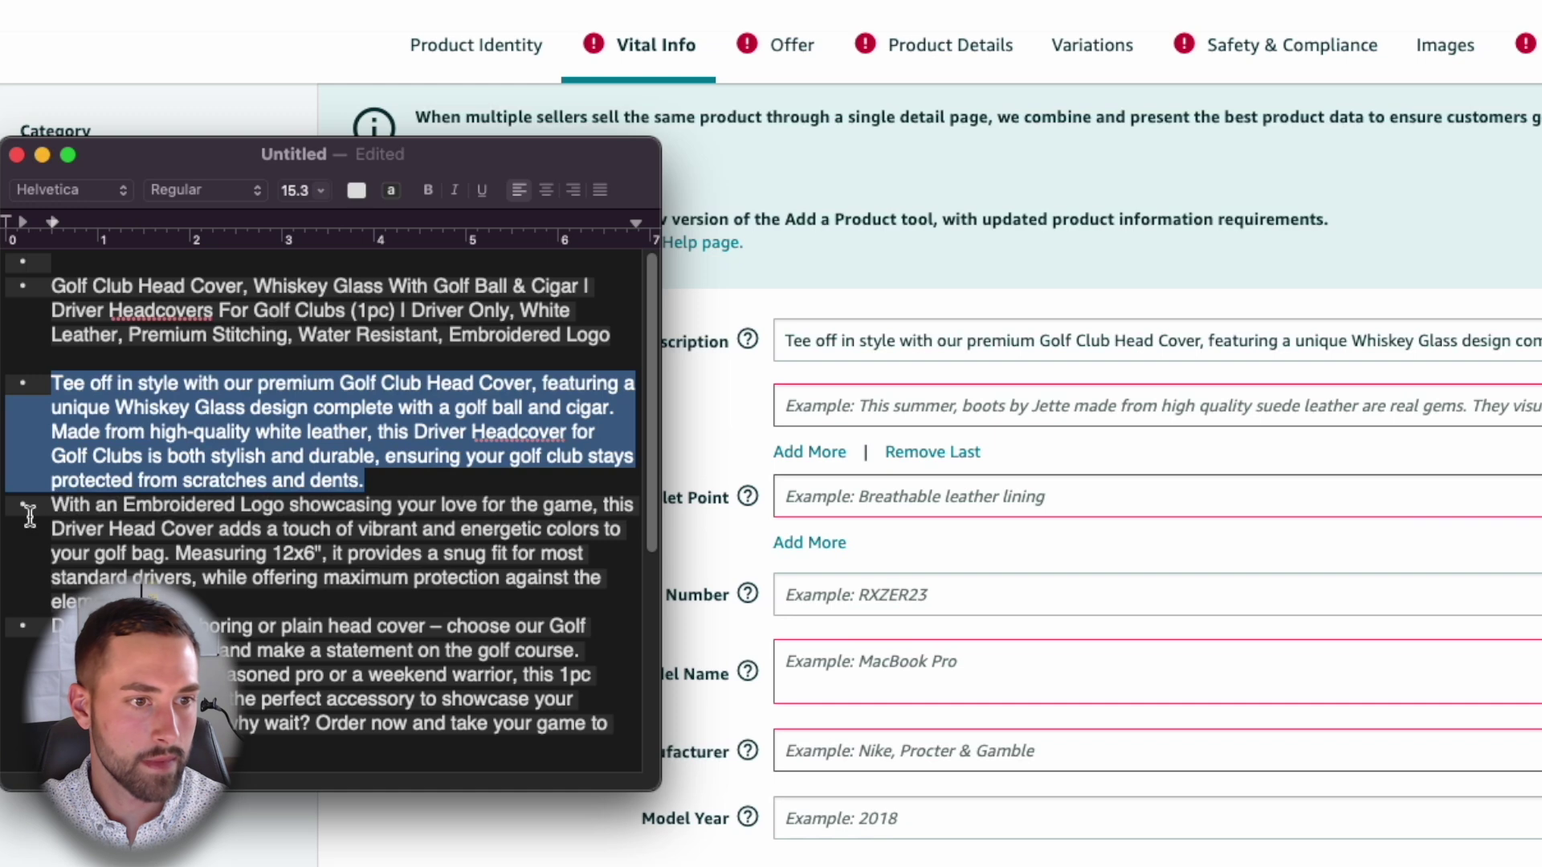
click(48, 504)
drag(49, 504, 121, 601)
key(super+c)
click(890, 409)
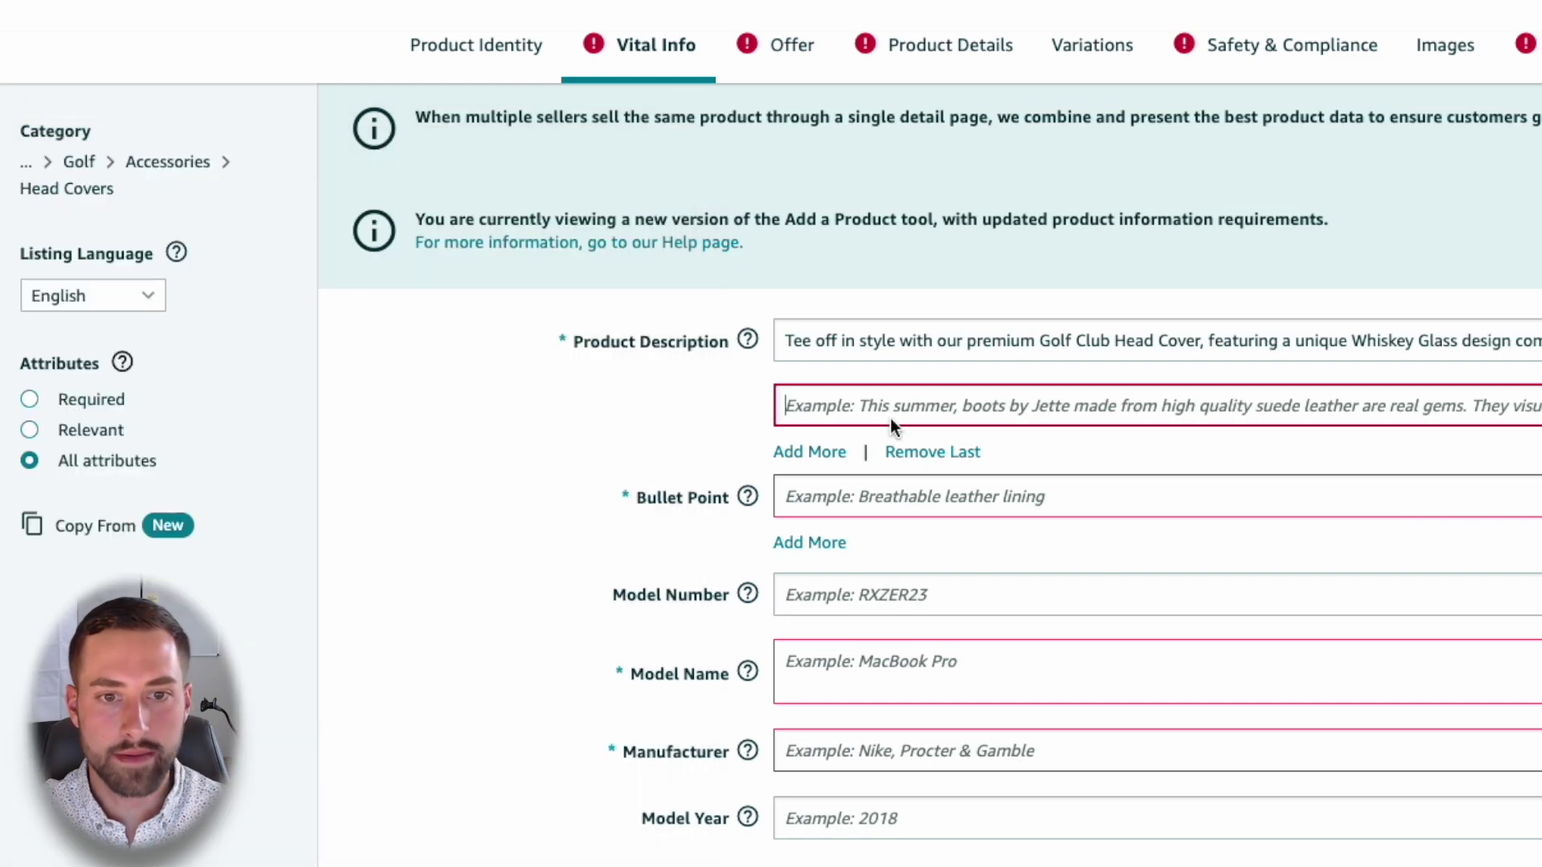
key(super+v)
- Add a third product description entry and fill it with the notes paragraph beginning "Don't settle for a boring or plain head cover"
click(809, 452)
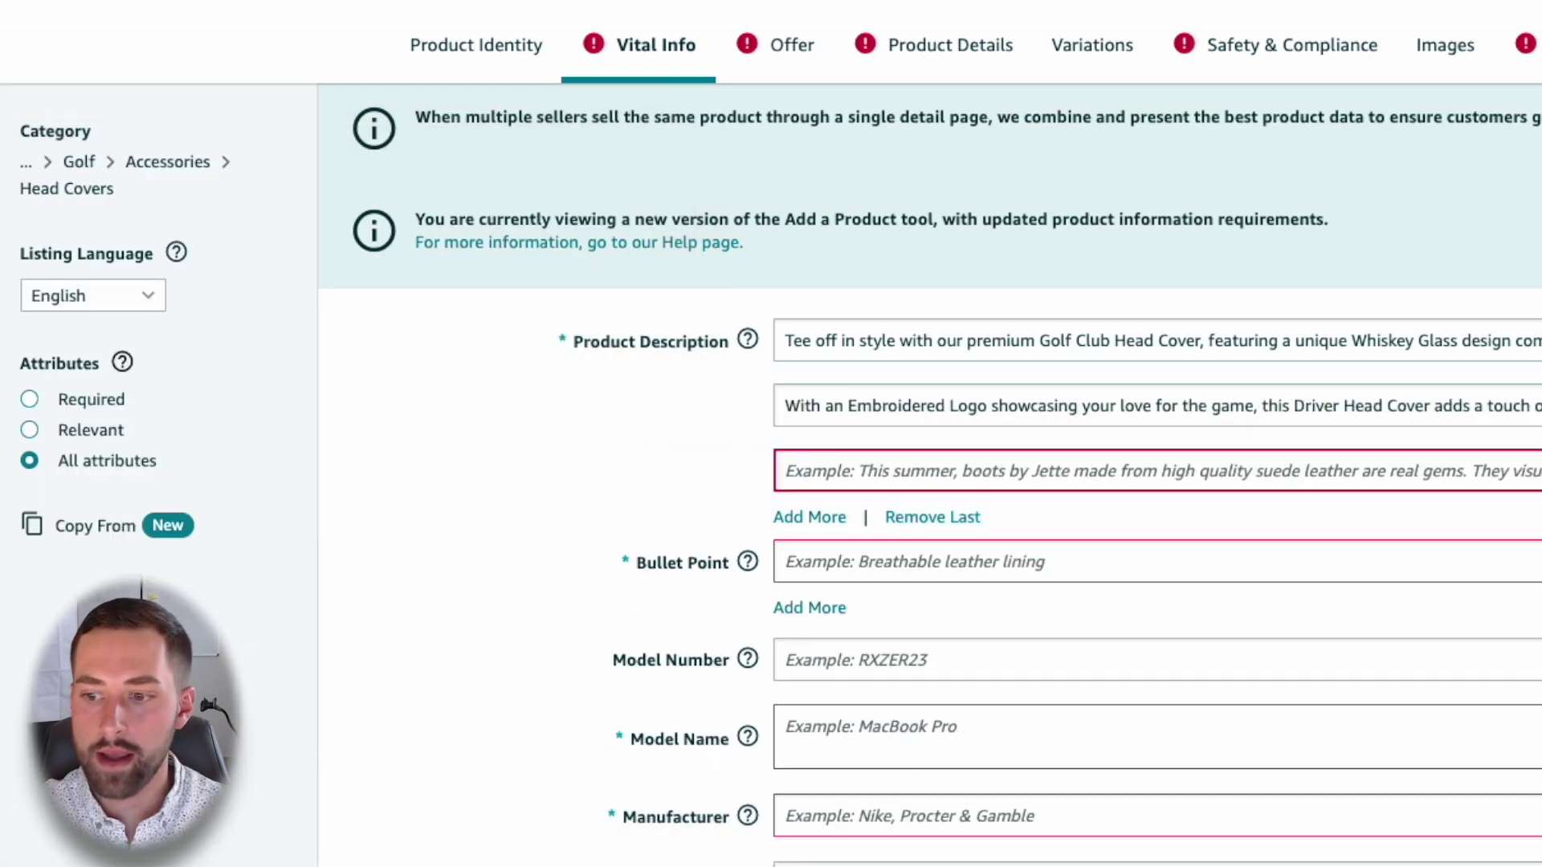
key(super+Tab)
drag(40, 626, 41, 751)
key(super+c)
key(super+Tab)
click(852, 472)
key(super+v)
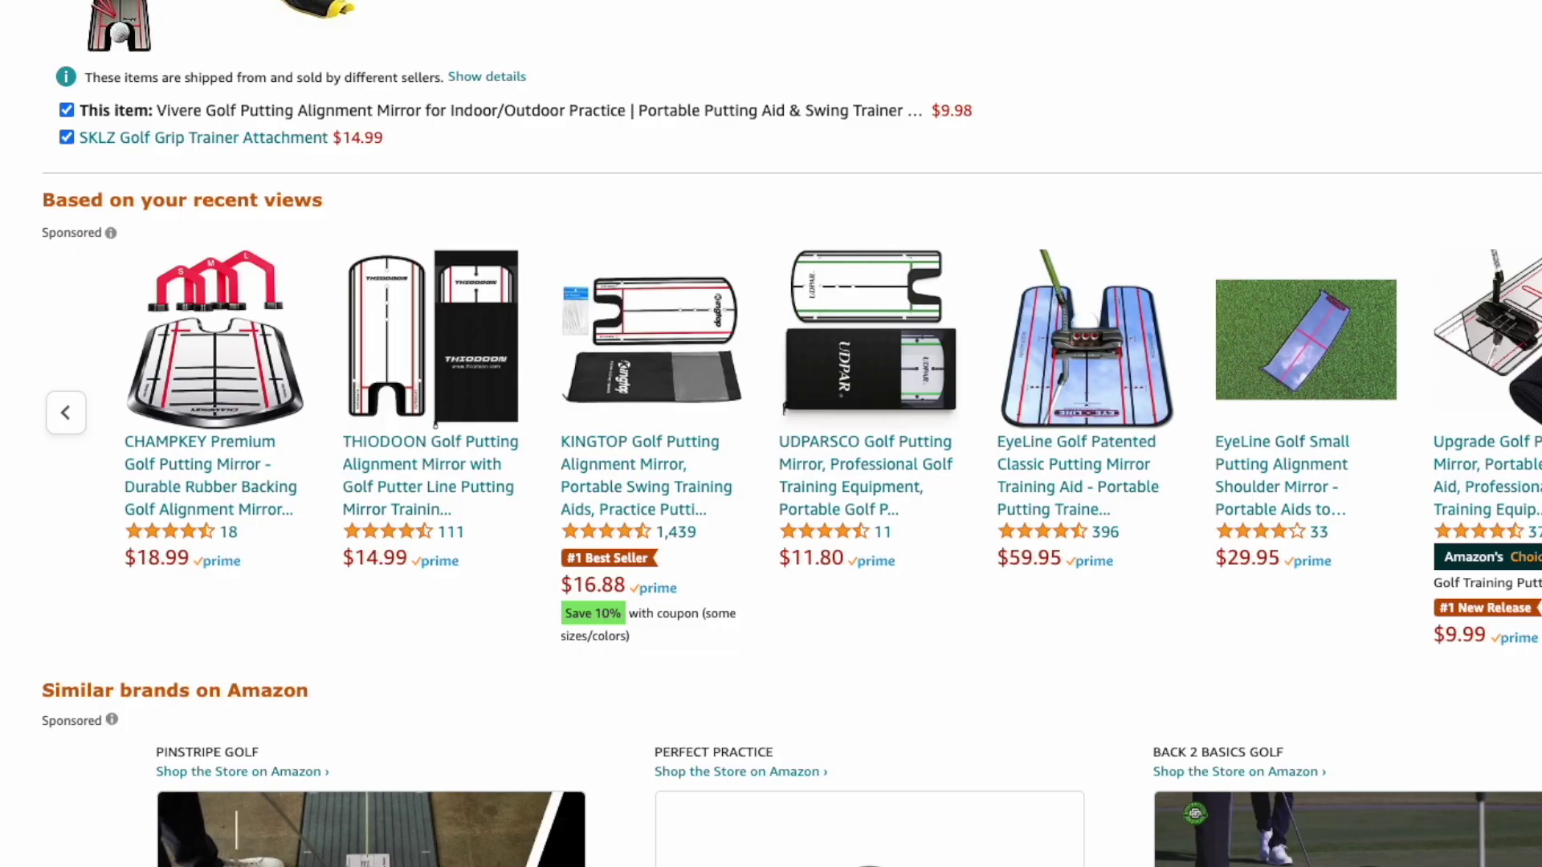
- Examine the Product Description section on the Amazon page of the Vivere Golf putting alignment mirror
scroll(771, 433, down, 10)
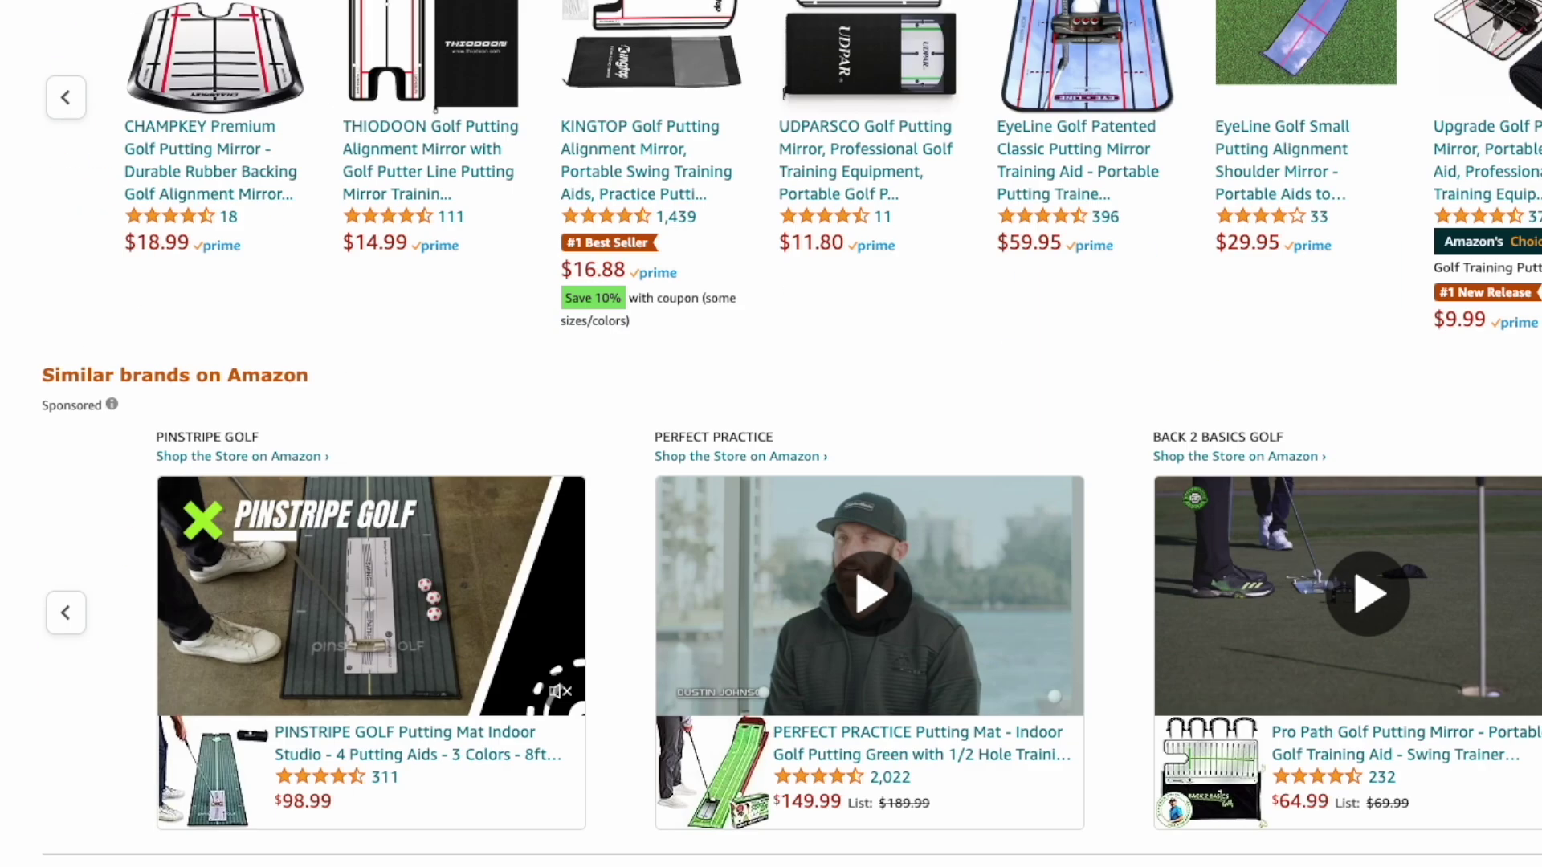
scroll(770, 434, down, 2)
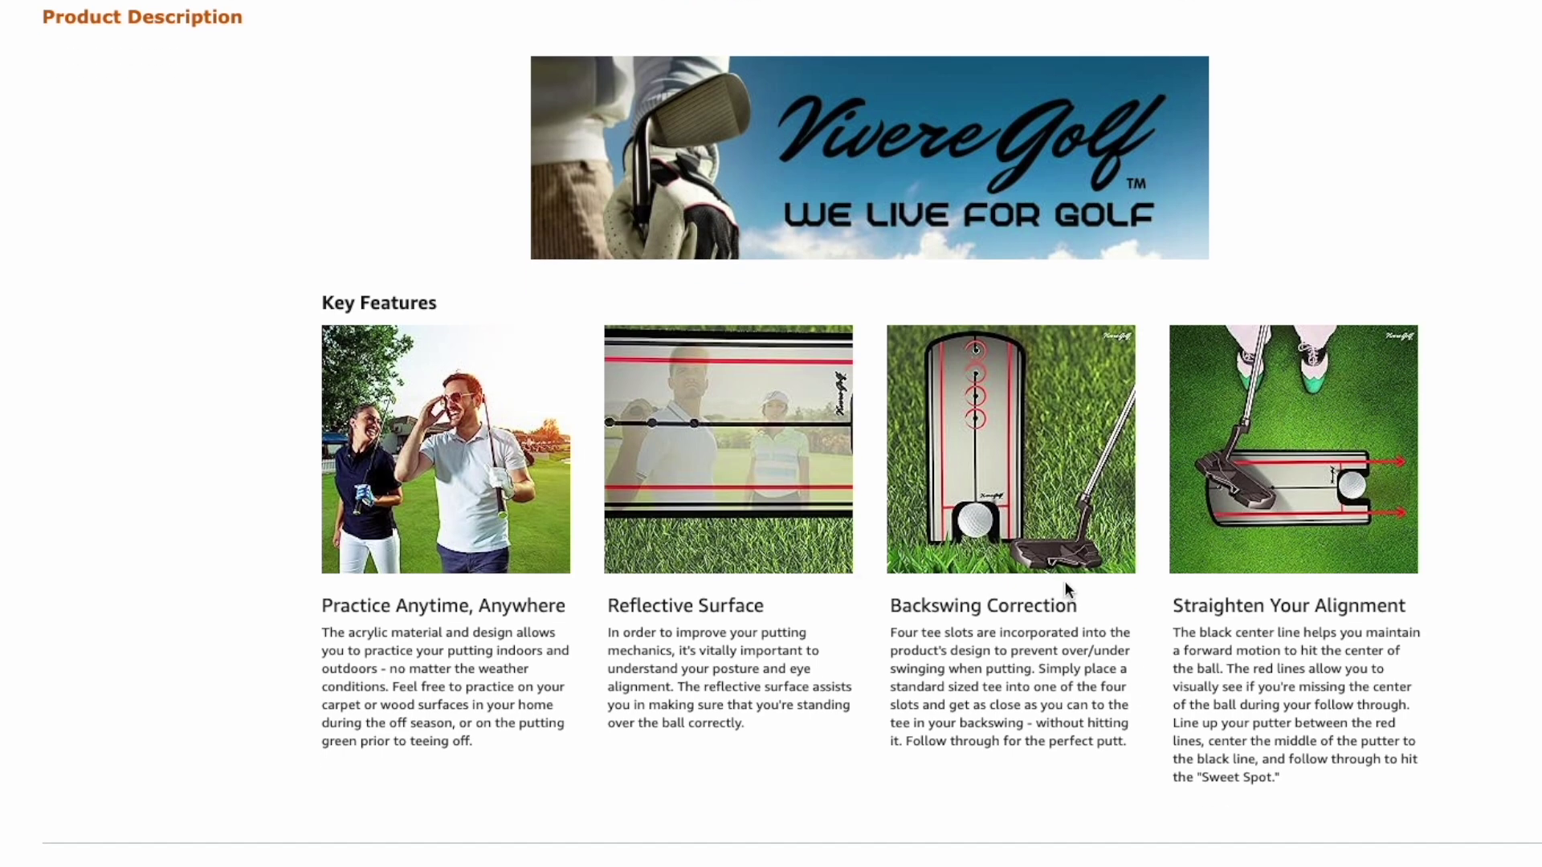
triple_click(141, 19)
click(1318, 83)
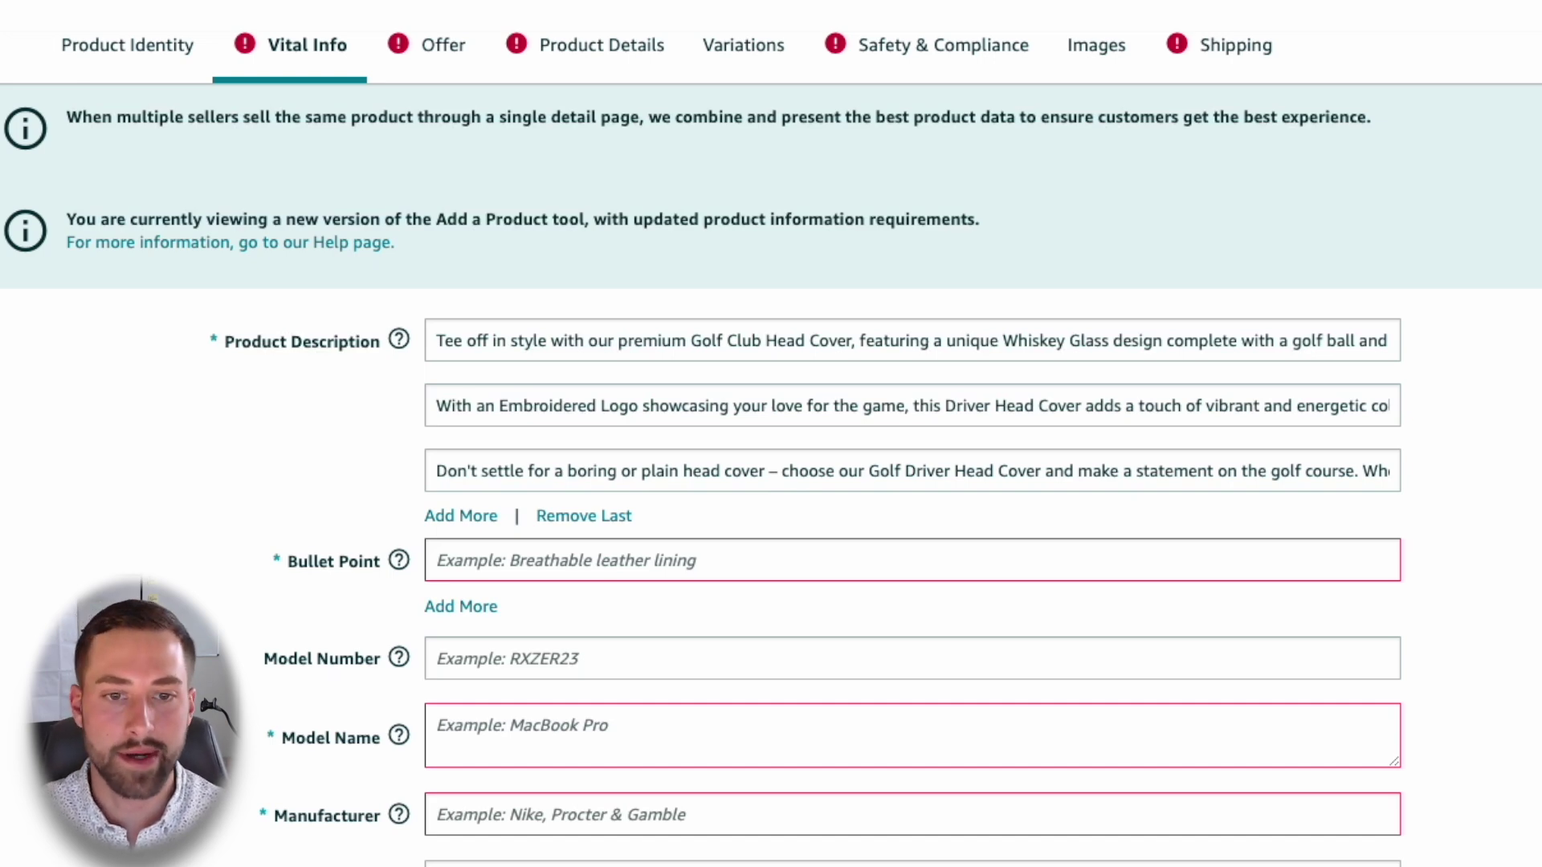
- Add four more bullet point entries to the vital info
scroll(562, 571, down, 2)
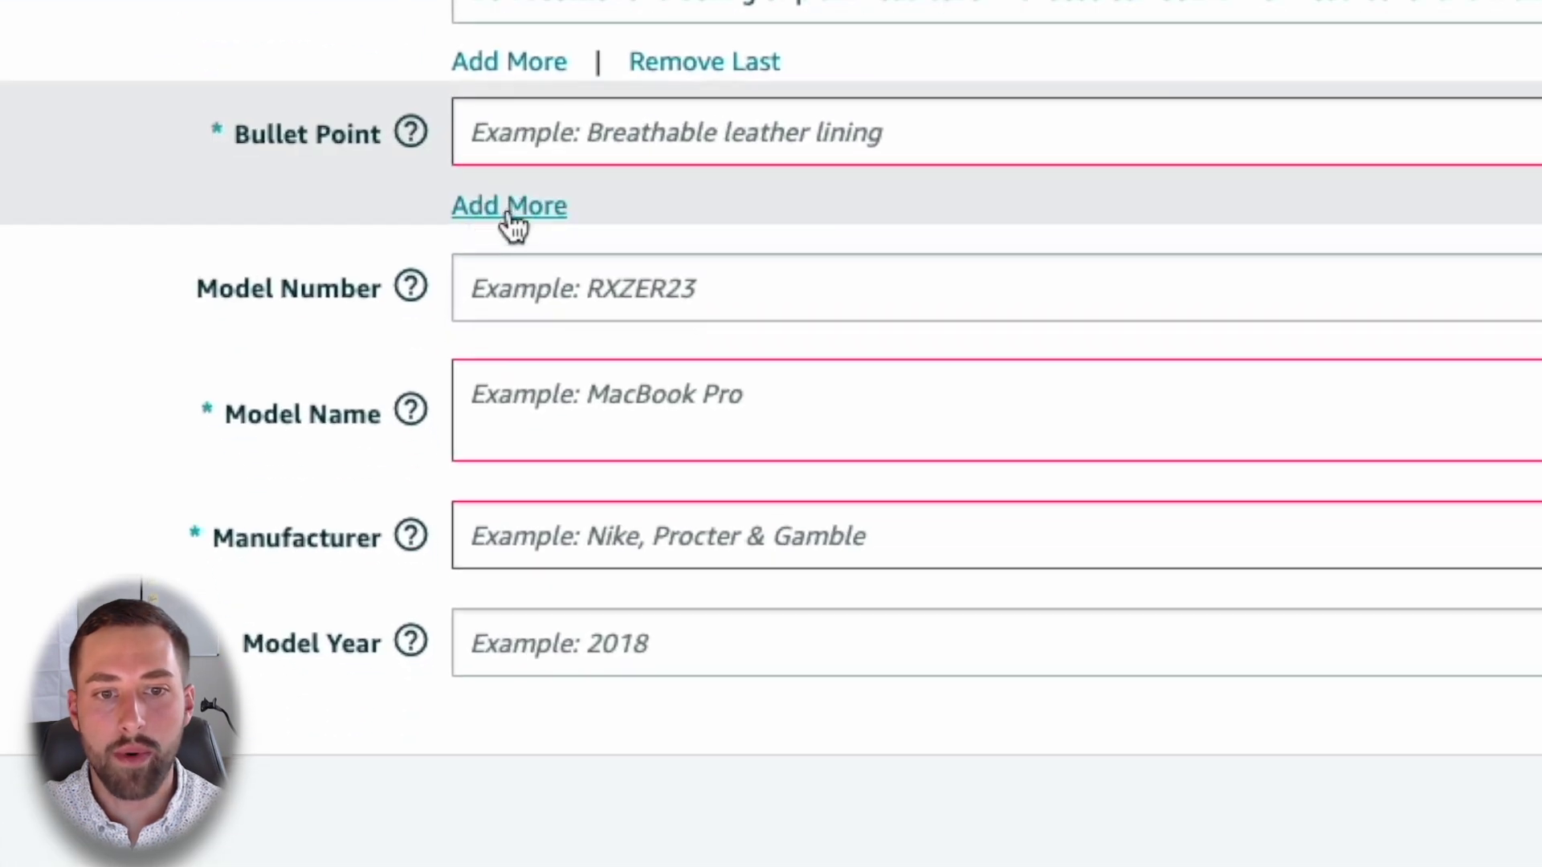
click(514, 211)
click(513, 320)
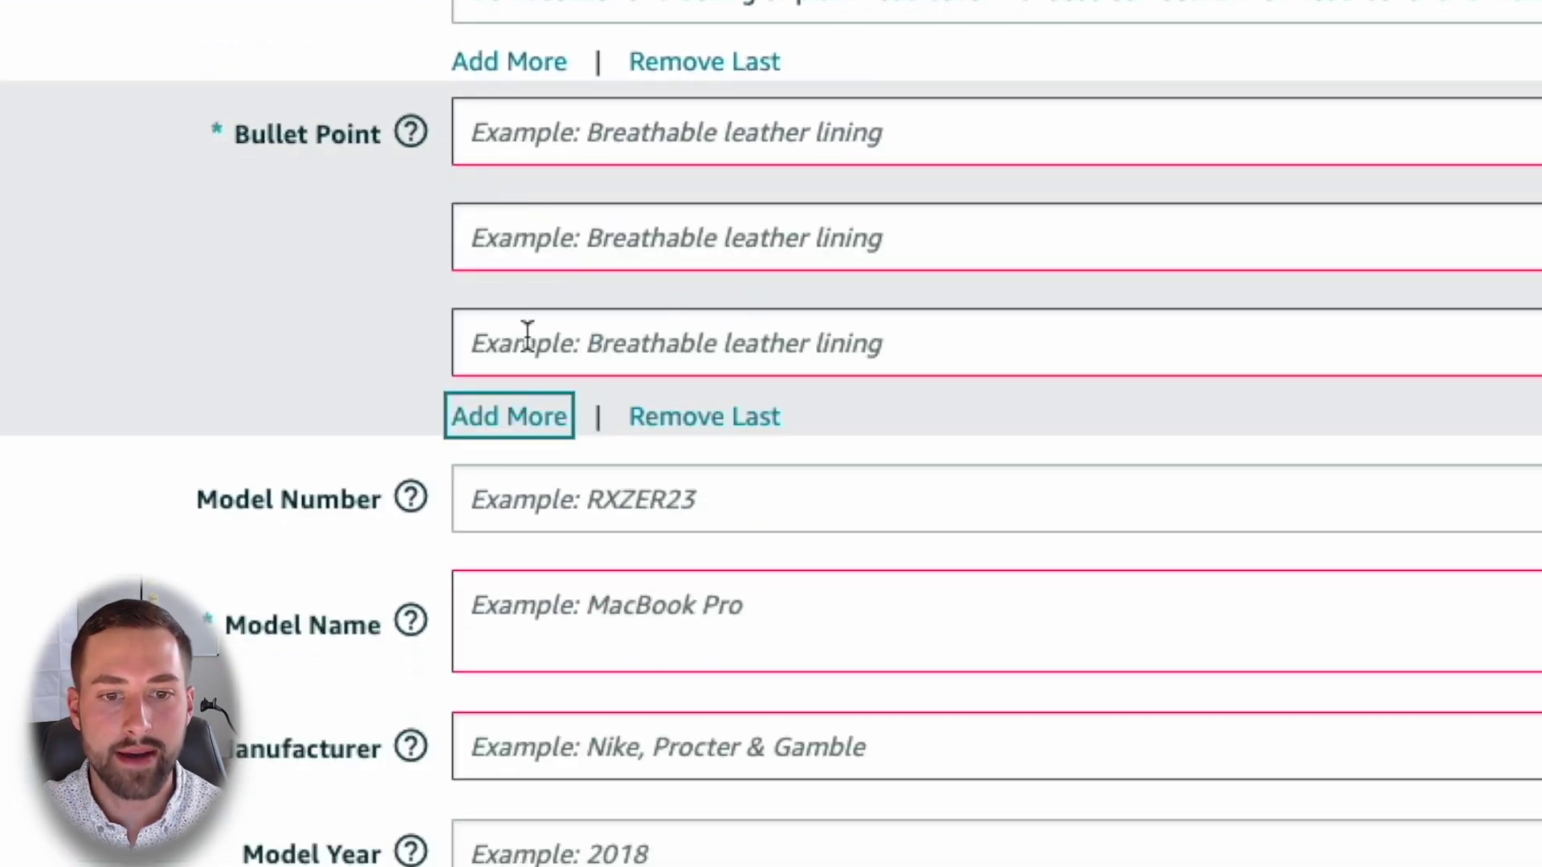
click(551, 434)
click(540, 506)
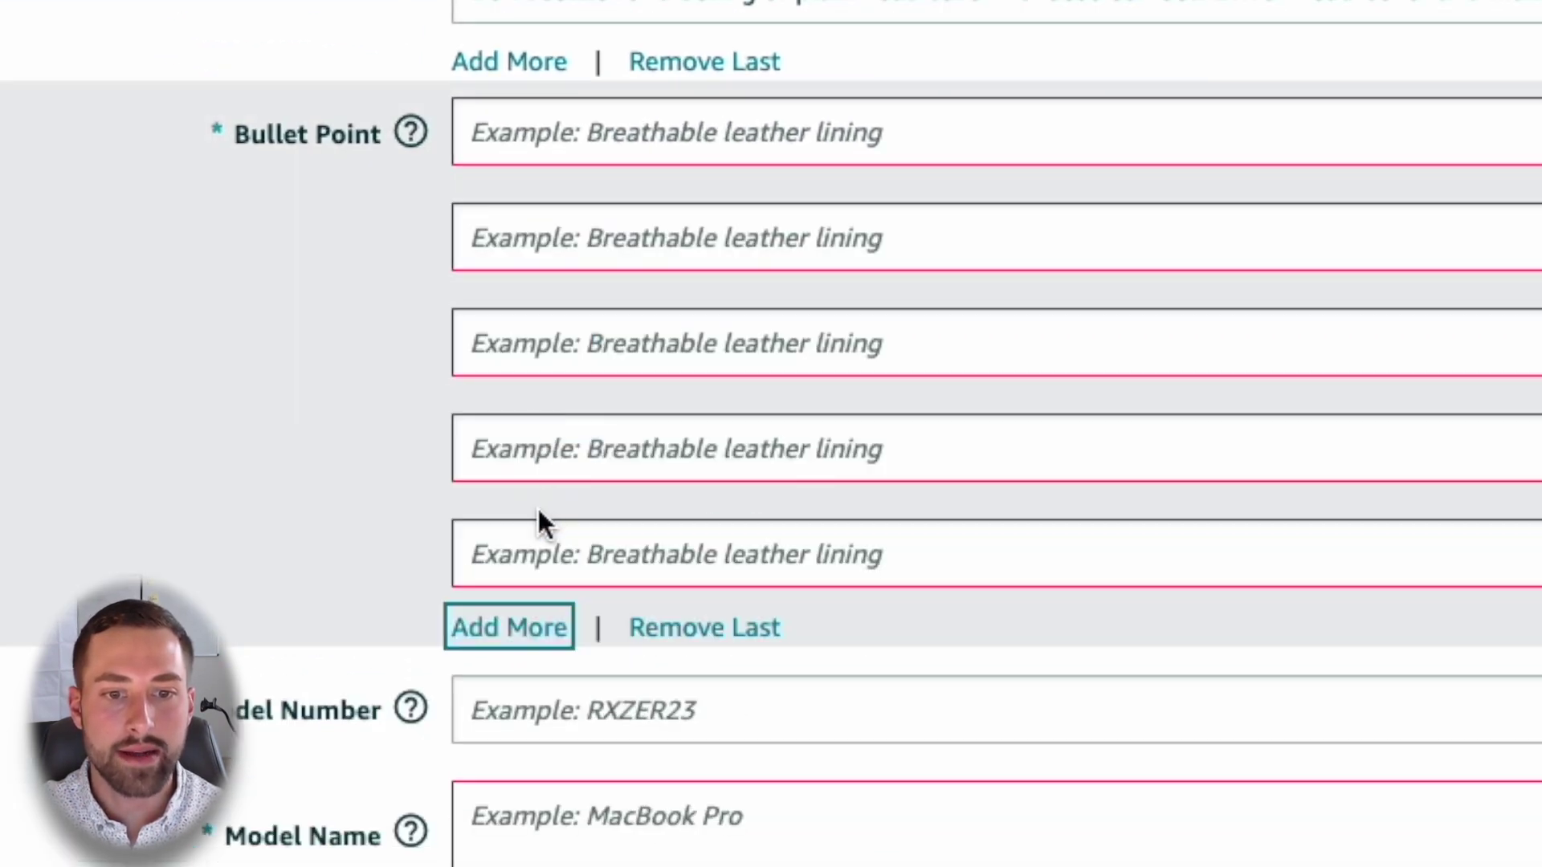
- Copy the line beginning "Protect your driver in style" from the text notes into the first bullet point and remove its leading blank space
click(618, 132)
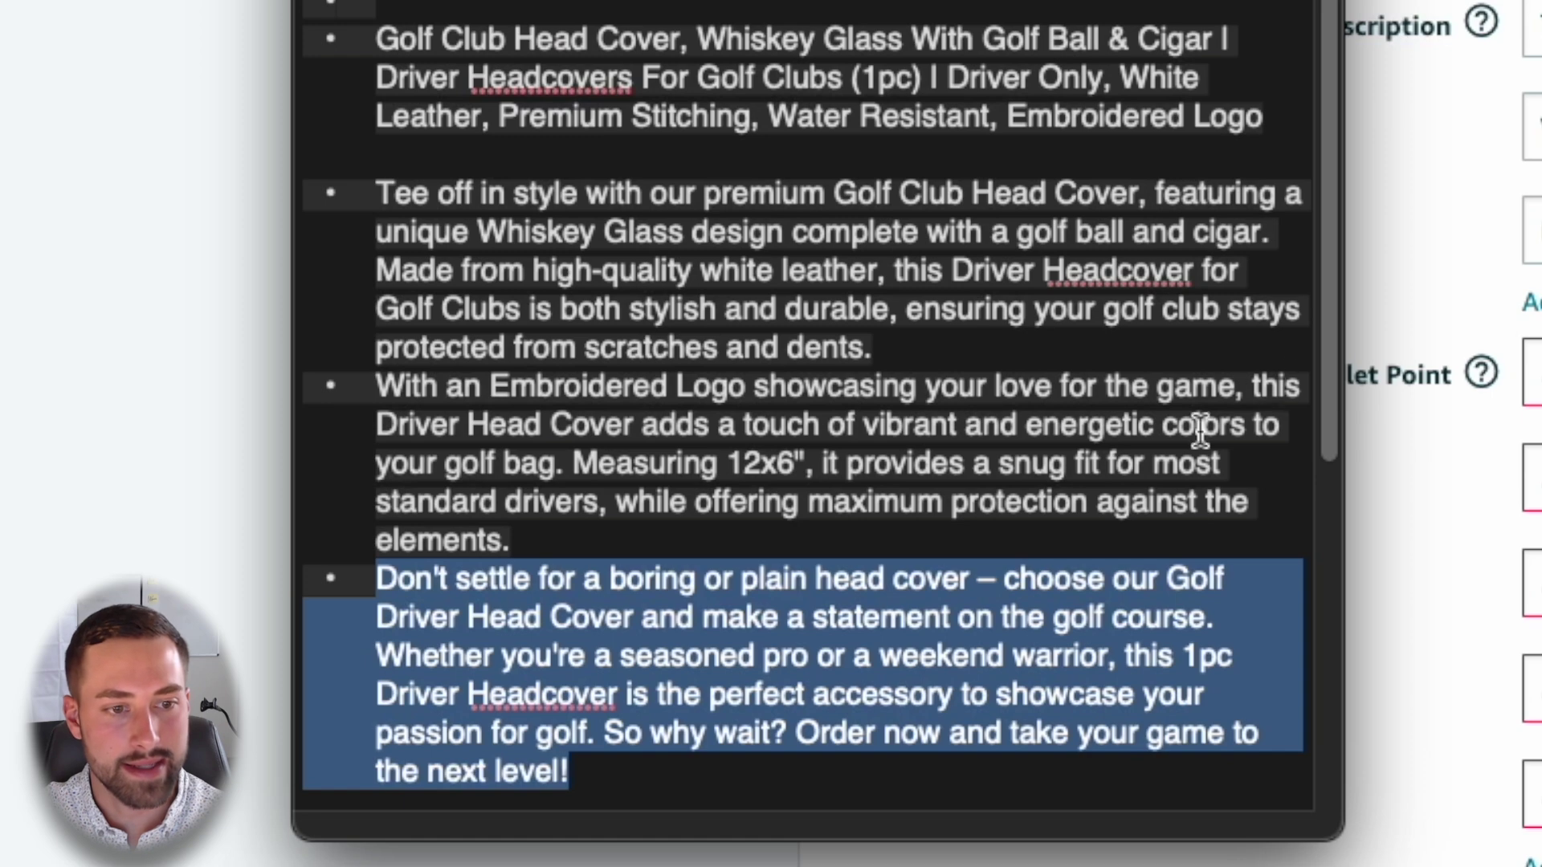
scroll(1044, 385, down, 8)
triple_click(522, 269)
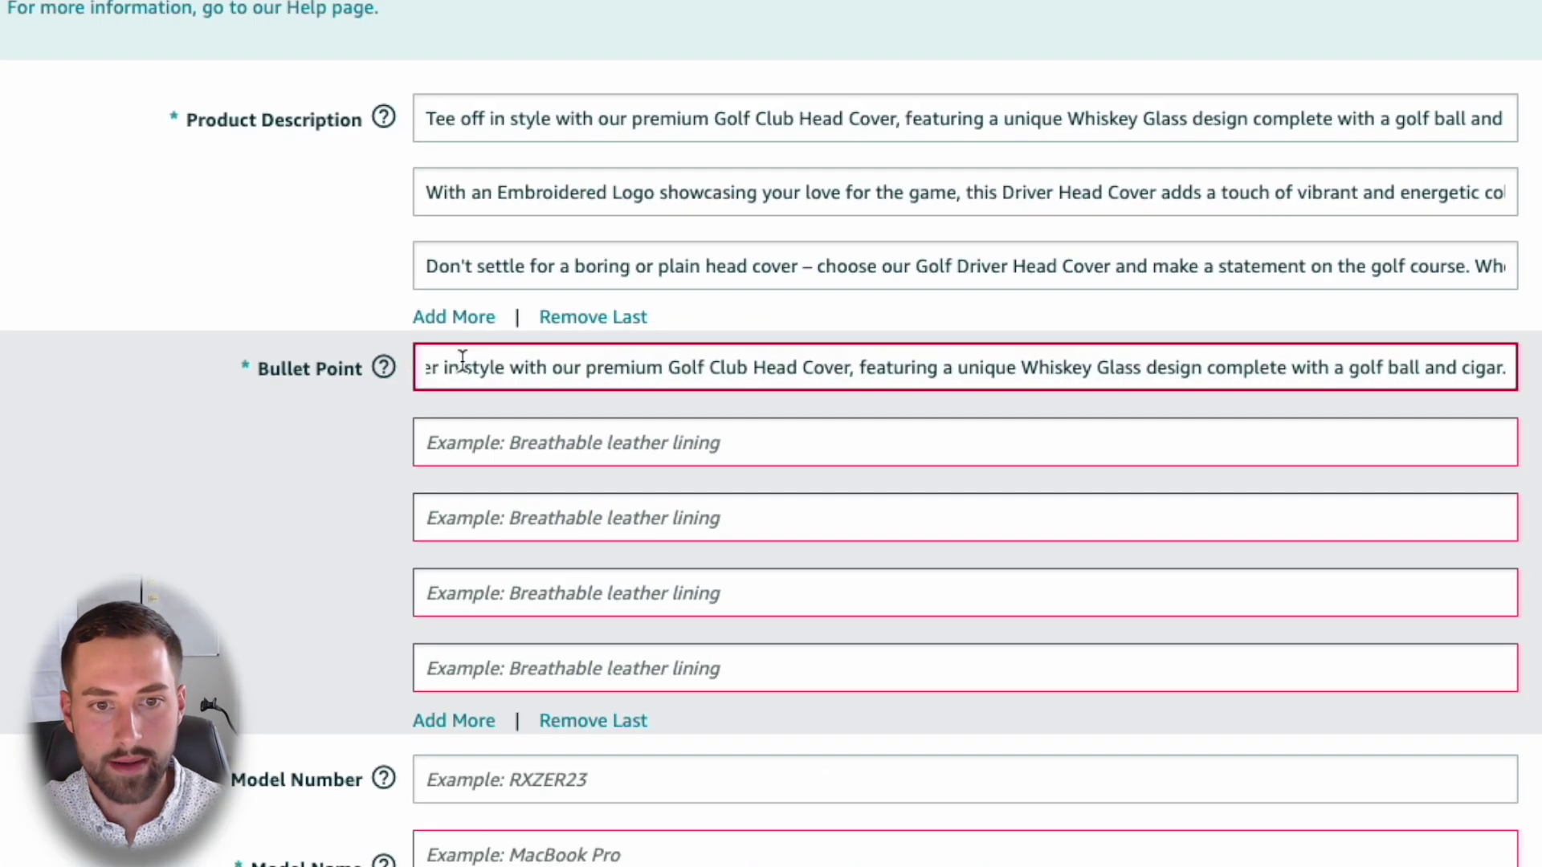
drag(470, 363, 427, 367)
key(BackSpace)
key(BackSpace)
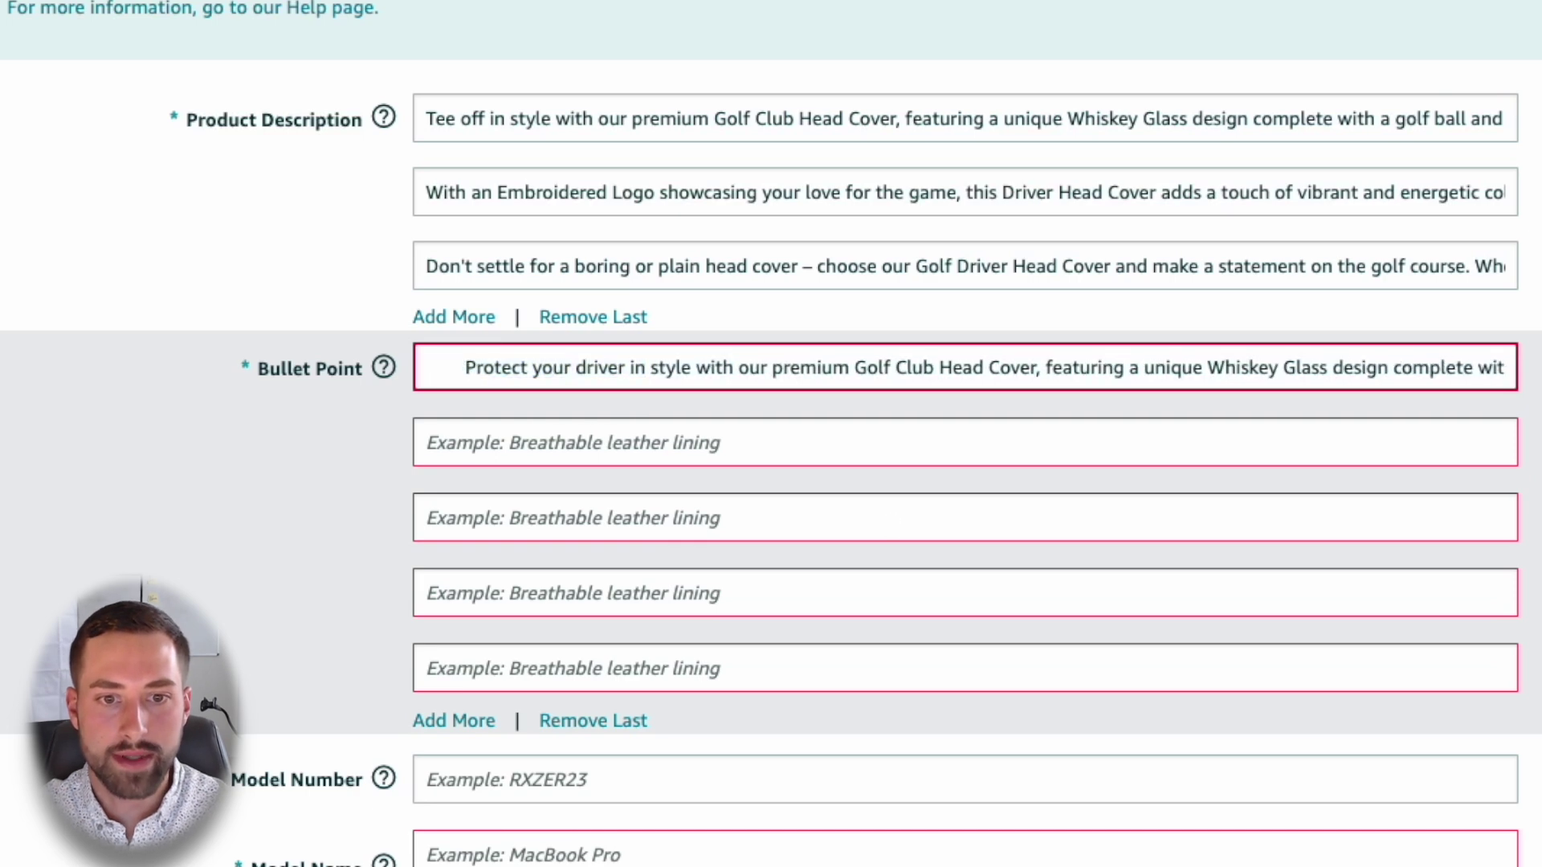
- Copy the remaining four bullet lines from the text notes into the empty bullet point entries
key(super+Tab)
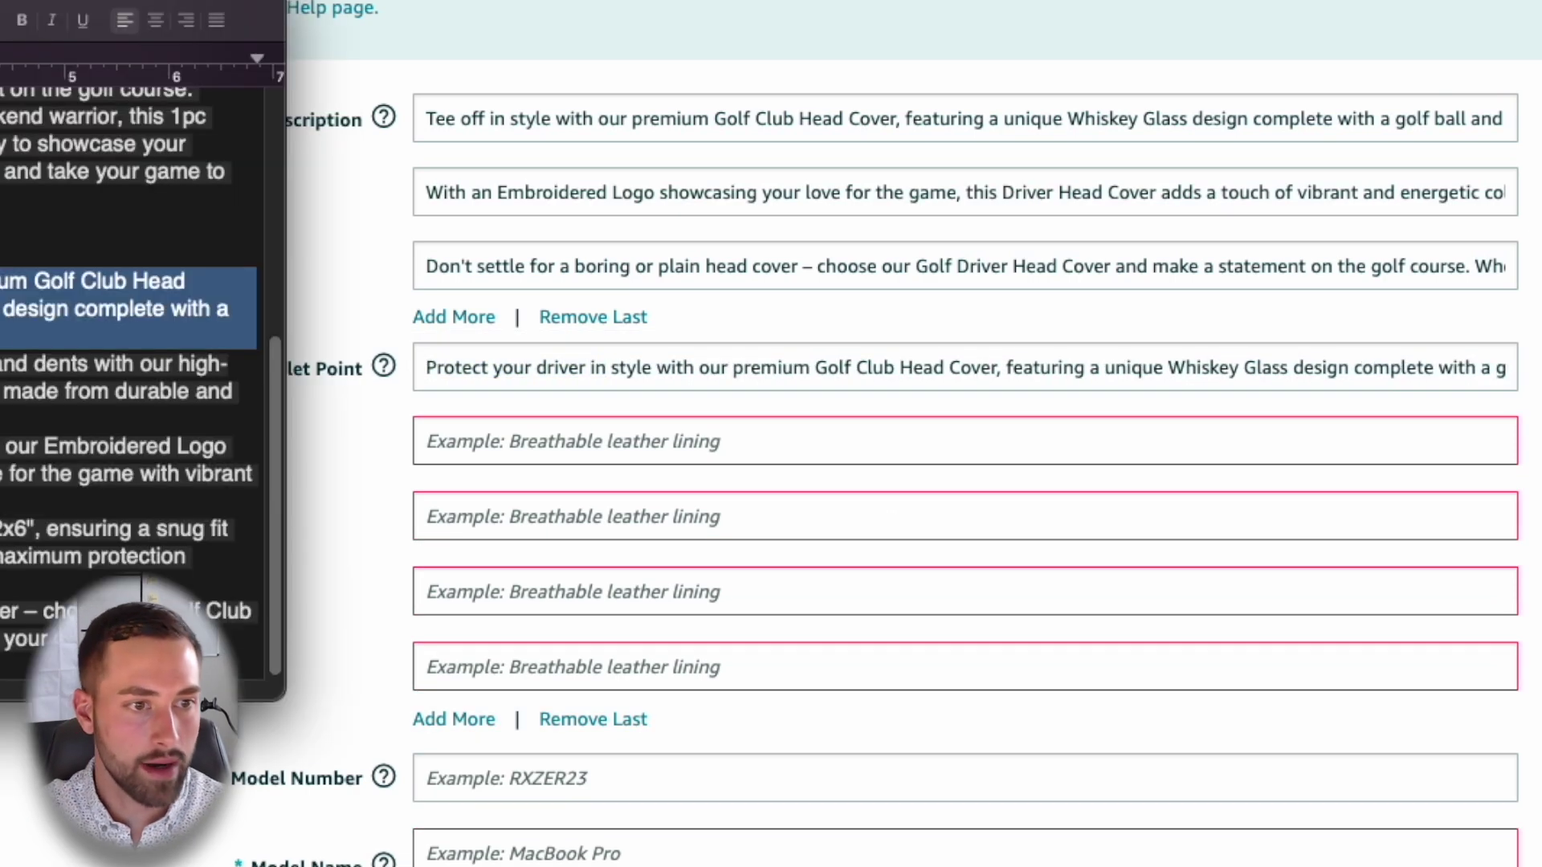
key(super+c)
key(super+Tab)
key(super+v)
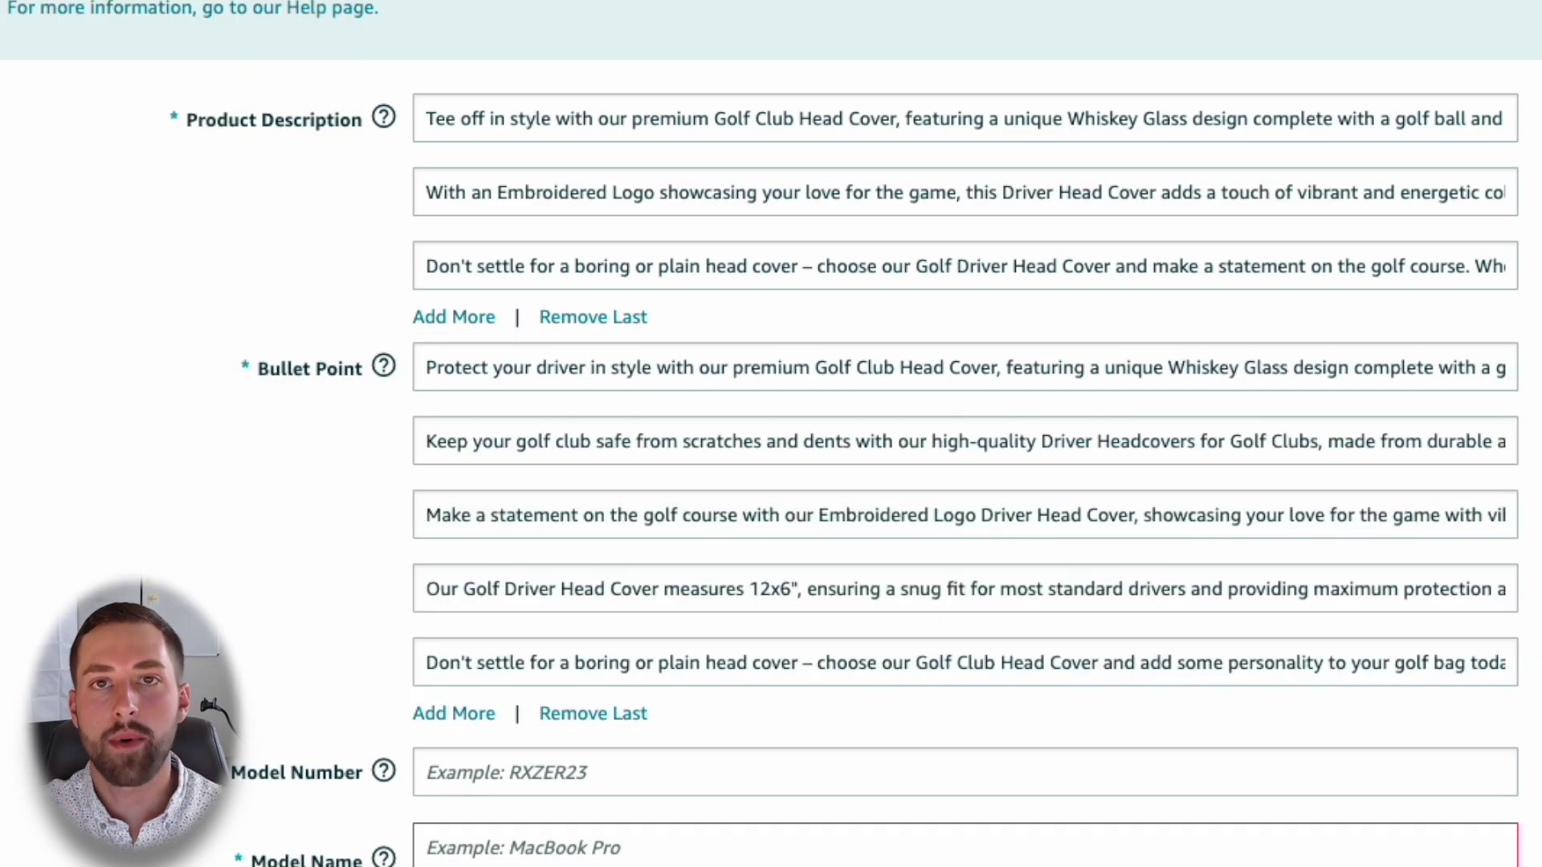
- Set the model name to "Driver Head Cover" and the manufacturer to "Vivere Golf"
scroll(252, 387, down, 6)
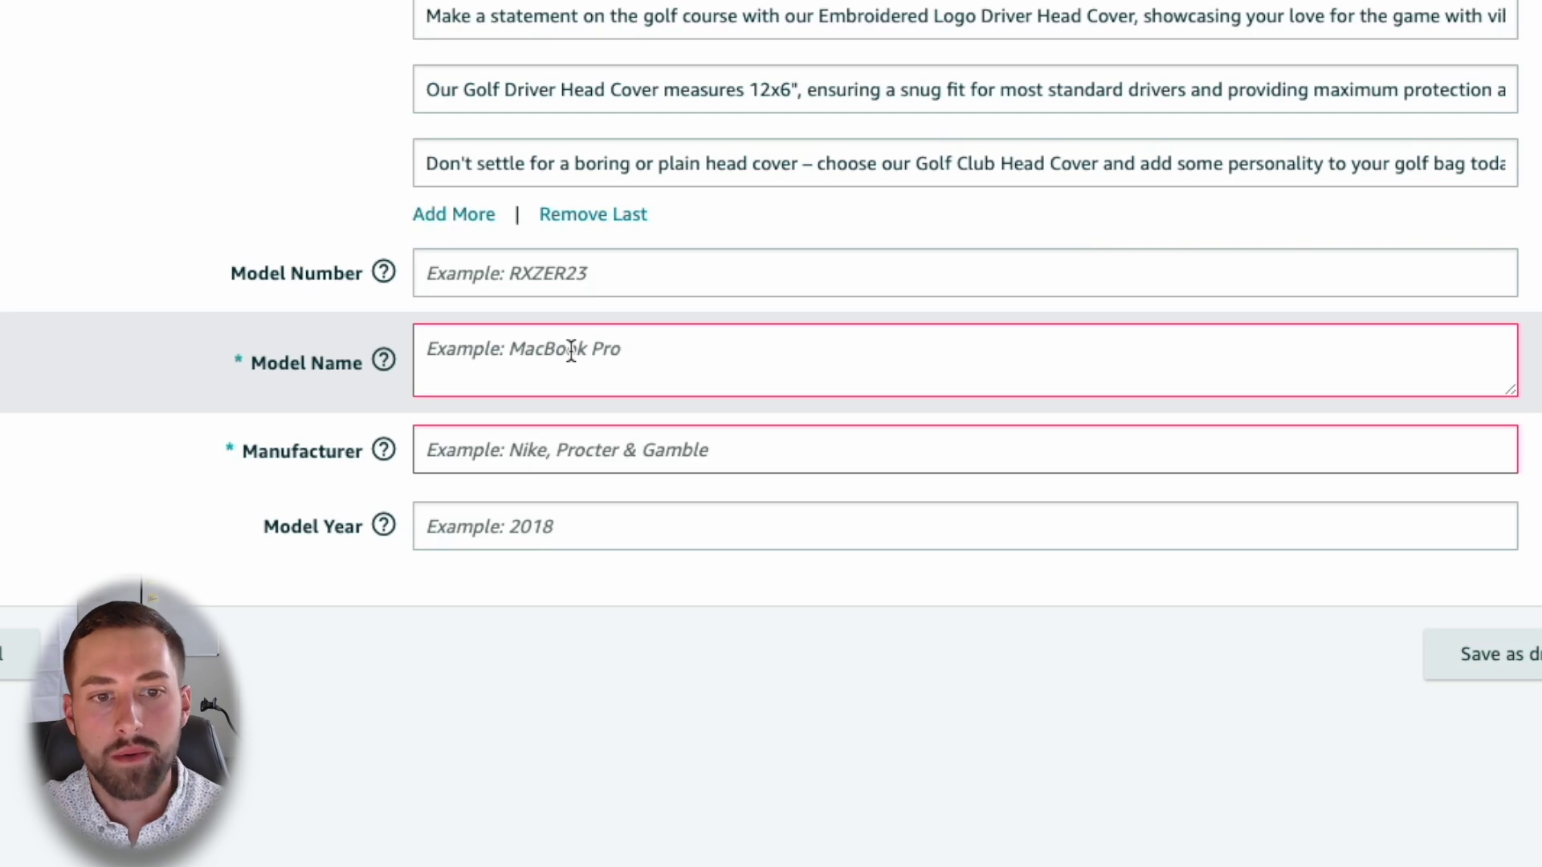
click(647, 362)
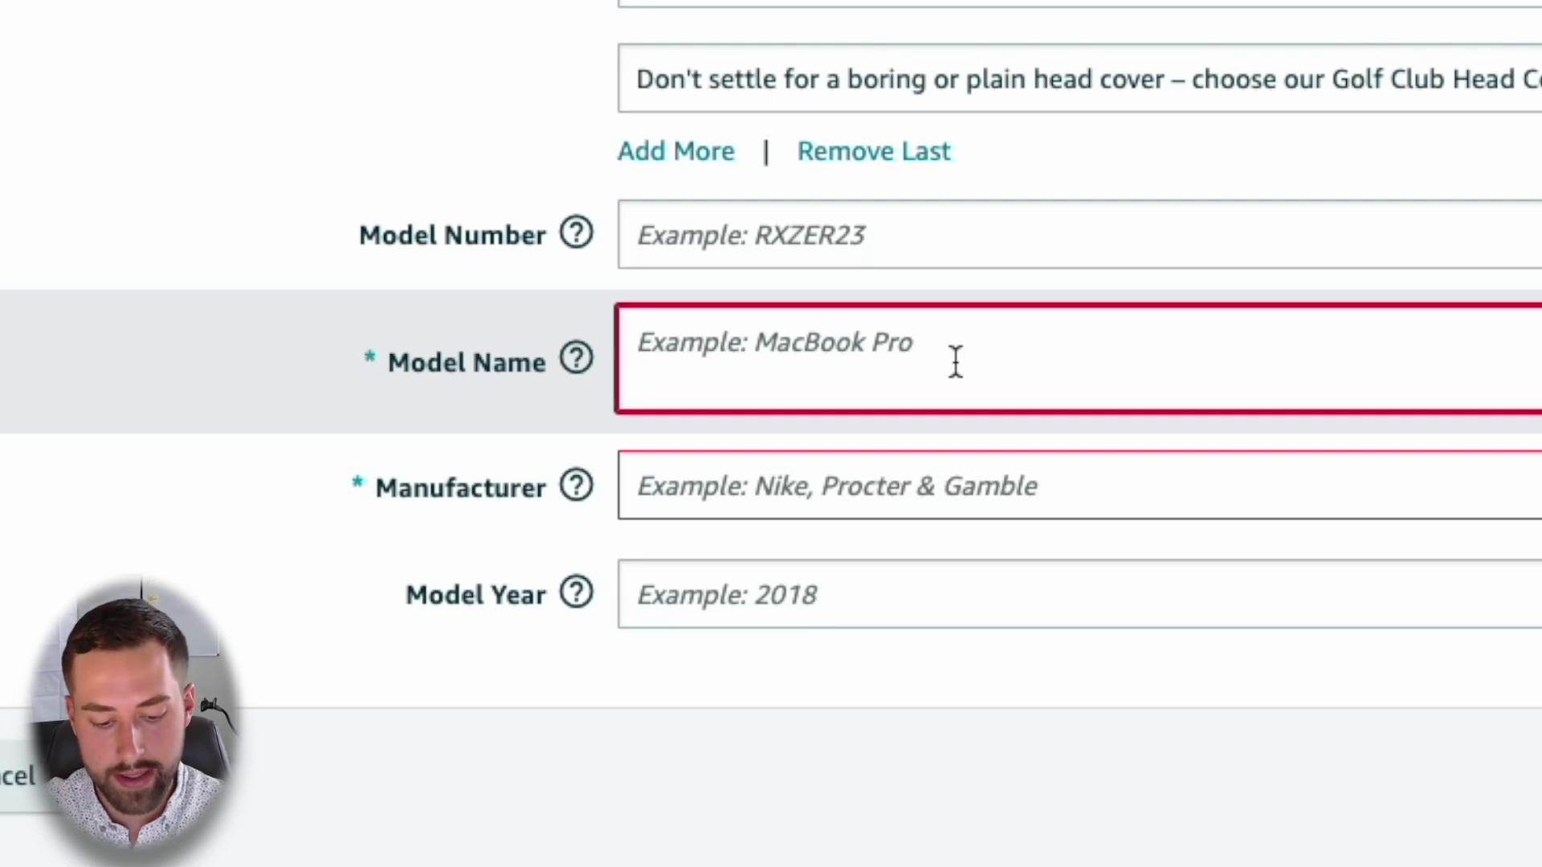
text(Driver)
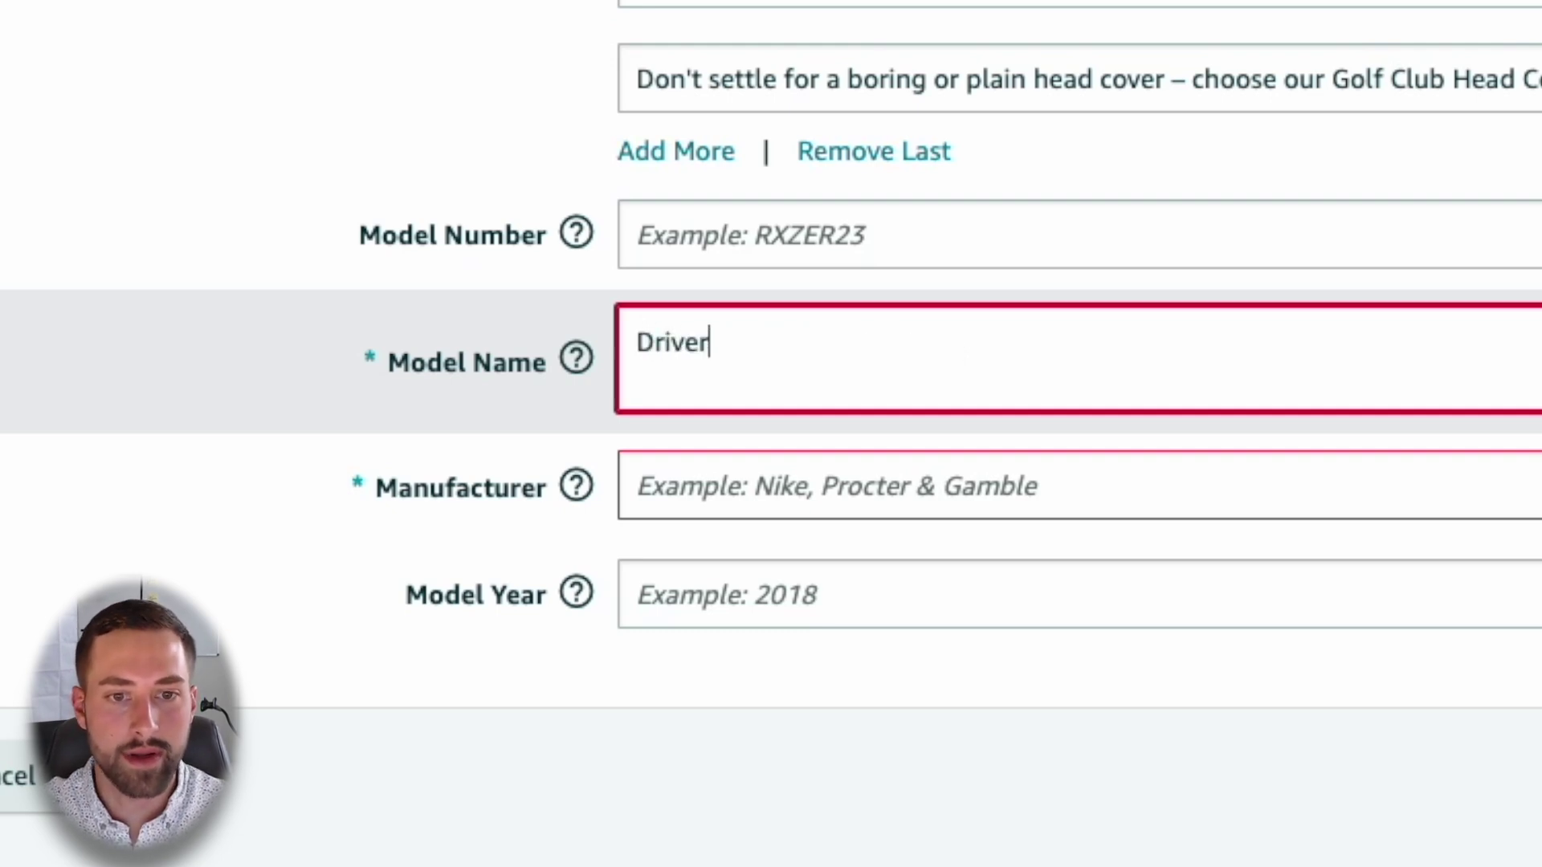
text( Head Cover)
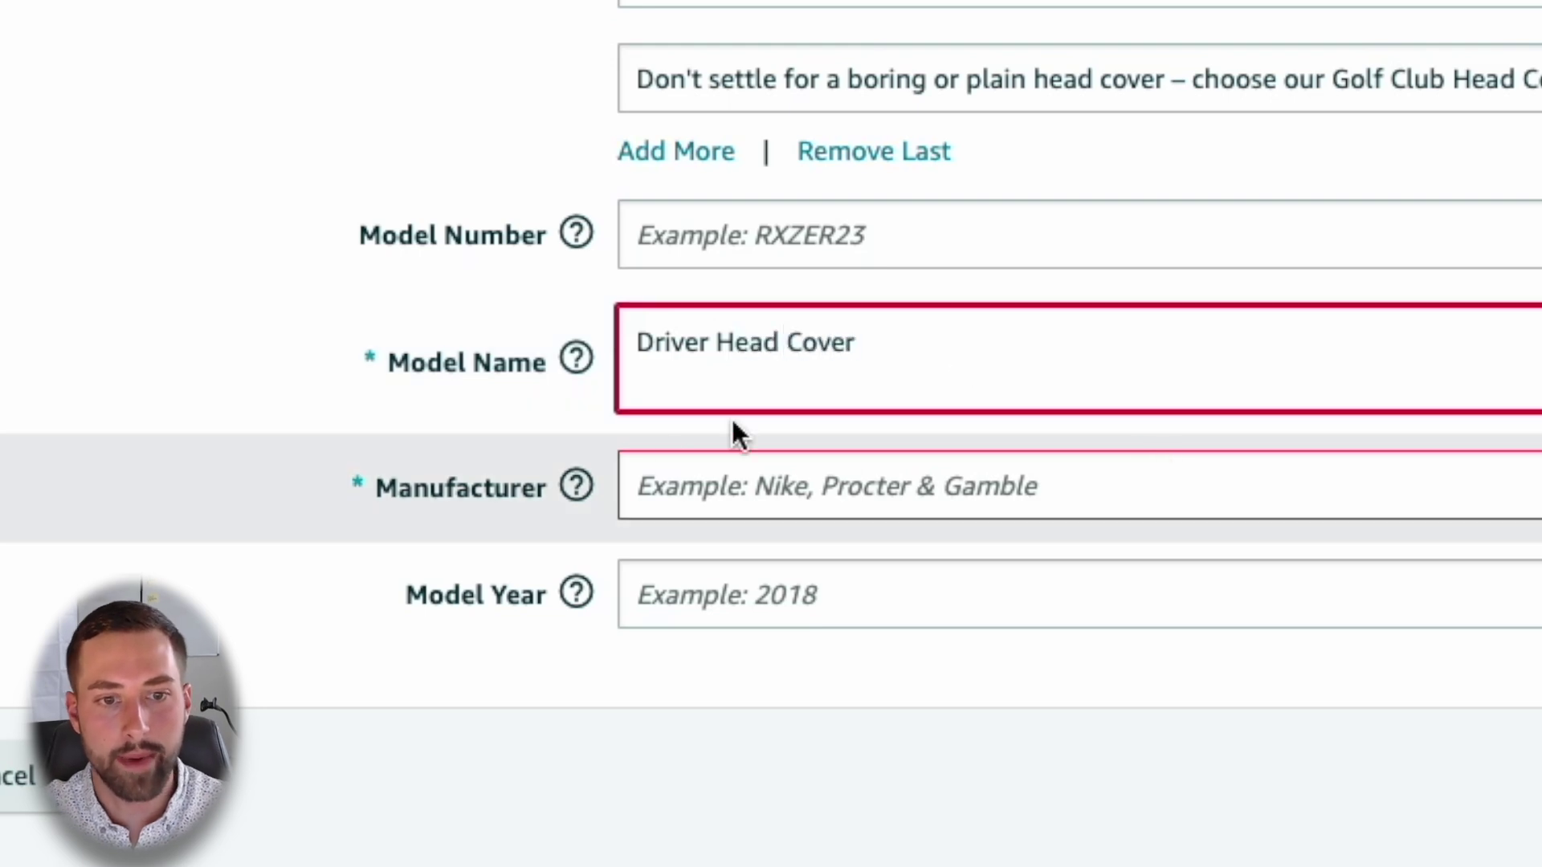
click(779, 505)
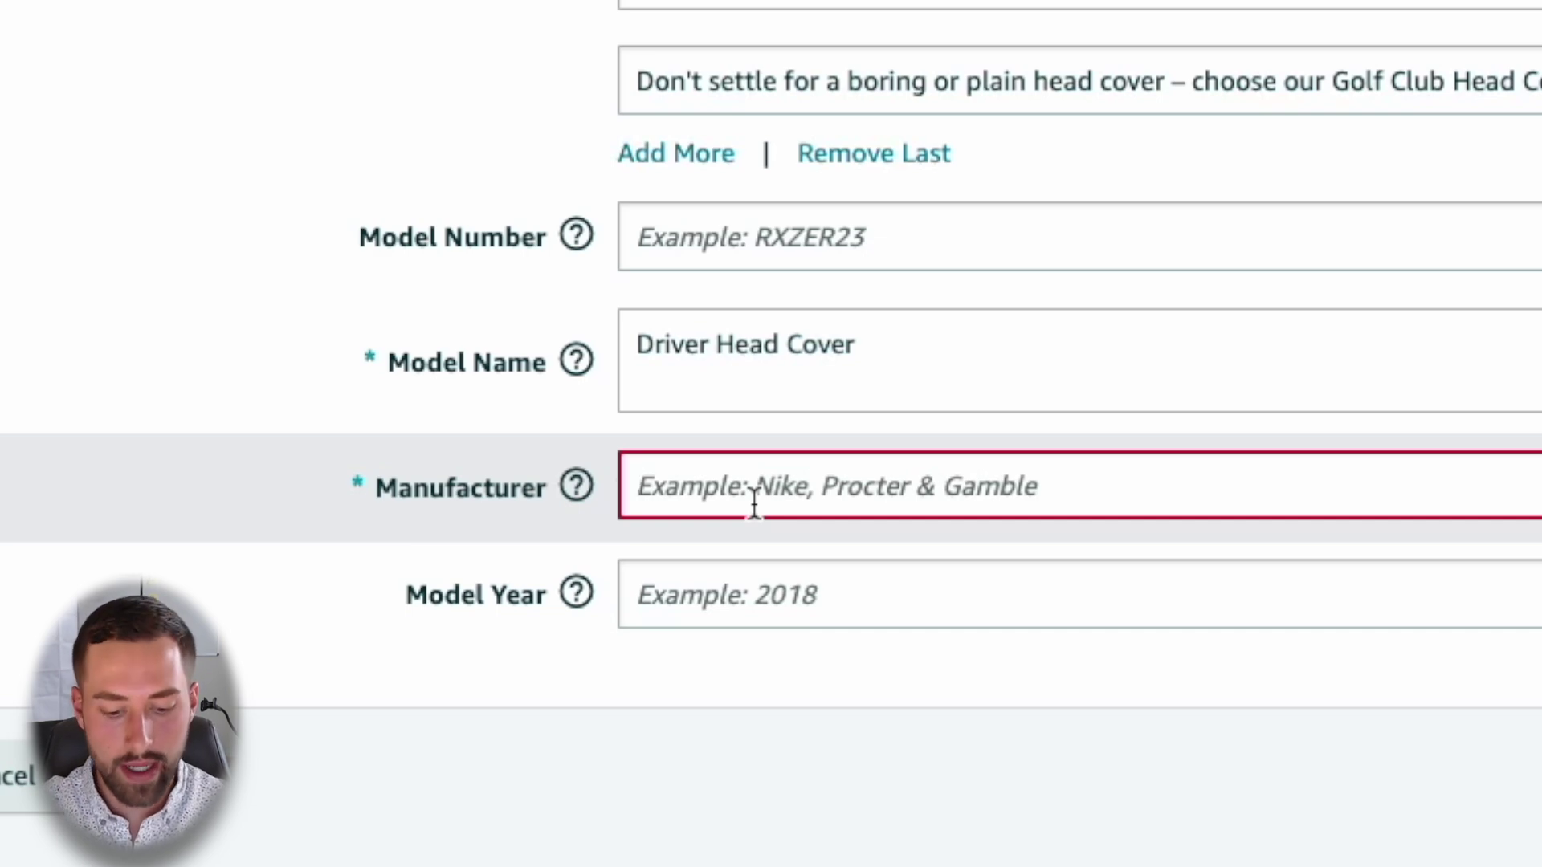
text(Vivere Golf)
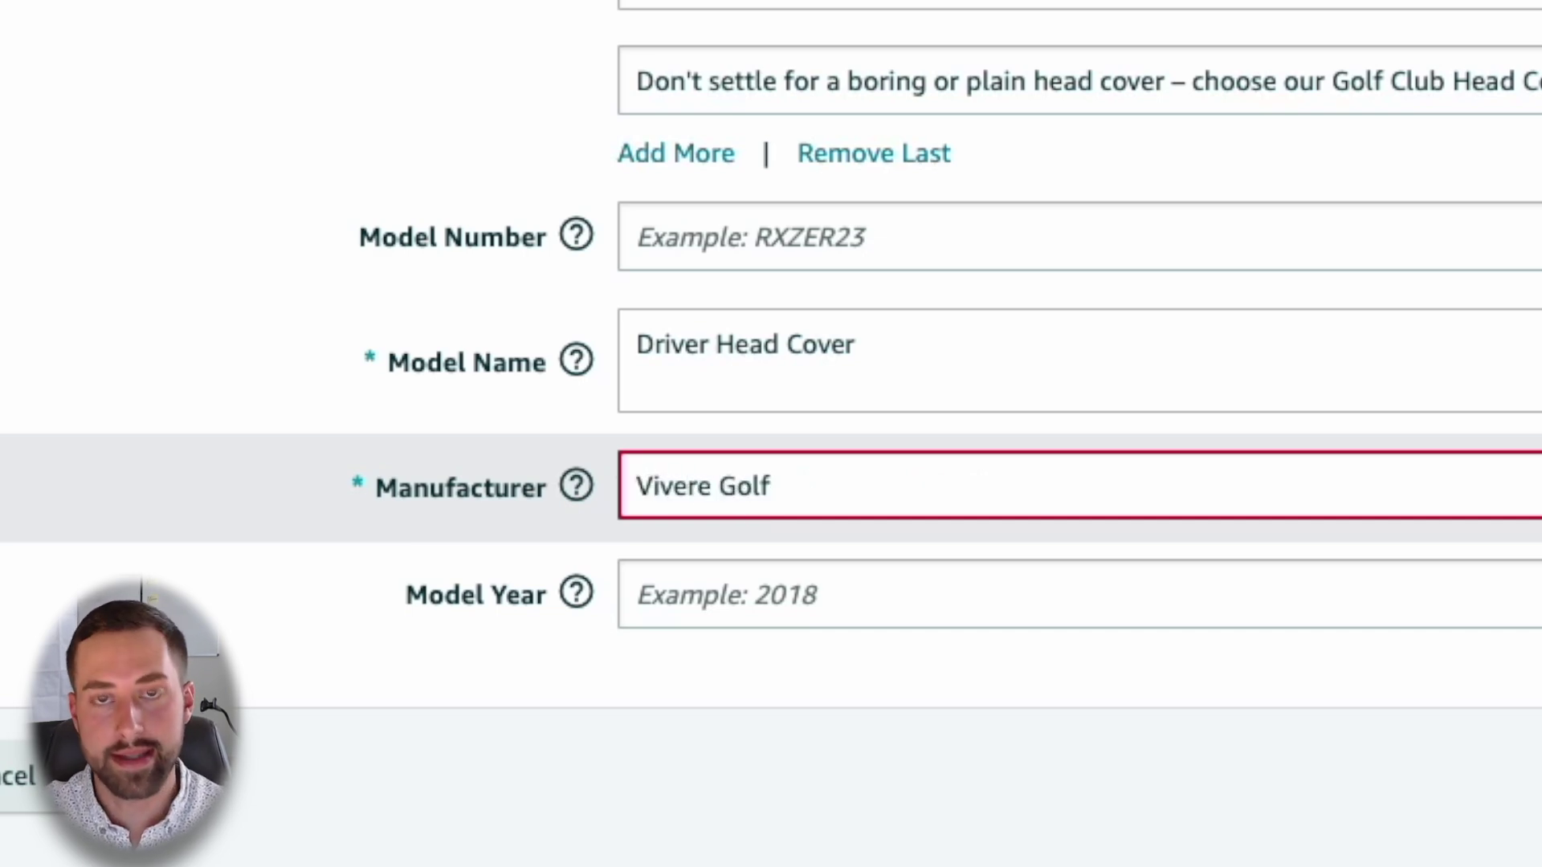
click(840, 616)
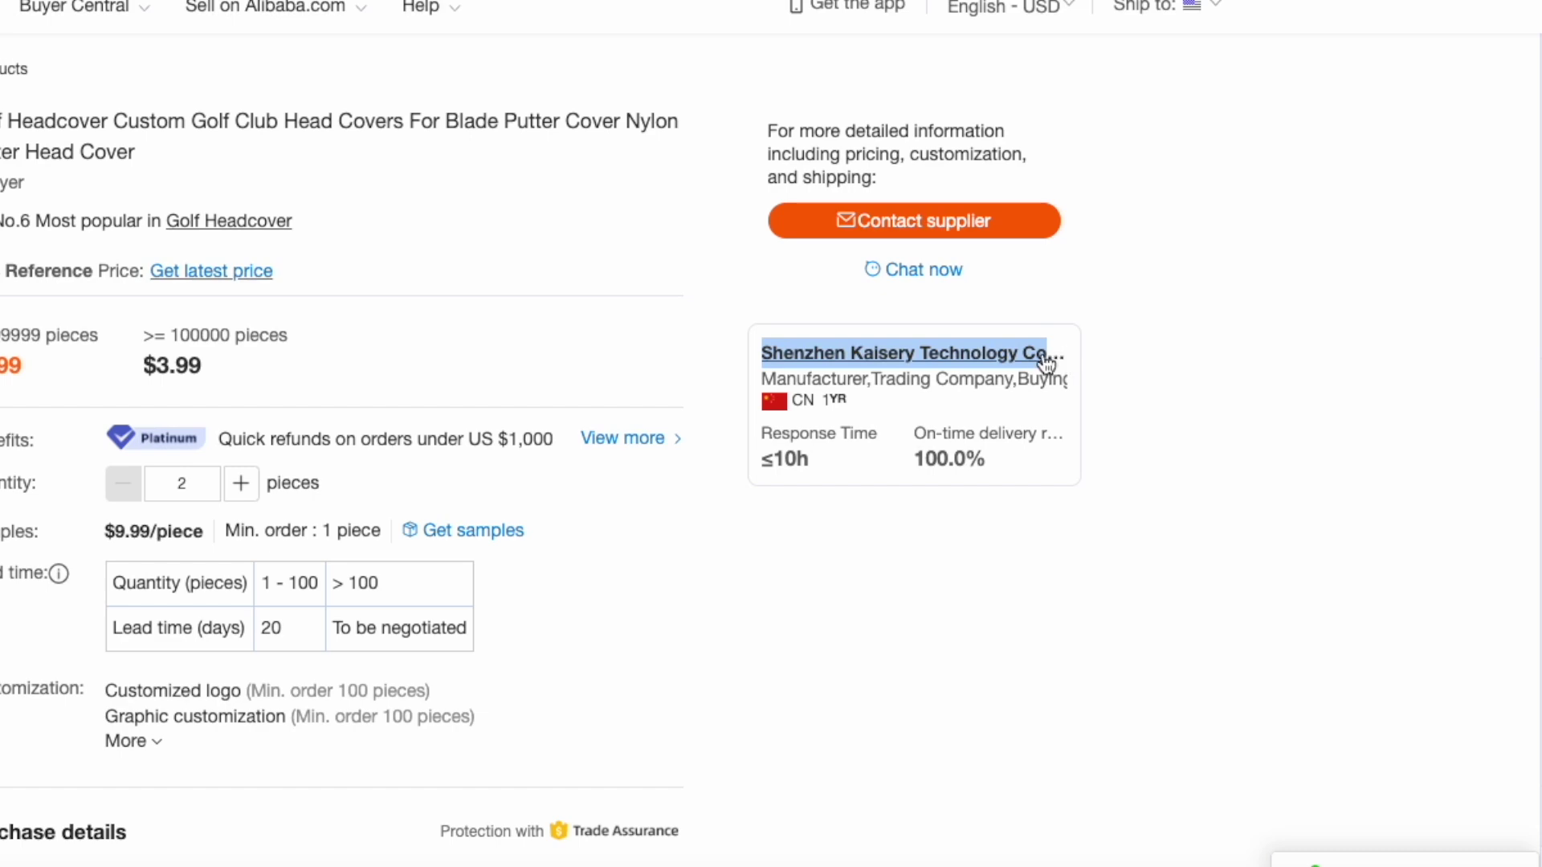
- Copy the supplier's company name from the Alibaba putter head cover page
right_click(1046, 363)
click(1105, 545)
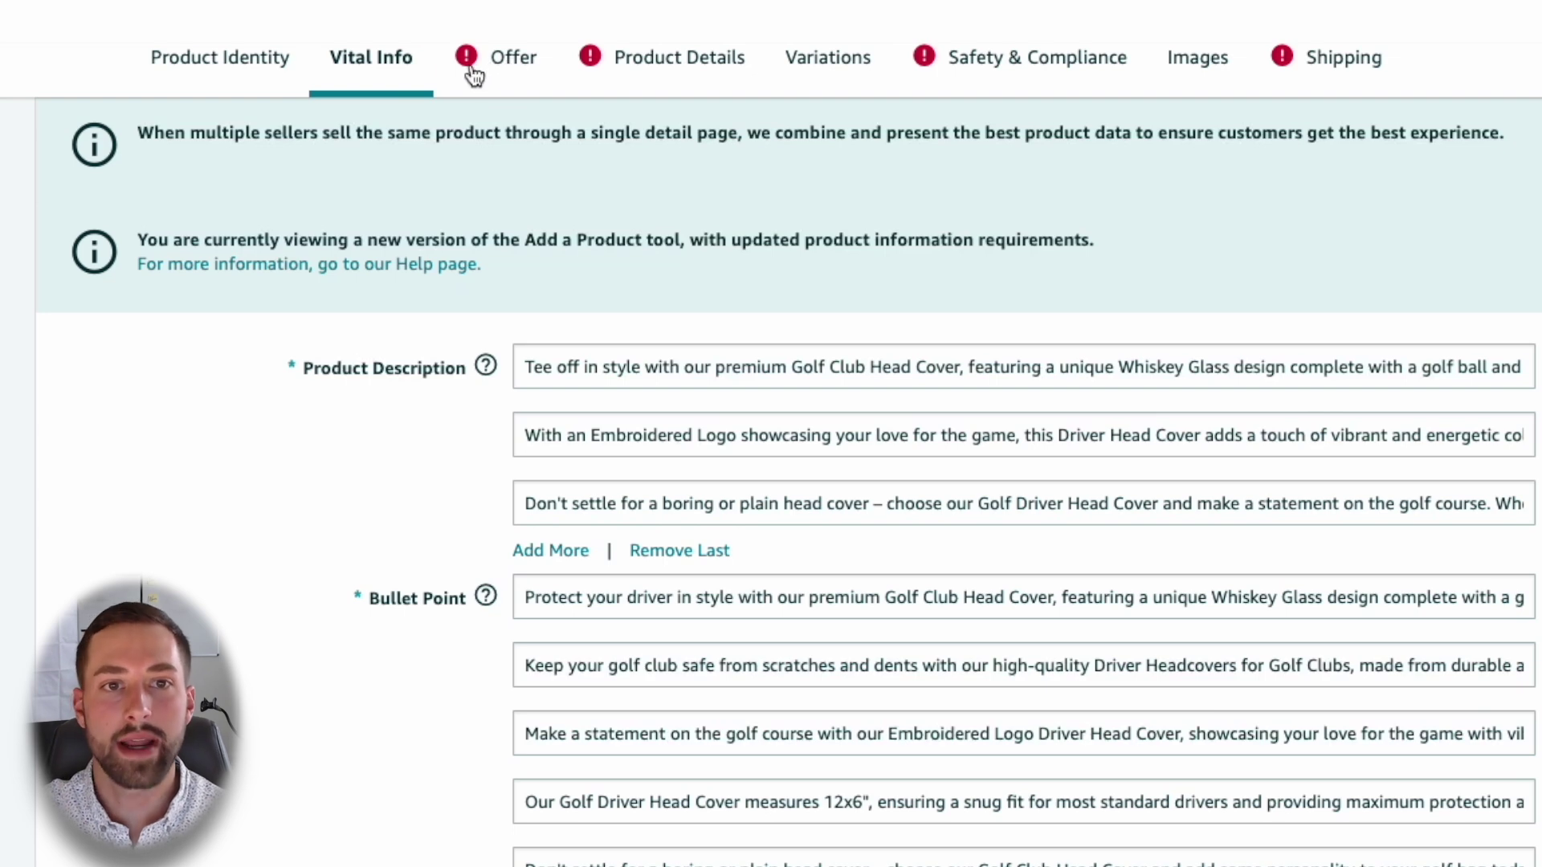
- Clear the manufacturer to test the required-field marker on Vital Info, and restore it as "Vivere Golf"
scroll(726, 562, down, 6)
click(726, 747)
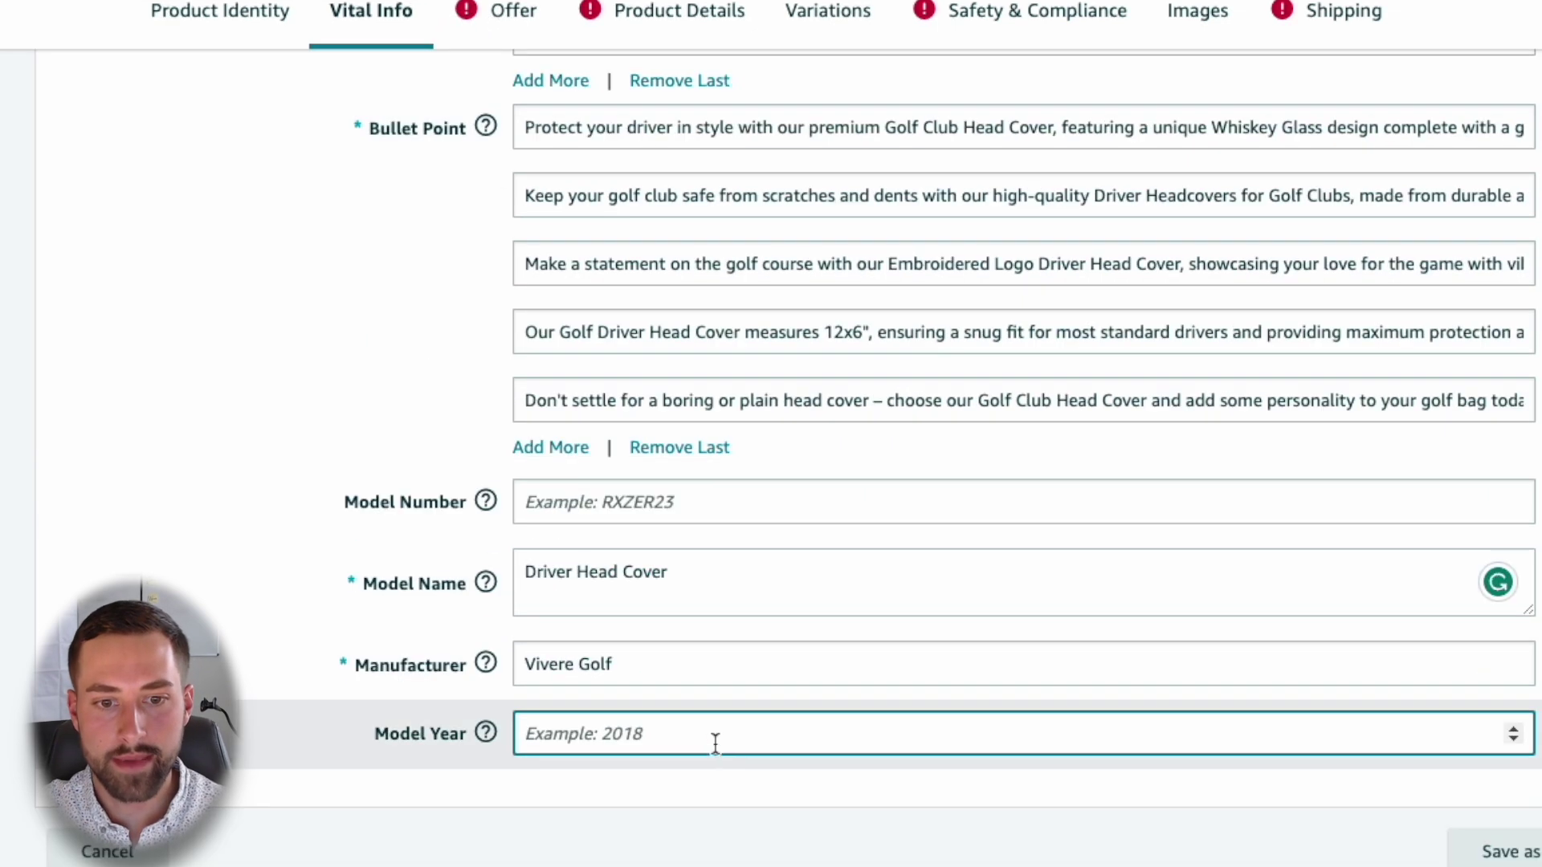
triple_click(636, 671)
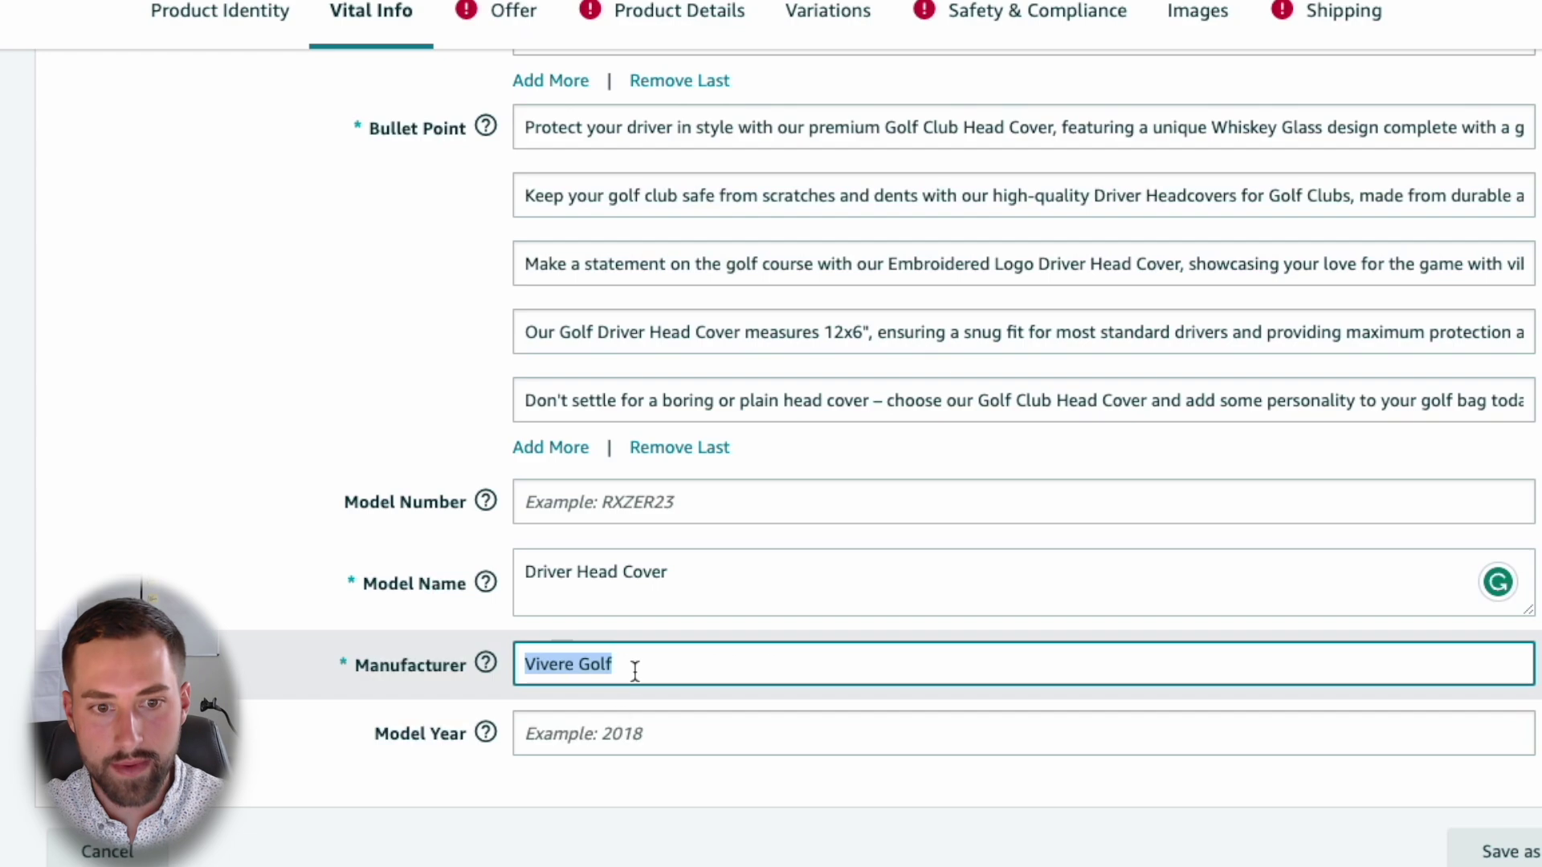
key(BackSpace)
click(630, 818)
scroll(355, 172, up, 6)
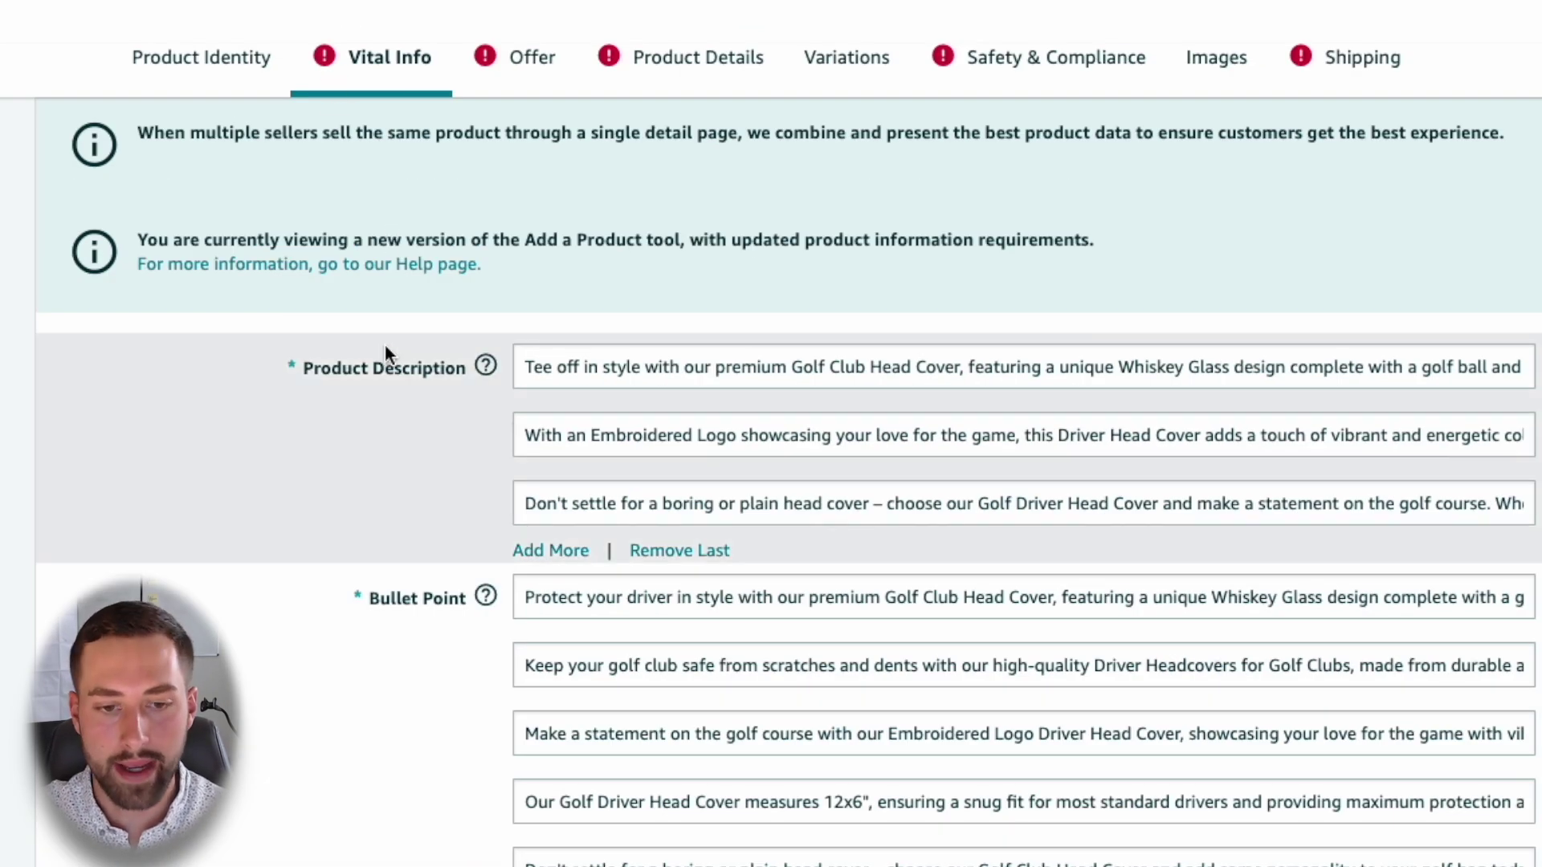
scroll(444, 595, down, 6)
click(552, 643)
key(ctrl+v)
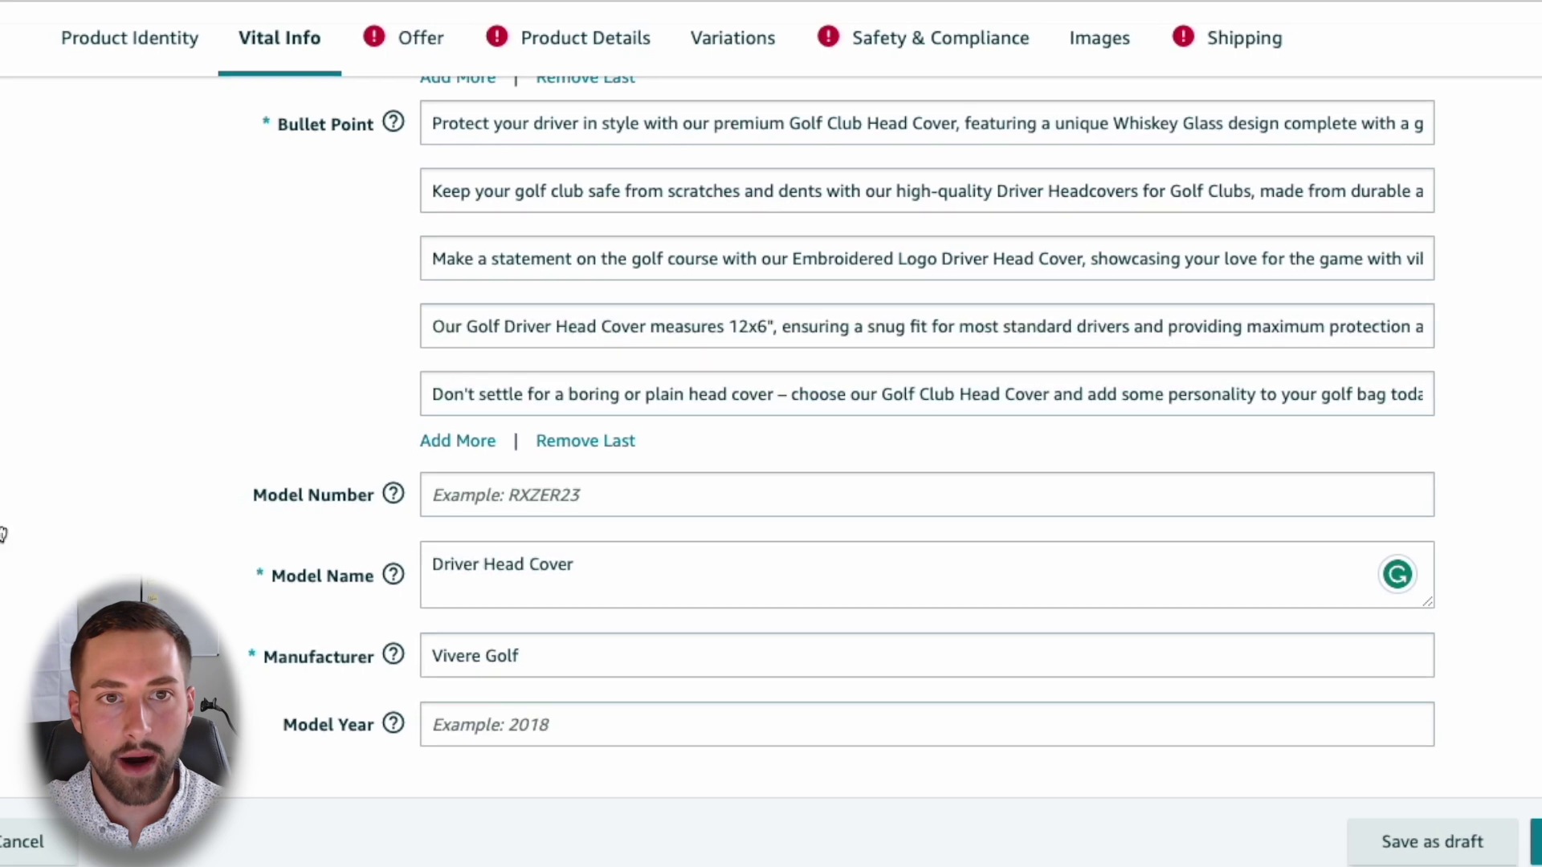
- In the Offer section, set the fulfillment channel to Amazon will ship and provide customer service (Fulfilled by Amazon)
click(400, 55)
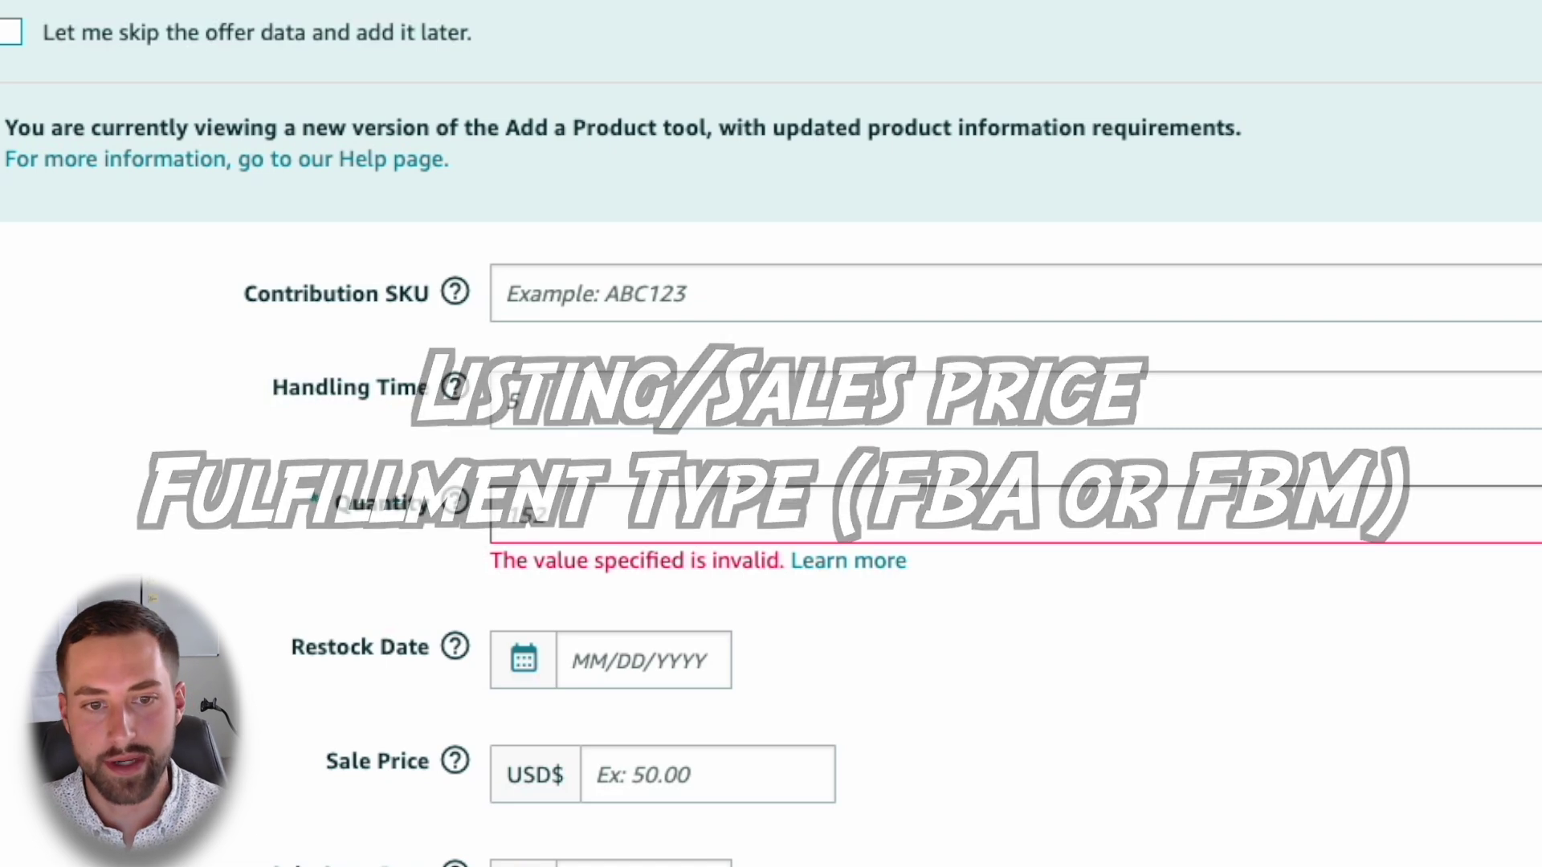
scroll(883, 482, down, 5)
scroll(883, 434, down, 15)
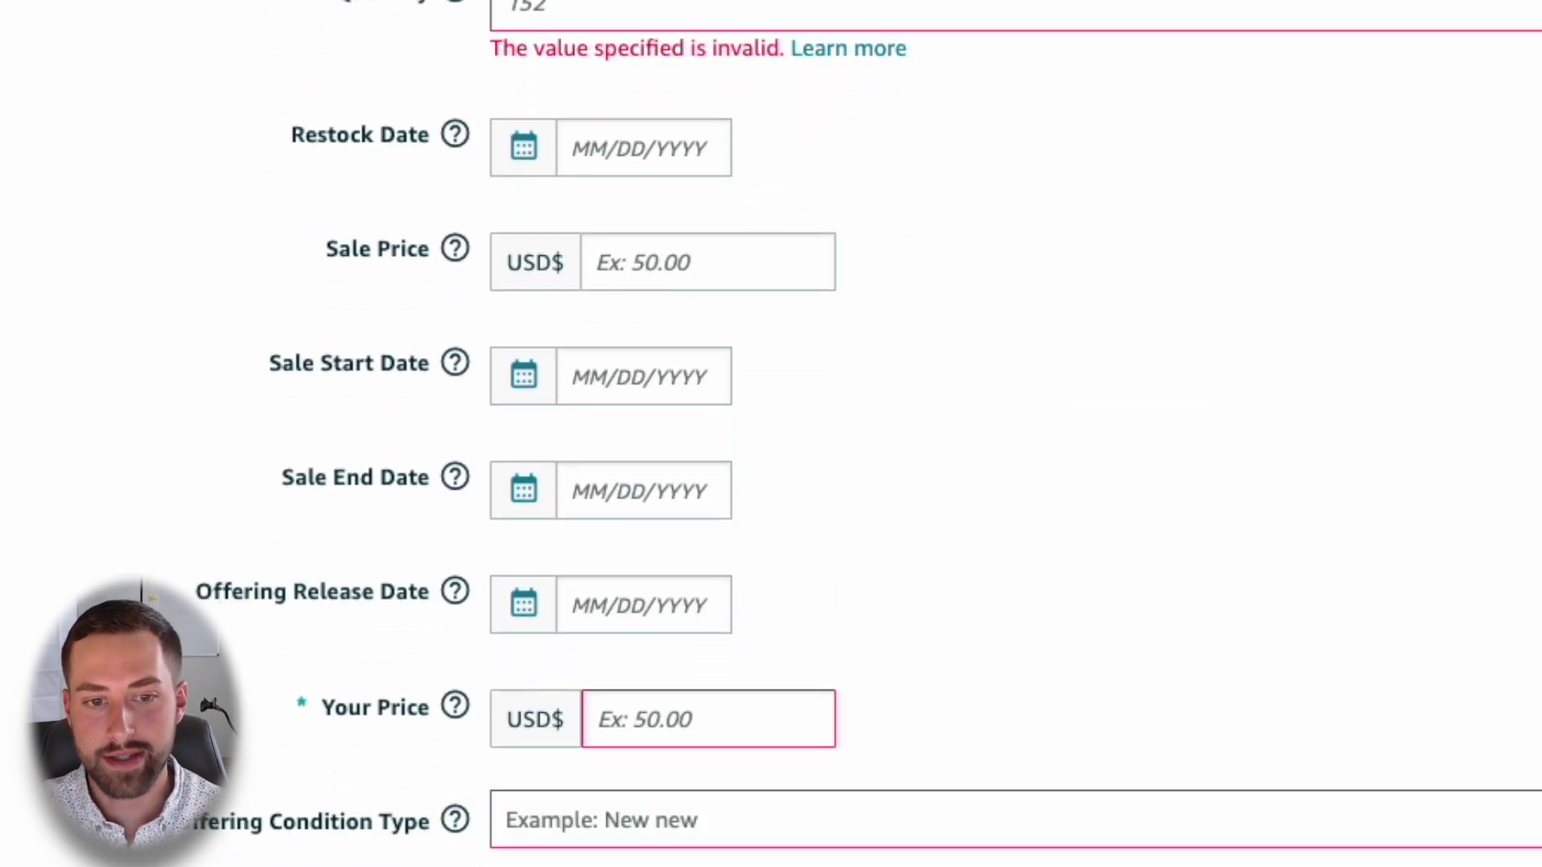
scroll(423, 803, down, 7)
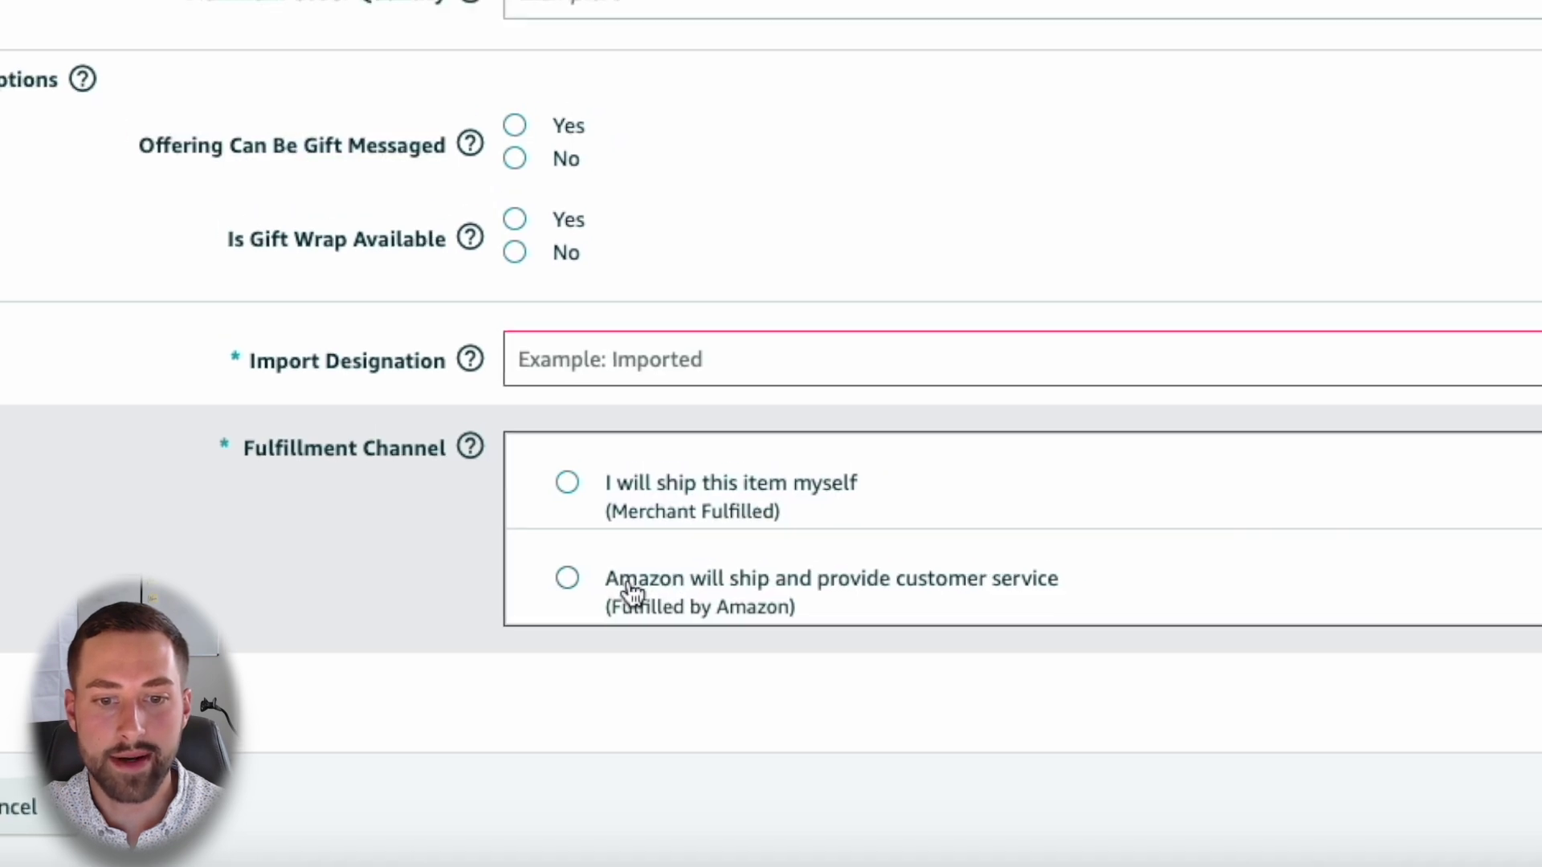
click(632, 592)
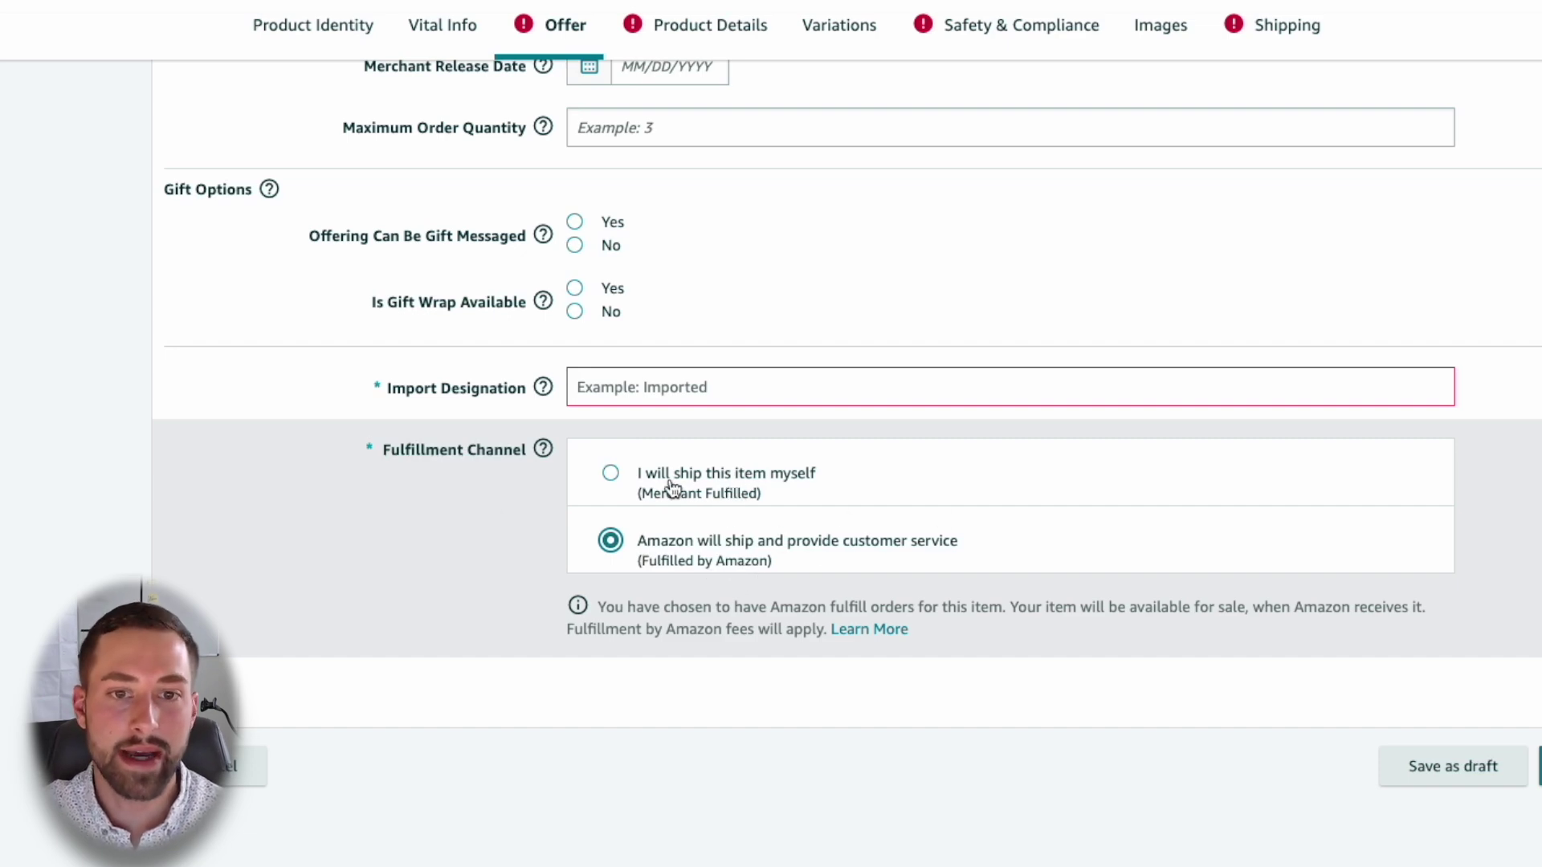
- Review the sale price and date fields of the offer and go to the Your Price field
scroll(392, 522, up, 15)
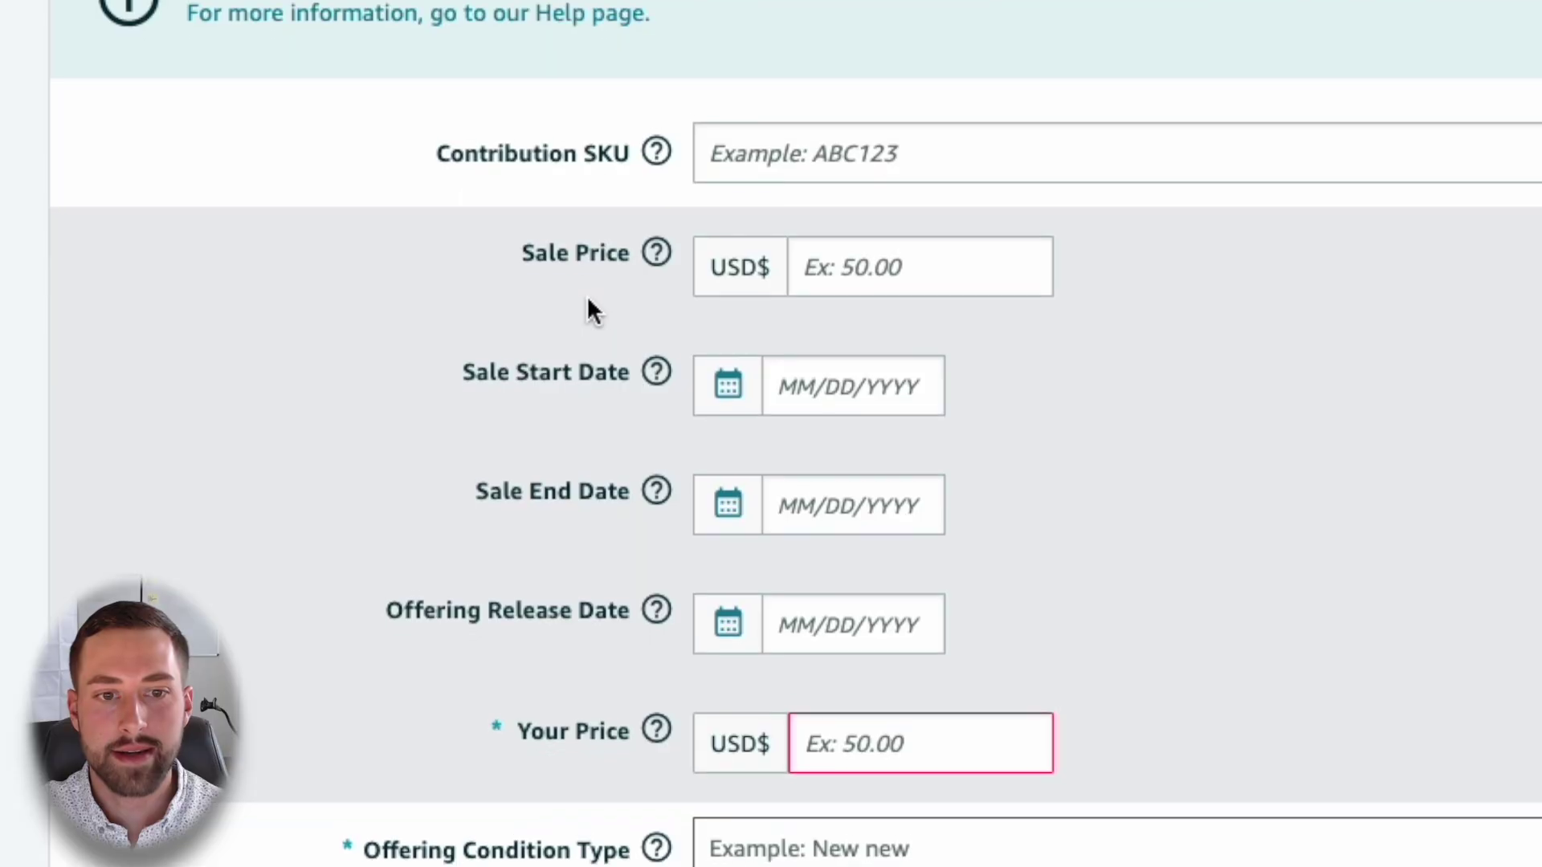
scroll(606, 313, down, 3)
click(975, 491)
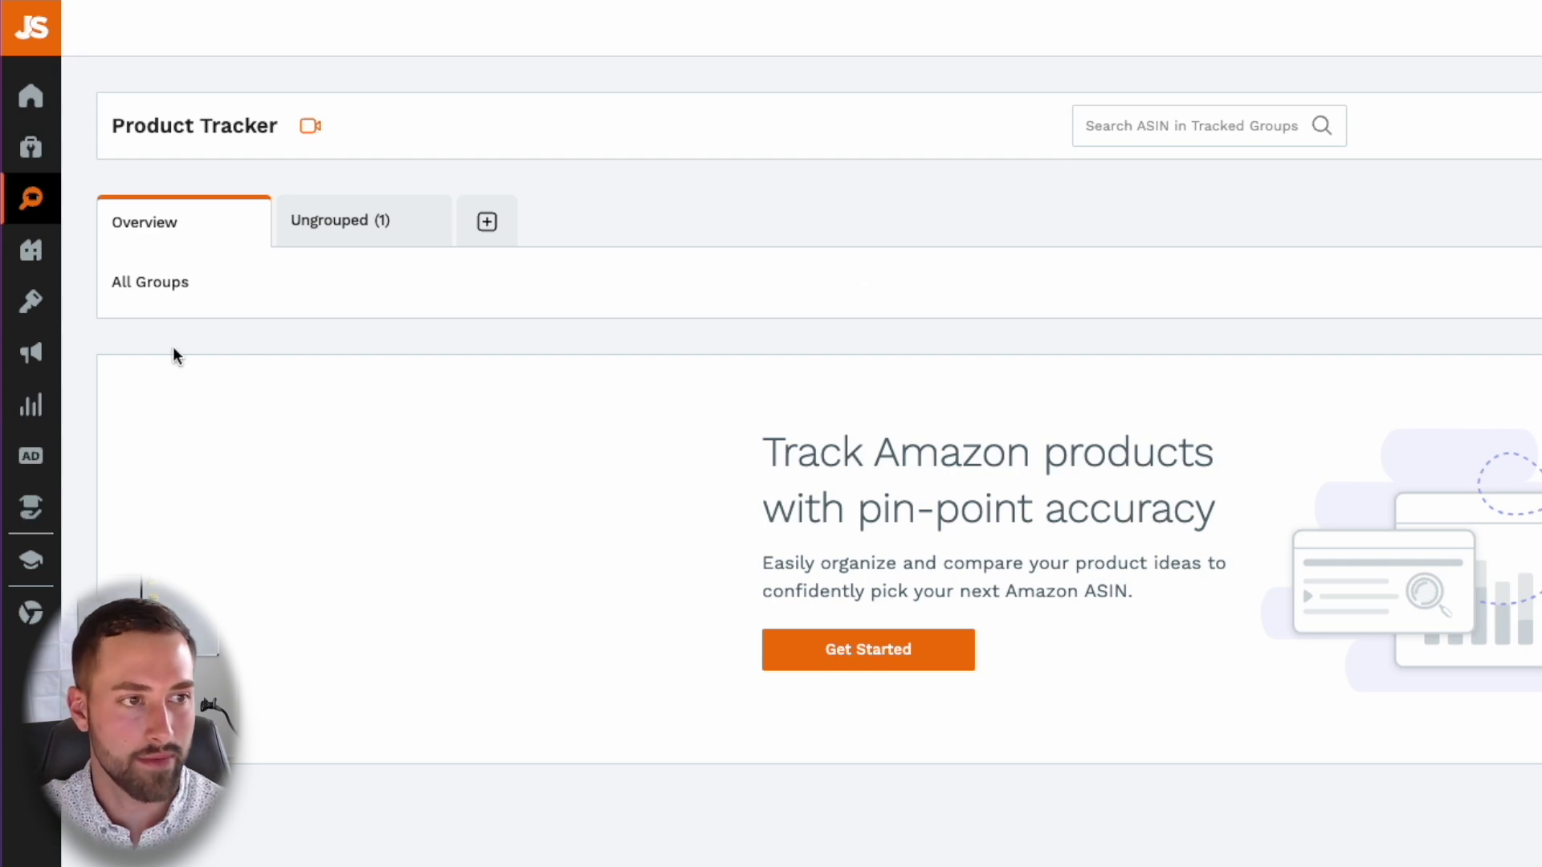
- Switch to Jungle Scout and search the Opportunity Finder for niches including the keyword "Golf Driver Head Cover"
mouse_move(69, 196)
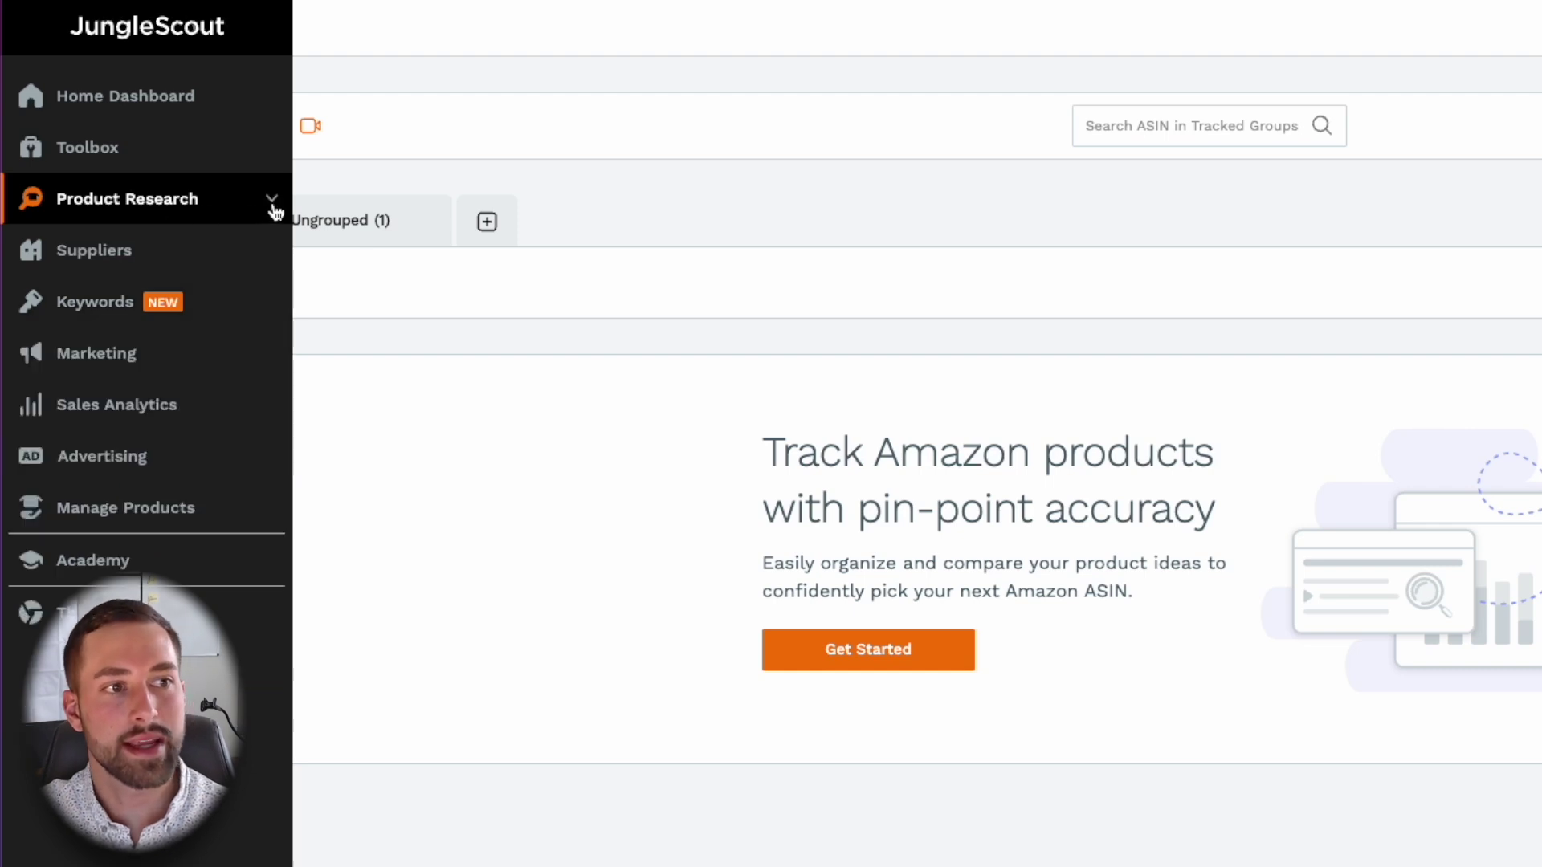
click(274, 203)
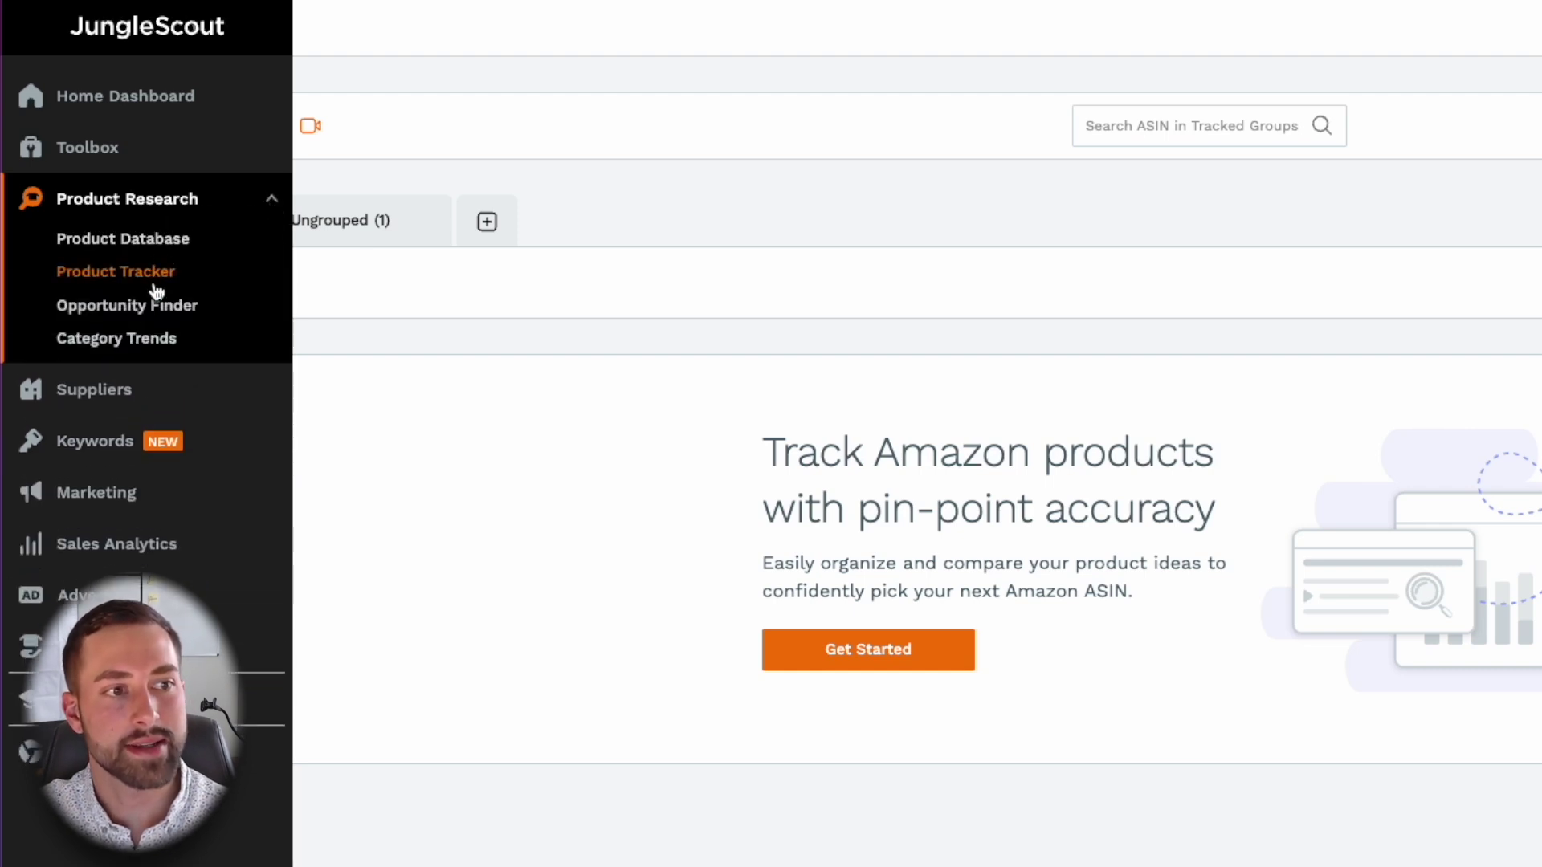
click(153, 313)
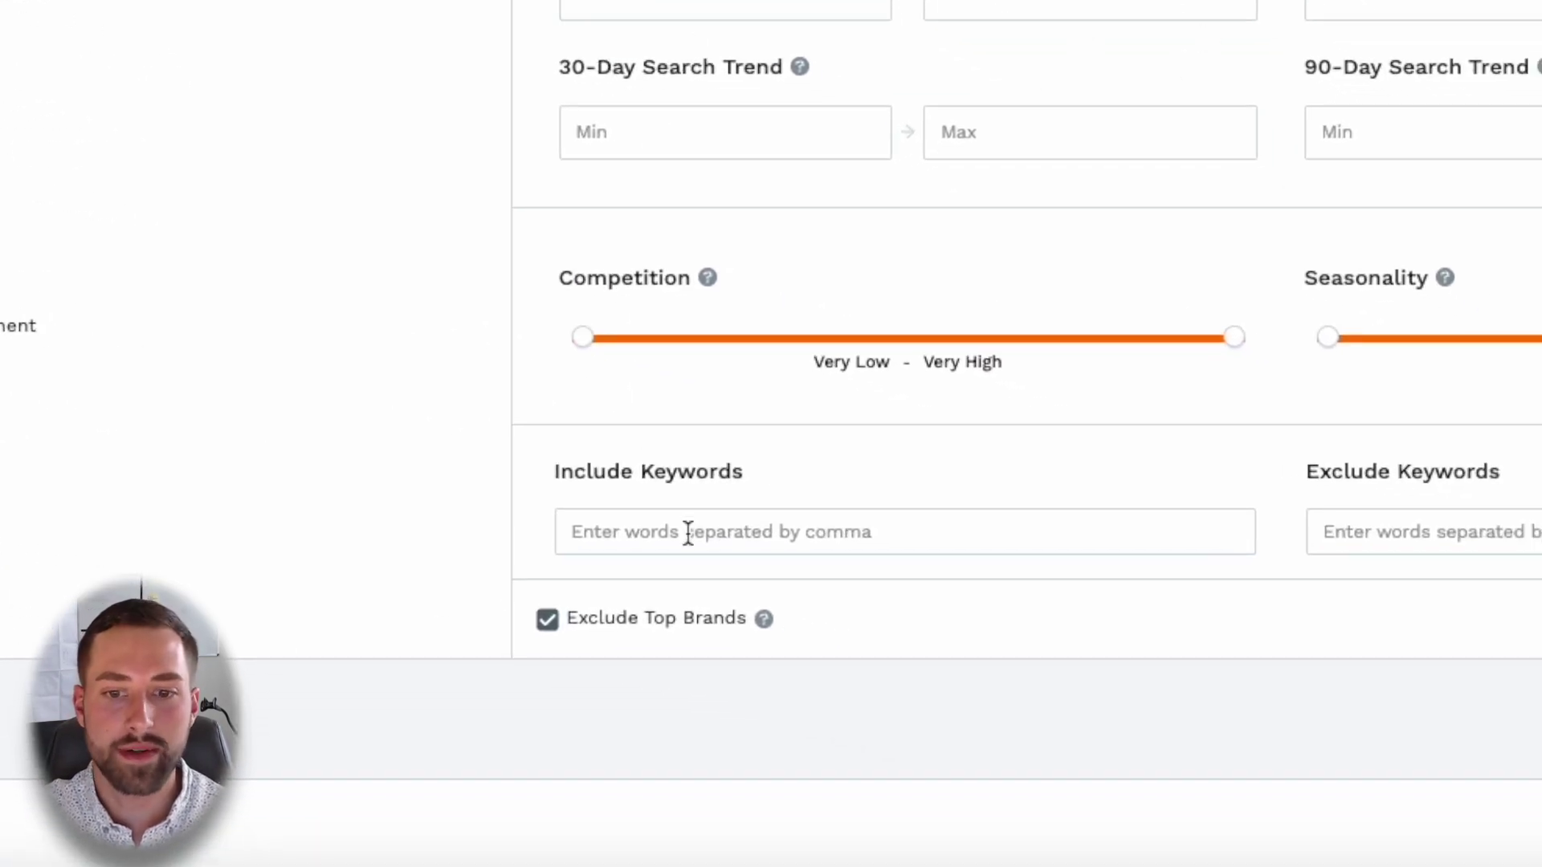
drag(563, 481, 750, 480)
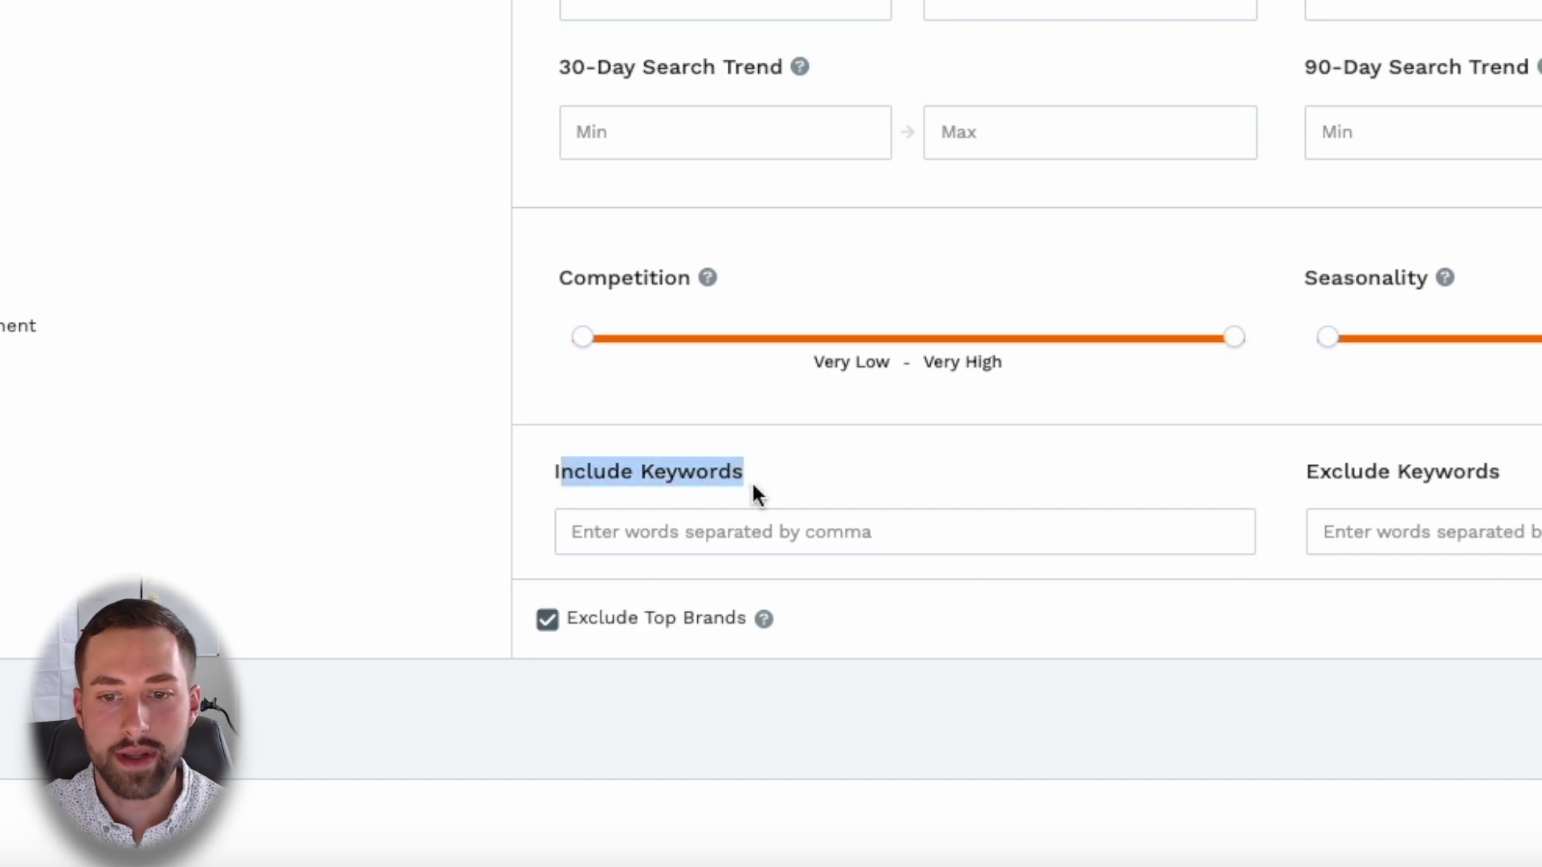
click(732, 536)
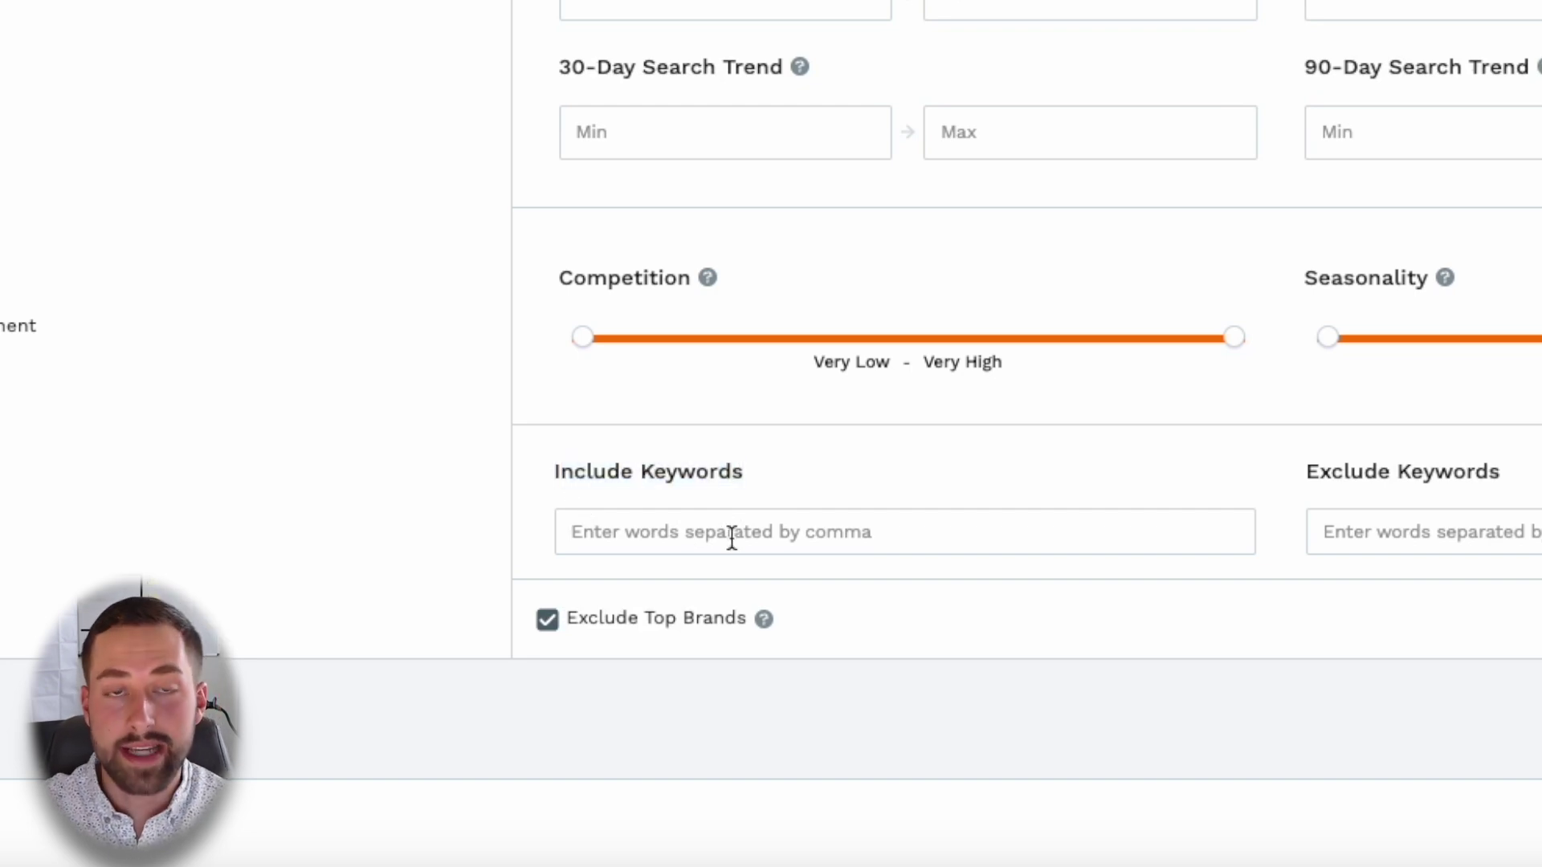
text(Golf Driver Head Cover)
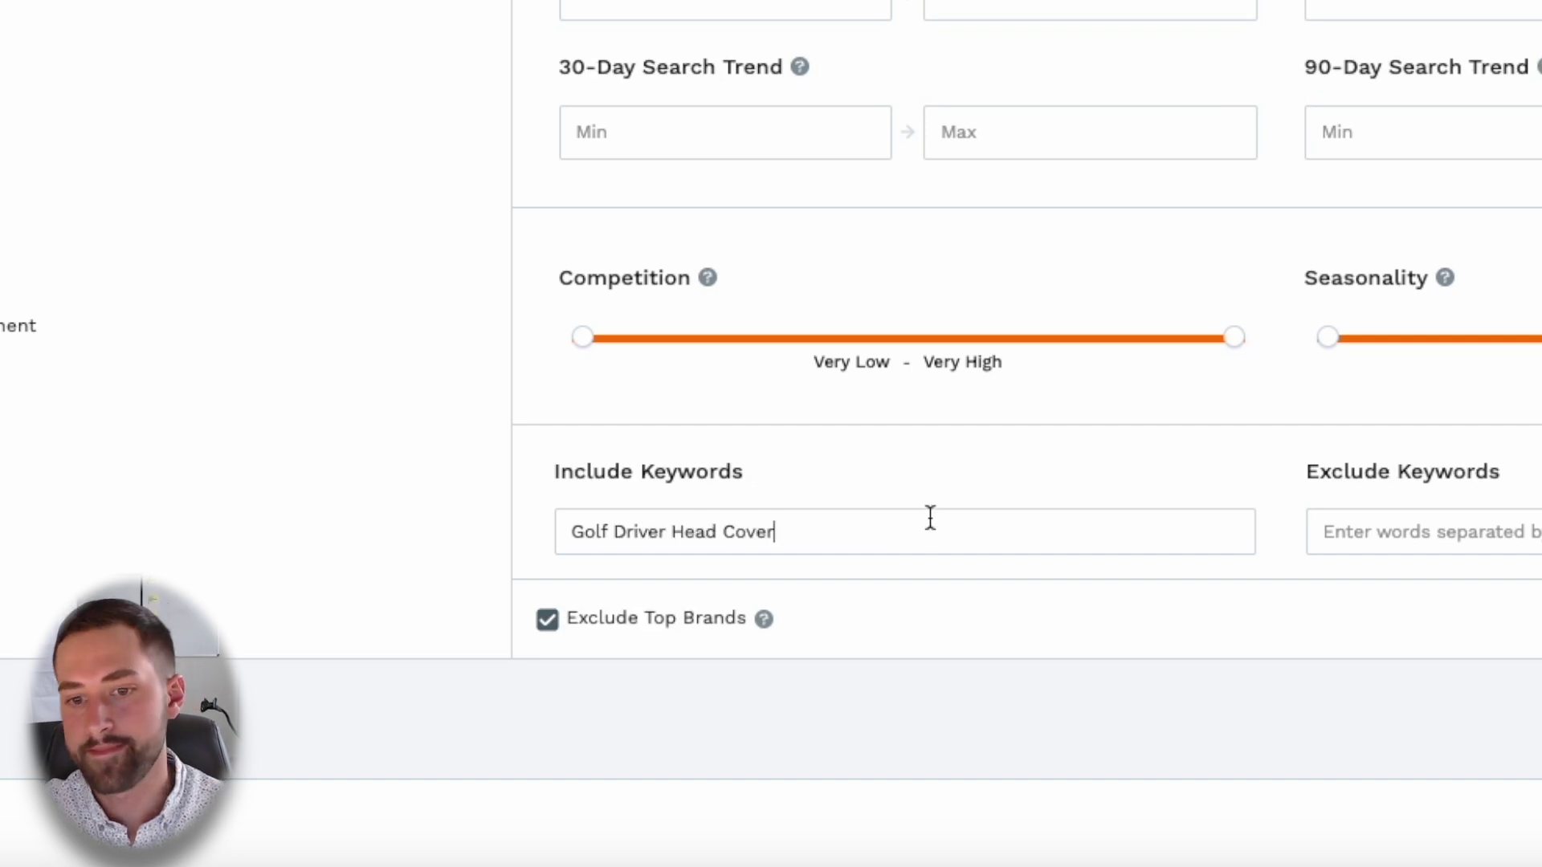
click(1408, 726)
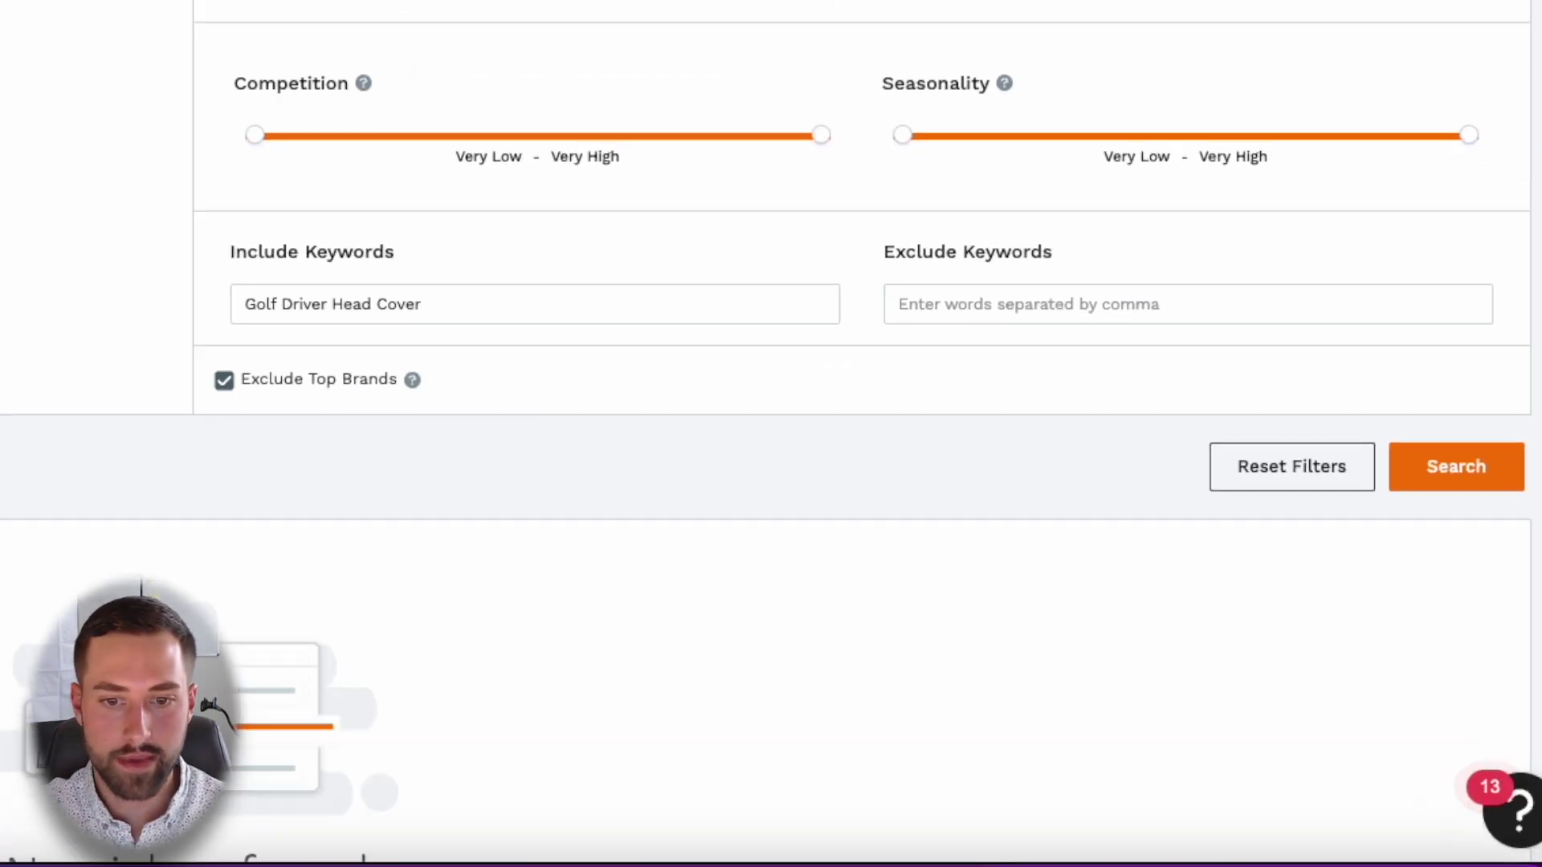
scroll(937, 562, down, 2)
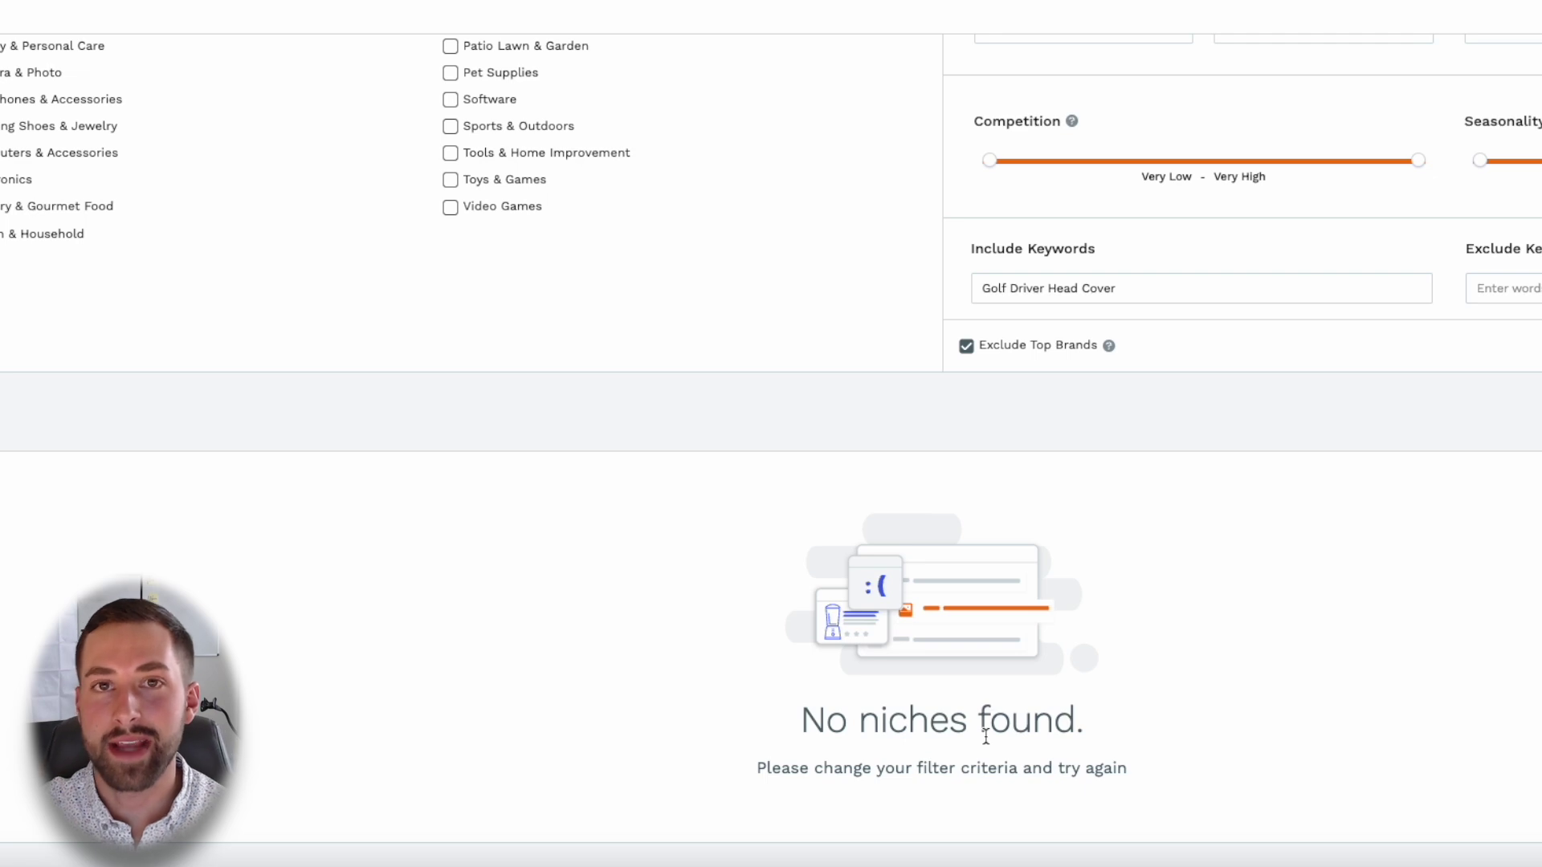
- Shorten the niche search keyword to "Golf Head Cover", search again, and view the Golf Head Cover niche's average price history
double_click(1032, 290)
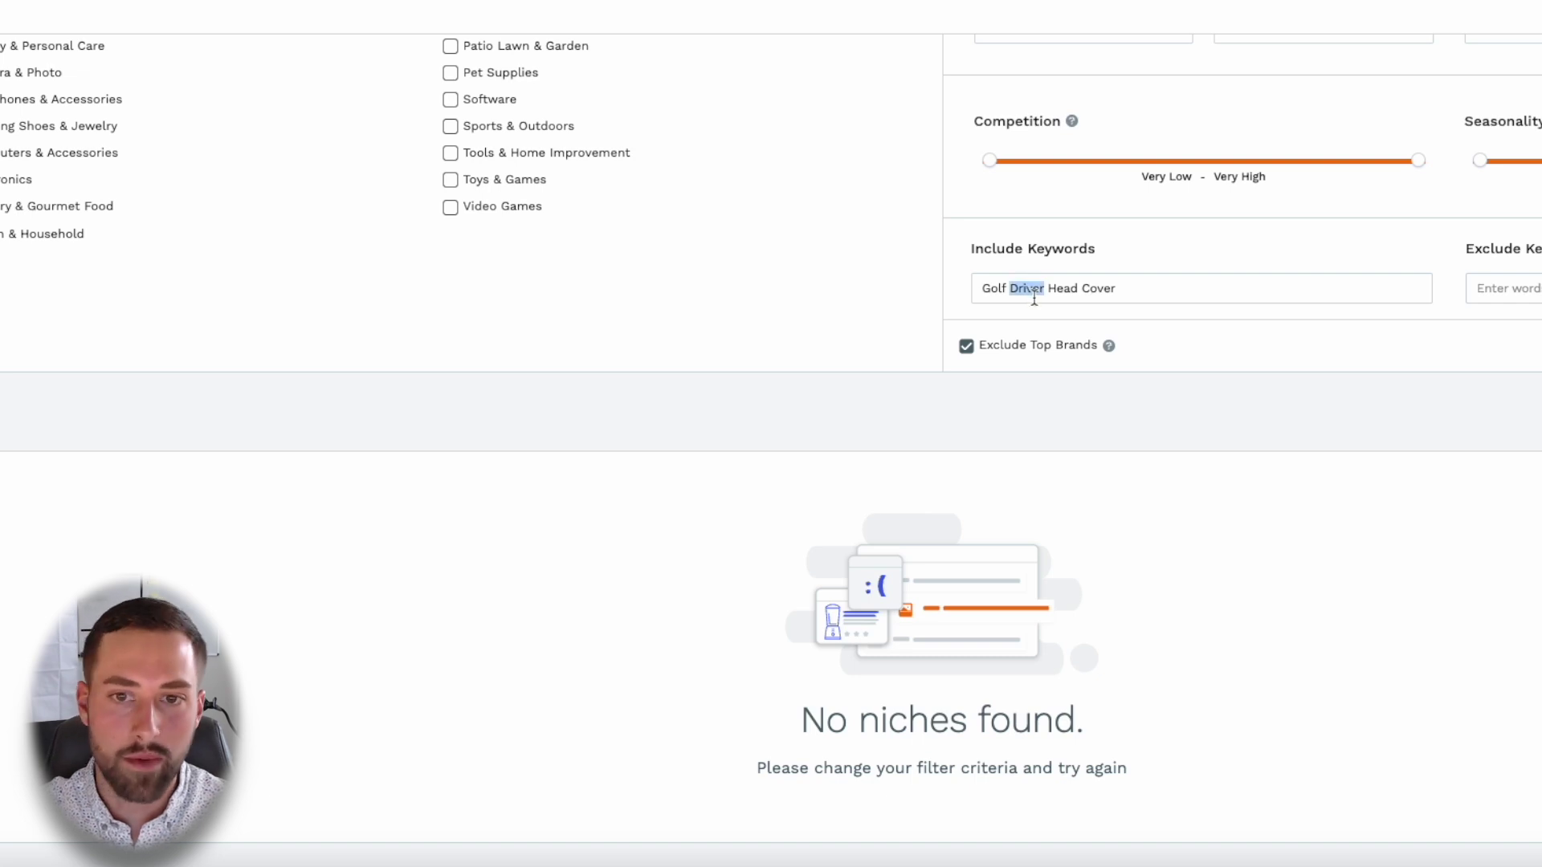
key(BackSpace)
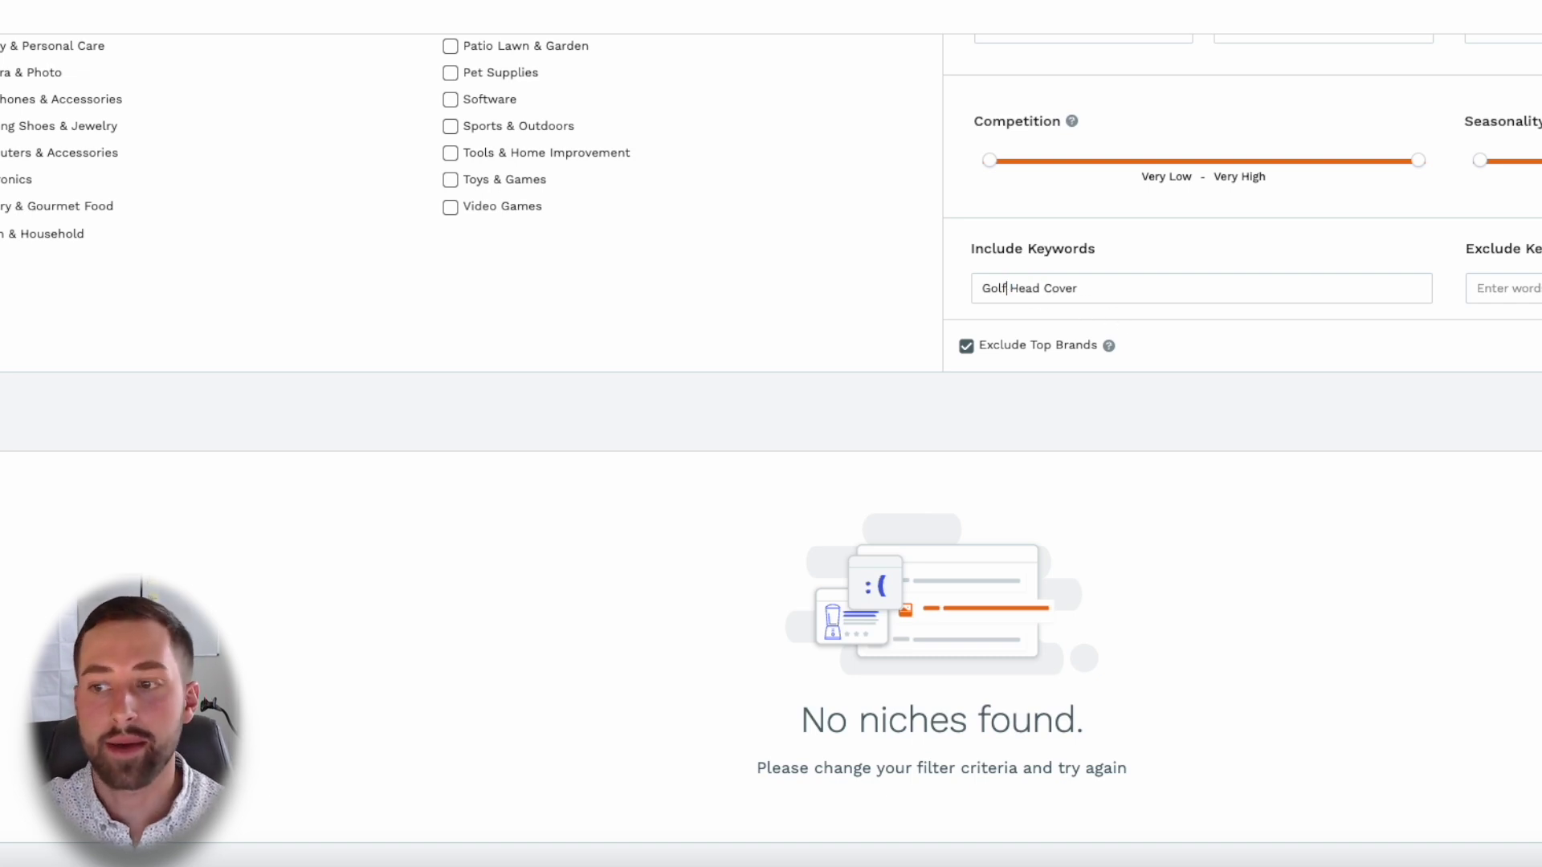
key(Return)
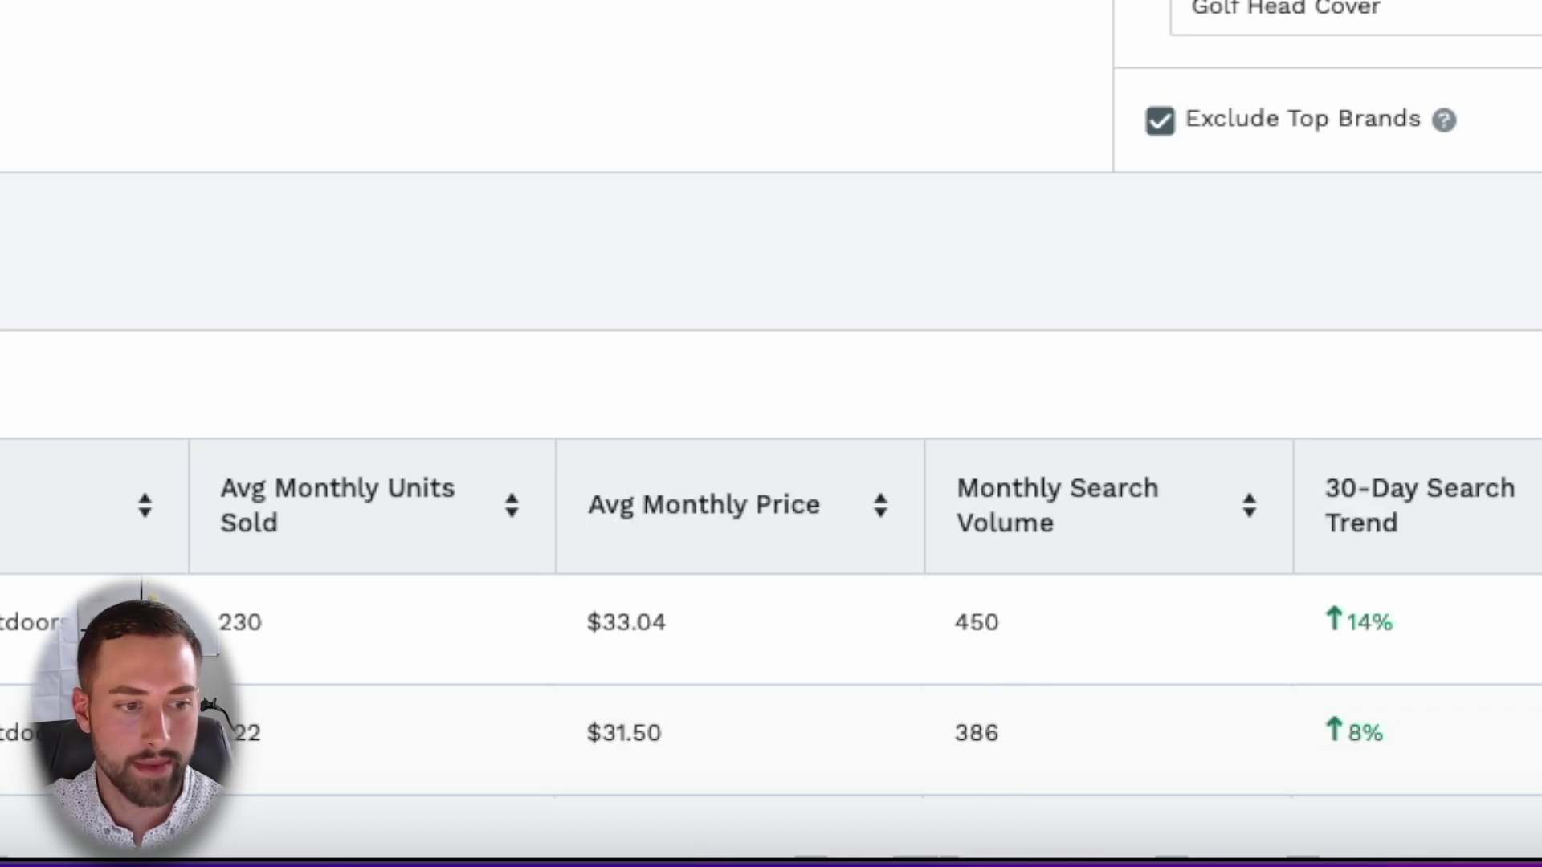
click(323, 625)
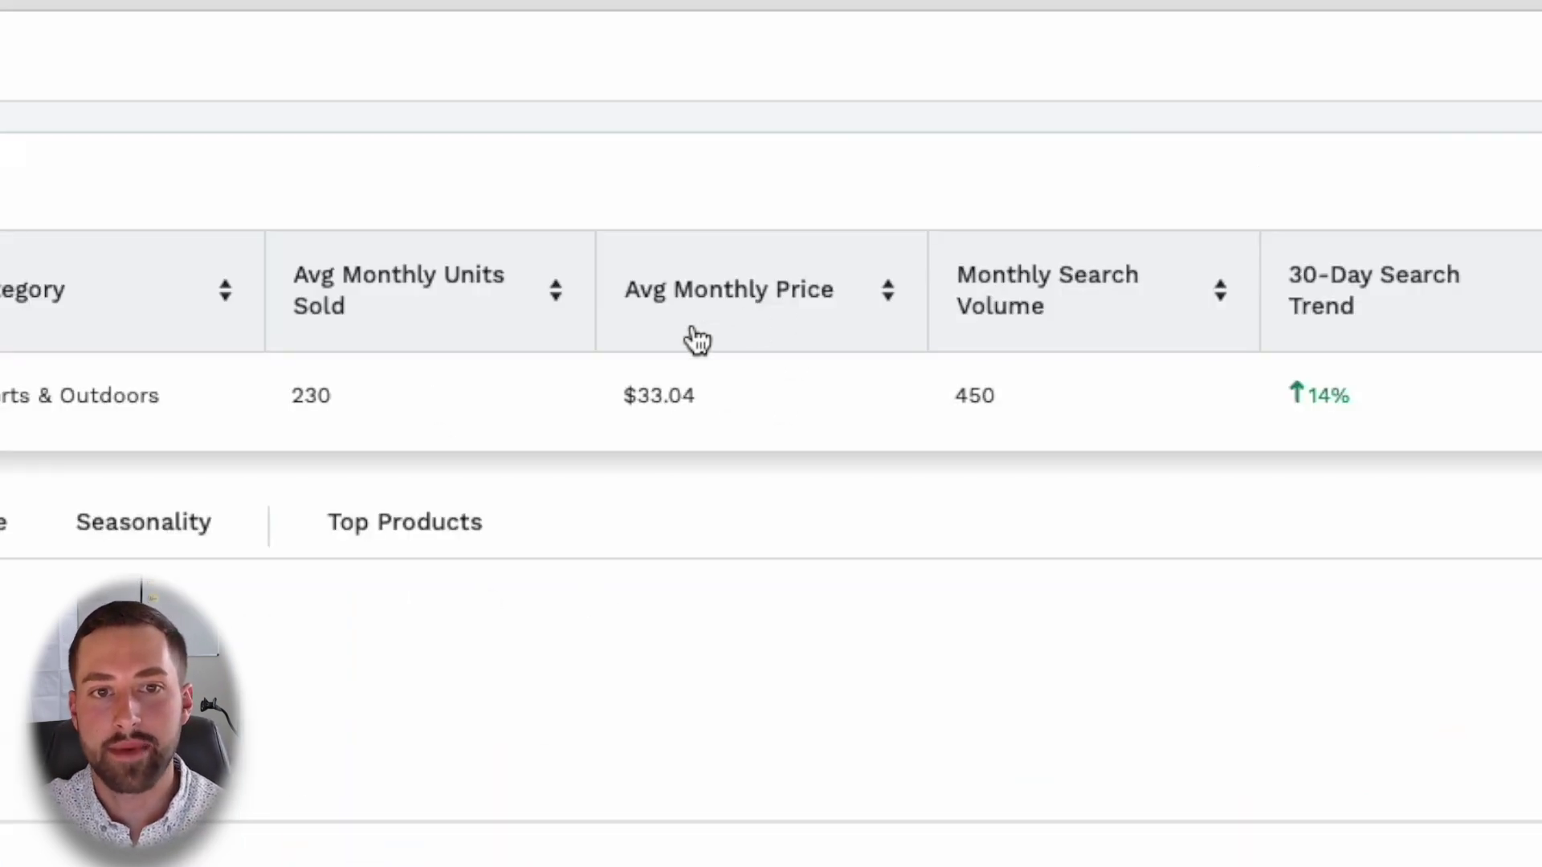
drag(713, 417, 620, 417)
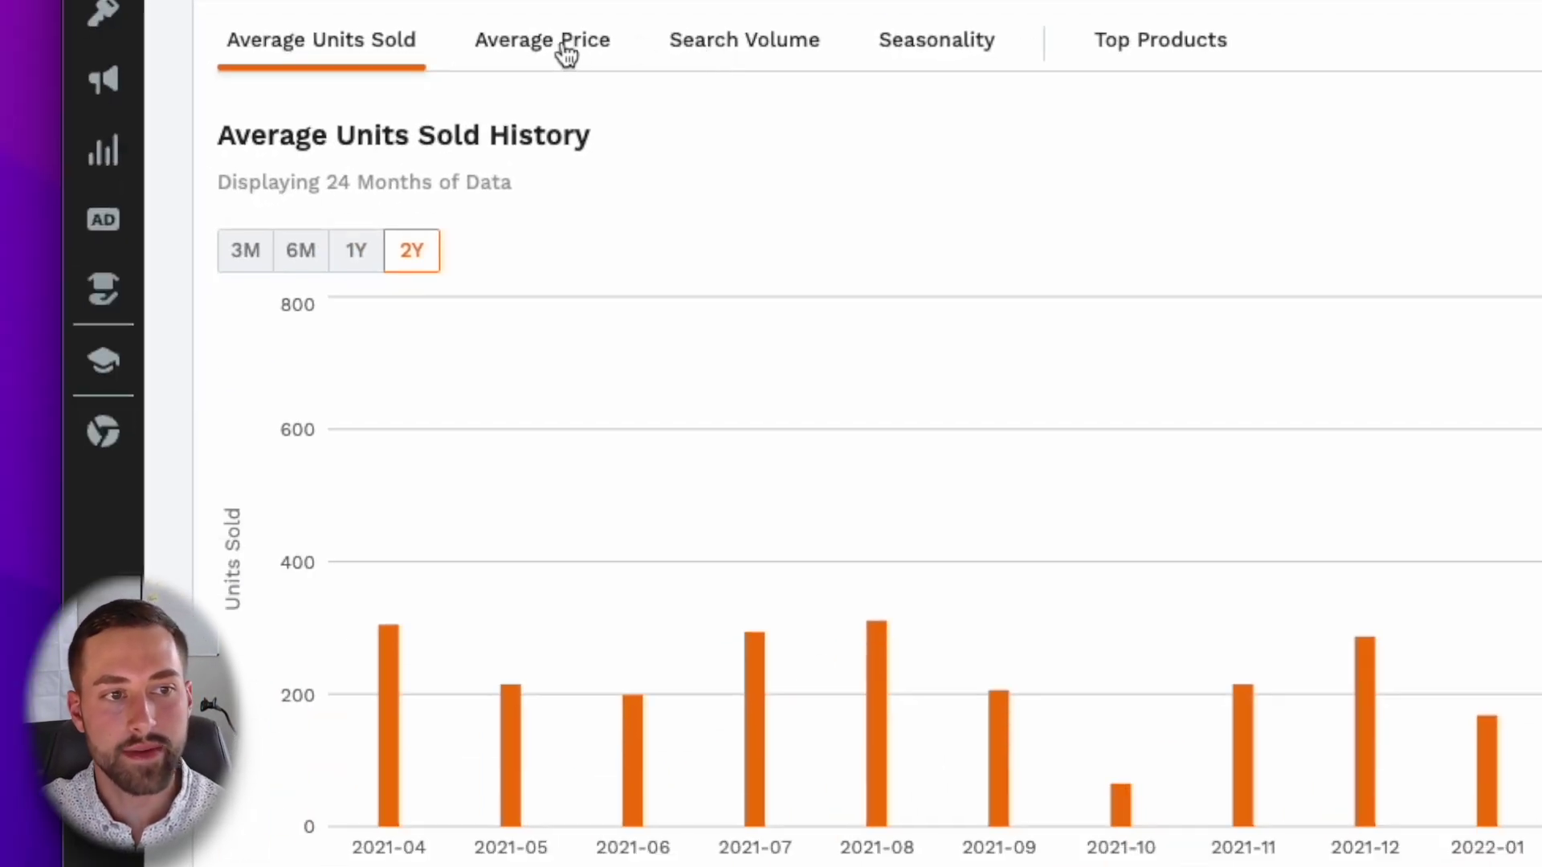
click(567, 55)
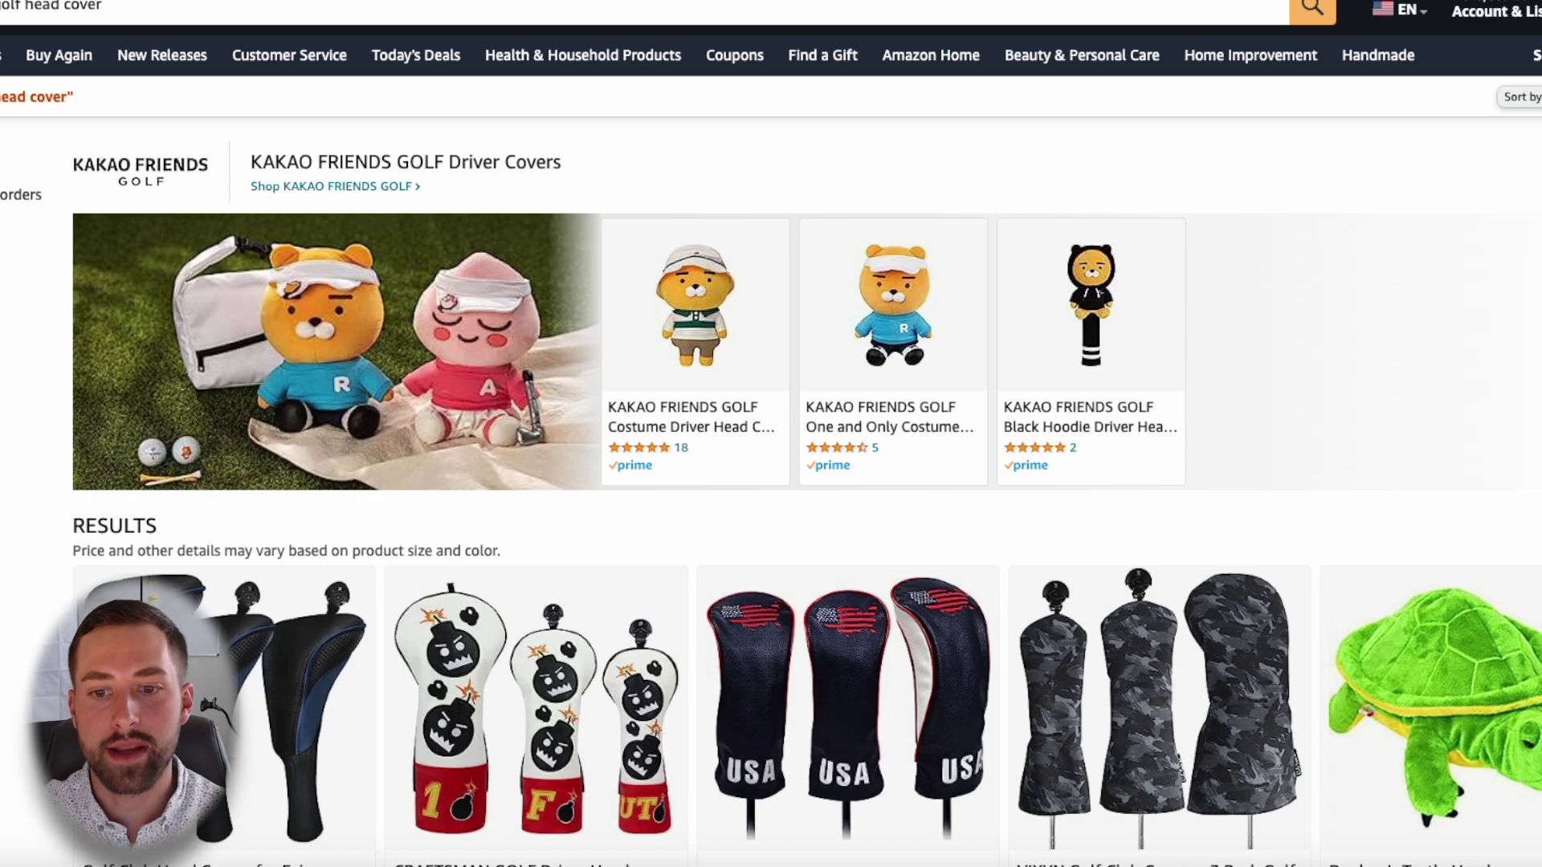
- Examine the prices, ratings and monthly sales of competing products in Amazon's golf head cover search results
scroll(771, 434, down, 4)
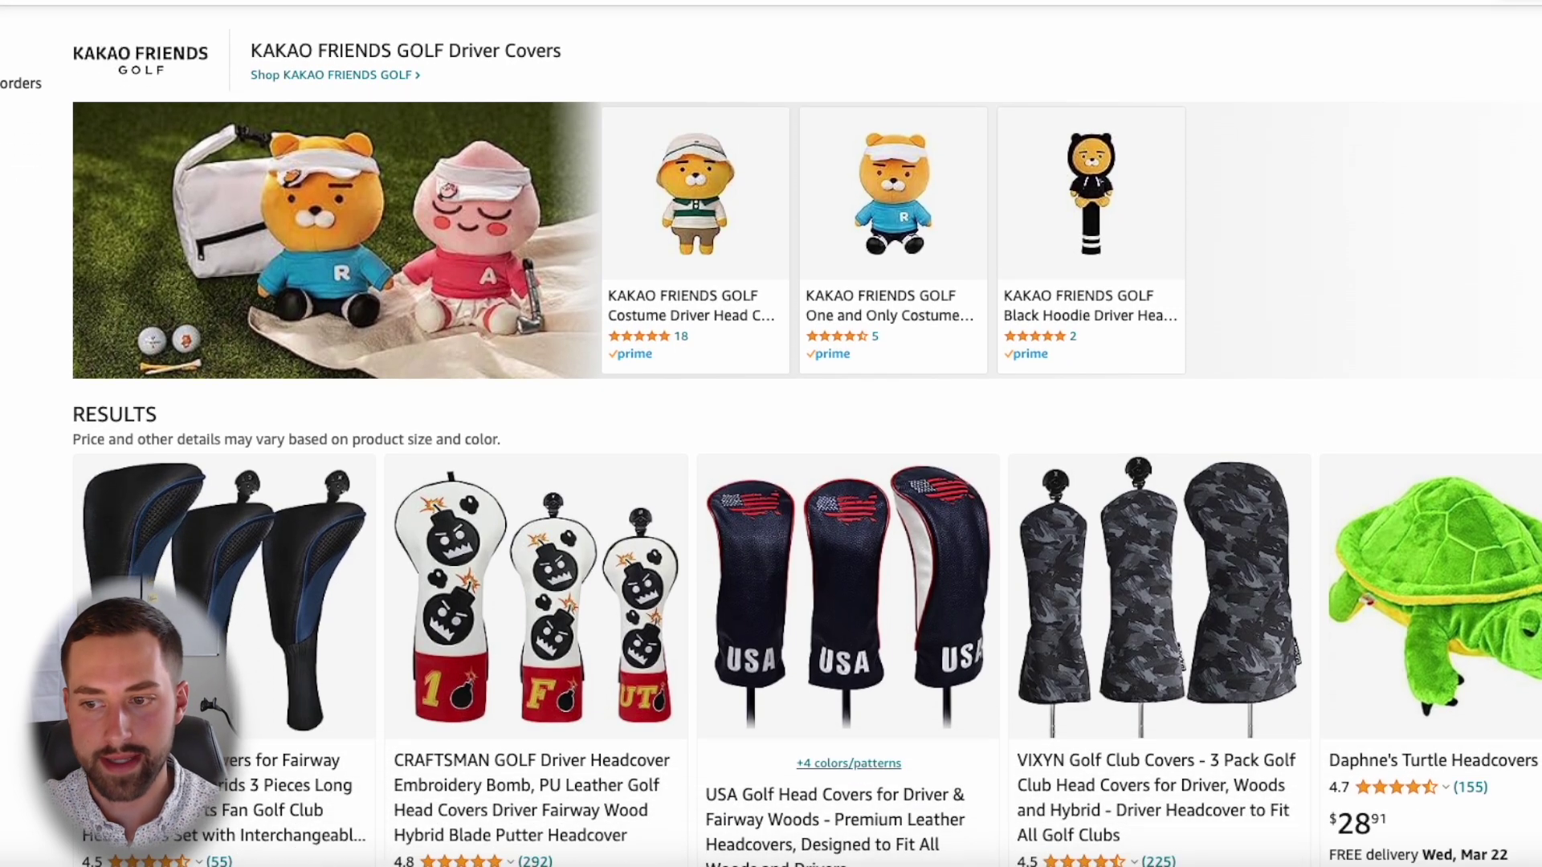
scroll(771, 434, down, 3)
scroll(771, 434, up, 1)
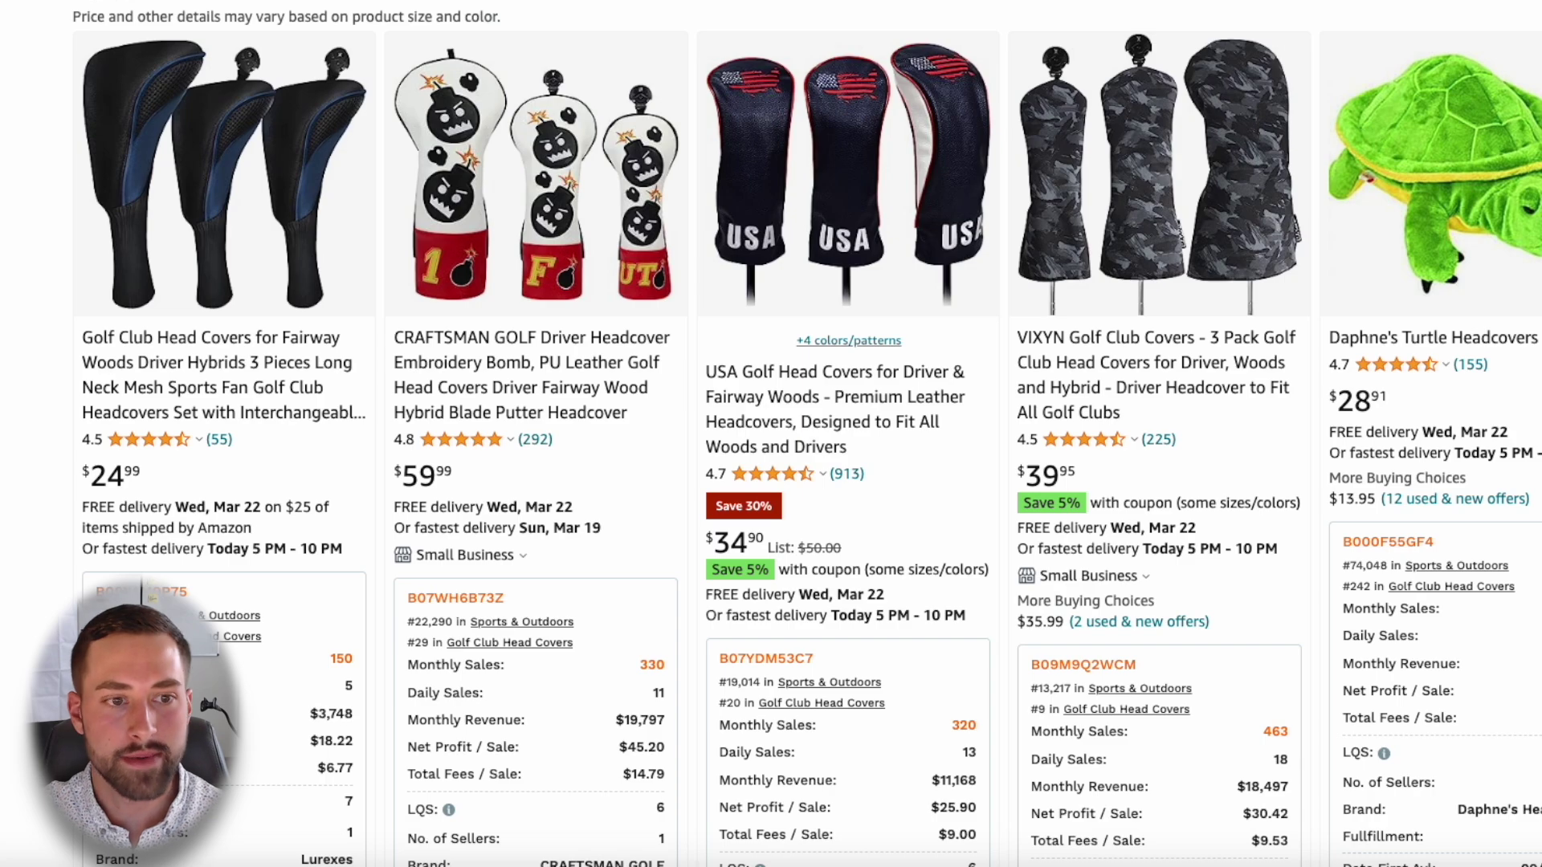
scroll(969, 401, down, 4)
scroll(970, 399, down, 12)
scroll(796, 292, up, 4)
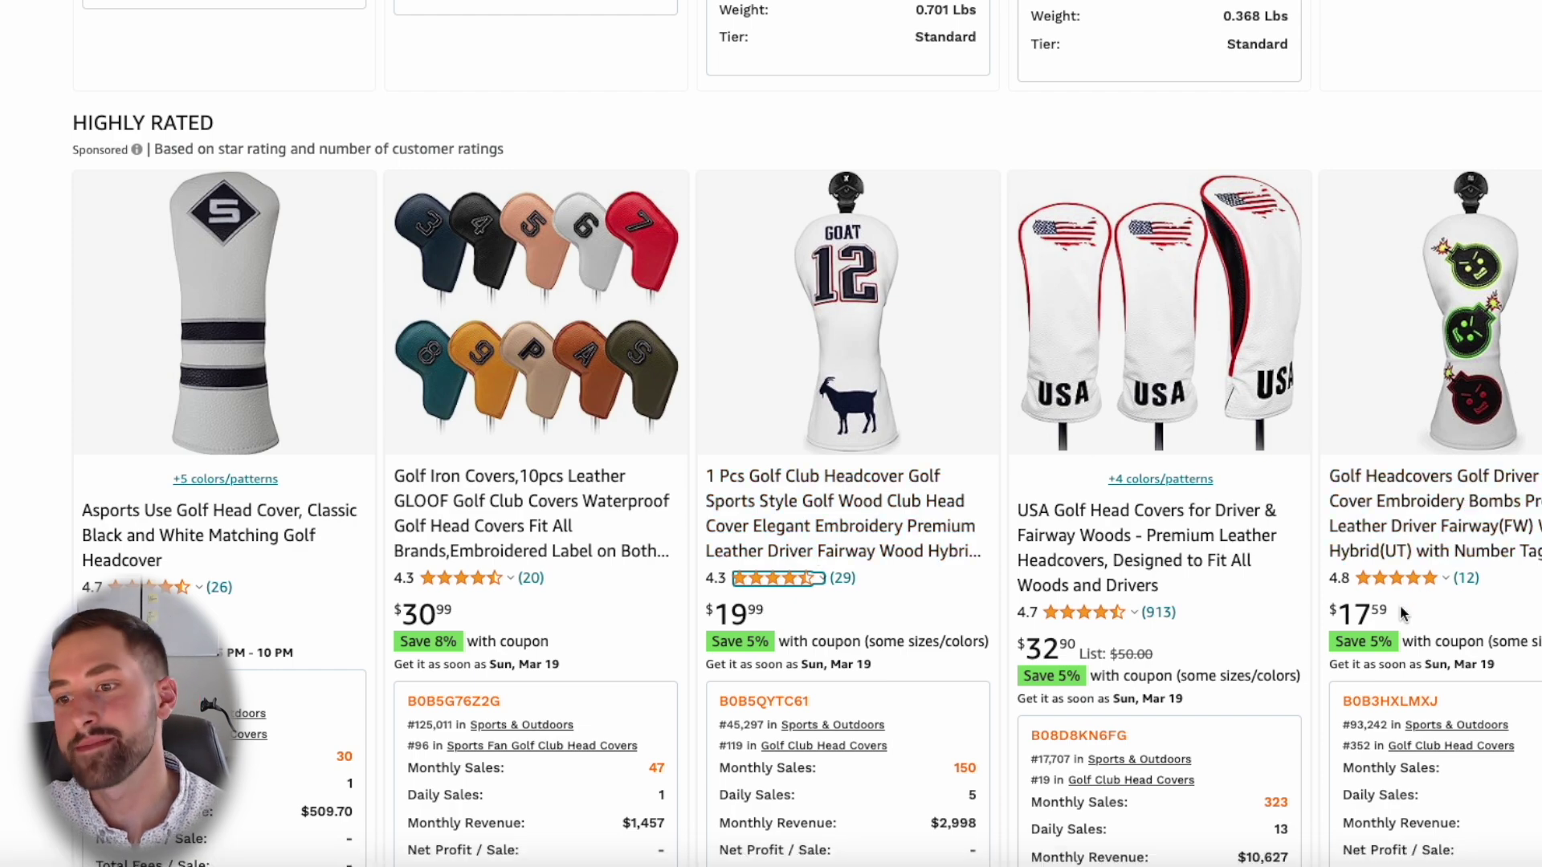
scroll(1409, 572, down, 10)
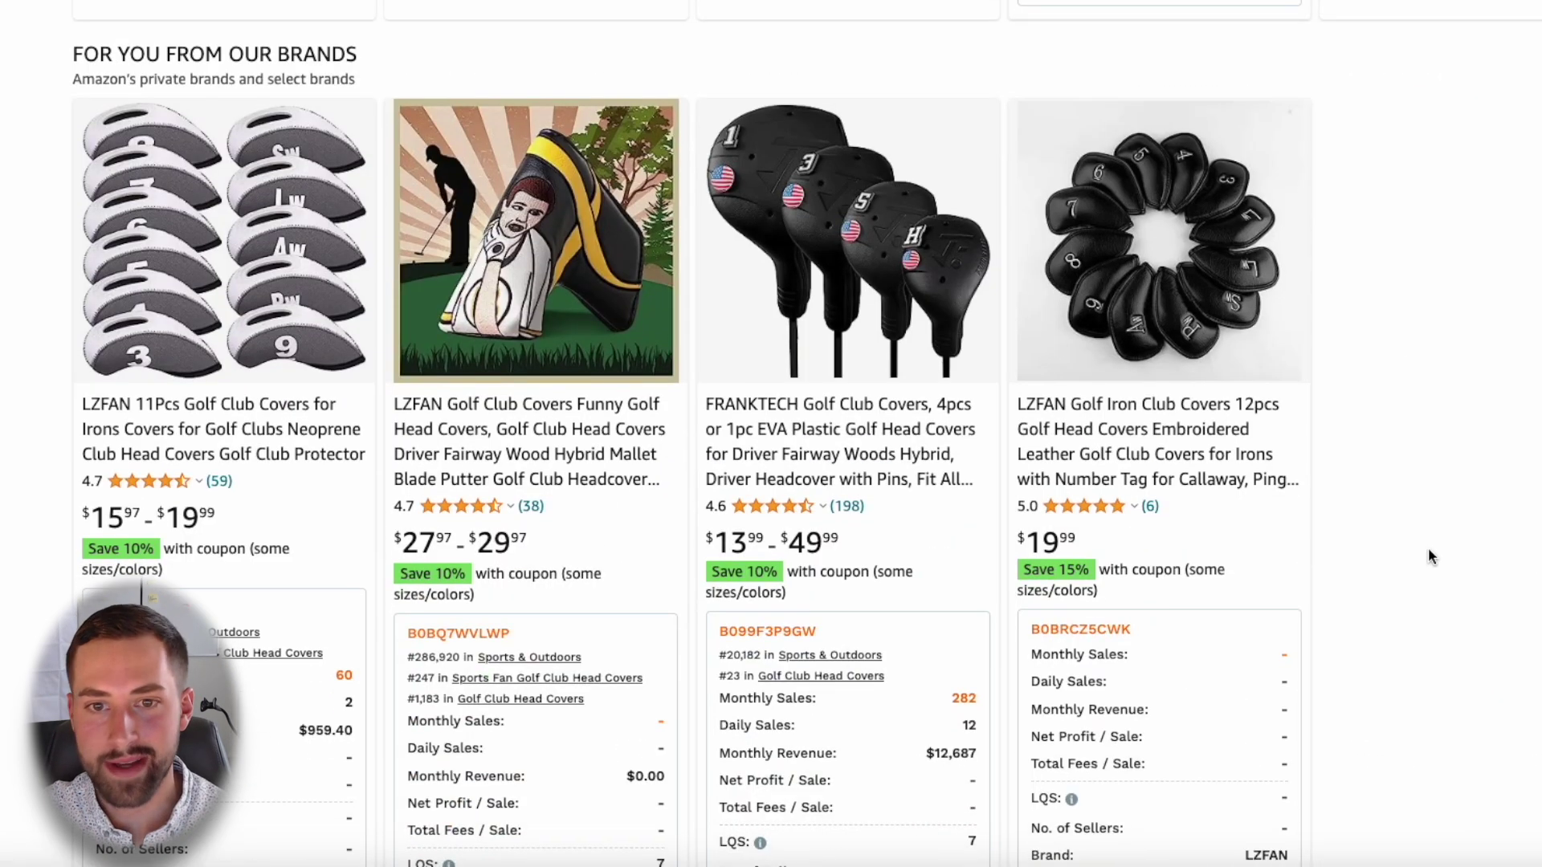
scroll(1428, 547, down, 10)
scroll(1428, 553, down, 15)
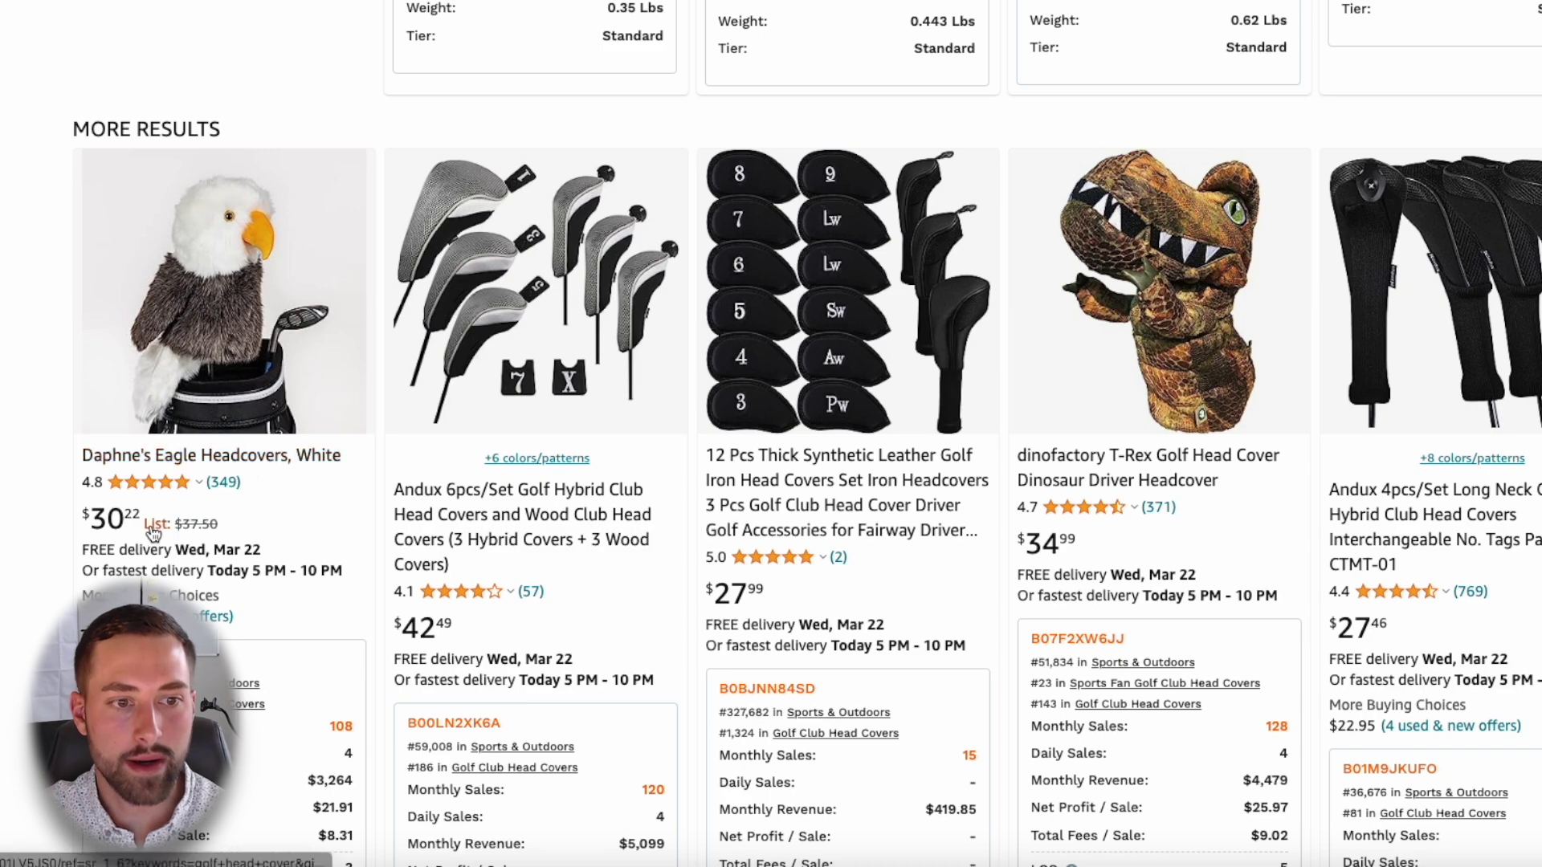
scroll(566, 503, down, 10)
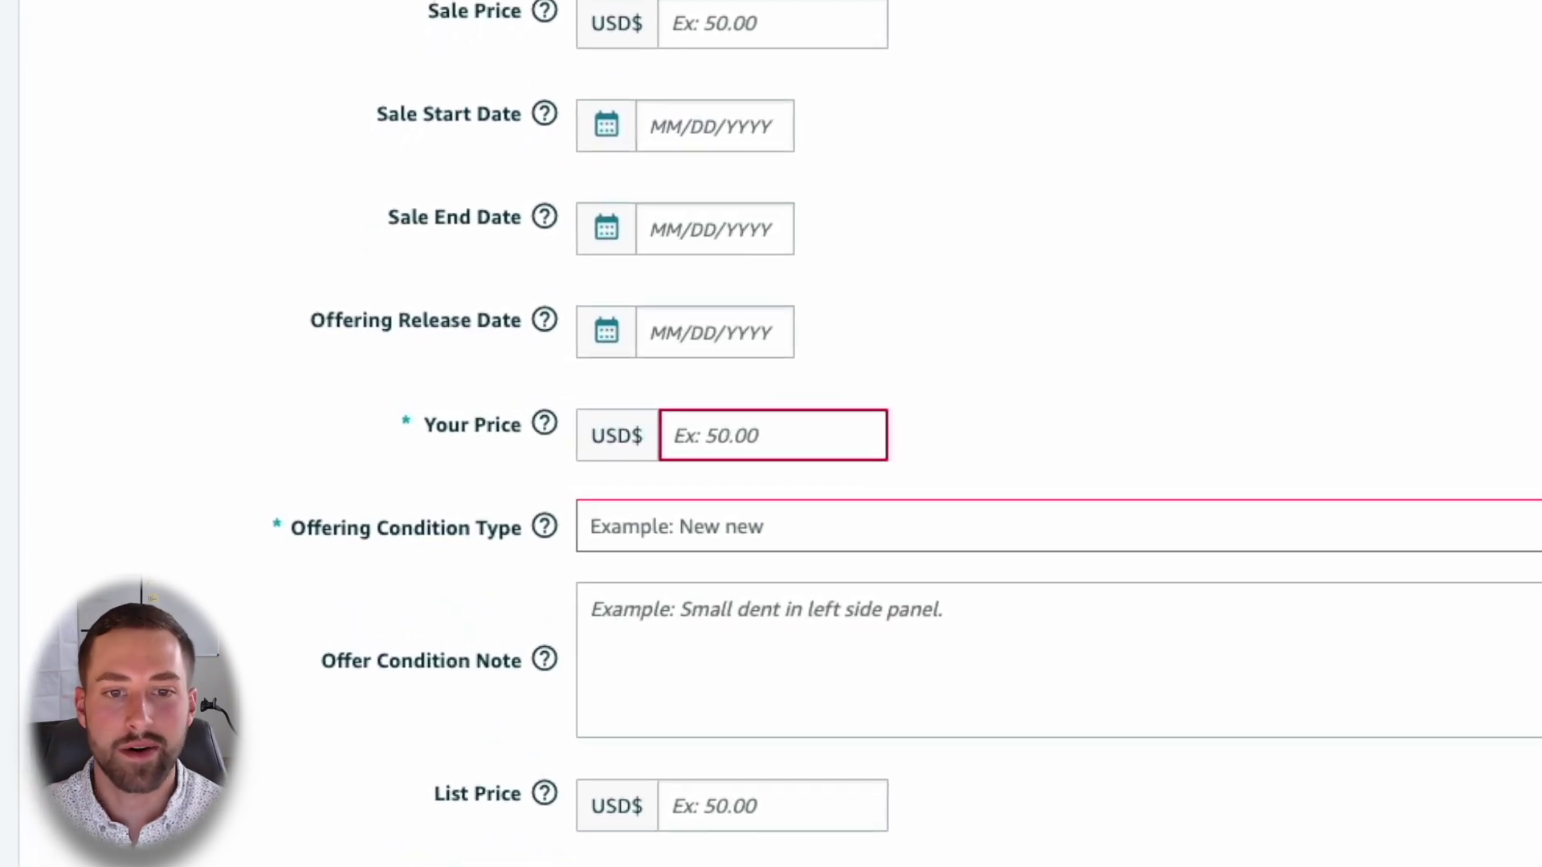
- In the Seller Central offer, set Your Price to USD 25.99 and the Offering Condition Type to New
text(25.99)
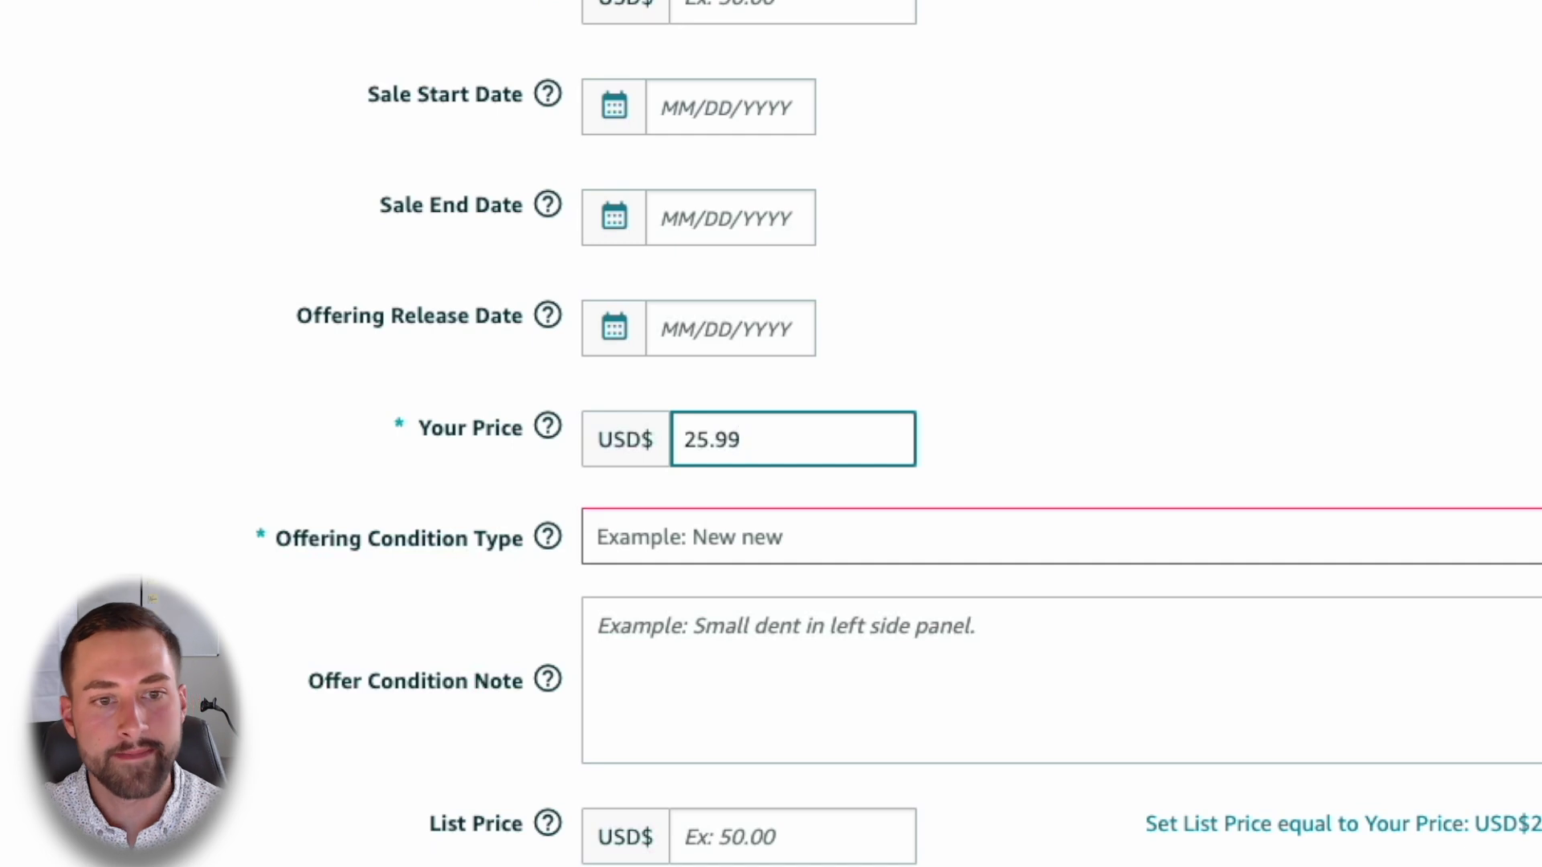
key(Tab)
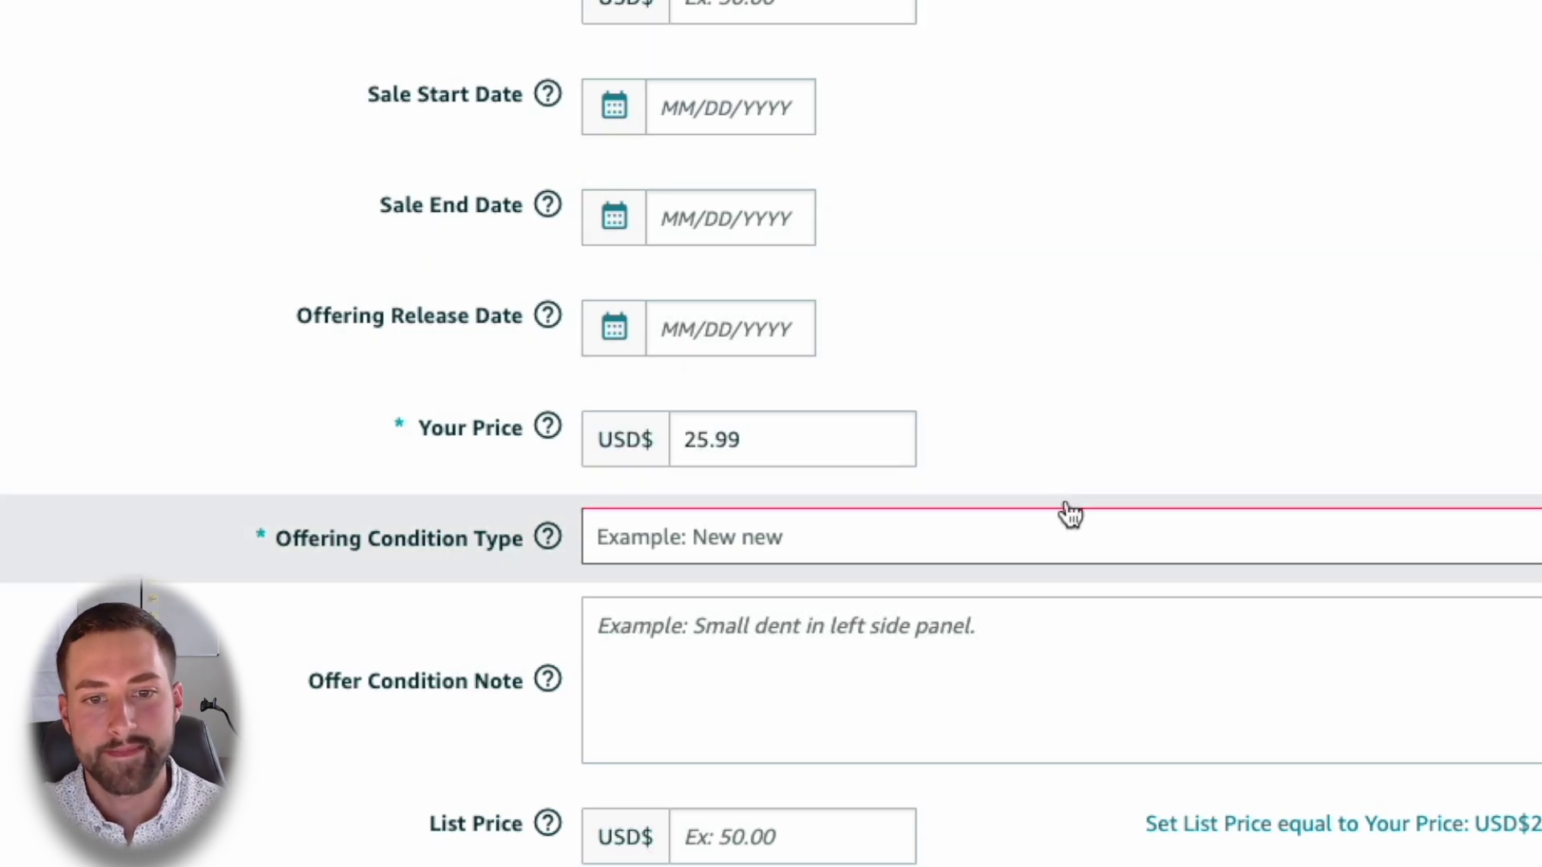
click(783, 449)
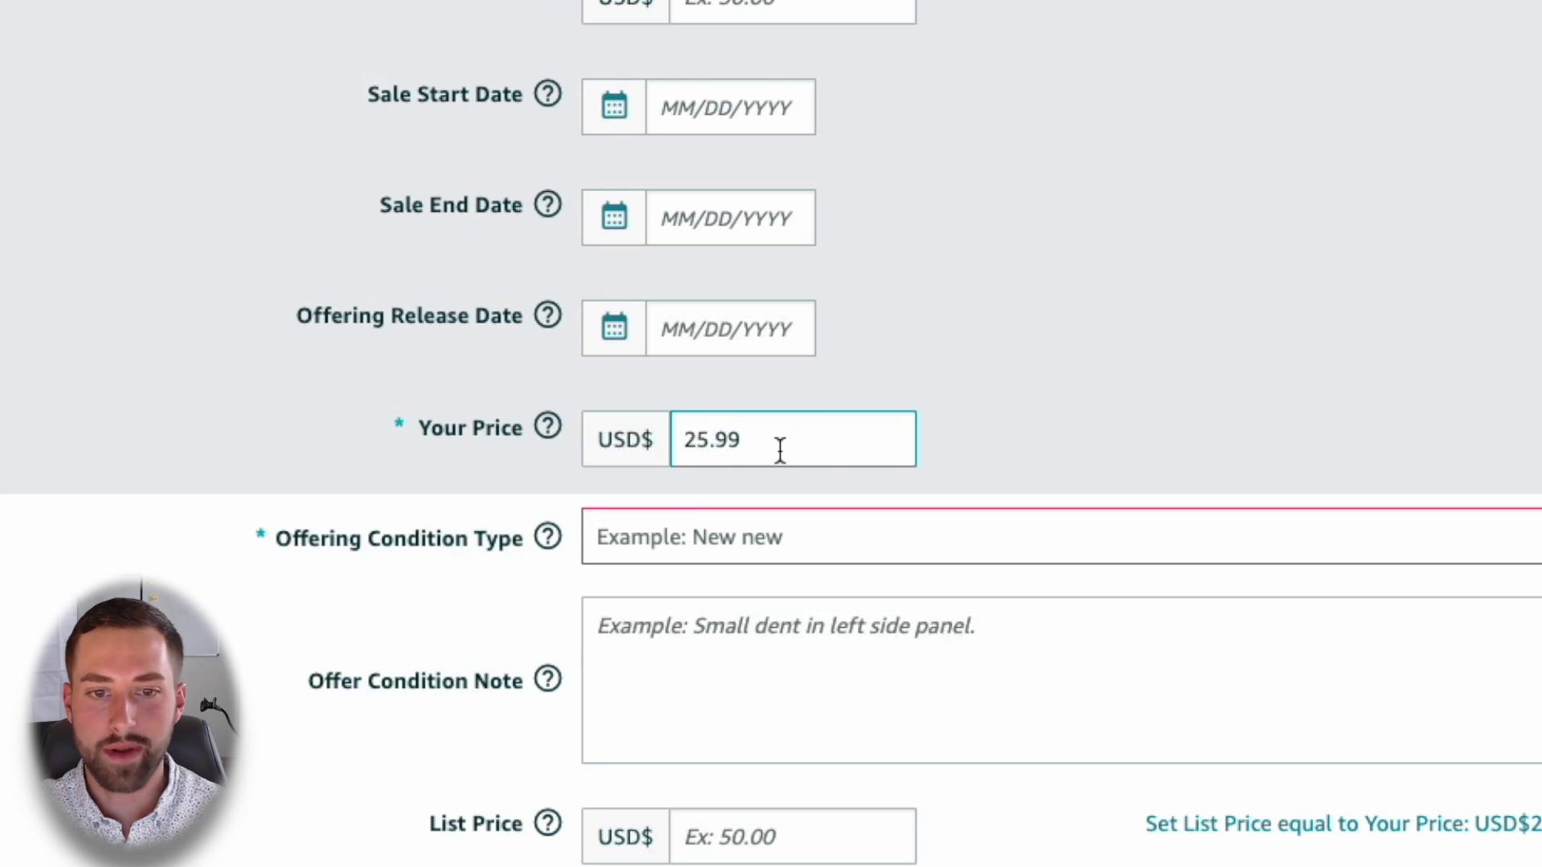
scroll(780, 450, down, 5)
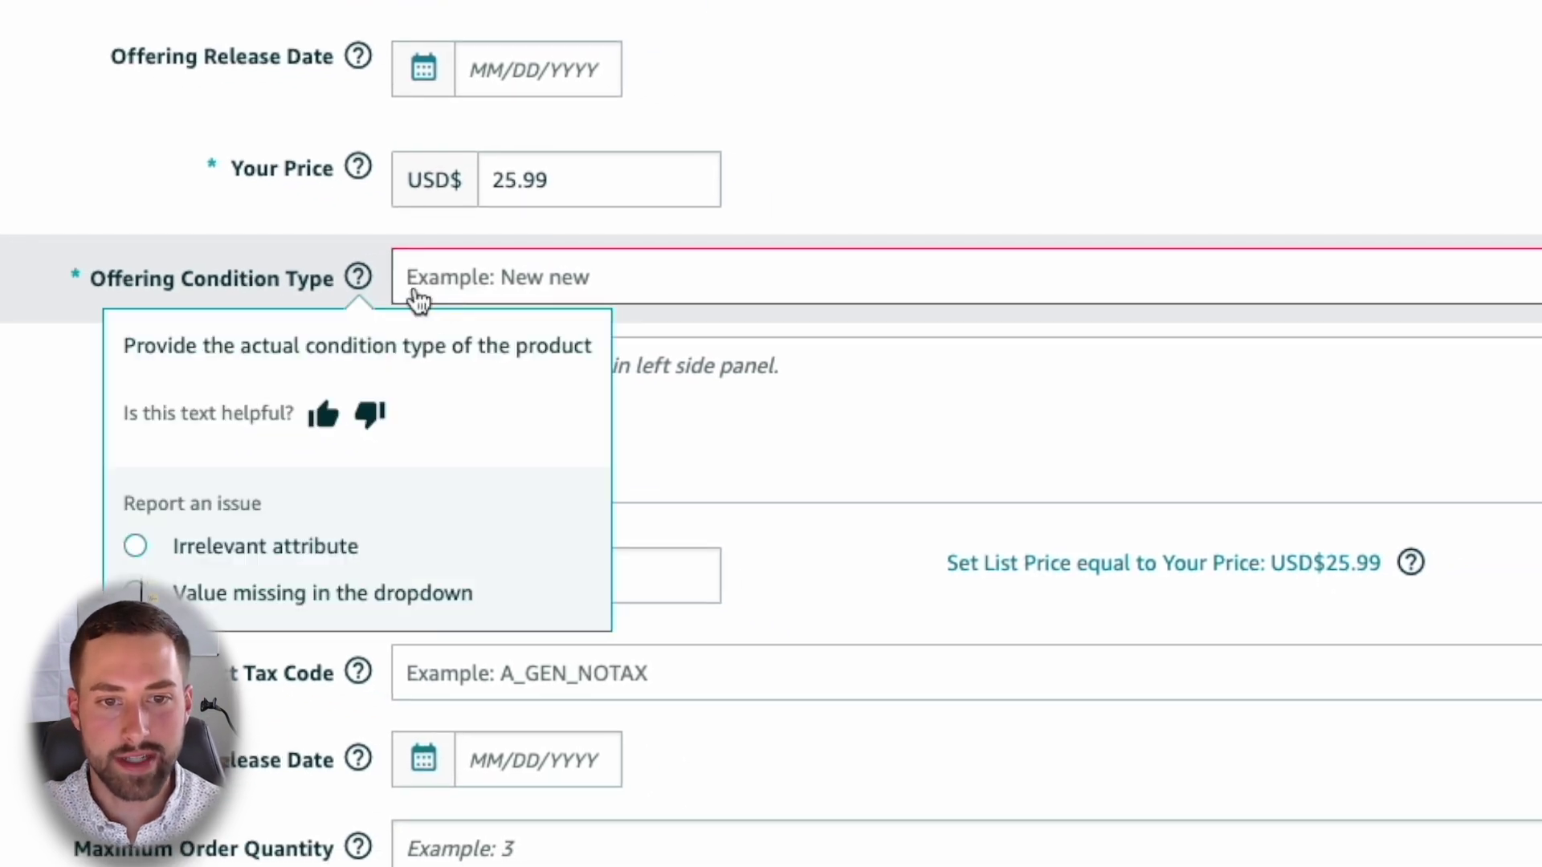
click(516, 295)
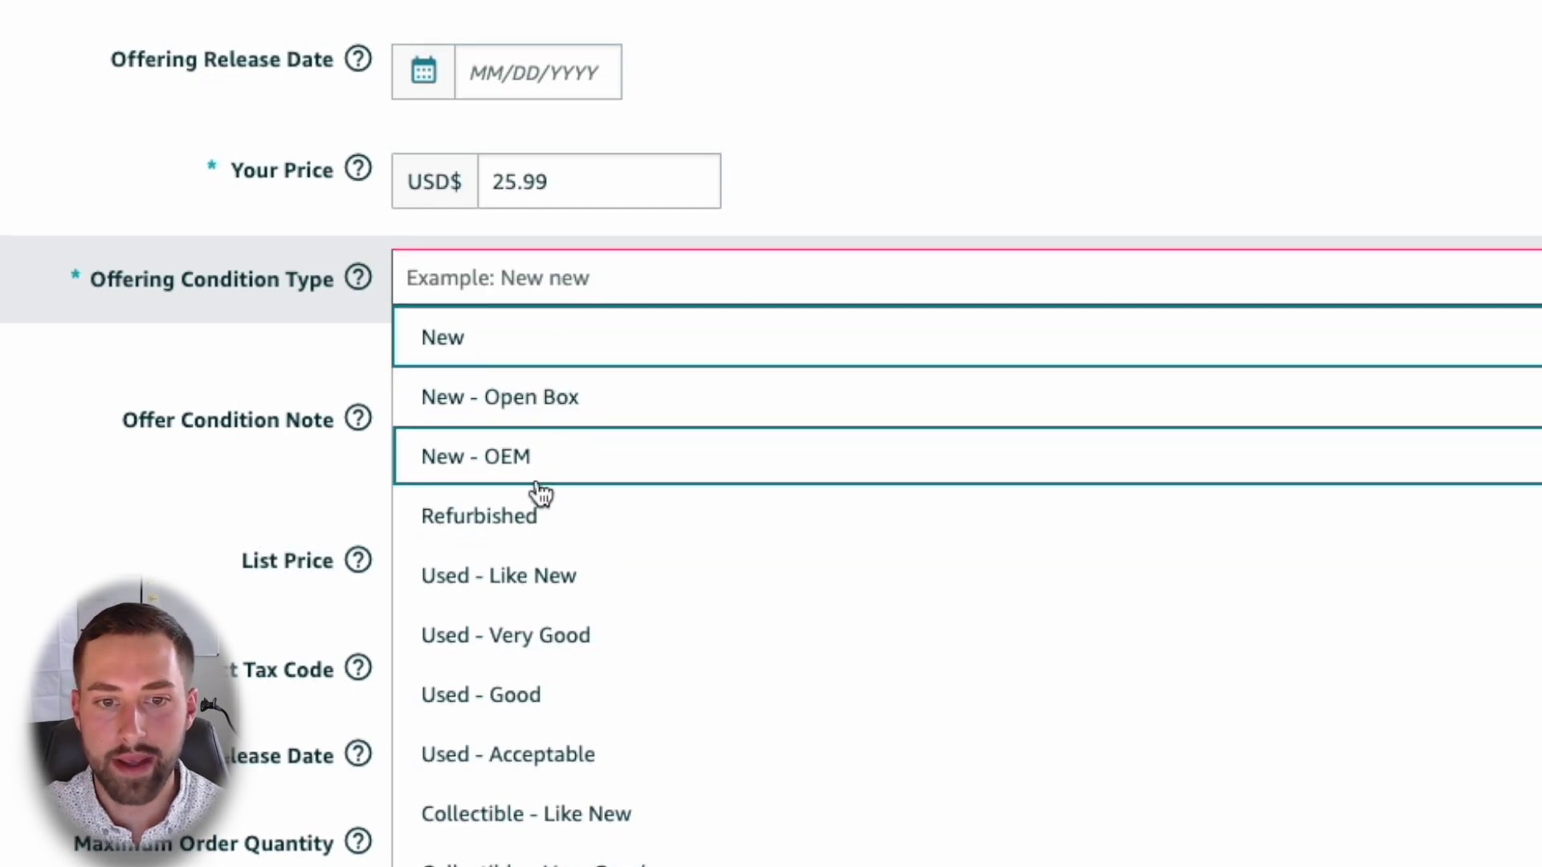
click(462, 341)
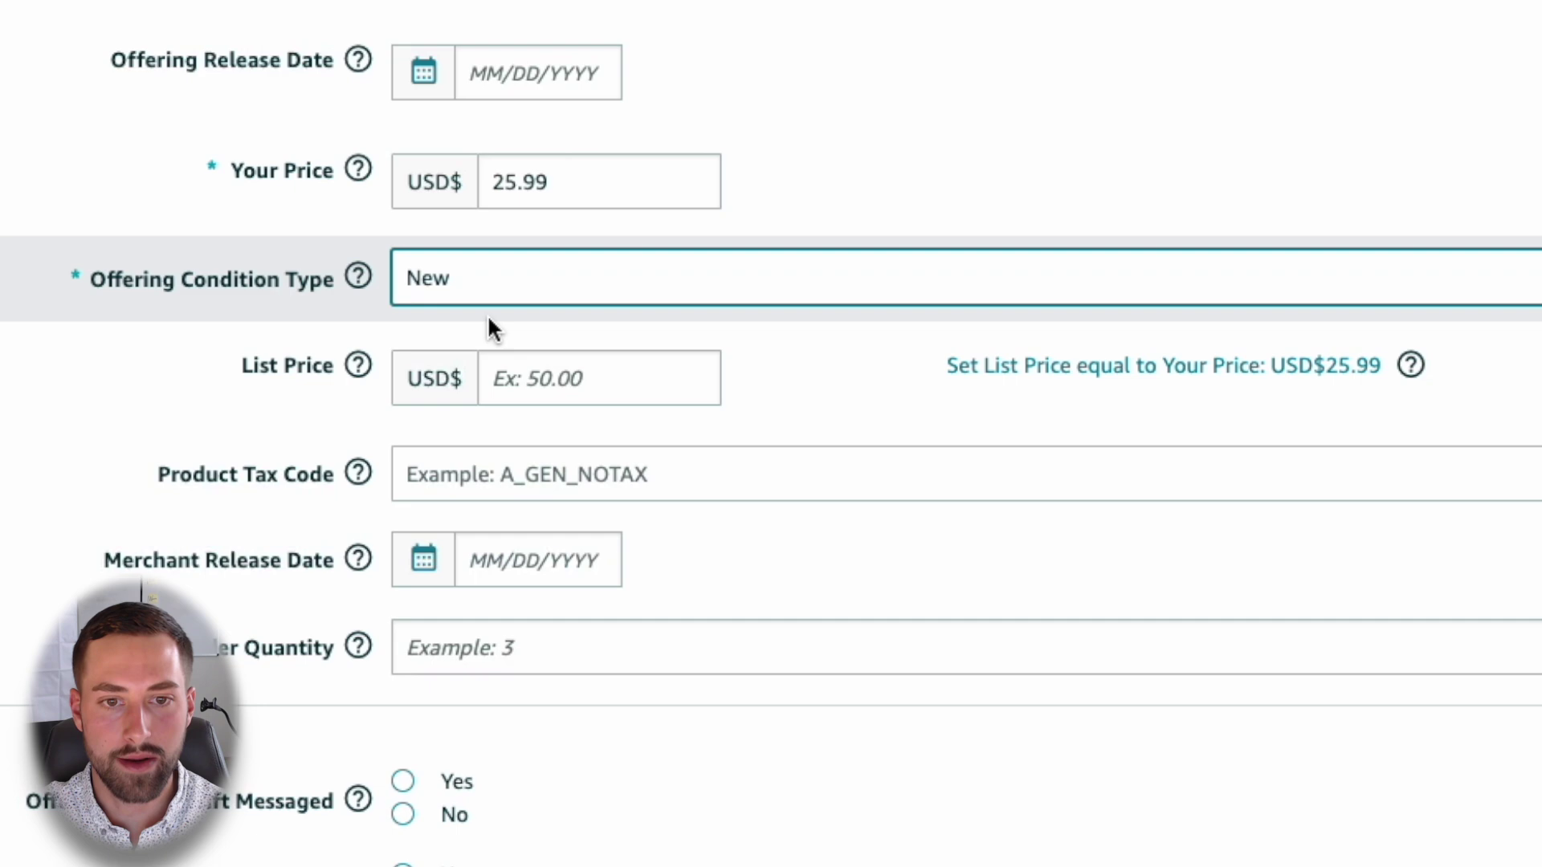
- Set the offer's List Price to USD 25.99
click(634, 363)
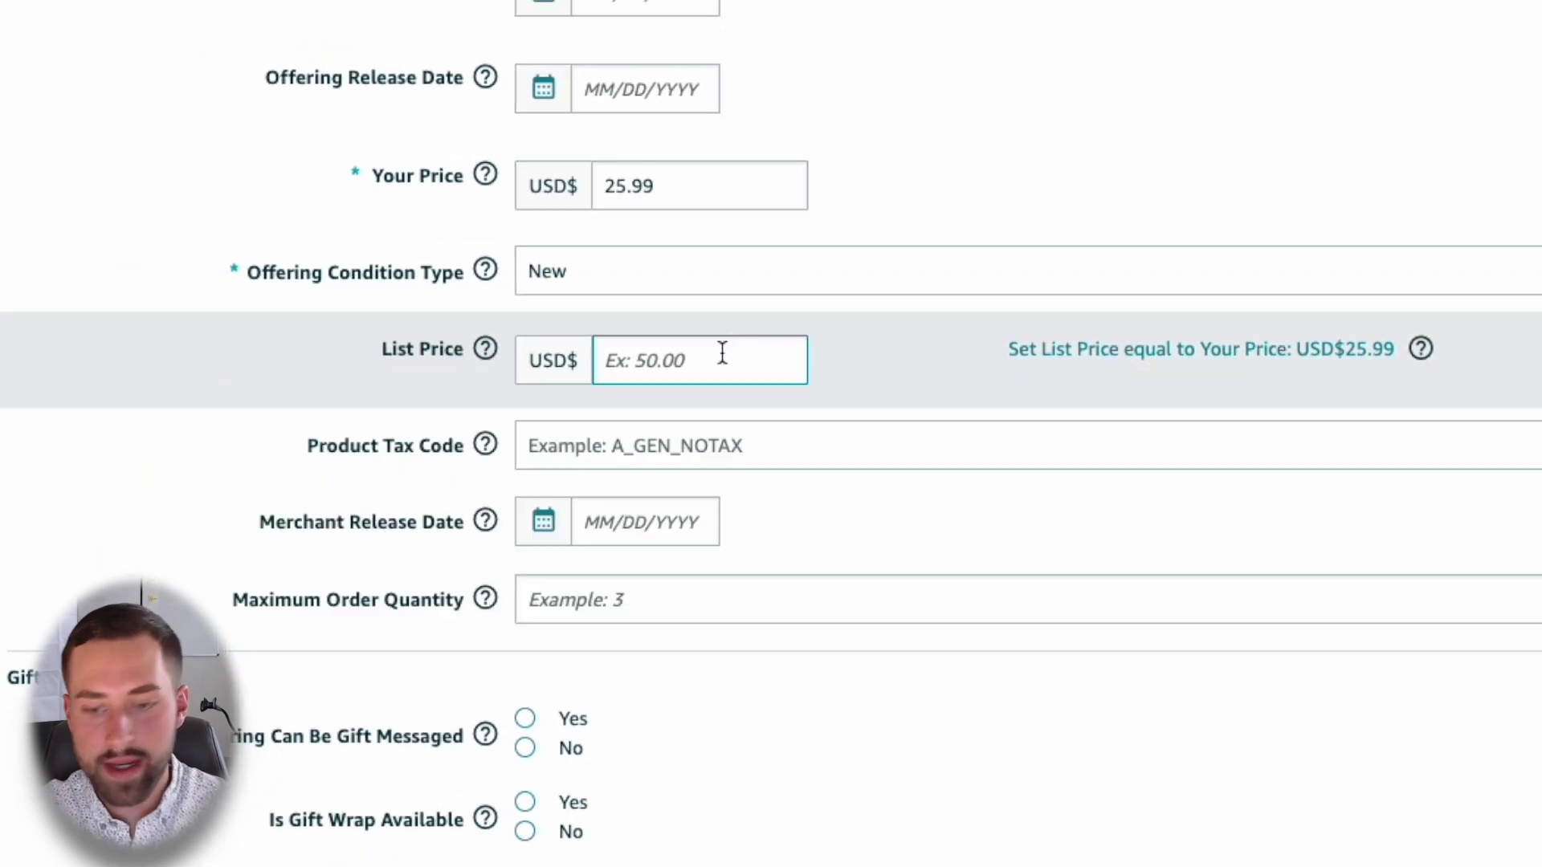
text(25.99)
click(9, 372)
- Set the offer's Import Designation to Imported
scroll(6, 371, down, 1)
scroll(4, 371, down, 8)
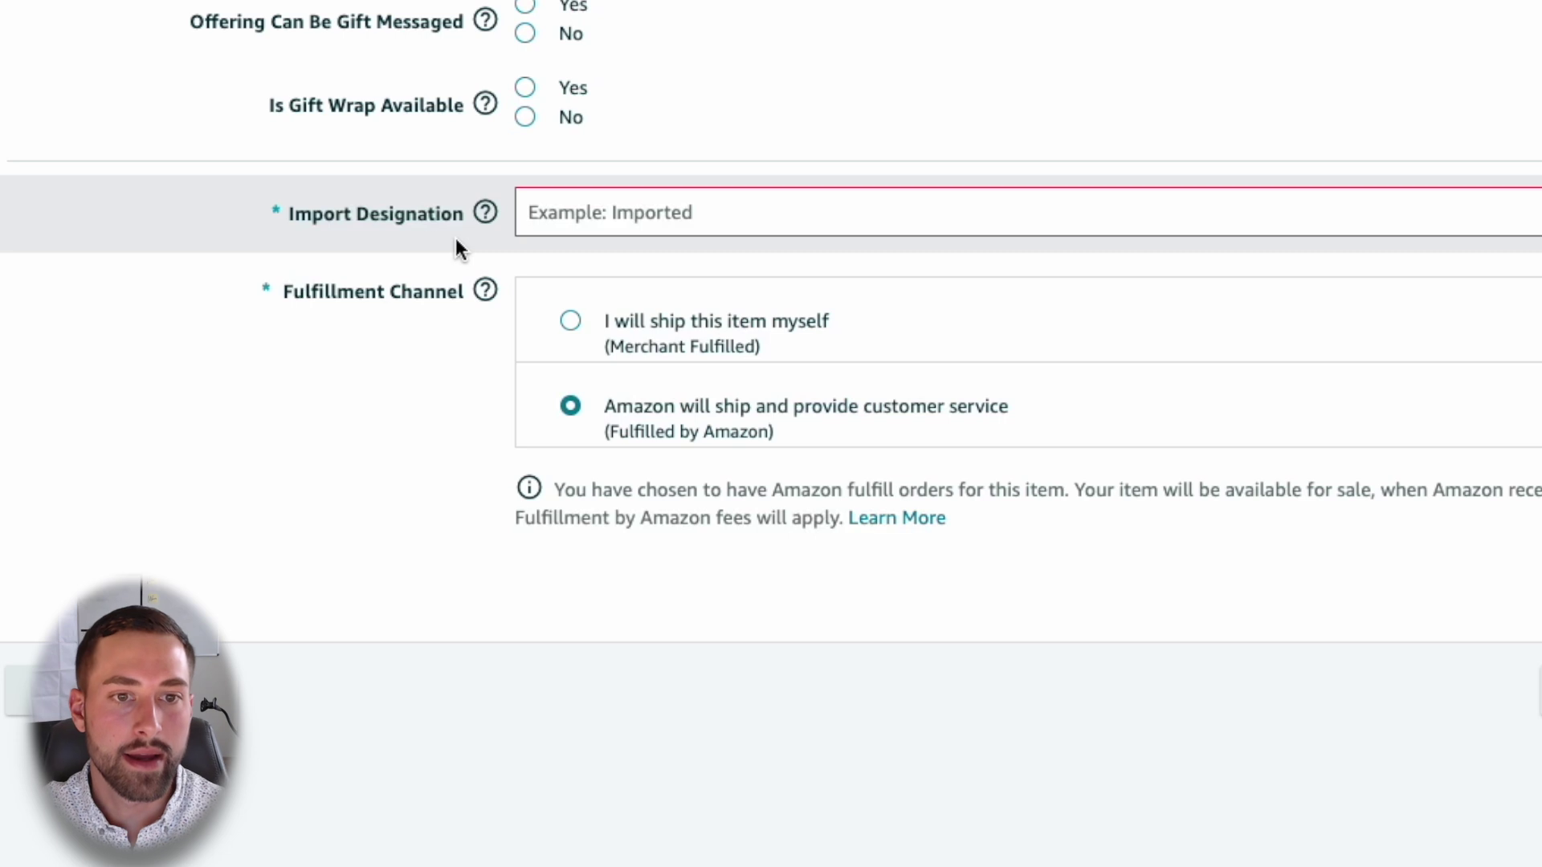
click(663, 218)
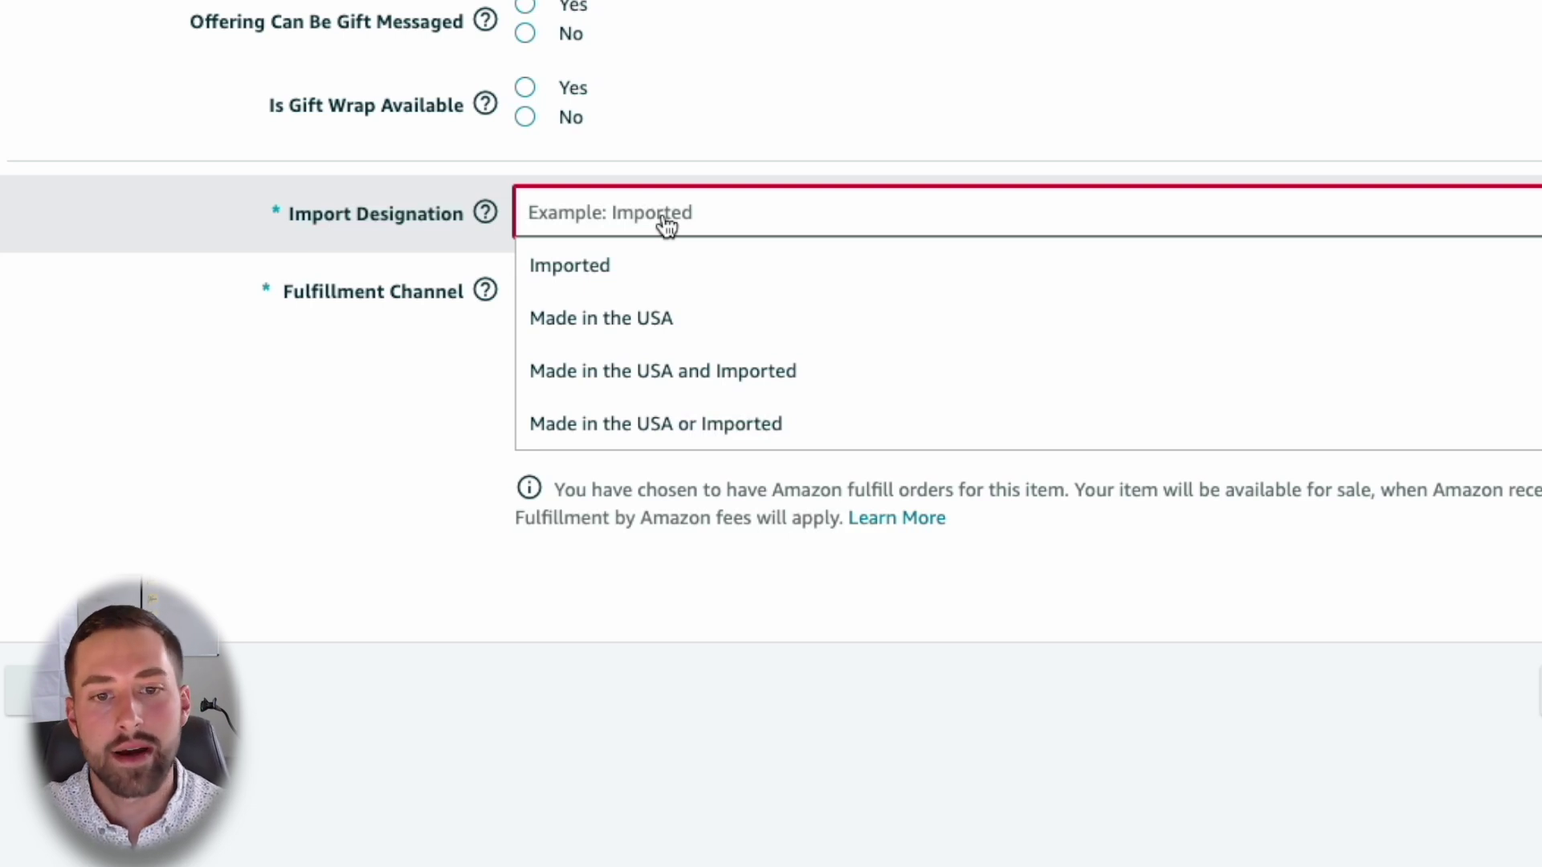
click(662, 279)
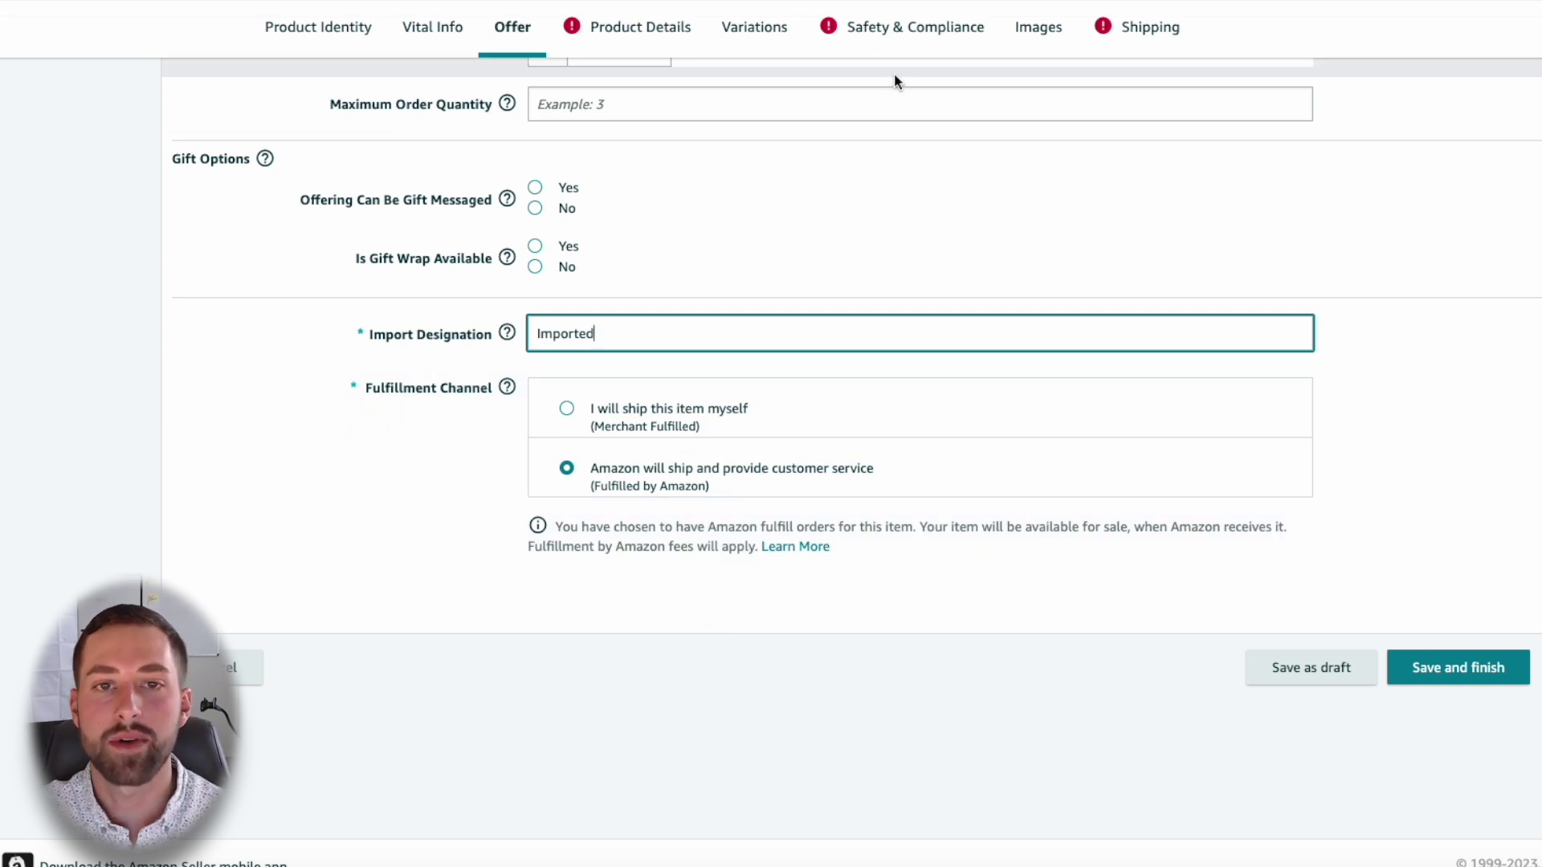
- Open the listing's Product Details section and go to the Generic Keyword field
click(646, 35)
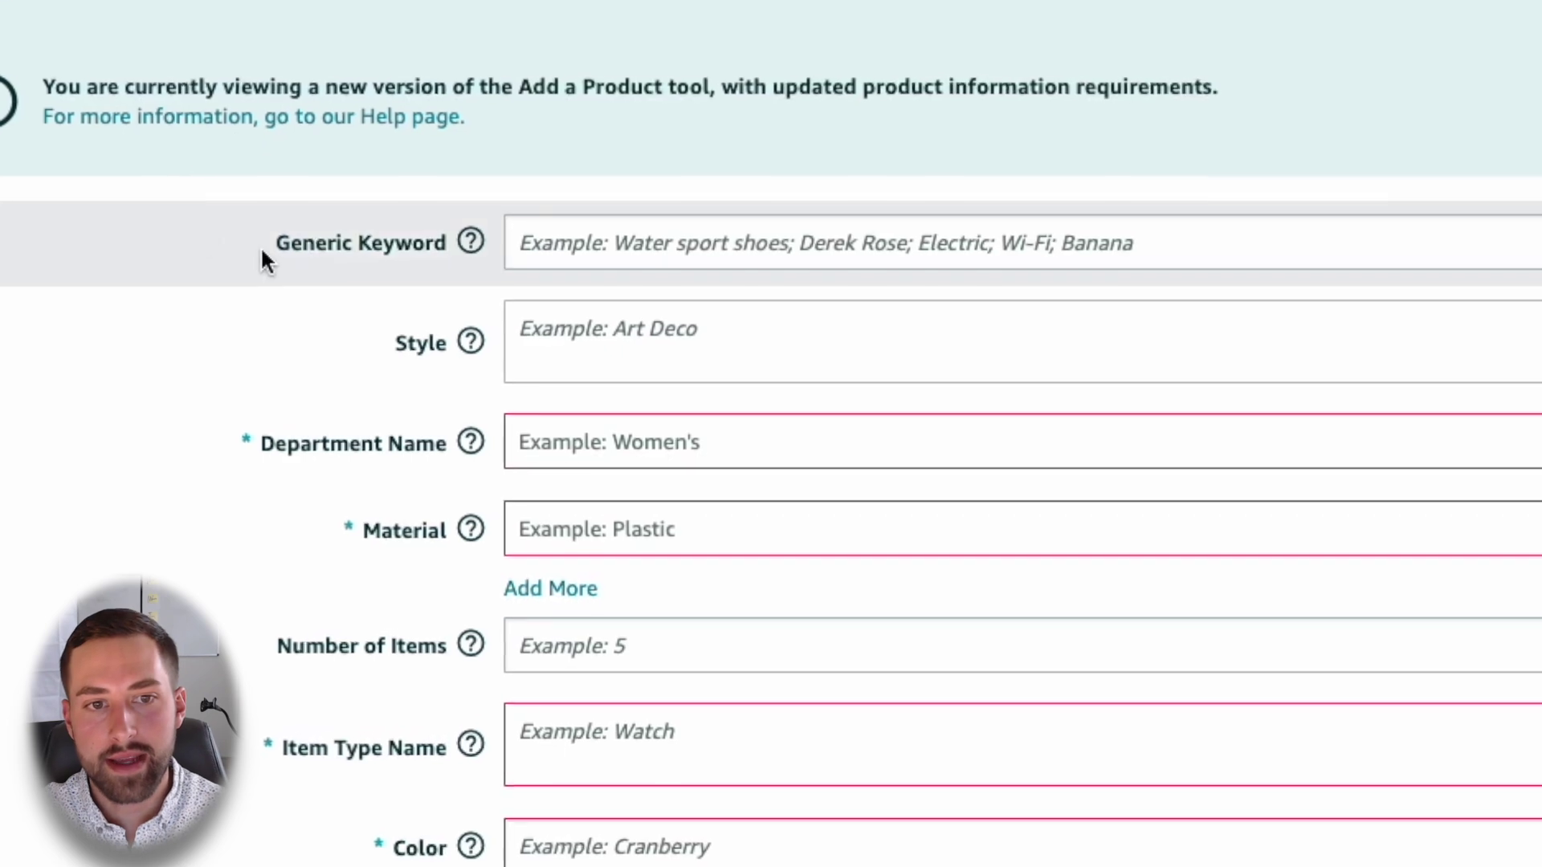
drag(273, 241, 444, 255)
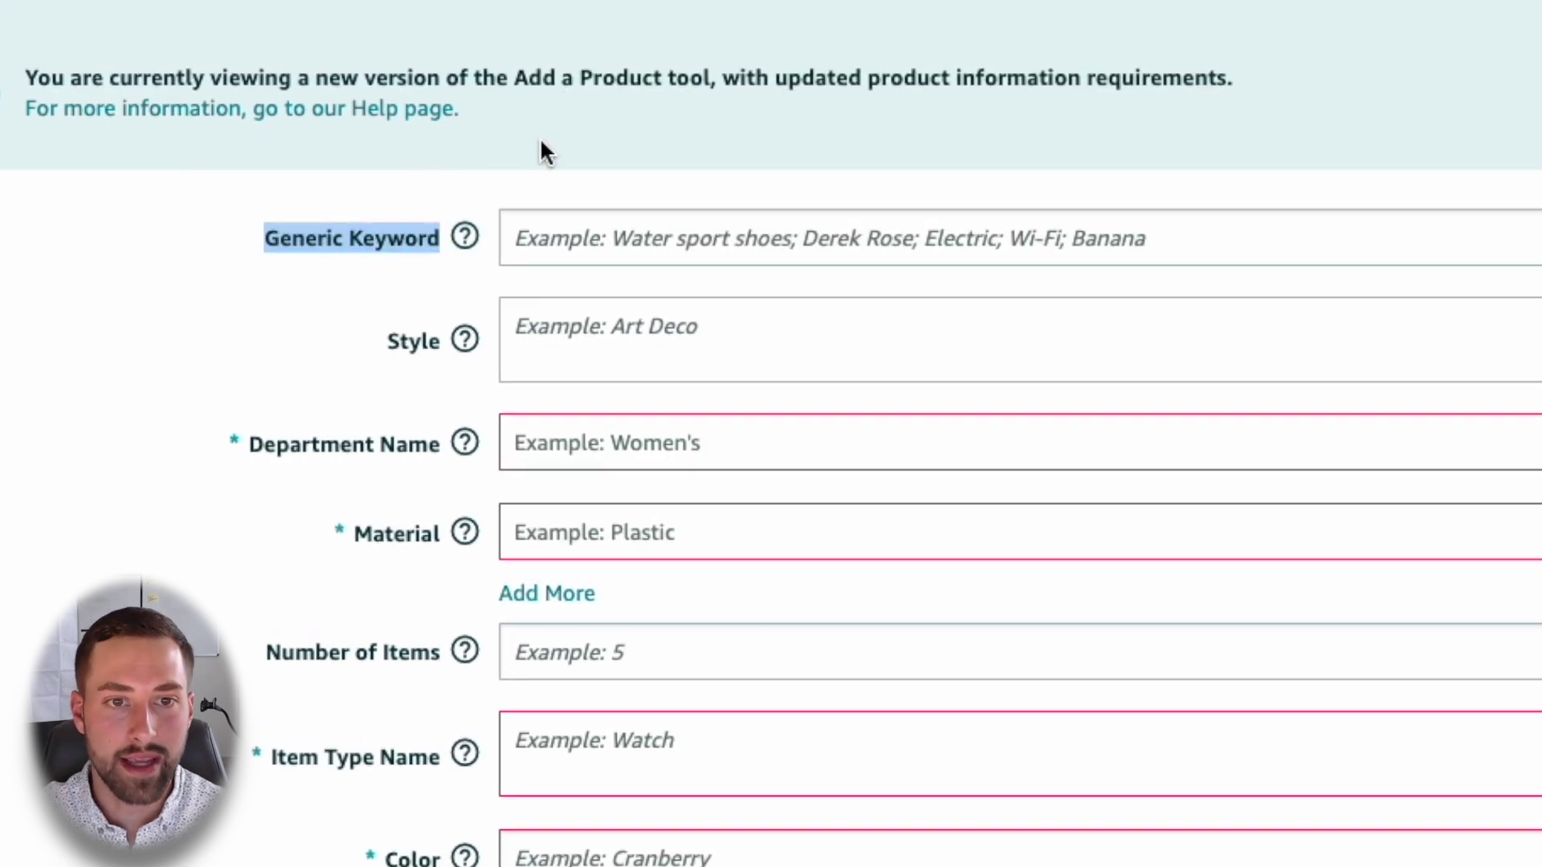
click(605, 156)
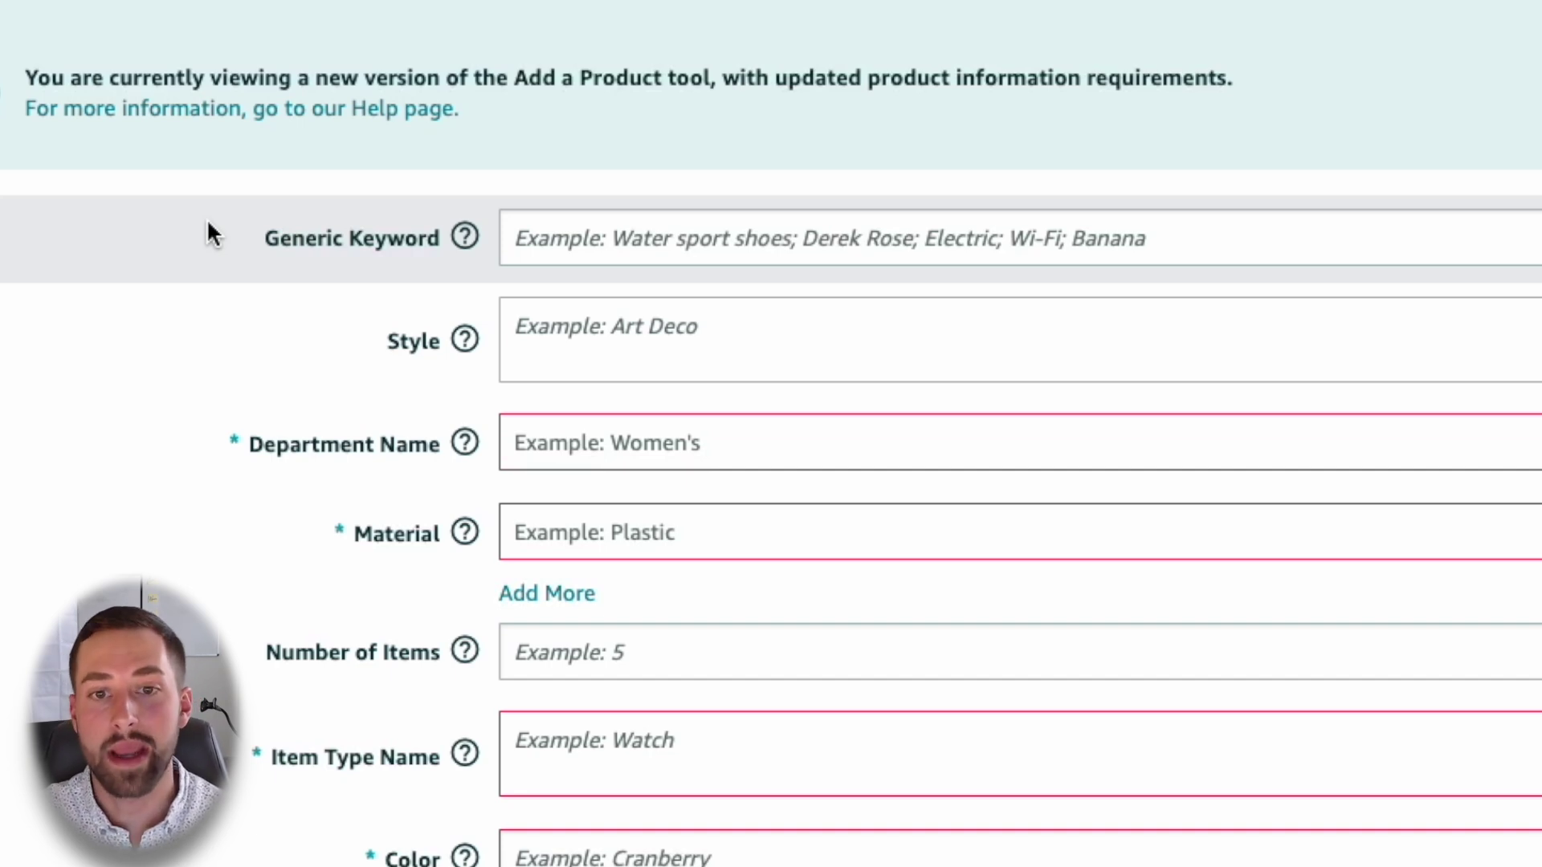
click(810, 239)
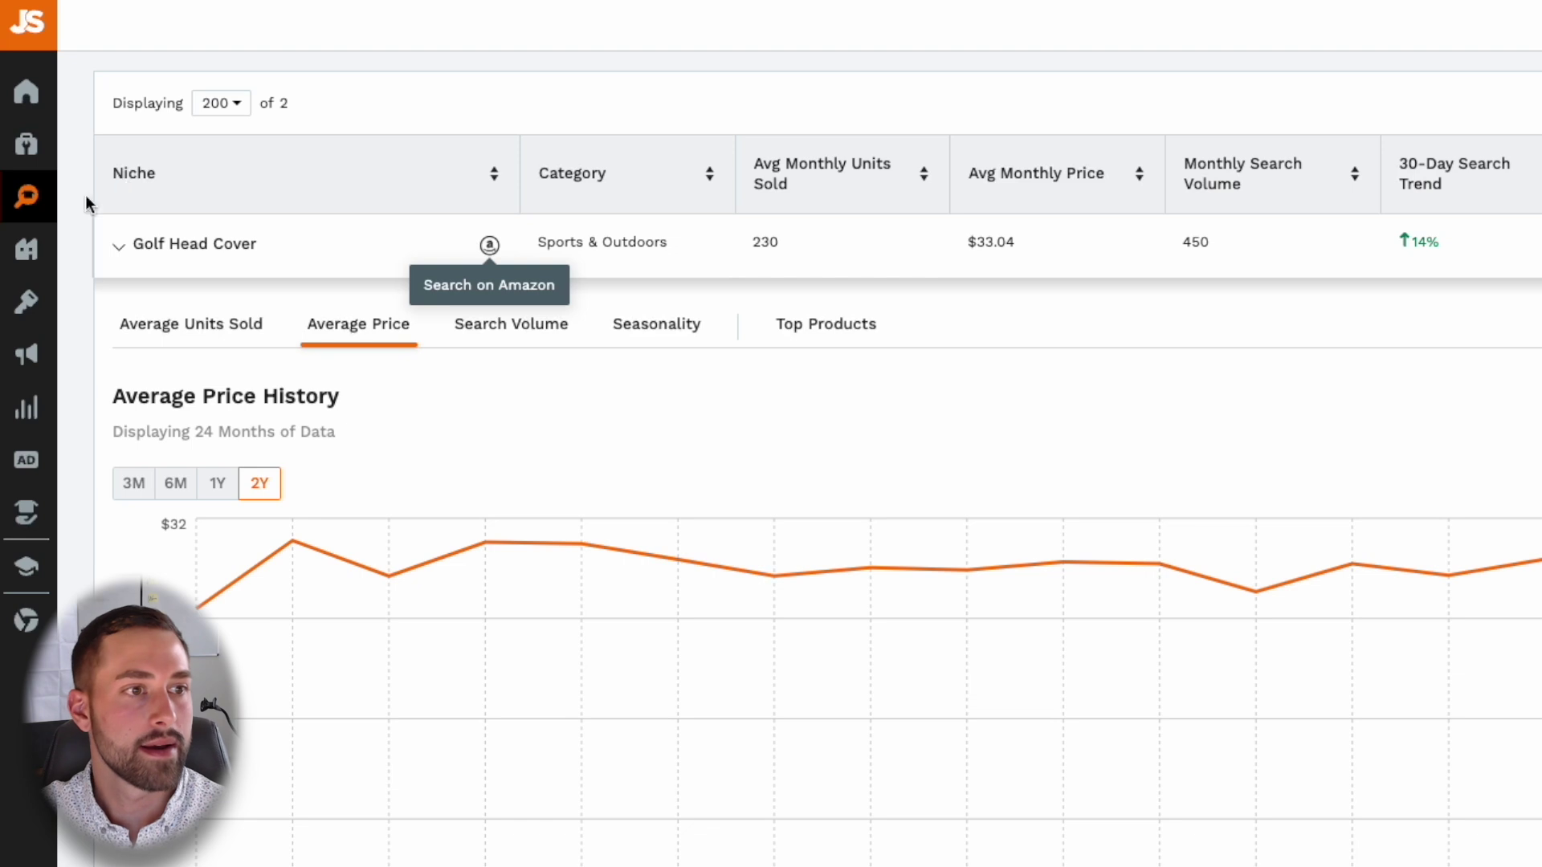
- Switch to Jungle Scout's Keyword Scout and search the United States marketplace for "golf driver head cover"
mouse_move(78, 297)
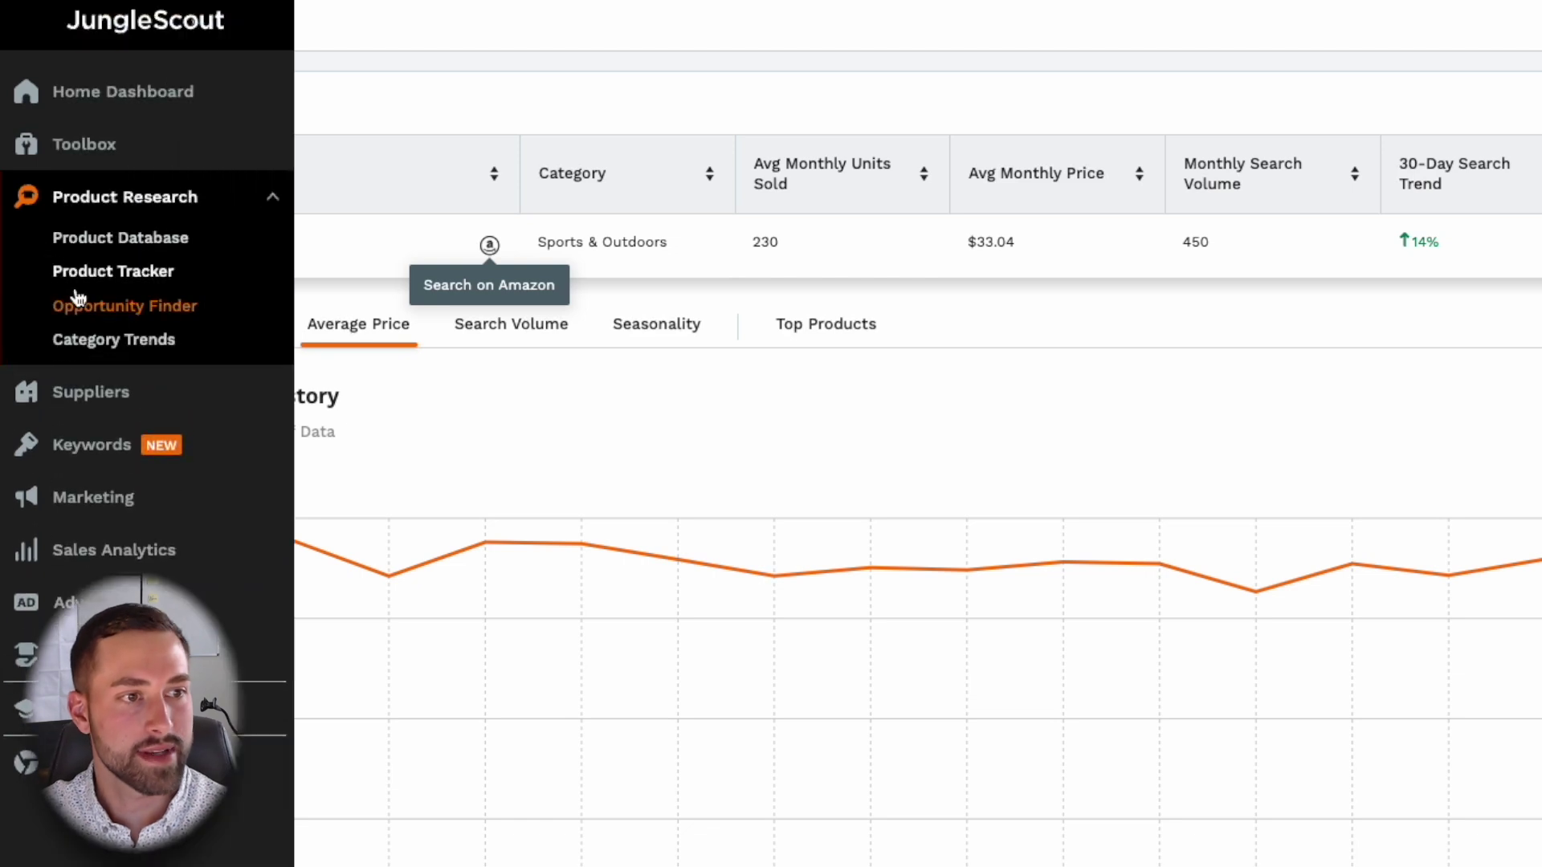
click(233, 451)
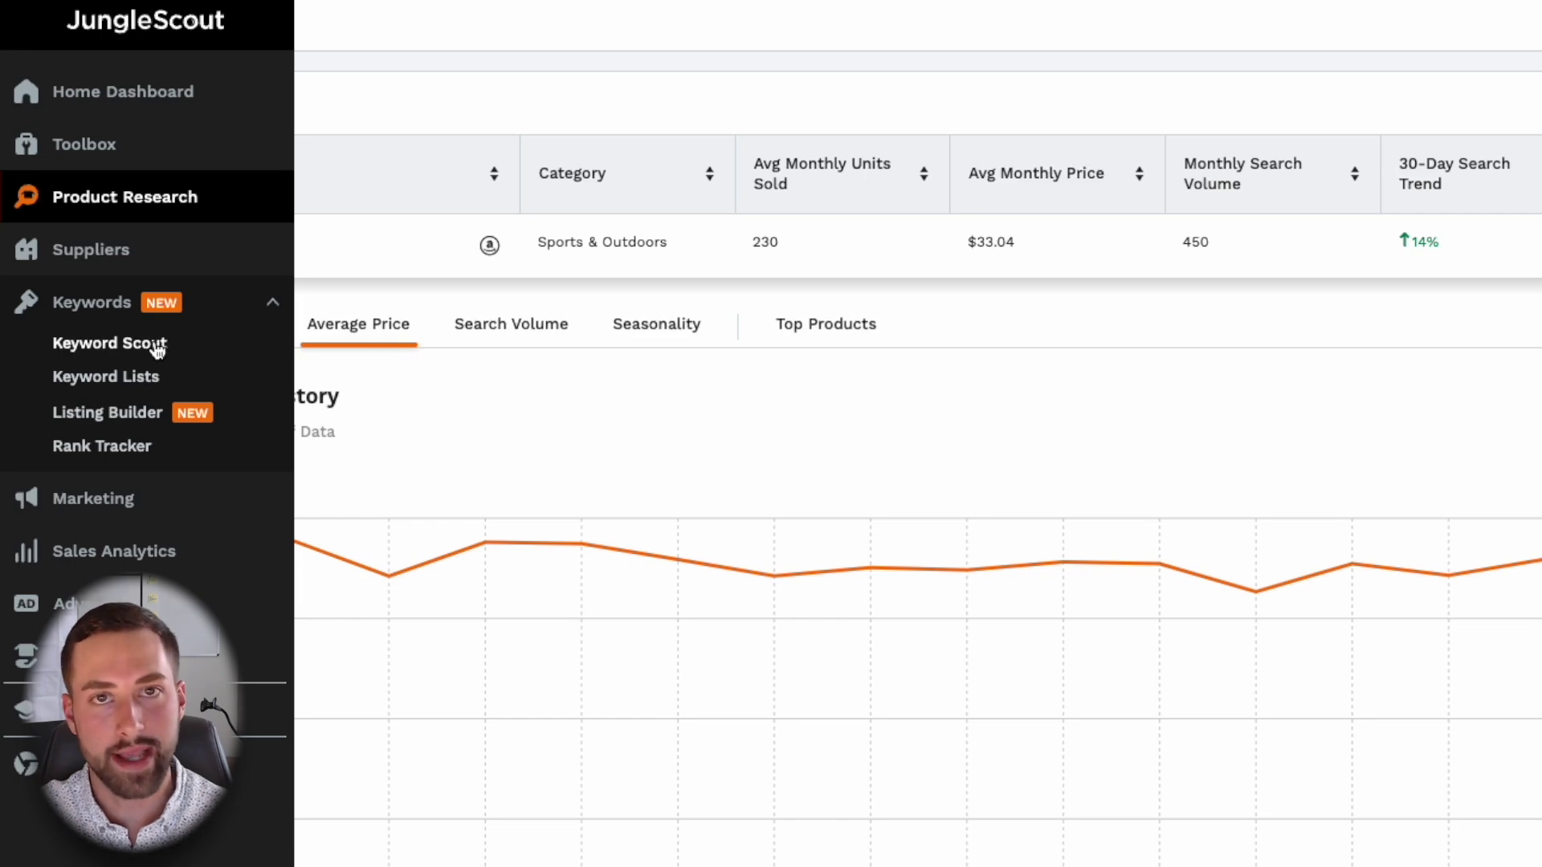
click(157, 345)
click(413, 217)
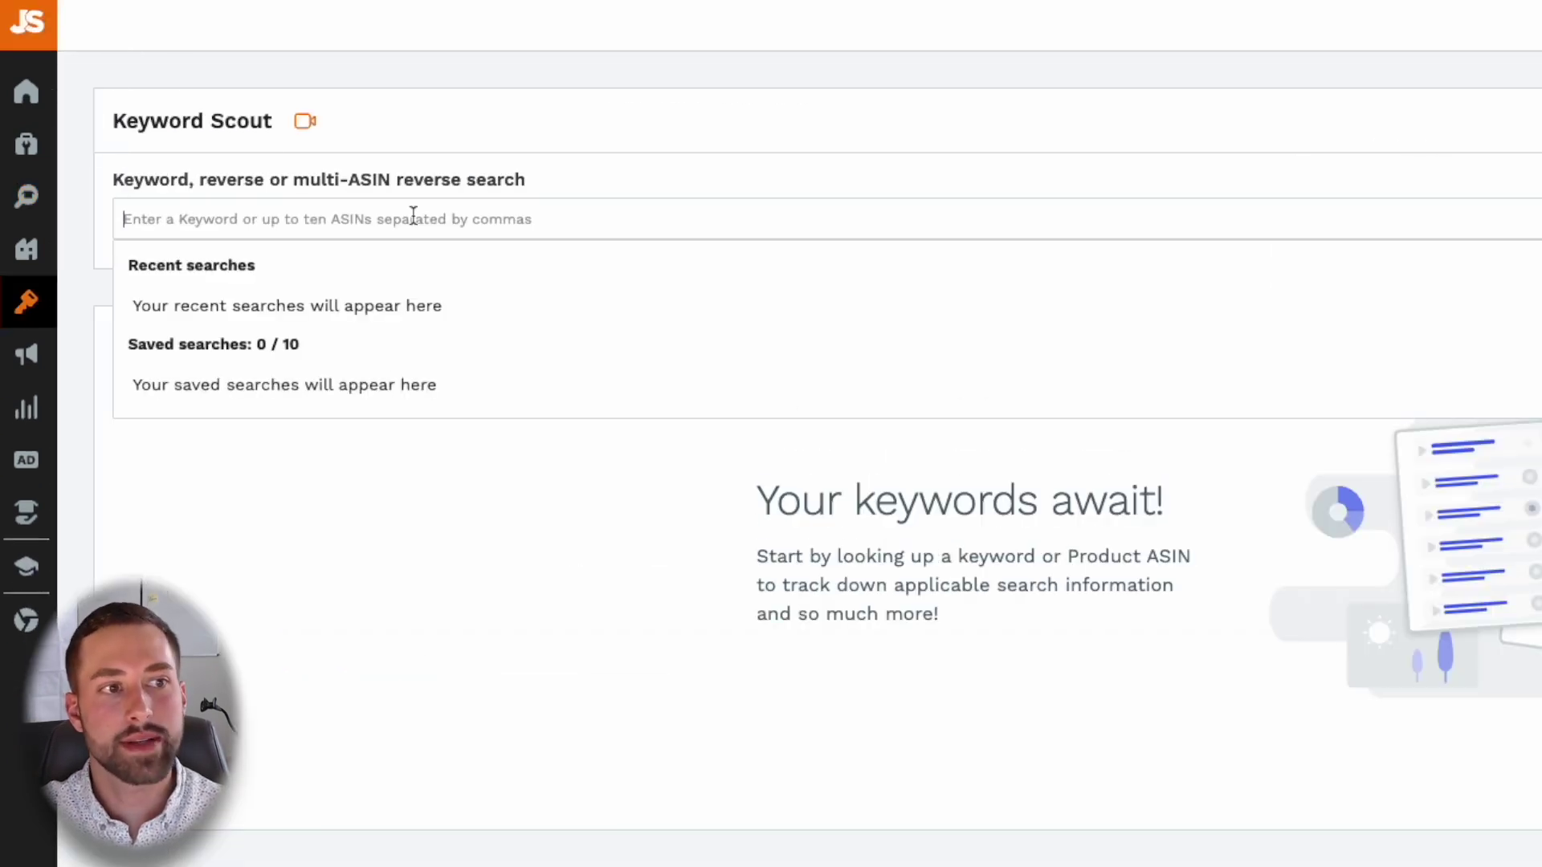
text(golf)
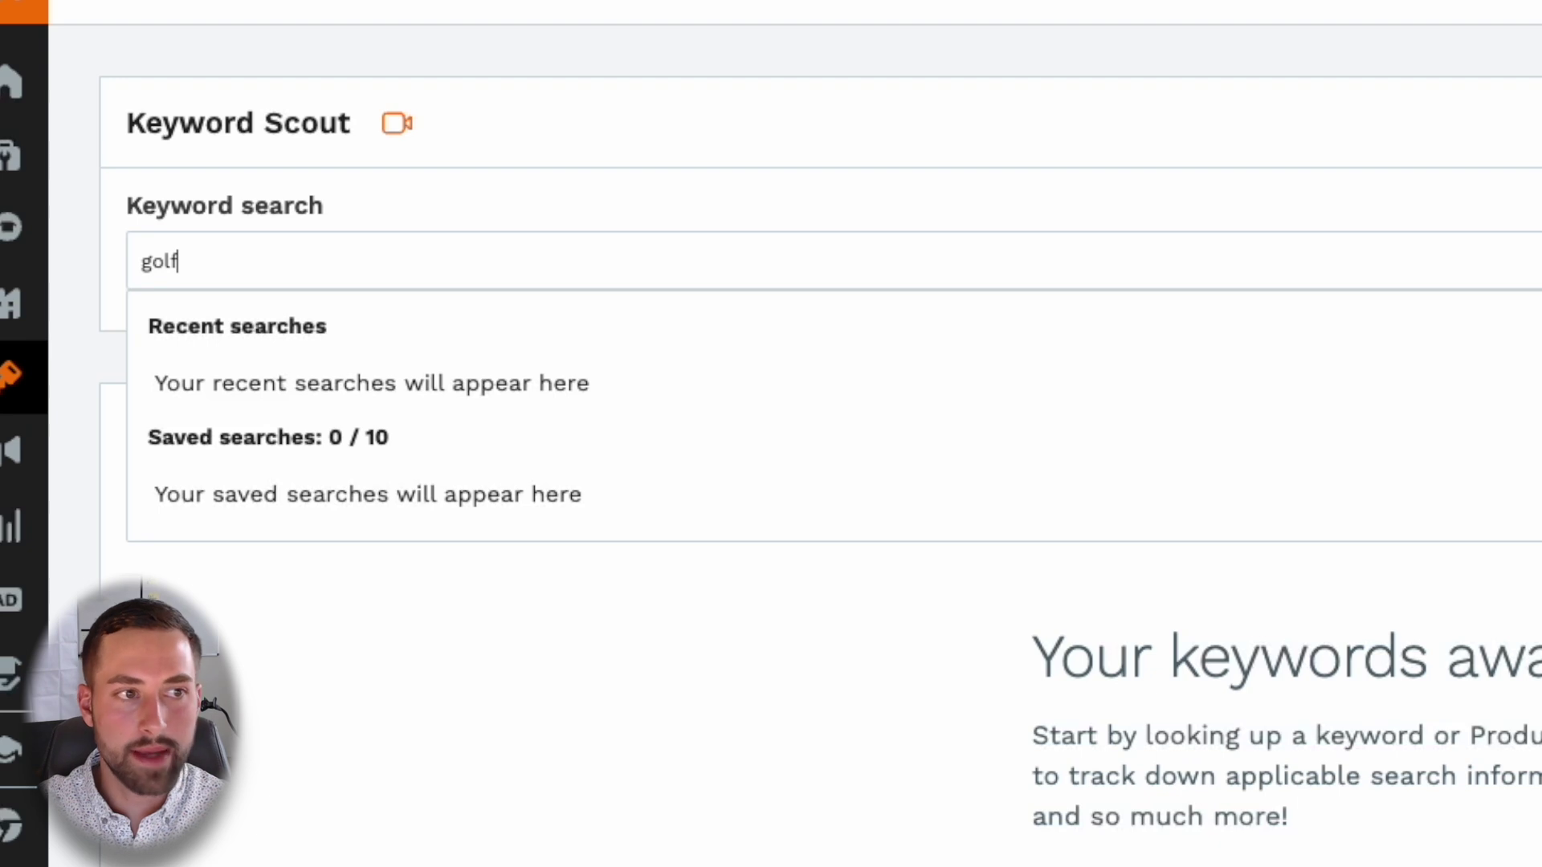
text( driver head d)
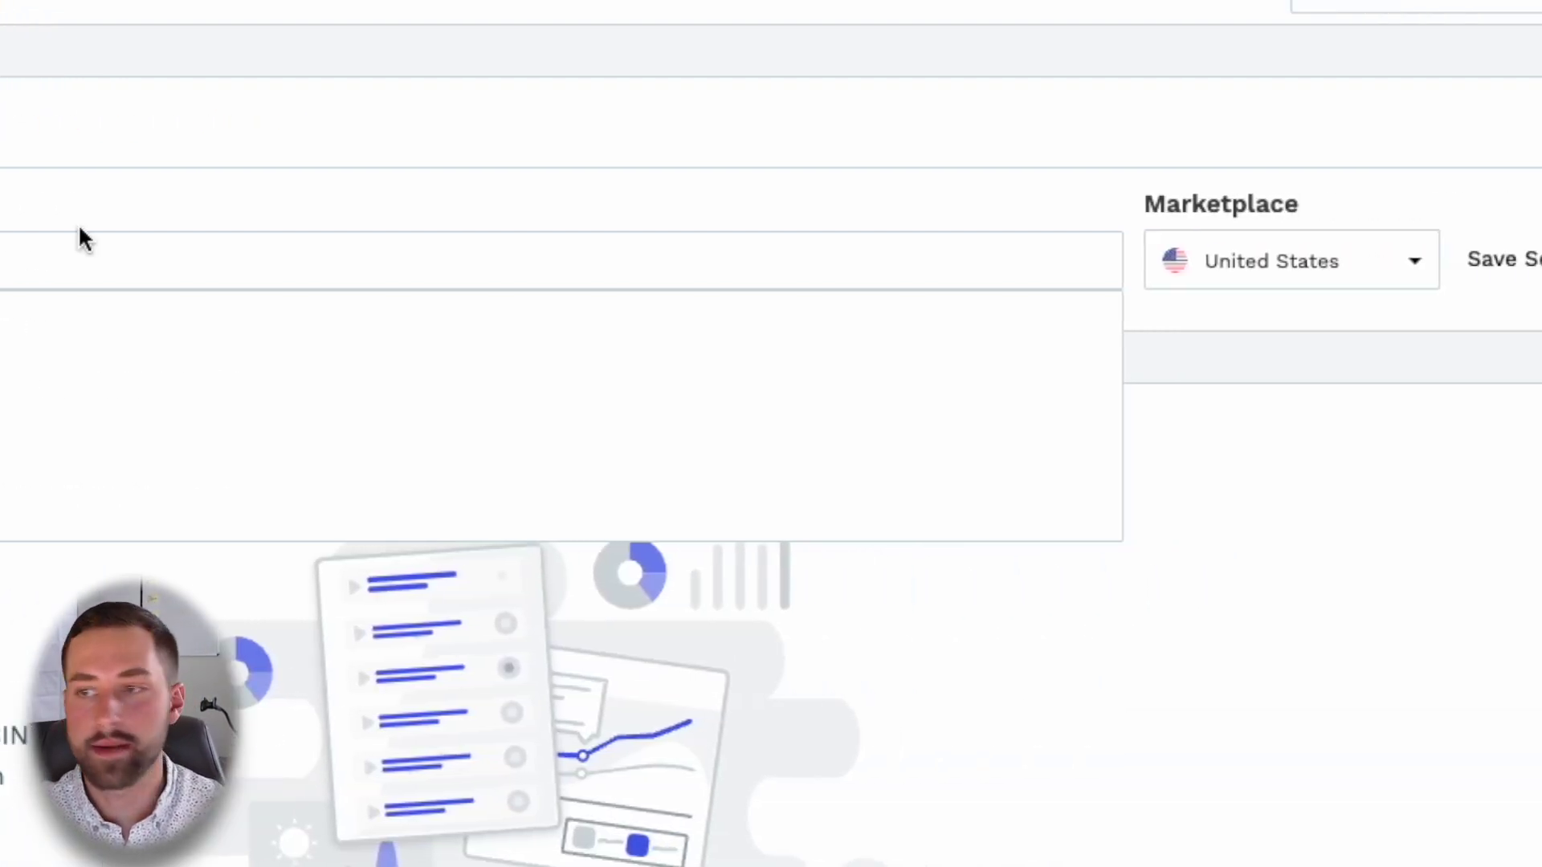
click(1414, 269)
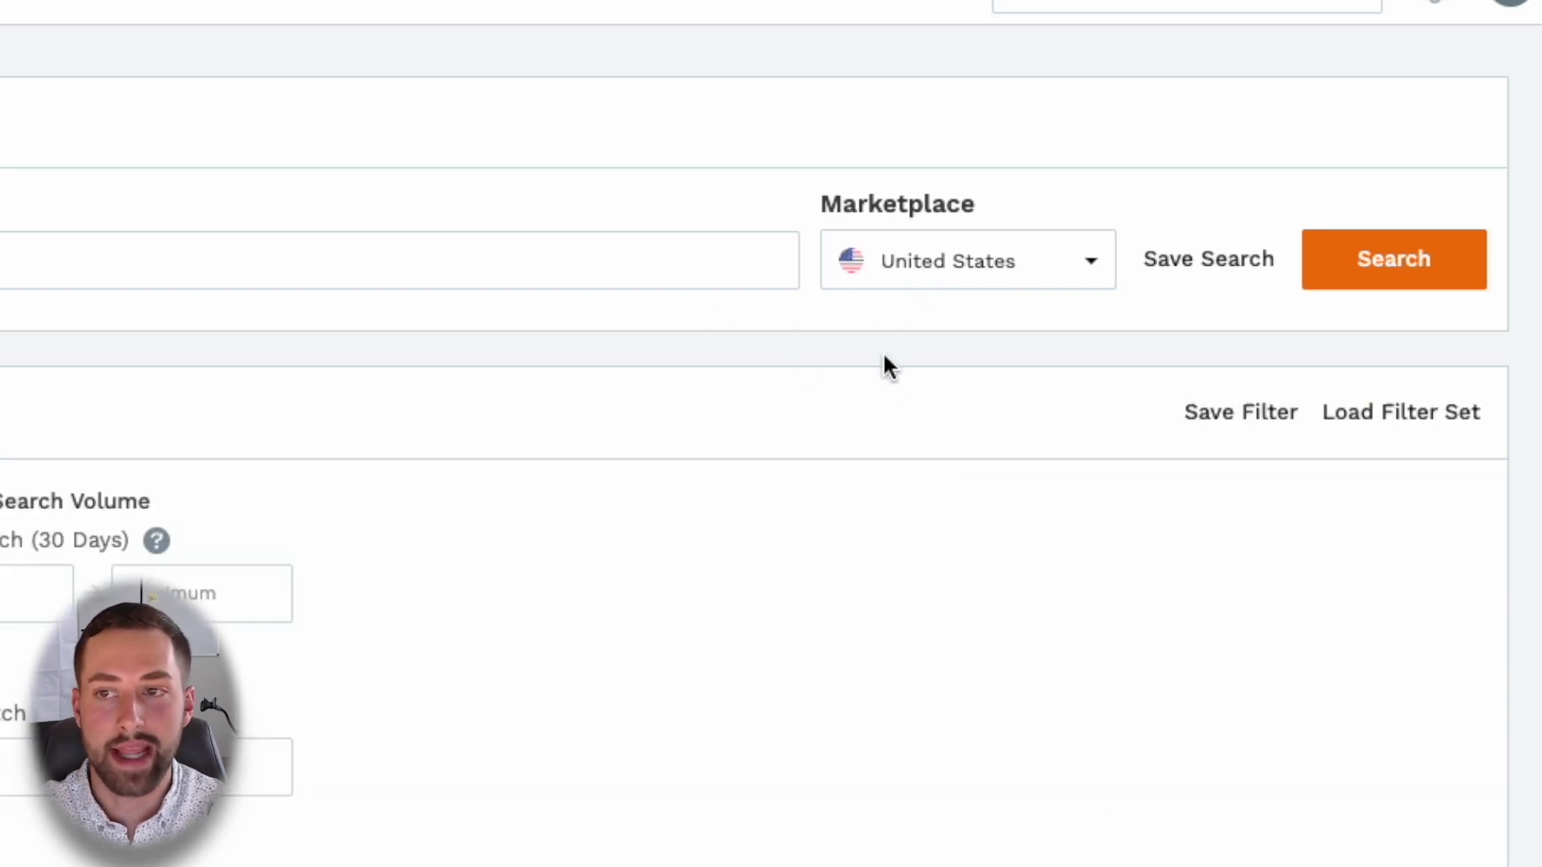
click(925, 273)
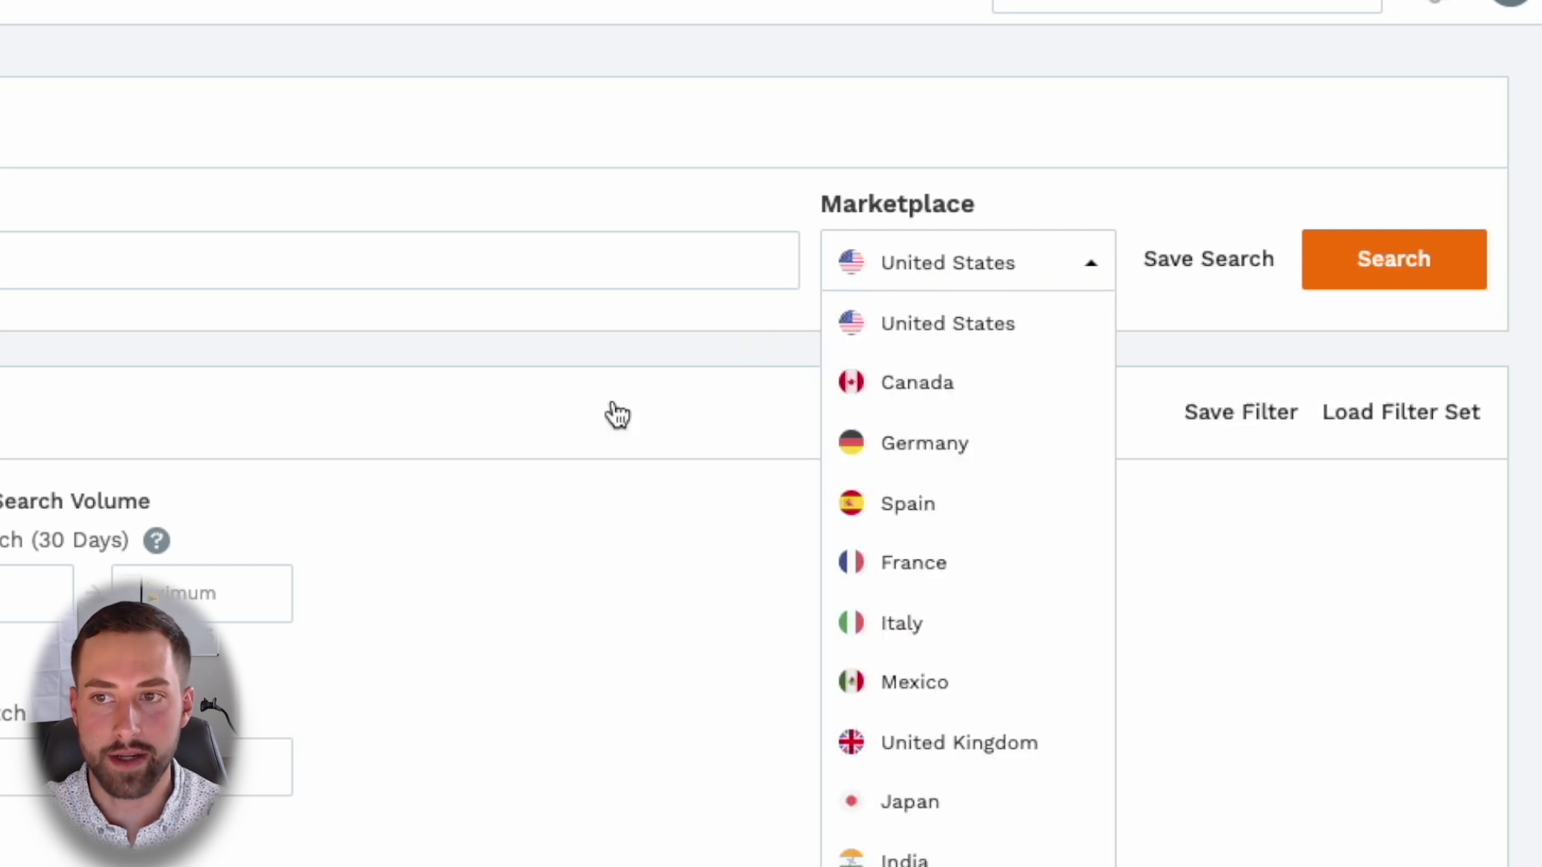
click(622, 416)
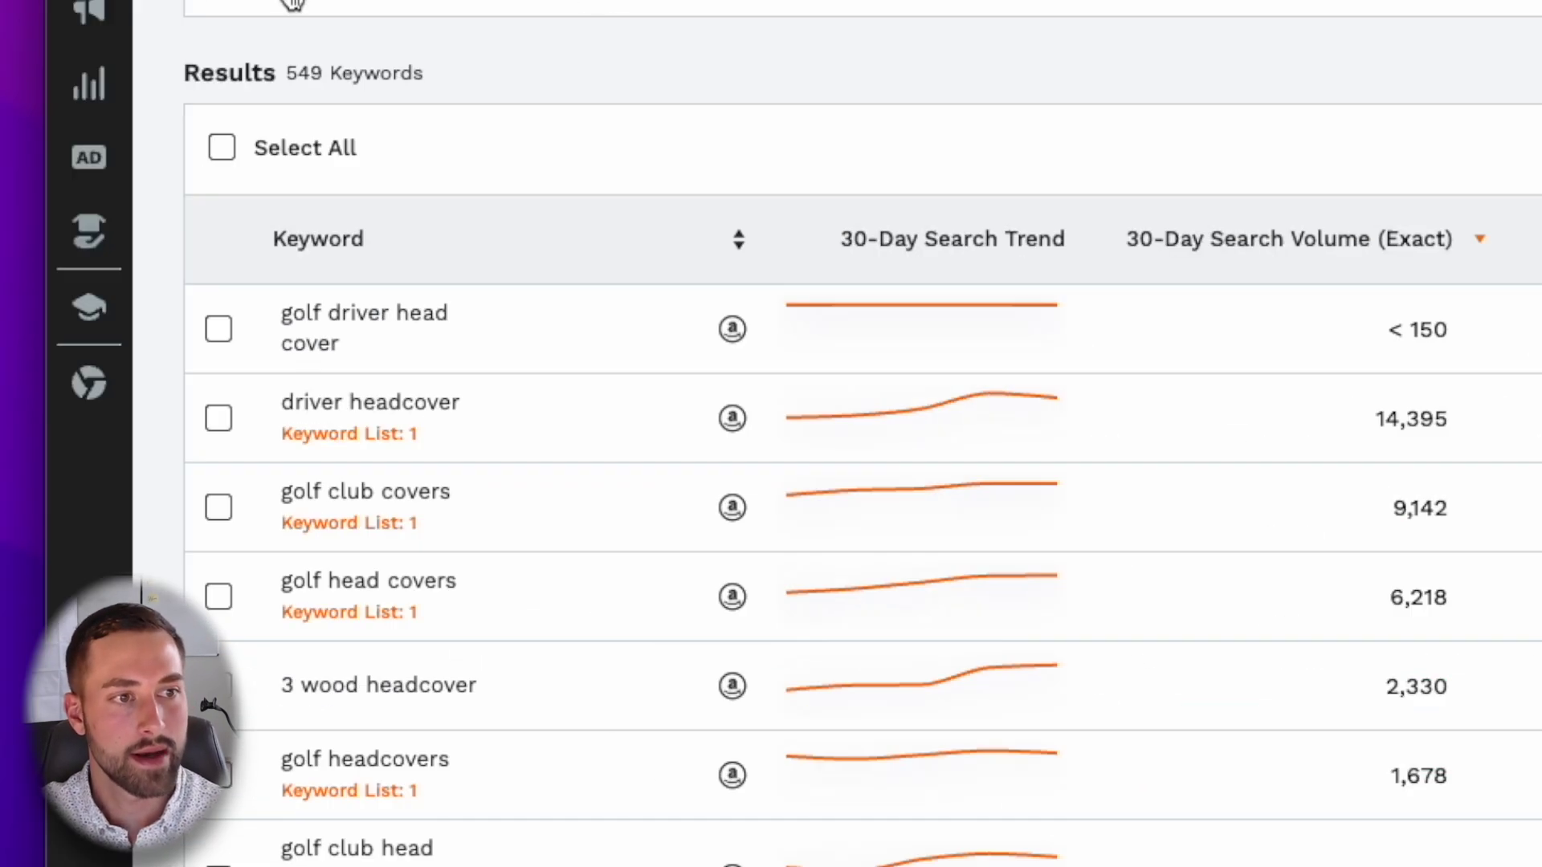
- Examine the keyword results and their 30-day search volumes for terms relevant to the driver head cover
scroll(469, 72, down, 1)
scroll(862, 439, down, 1)
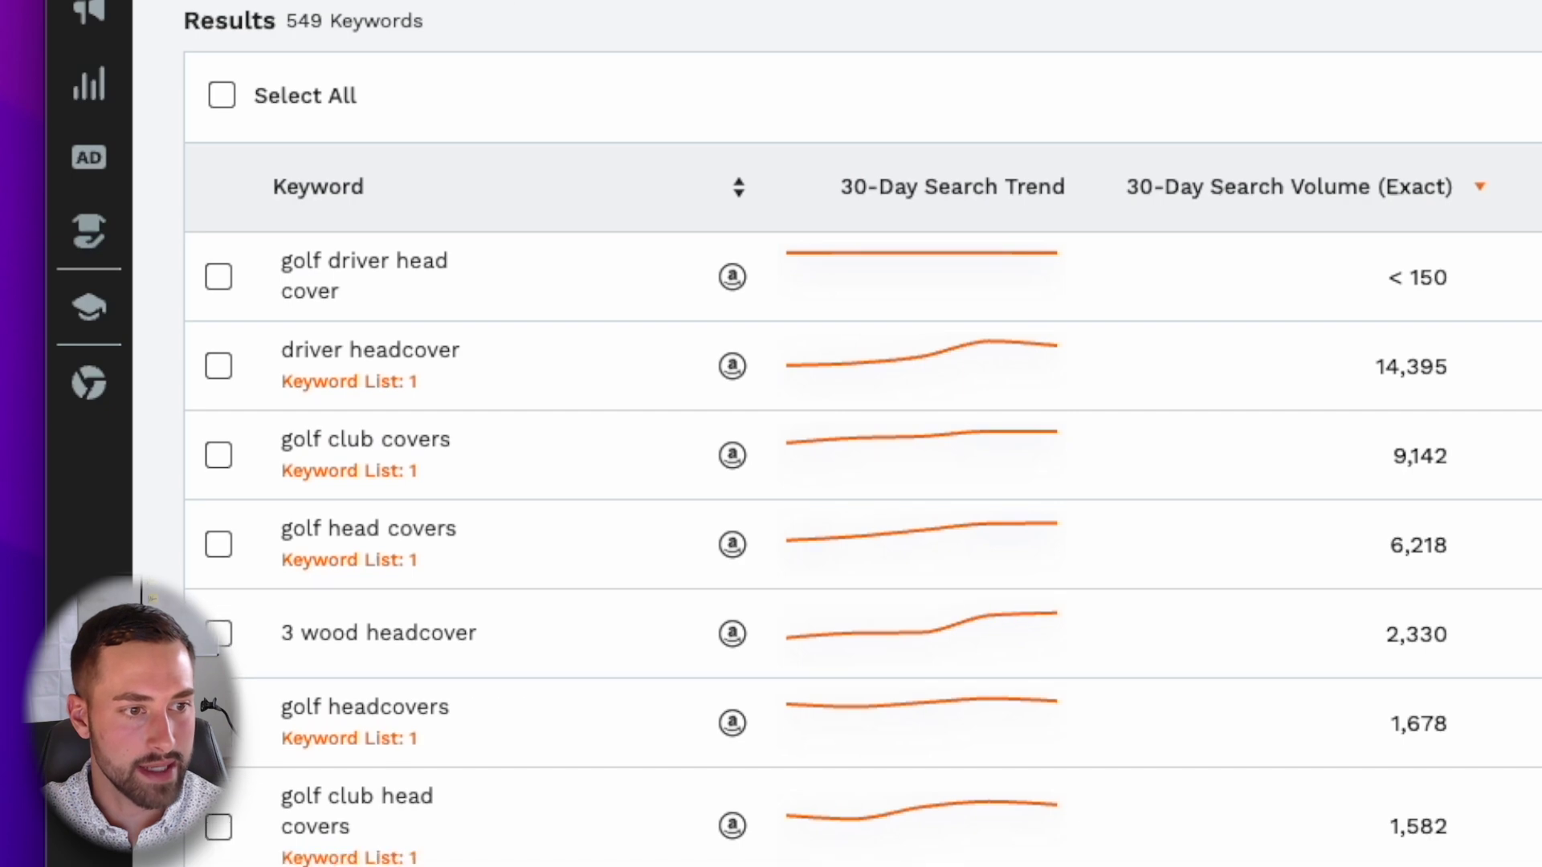
scroll(522, 241, down, 3)
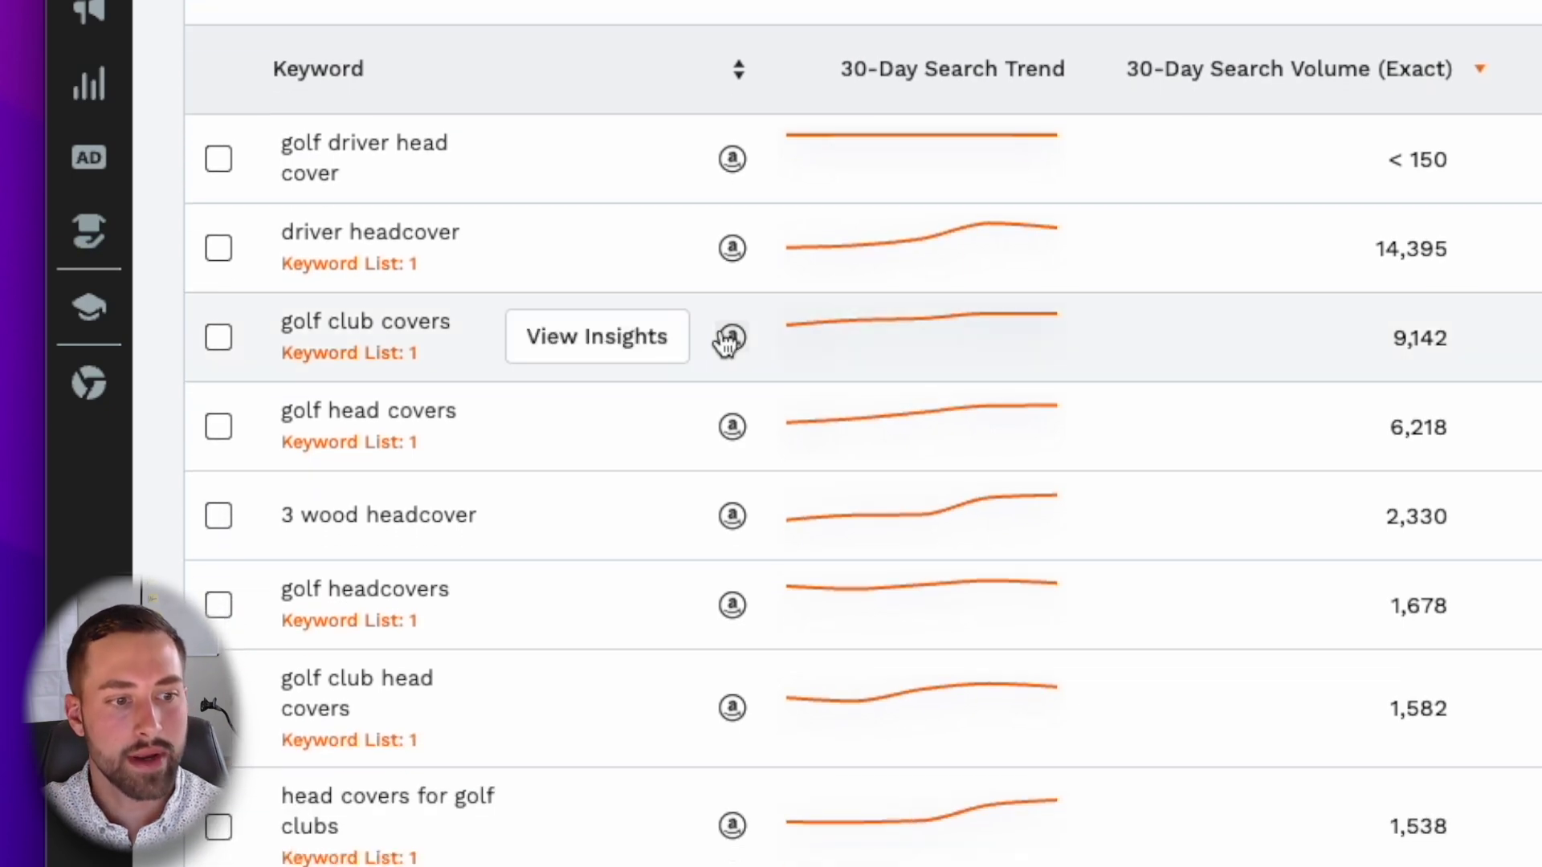
scroll(726, 337, down, 5)
scroll(551, 685, down, 6)
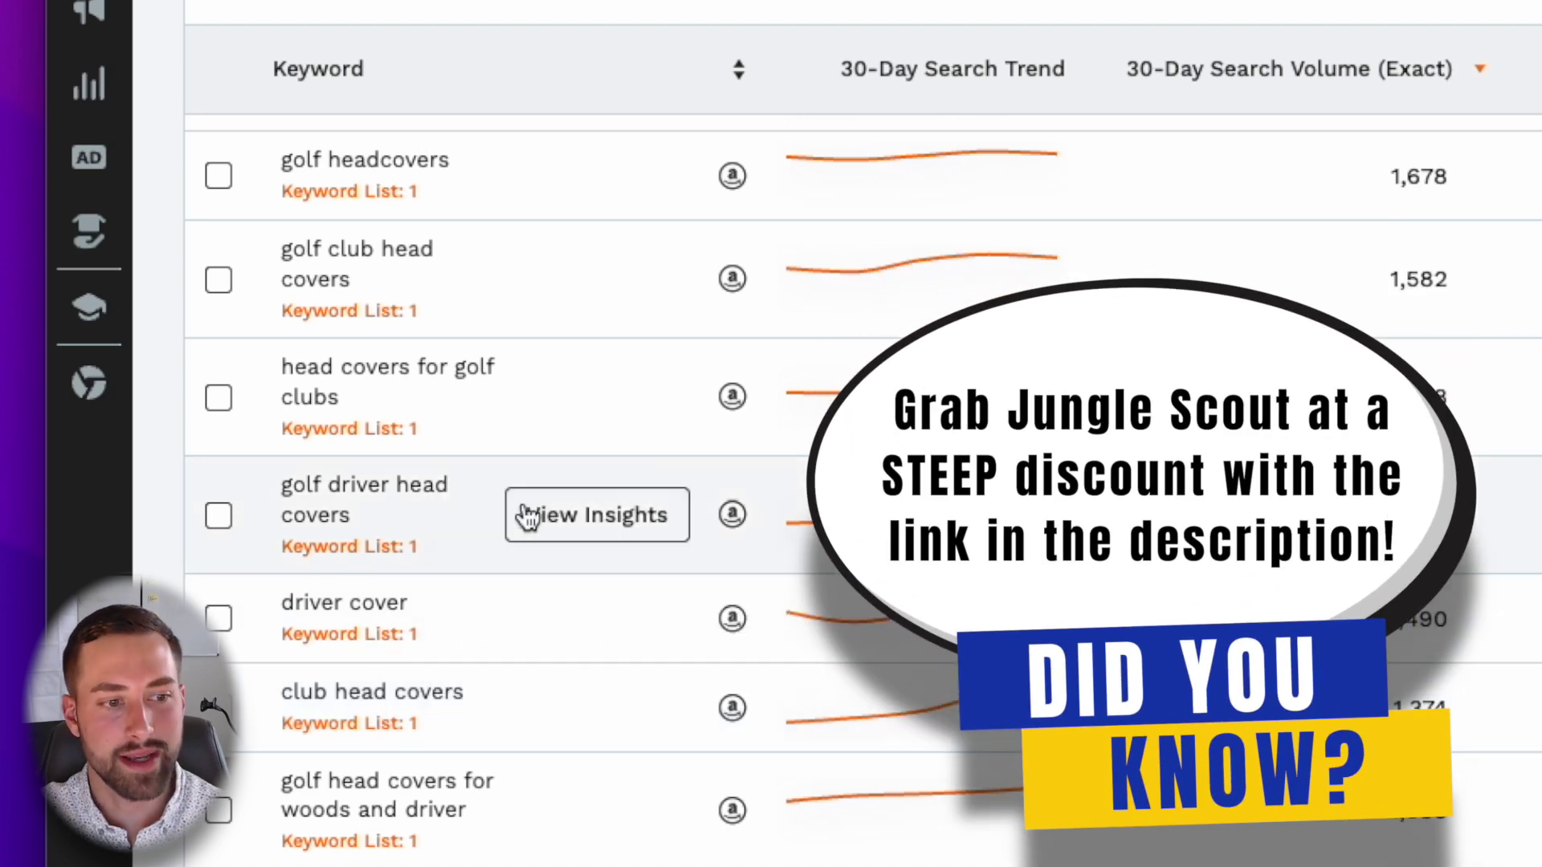
scroll(640, 544, down, 12)
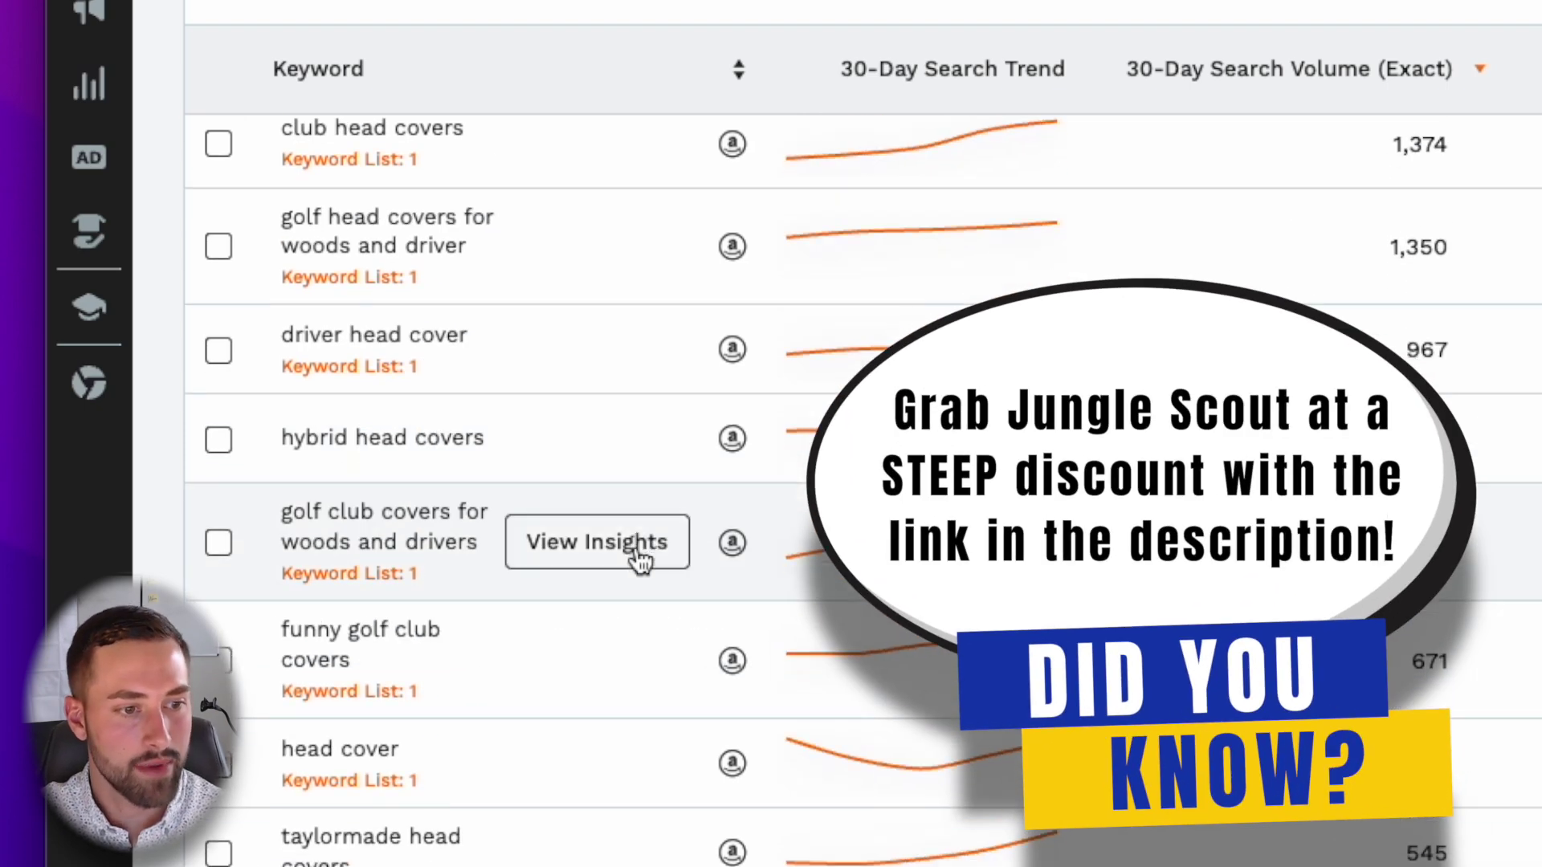
scroll(640, 558, up, 20)
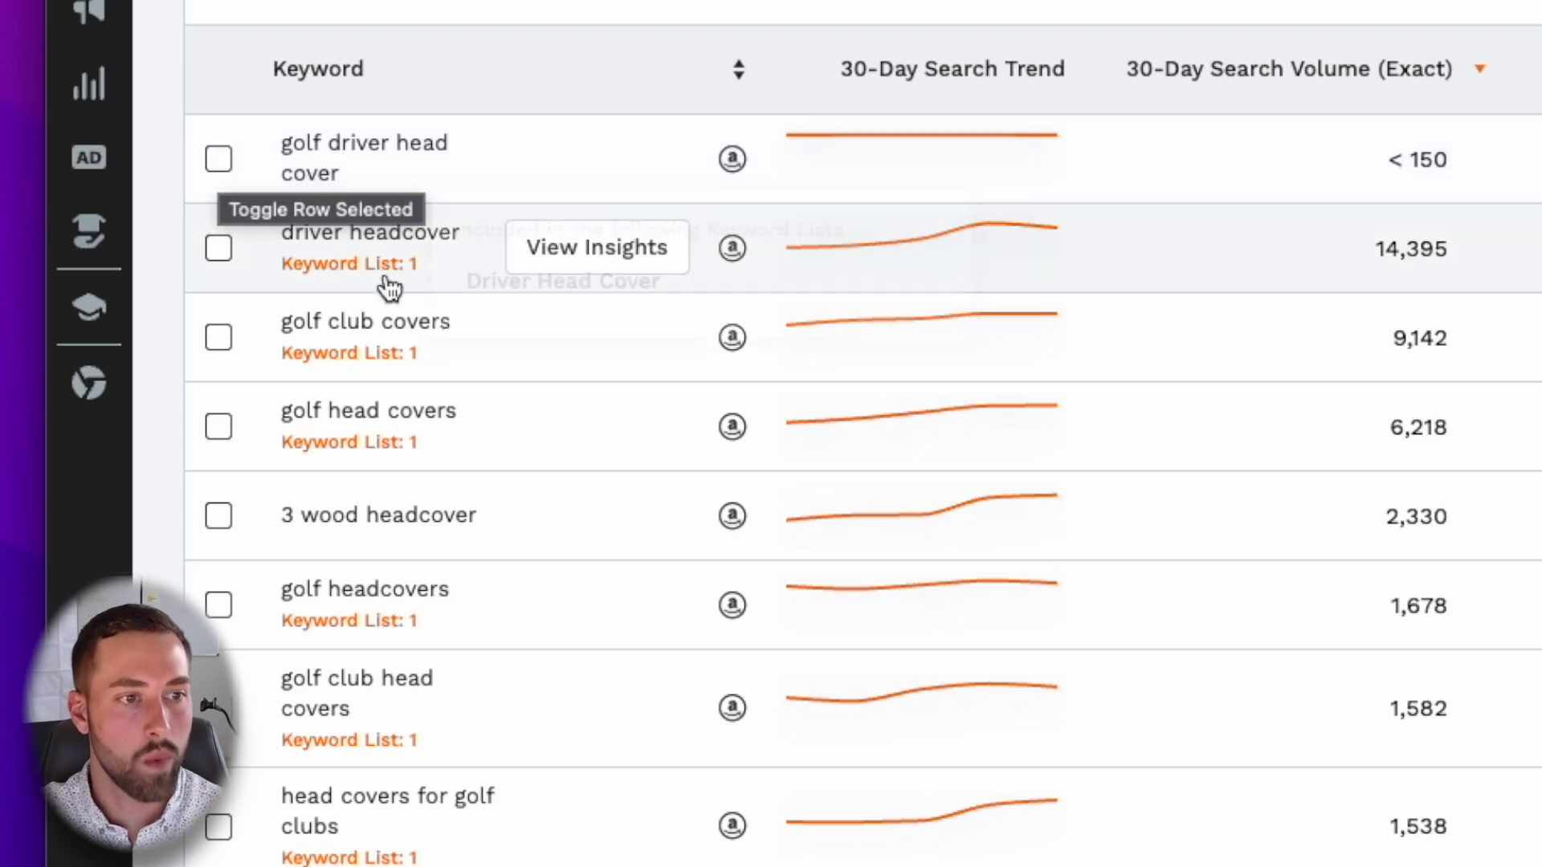
- Select the relevant keywords, including driver headcover, golf club covers, golf head covers and golf headcovers, leaving out 3 wood headcover
click(220, 251)
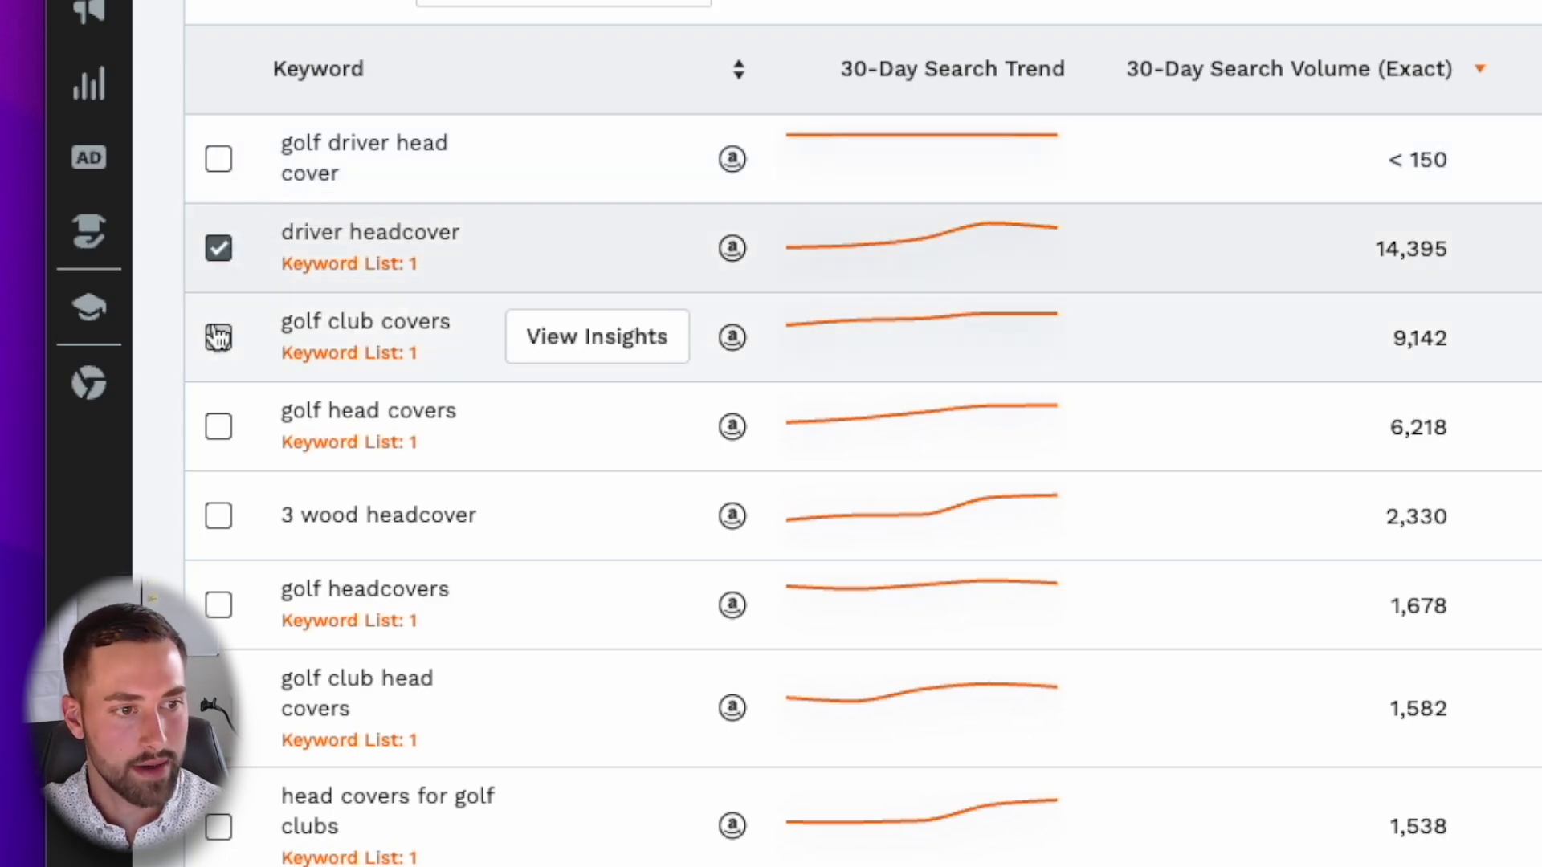
click(217, 336)
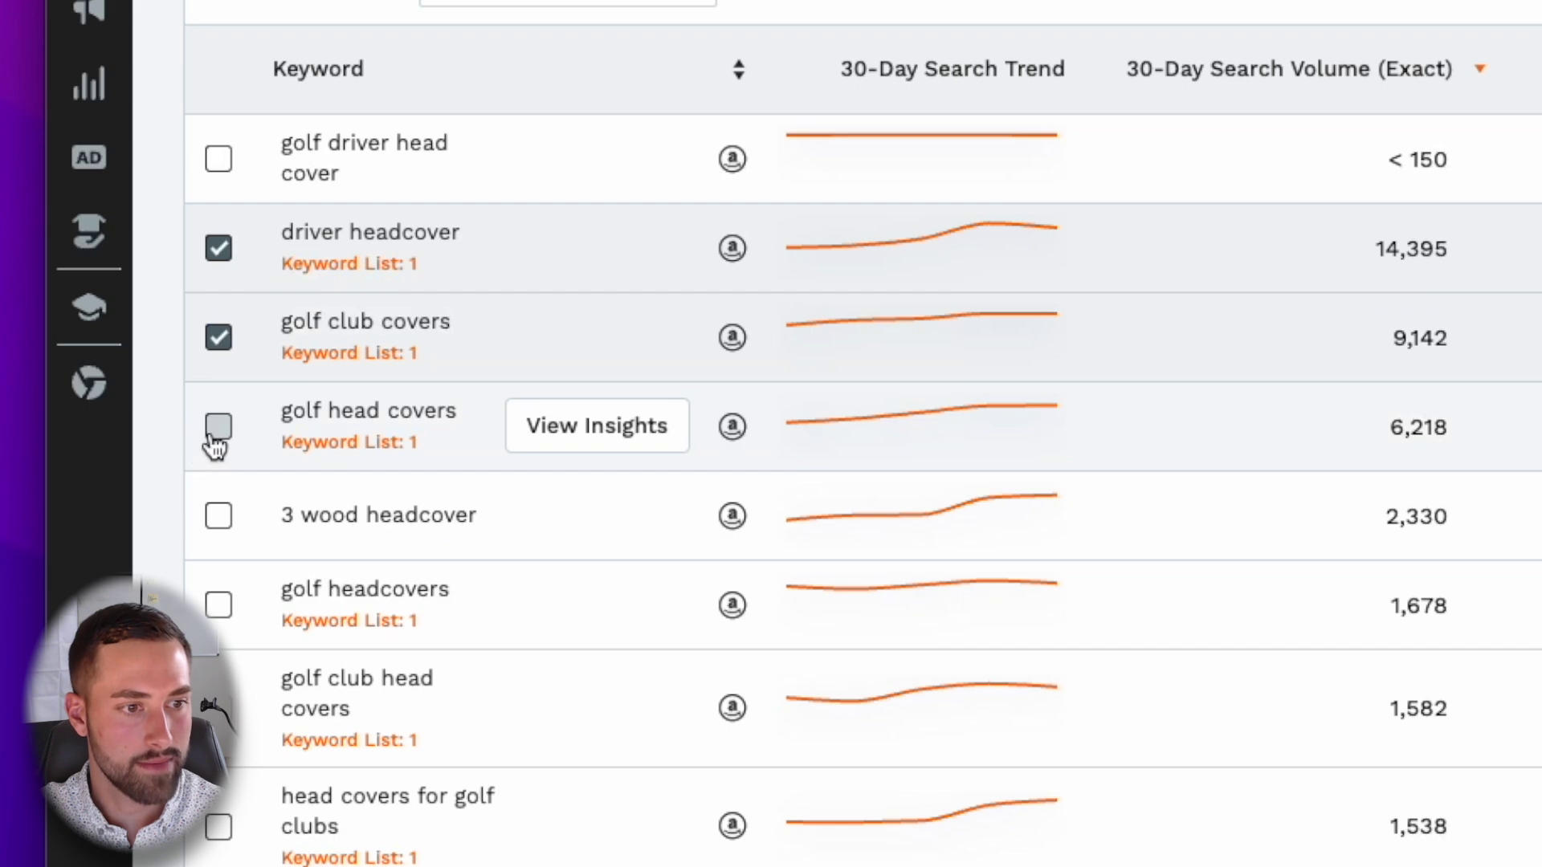
click(217, 428)
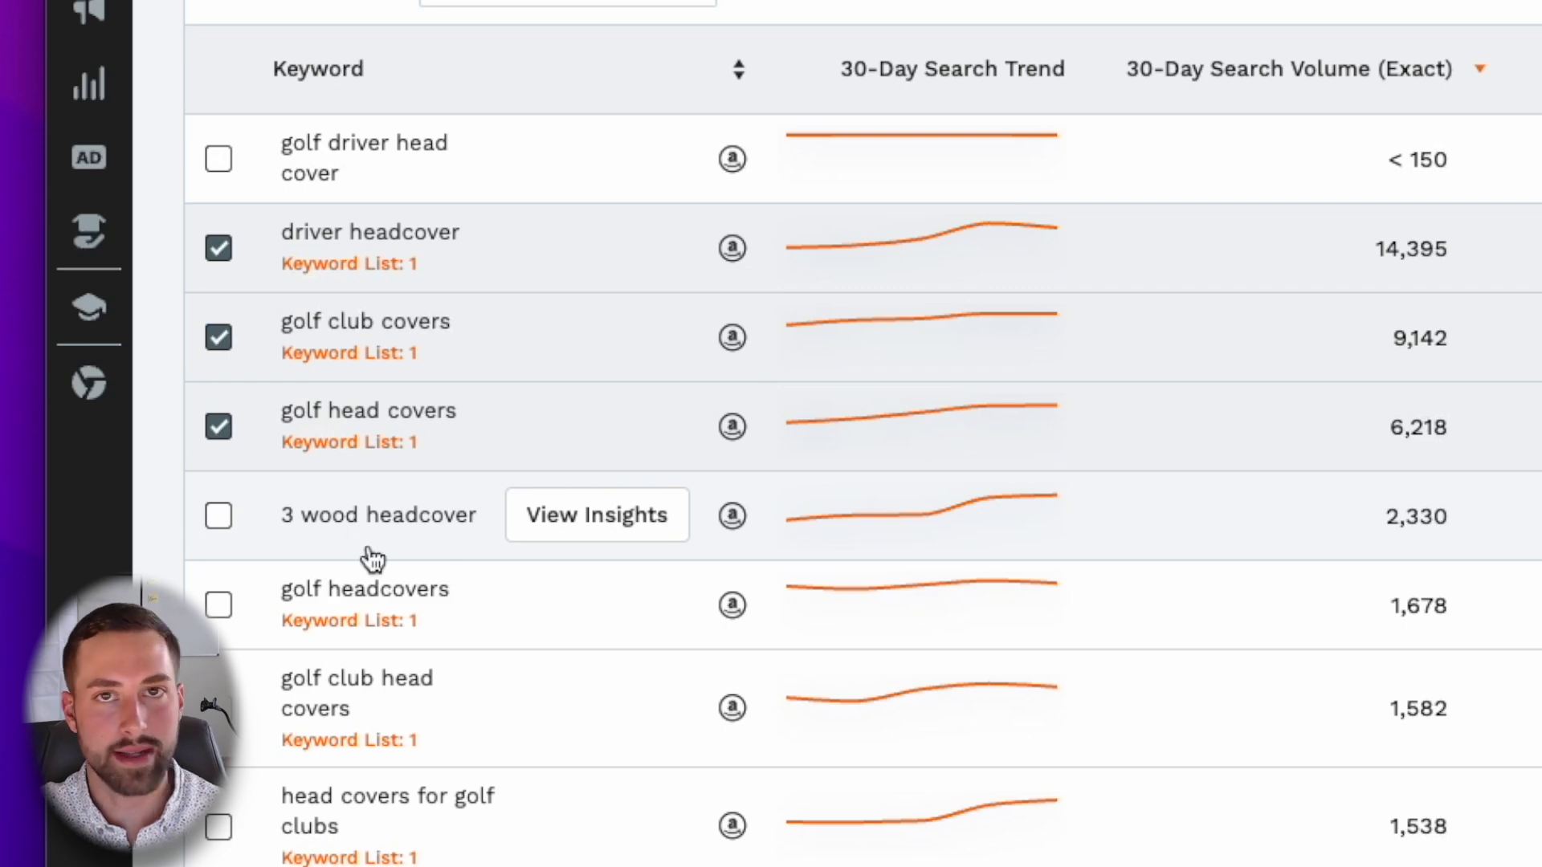
click(217, 605)
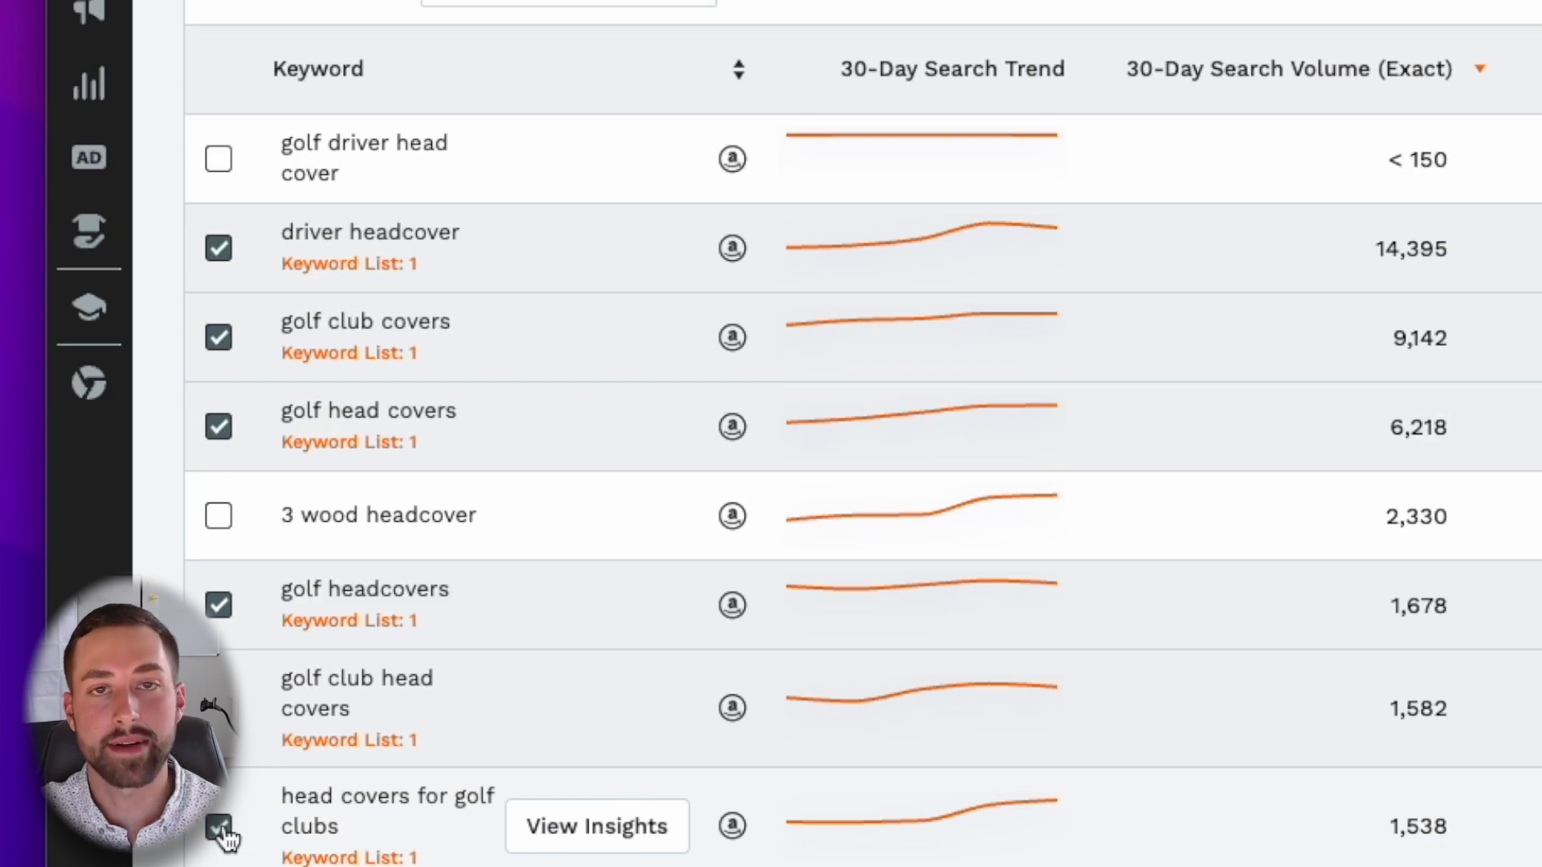
- Add the selected keywords to a new keyword list named Driver Head Cover
scroll(856, 113, up, 2)
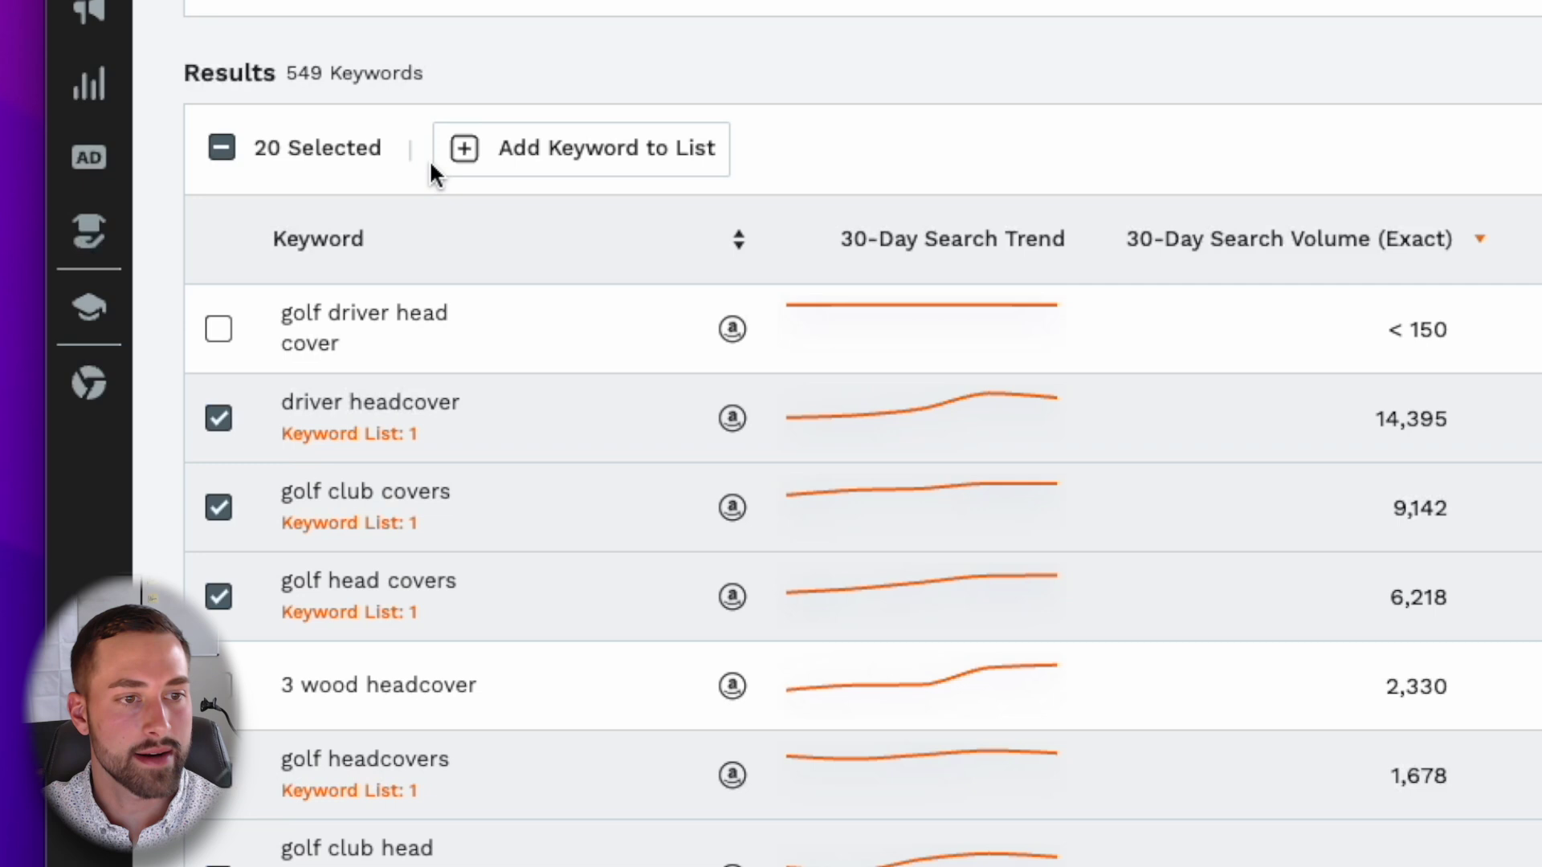
click(648, 164)
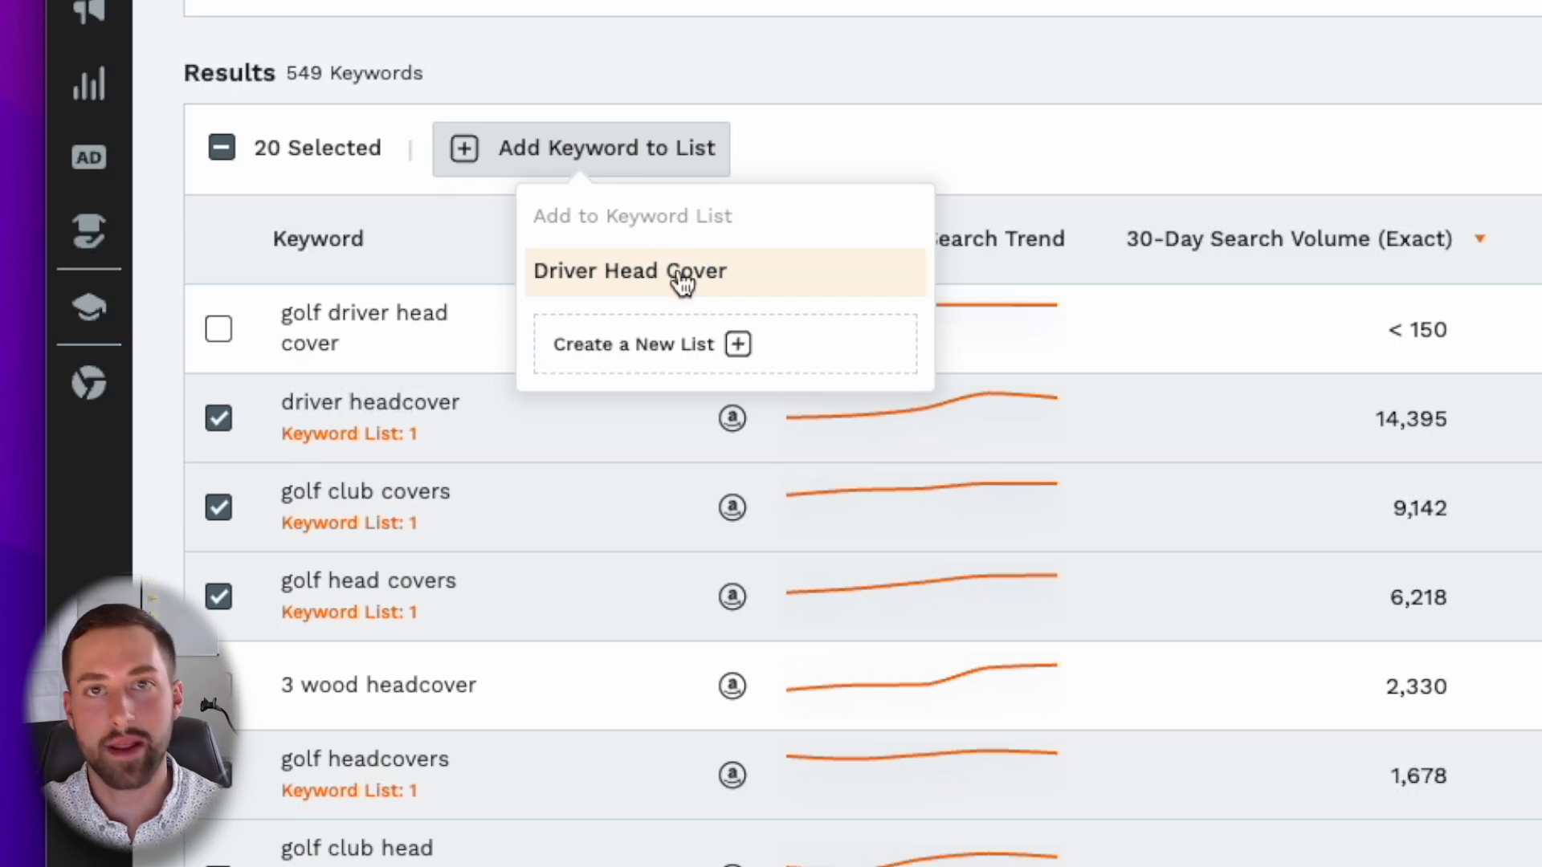
click(604, 368)
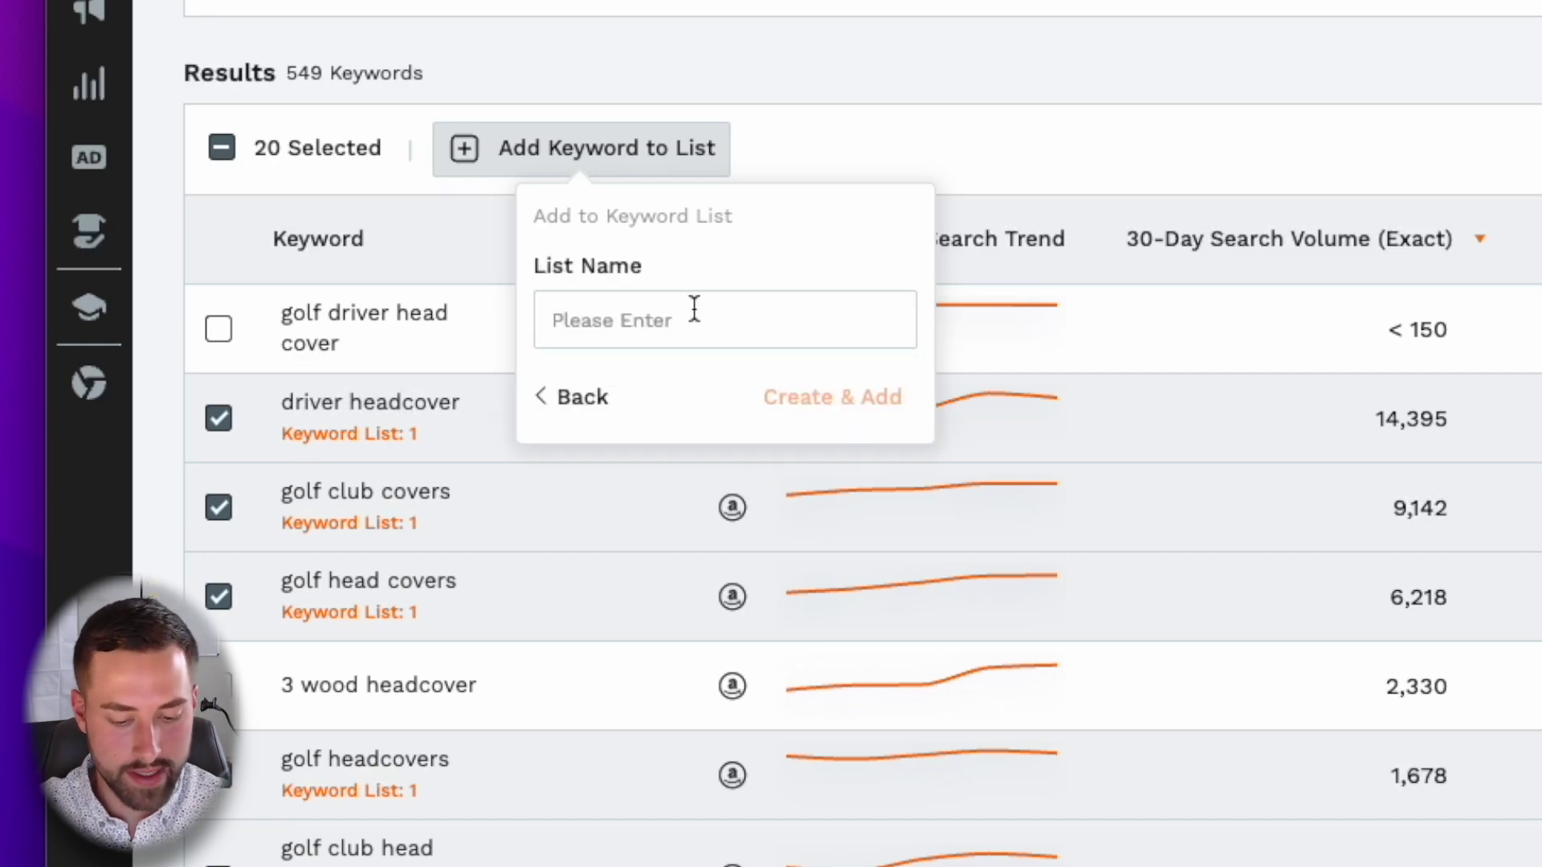
text(Driver Head Cover)
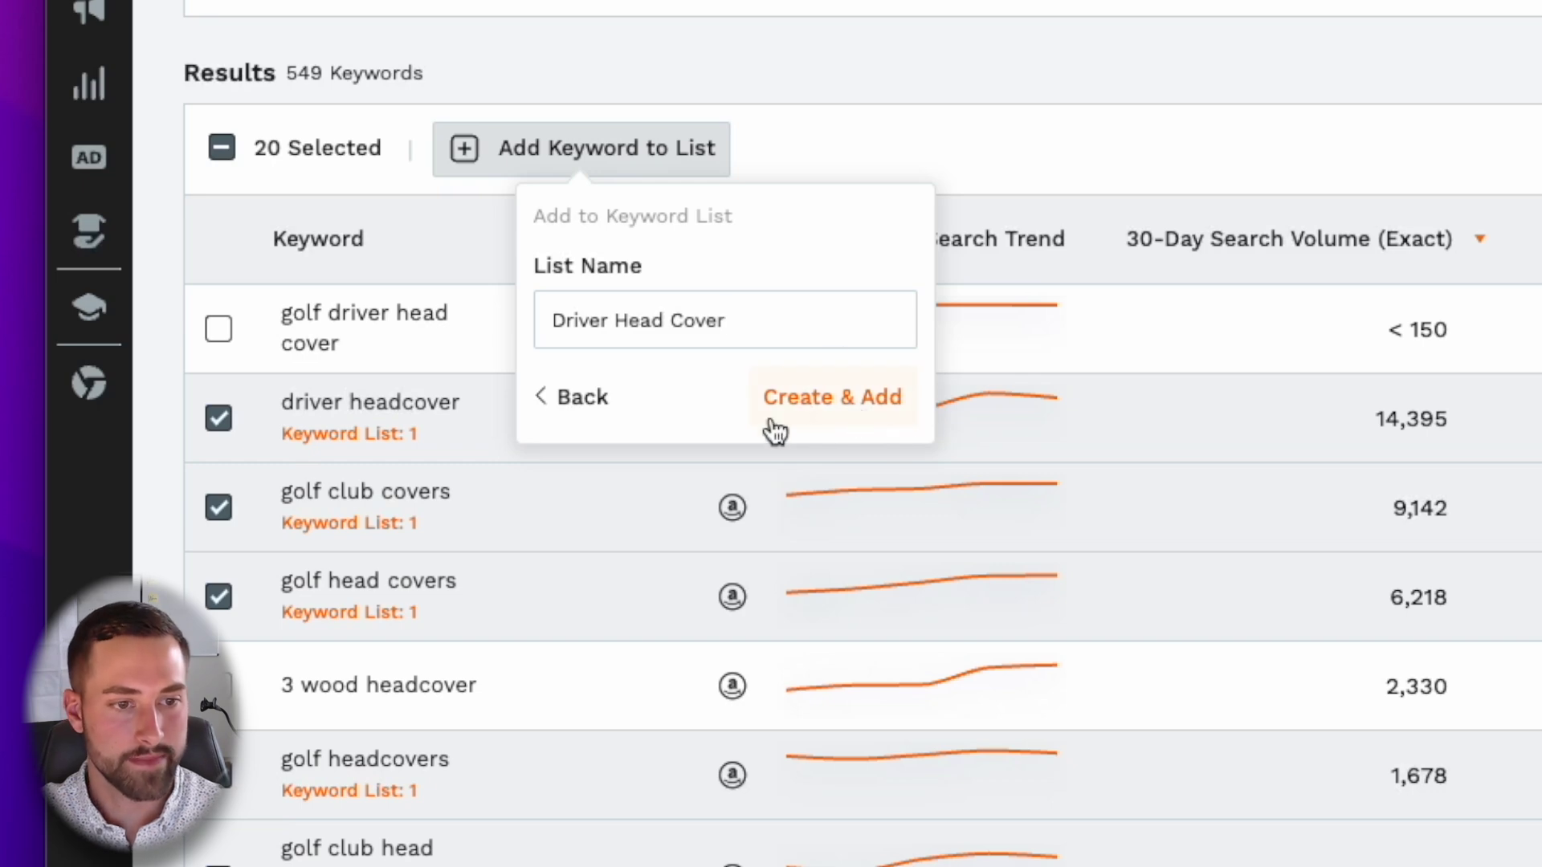
click(849, 414)
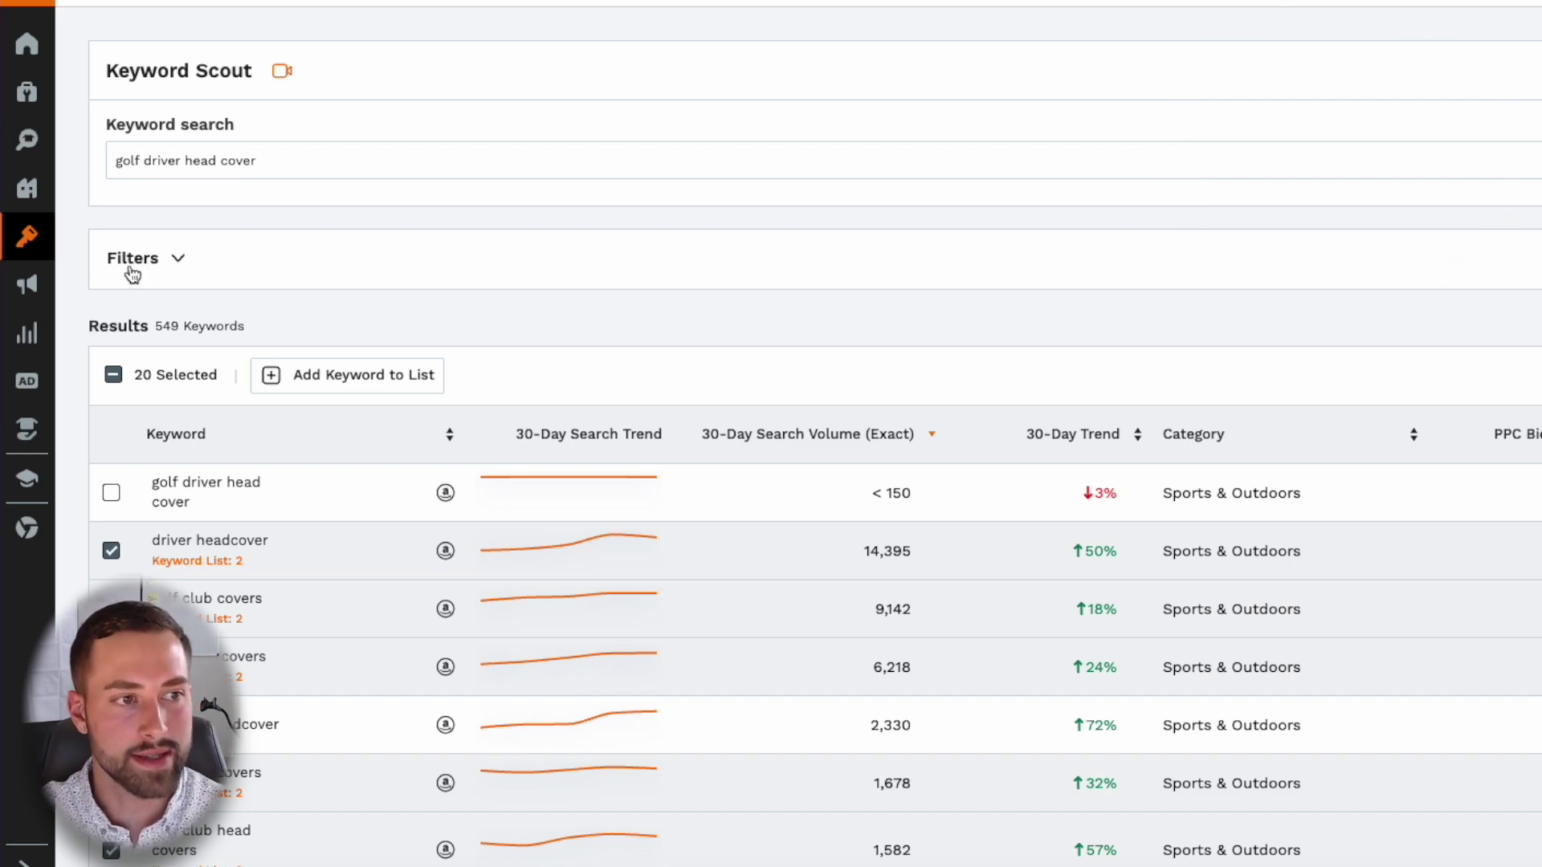
- From the saved Keyword Lists, export the Driver Head Cover list as a CSV file and open the file
mouse_move(36, 241)
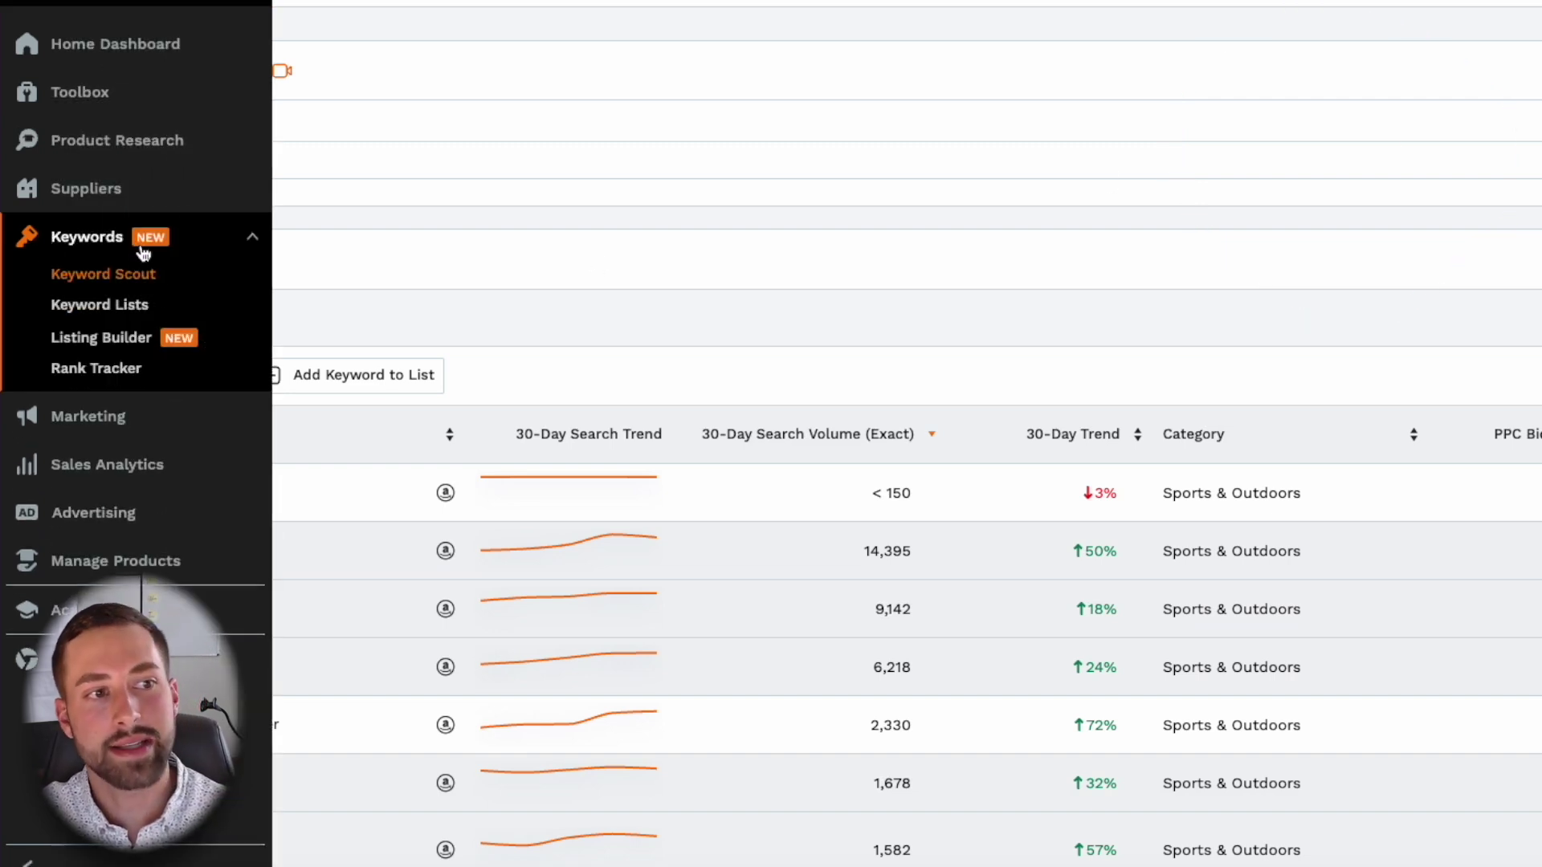
click(125, 306)
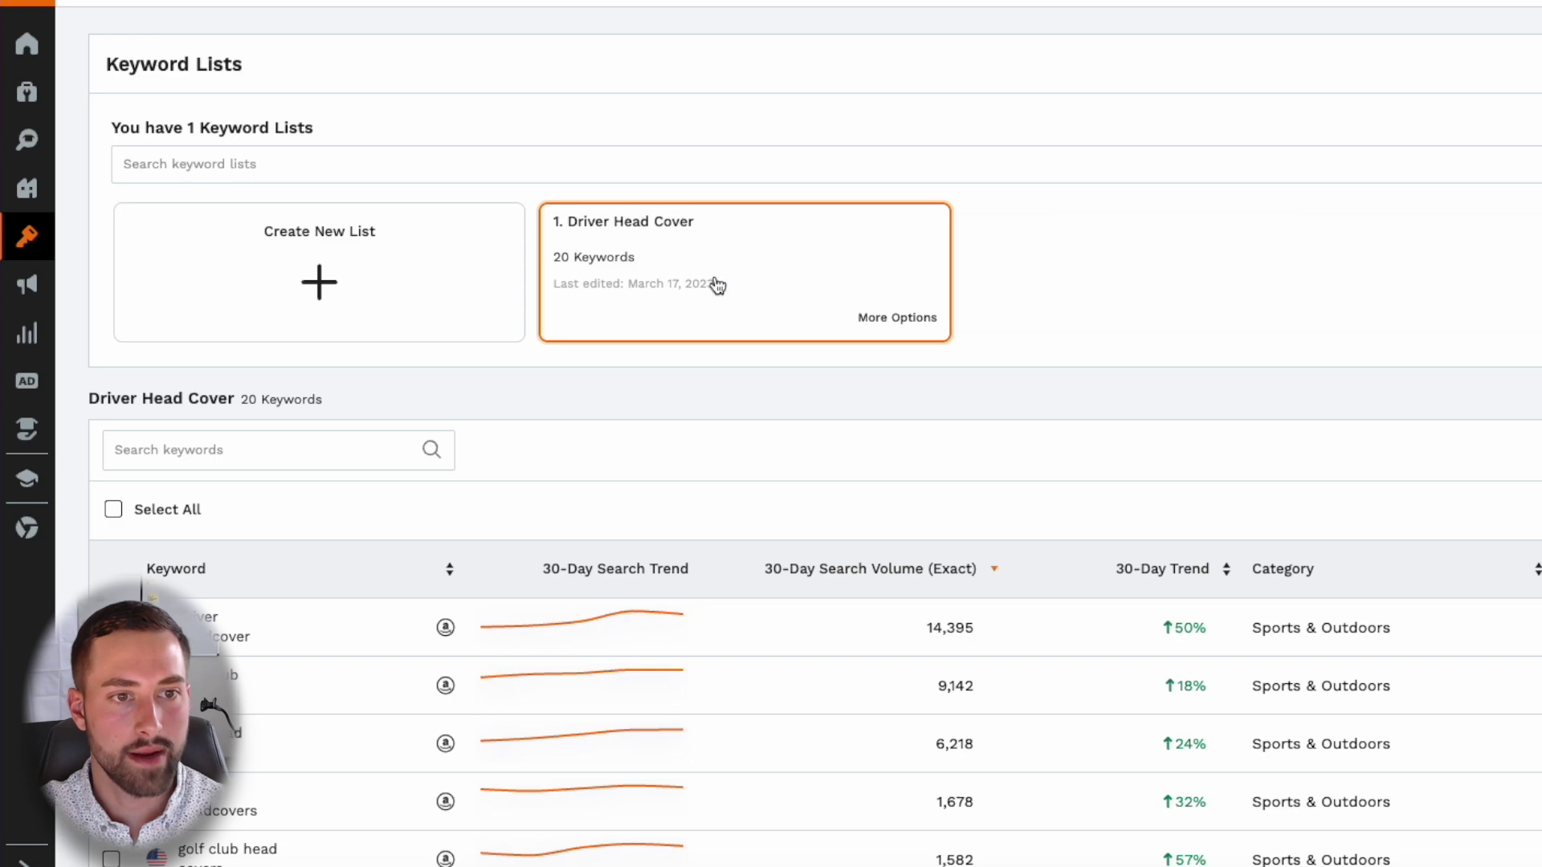
scroll(716, 285, down, 3)
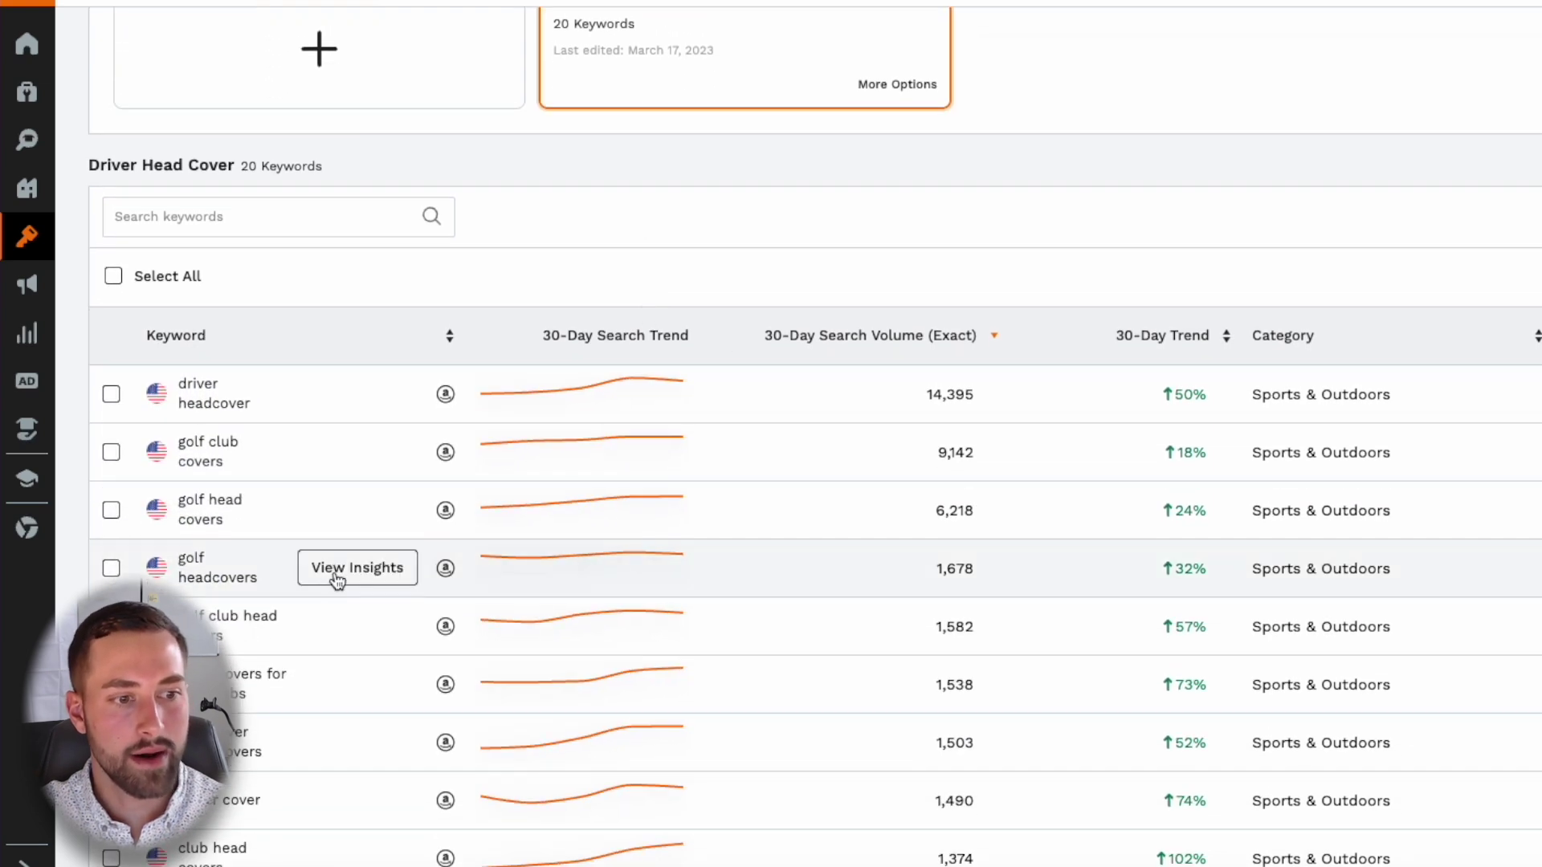
scroll(225, 627, down, 5)
scroll(223, 615, up, 8)
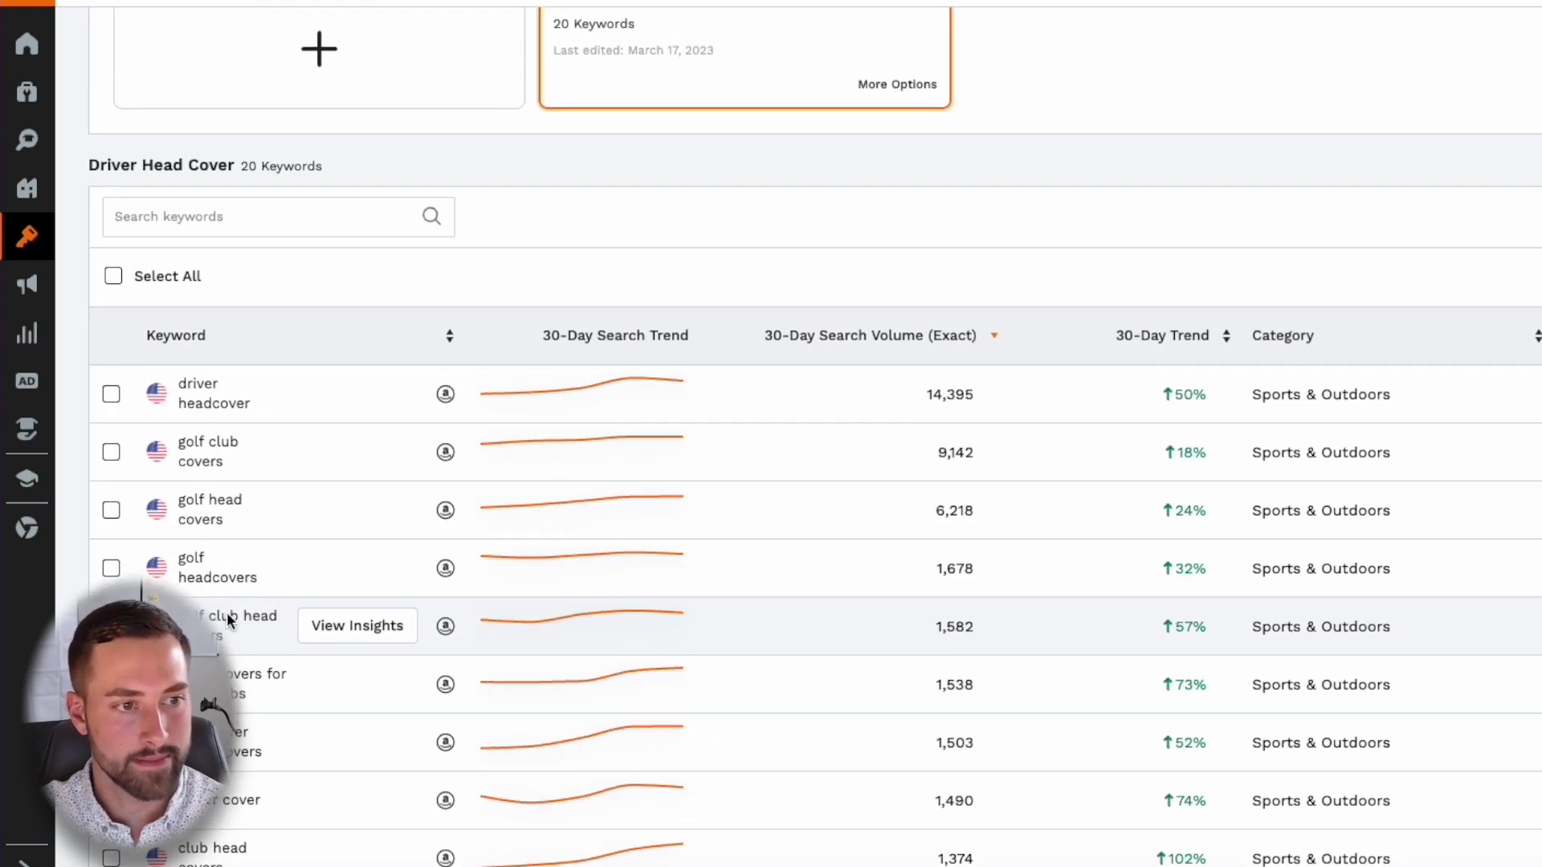
scroll(750, 484, right, 8)
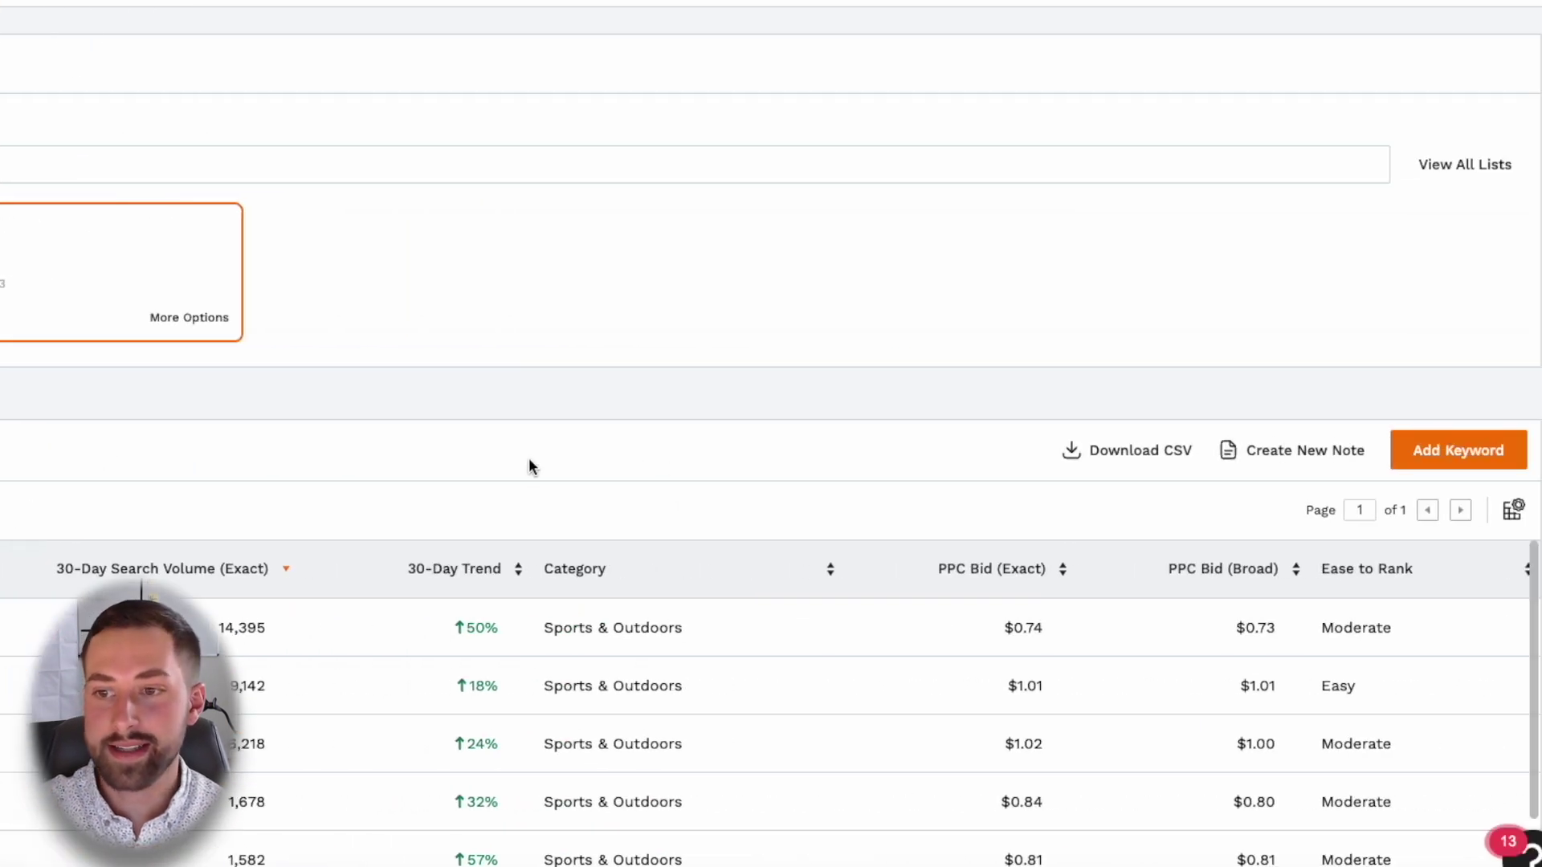
click(1158, 453)
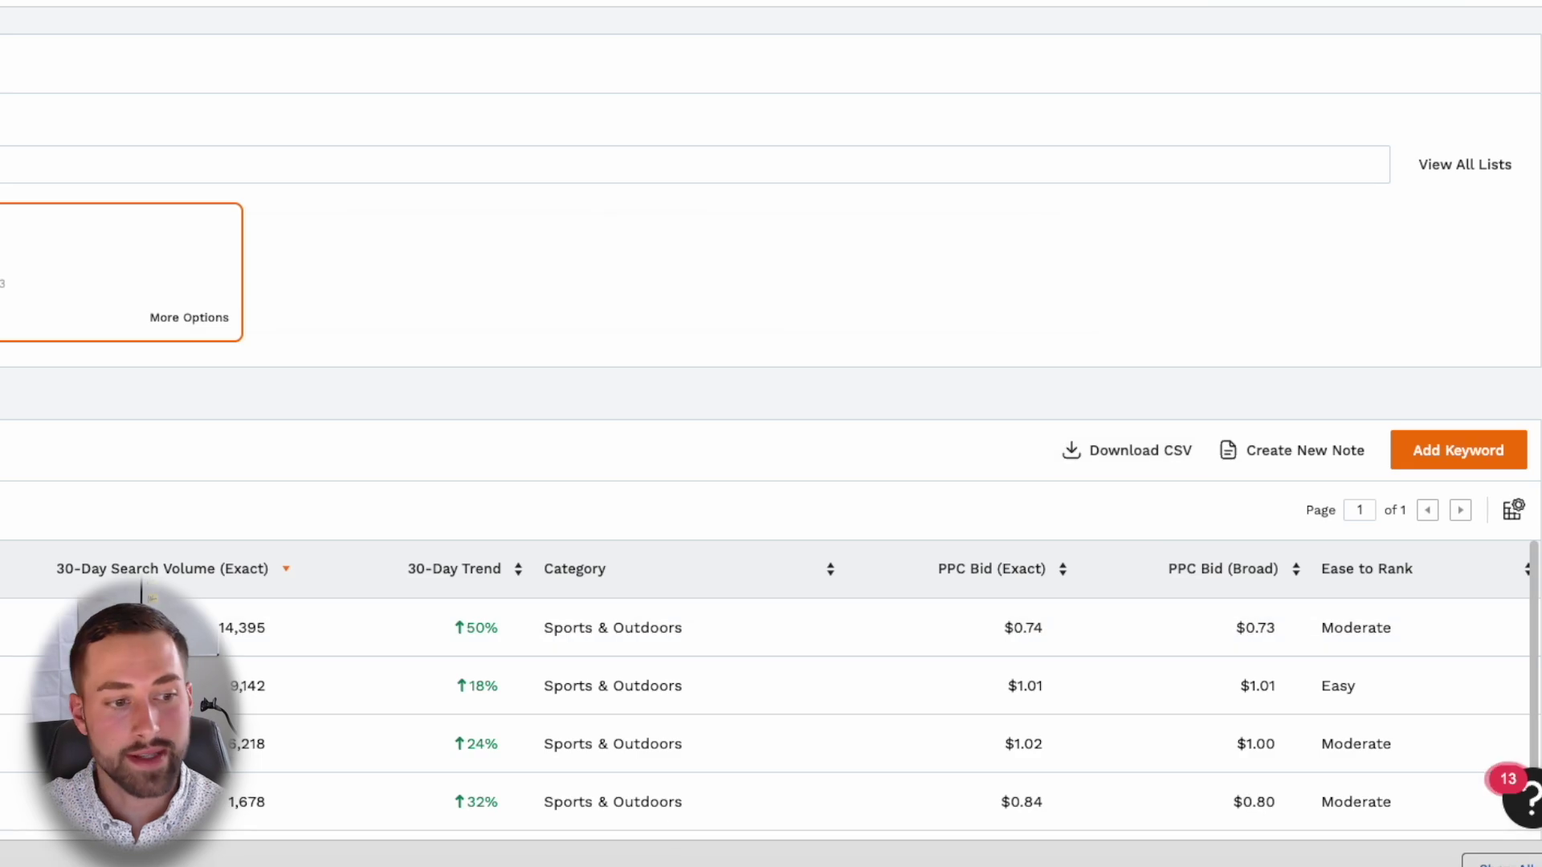
click(240, 866)
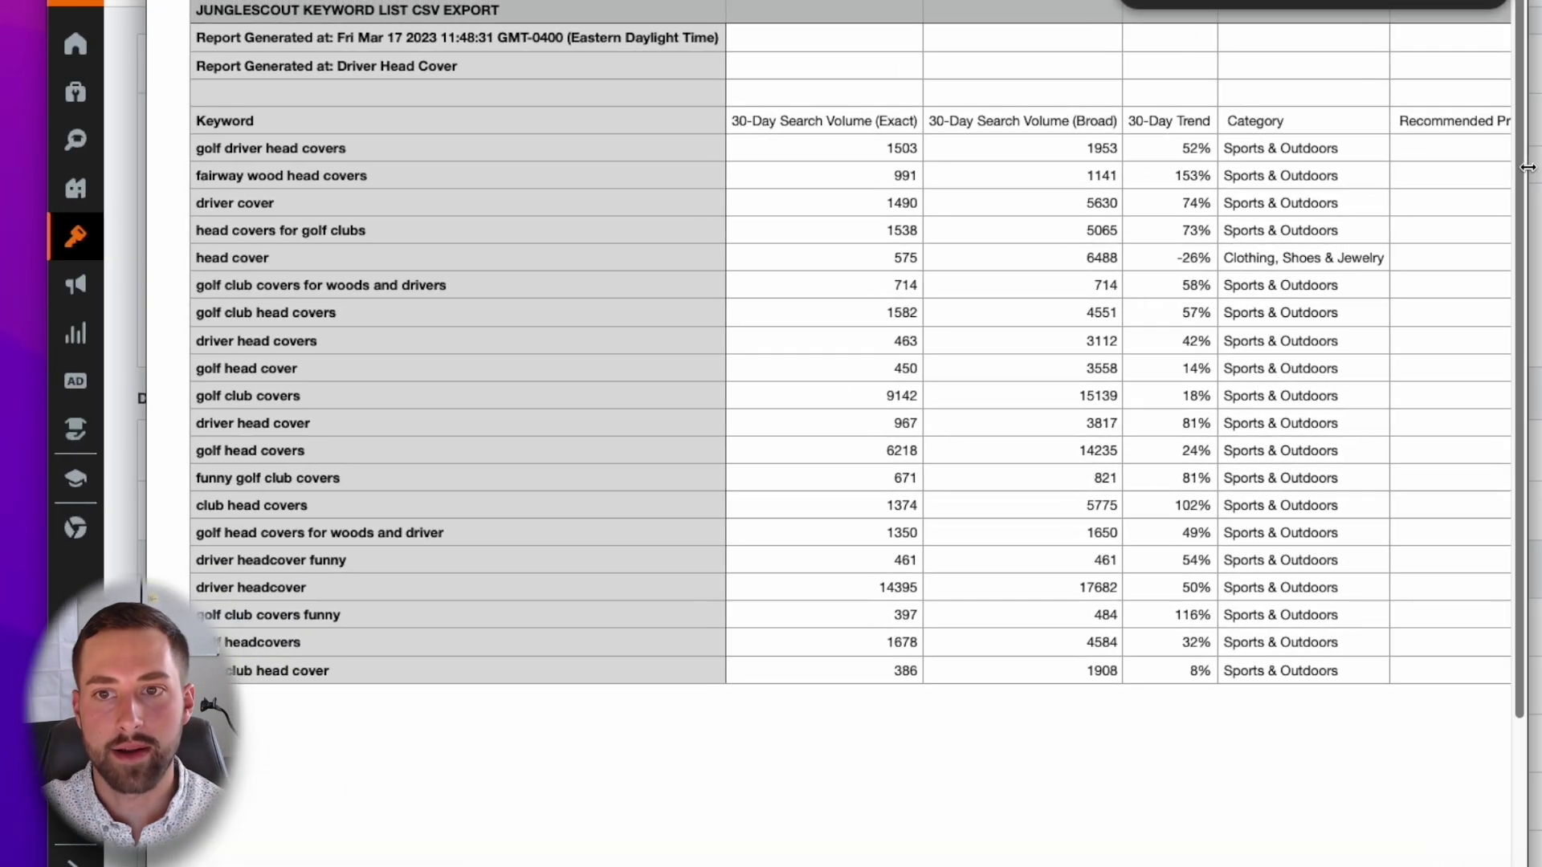
- Copy all the keyword cells under the Keyword heading in the exported spreadsheet
drag(1531, 164, 1541, 164)
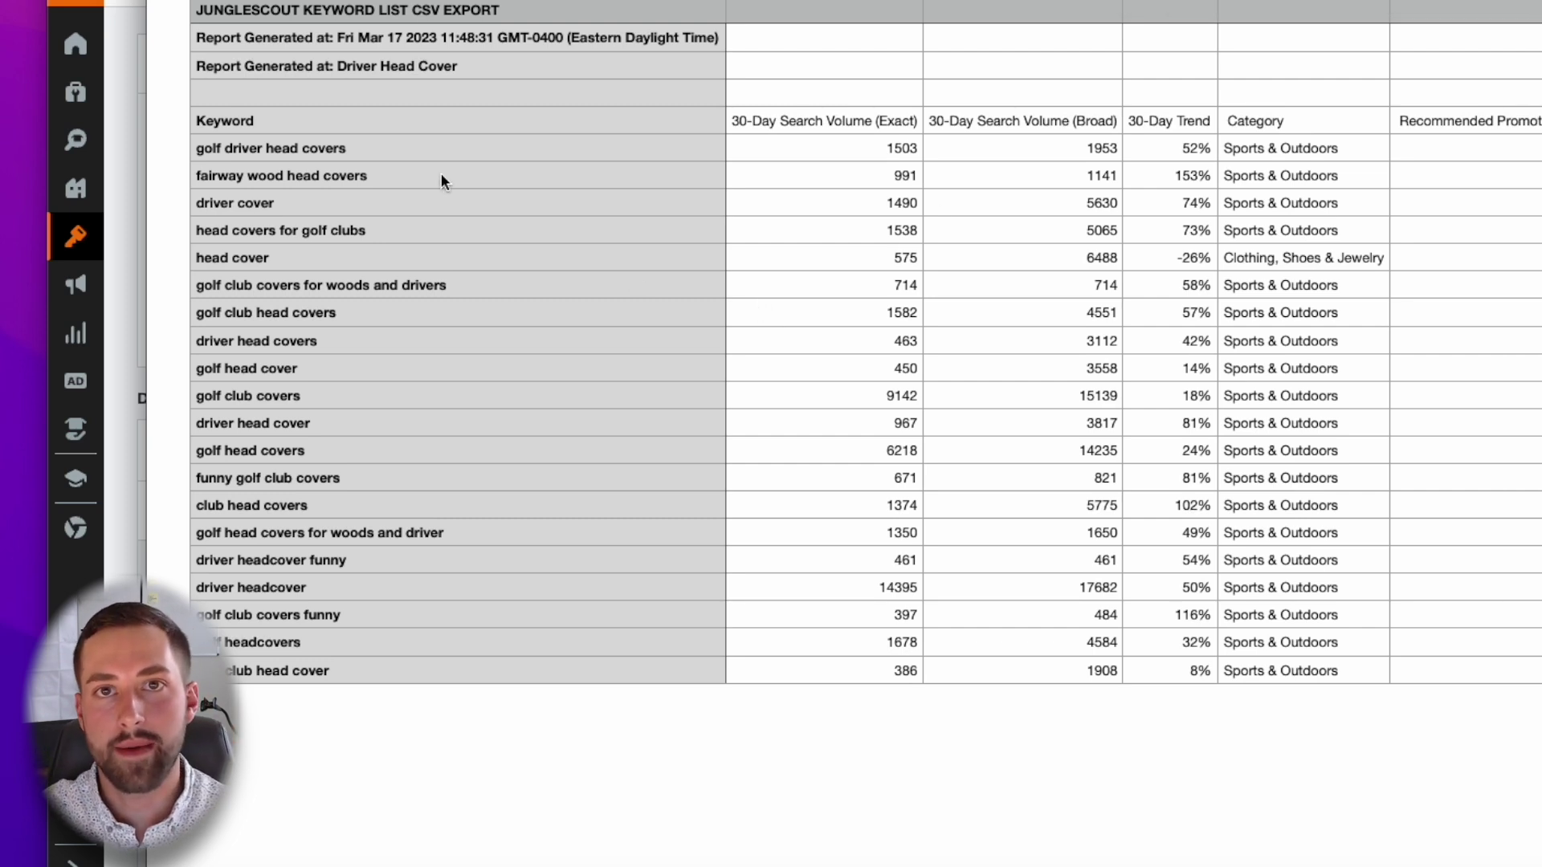
drag(321, 147, 353, 663)
right_click(370, 508)
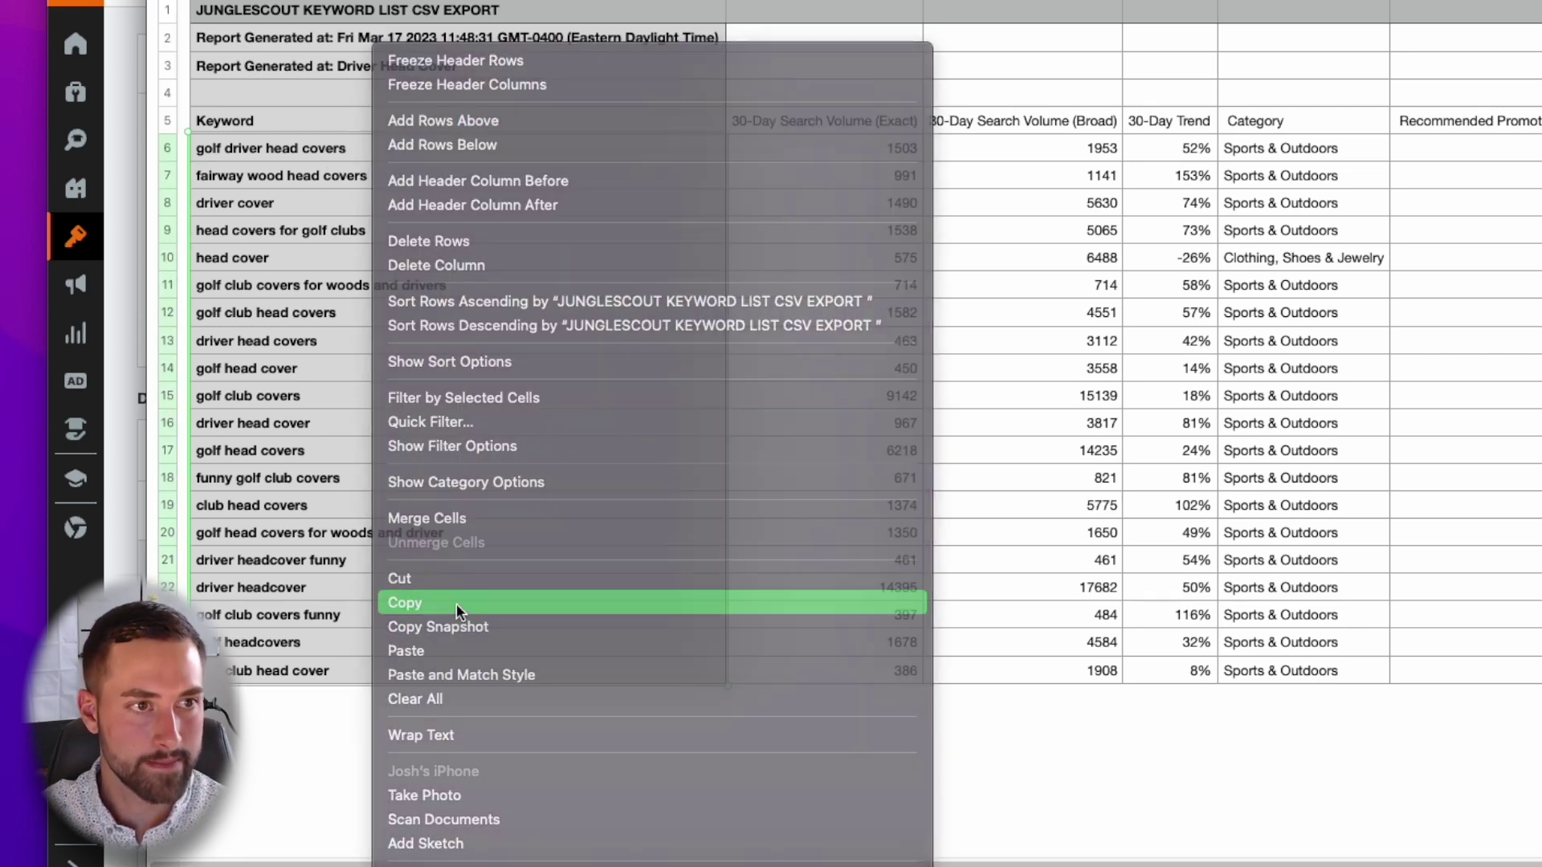
click(456, 604)
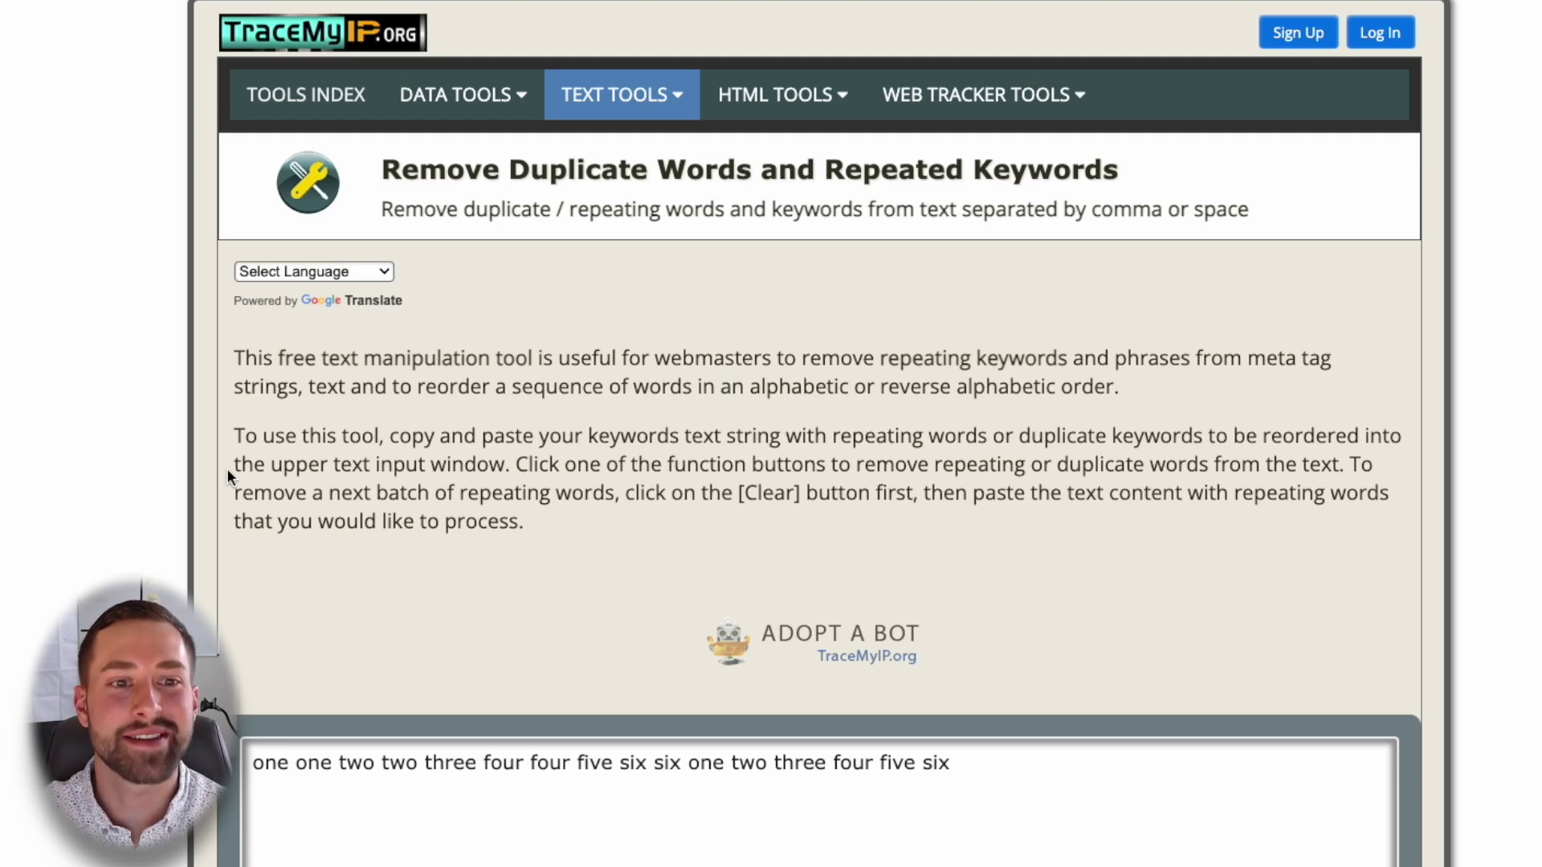
- In the Remove Duplicate Words tool, replace the sample text in the input box with the copied keywords
scroll(227, 475, down, 4)
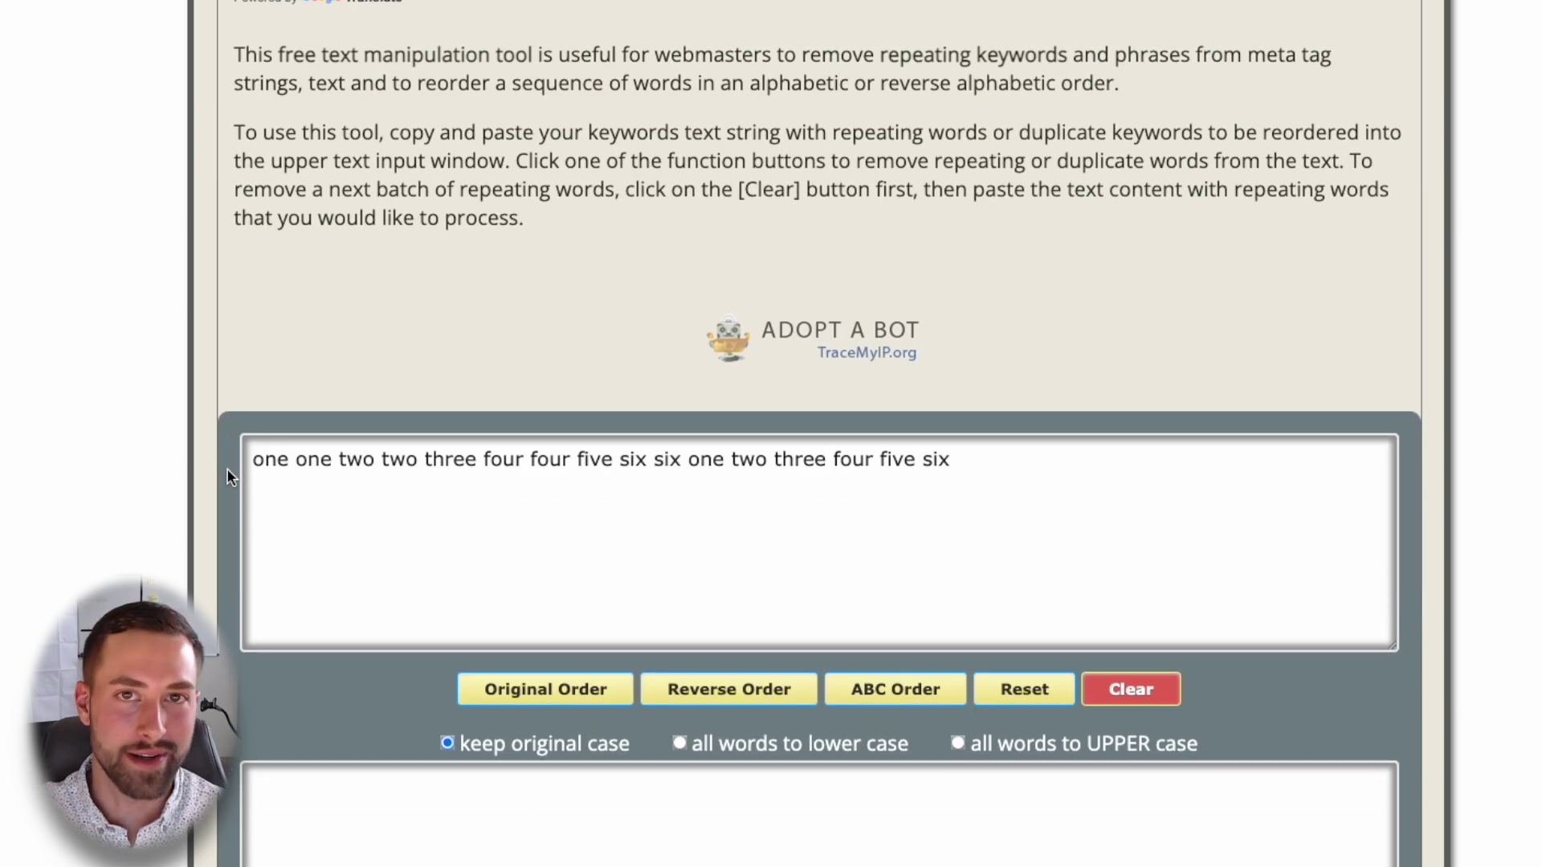
triple_click(524, 461)
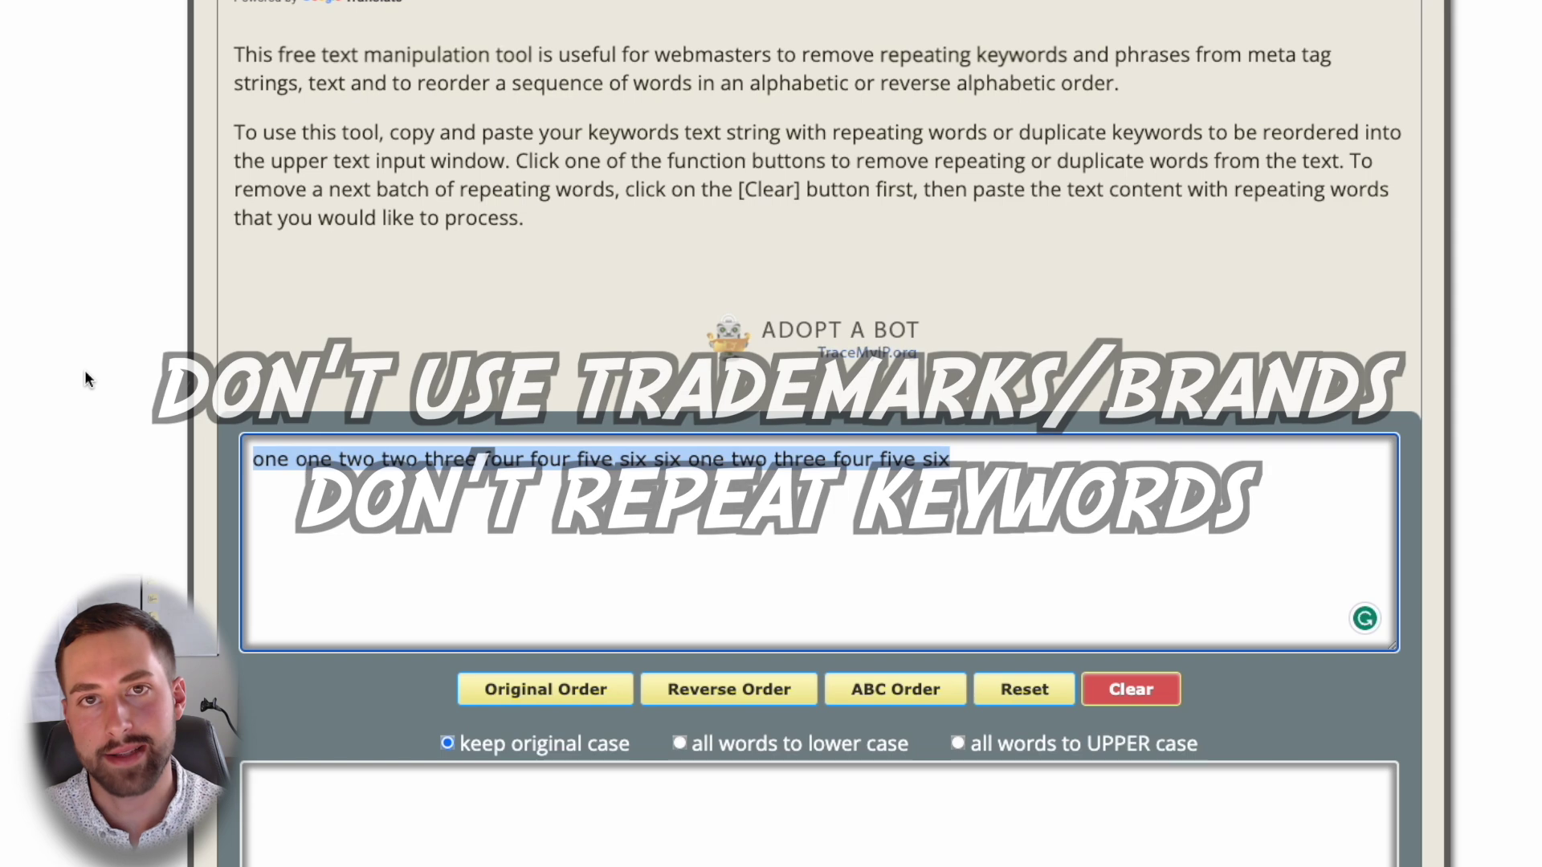
triple_click(659, 490)
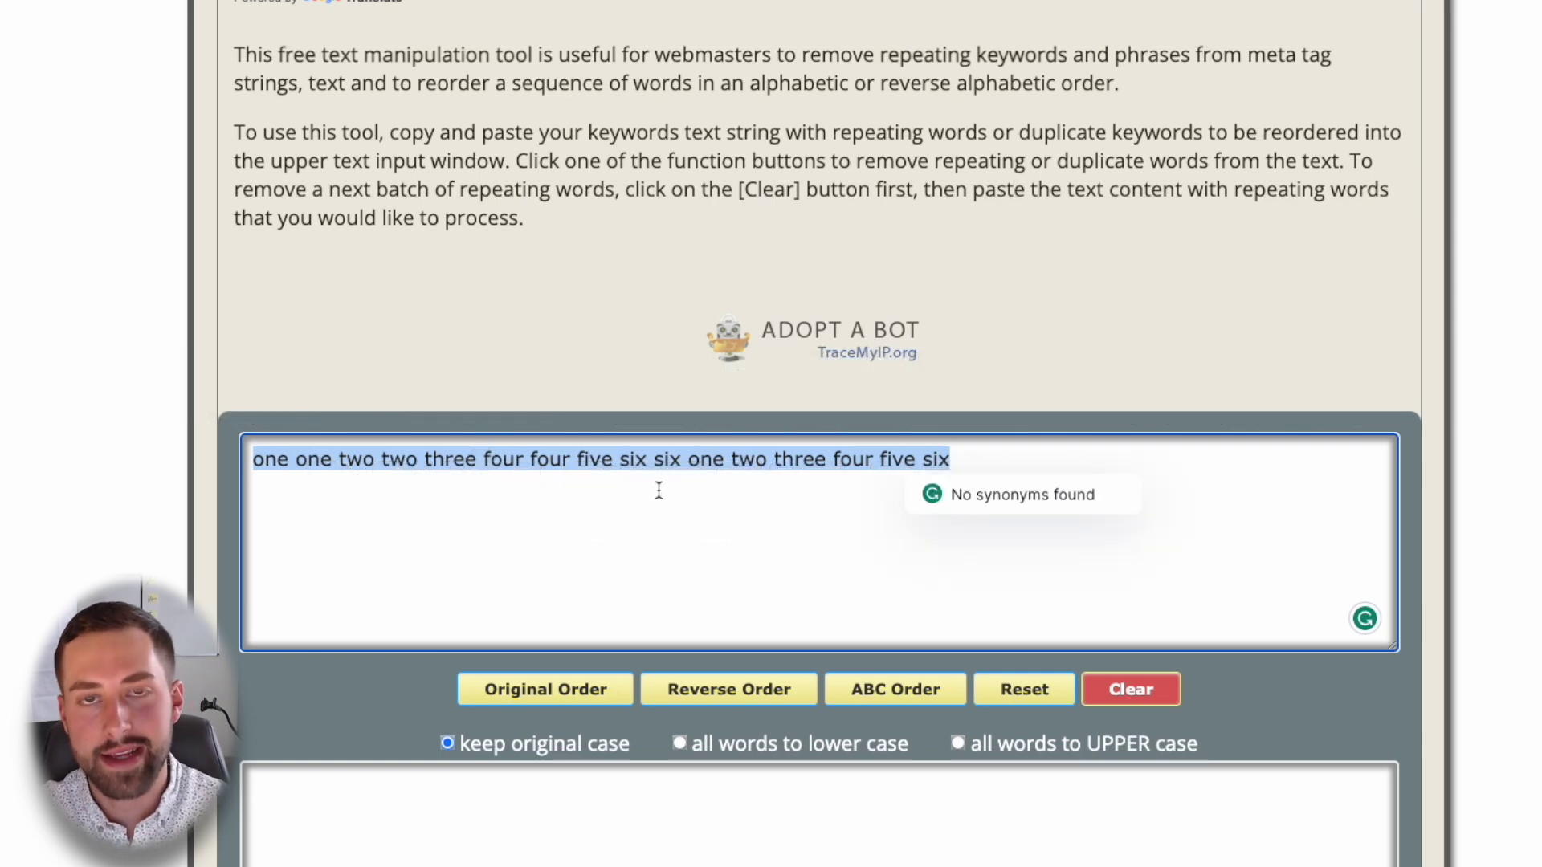
key(ctrl+v)
click(190, 466)
drag(507, 563, 211, 395)
click(34, 429)
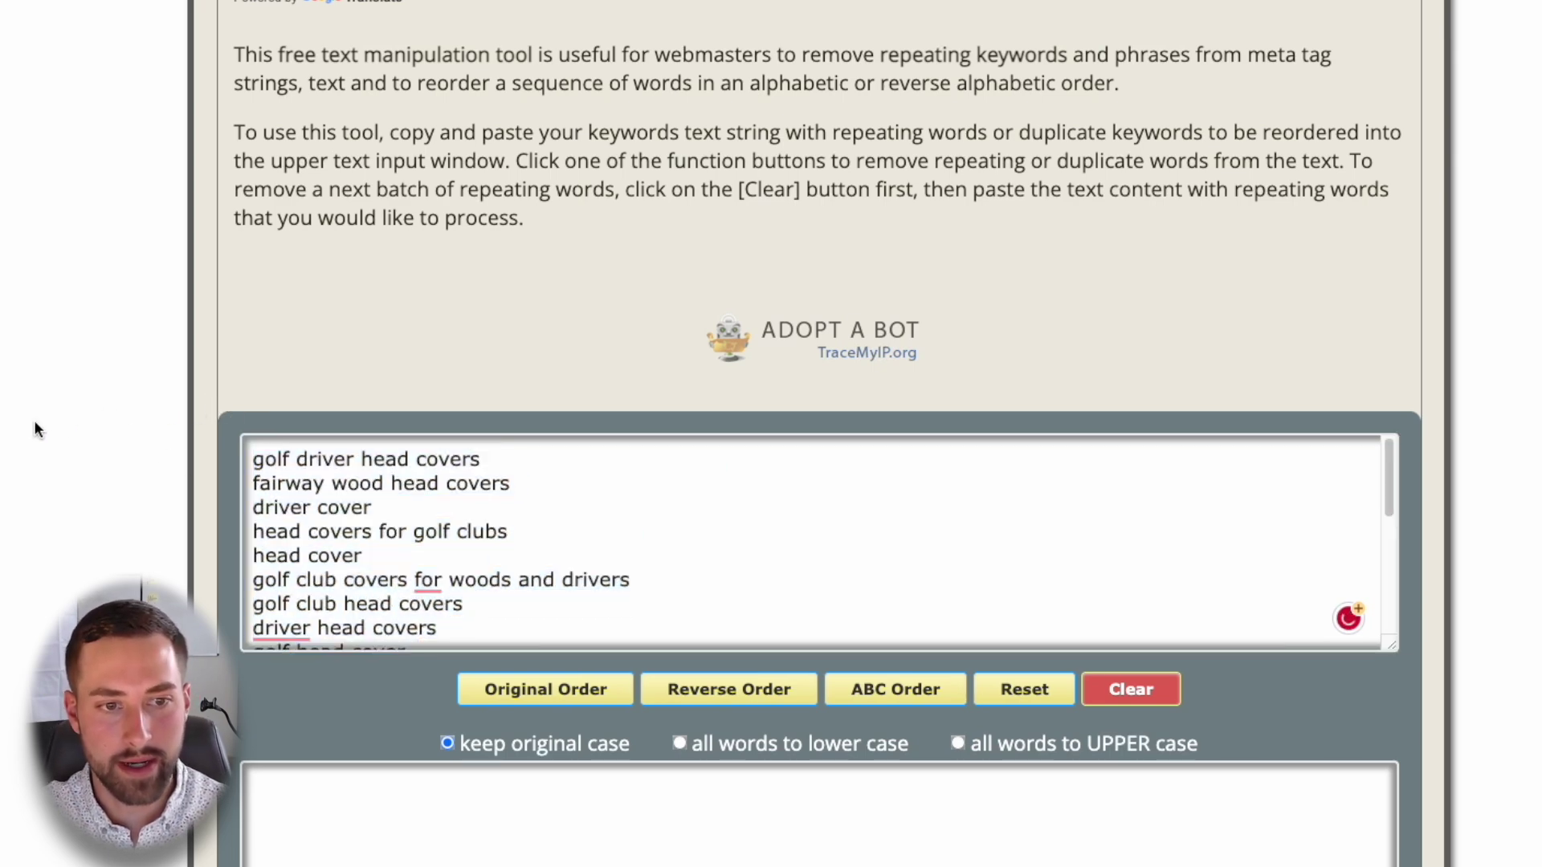
- Remove the duplicate words from the pasted keywords, keeping them in their original order and case
scroll(166, 407, down, 3)
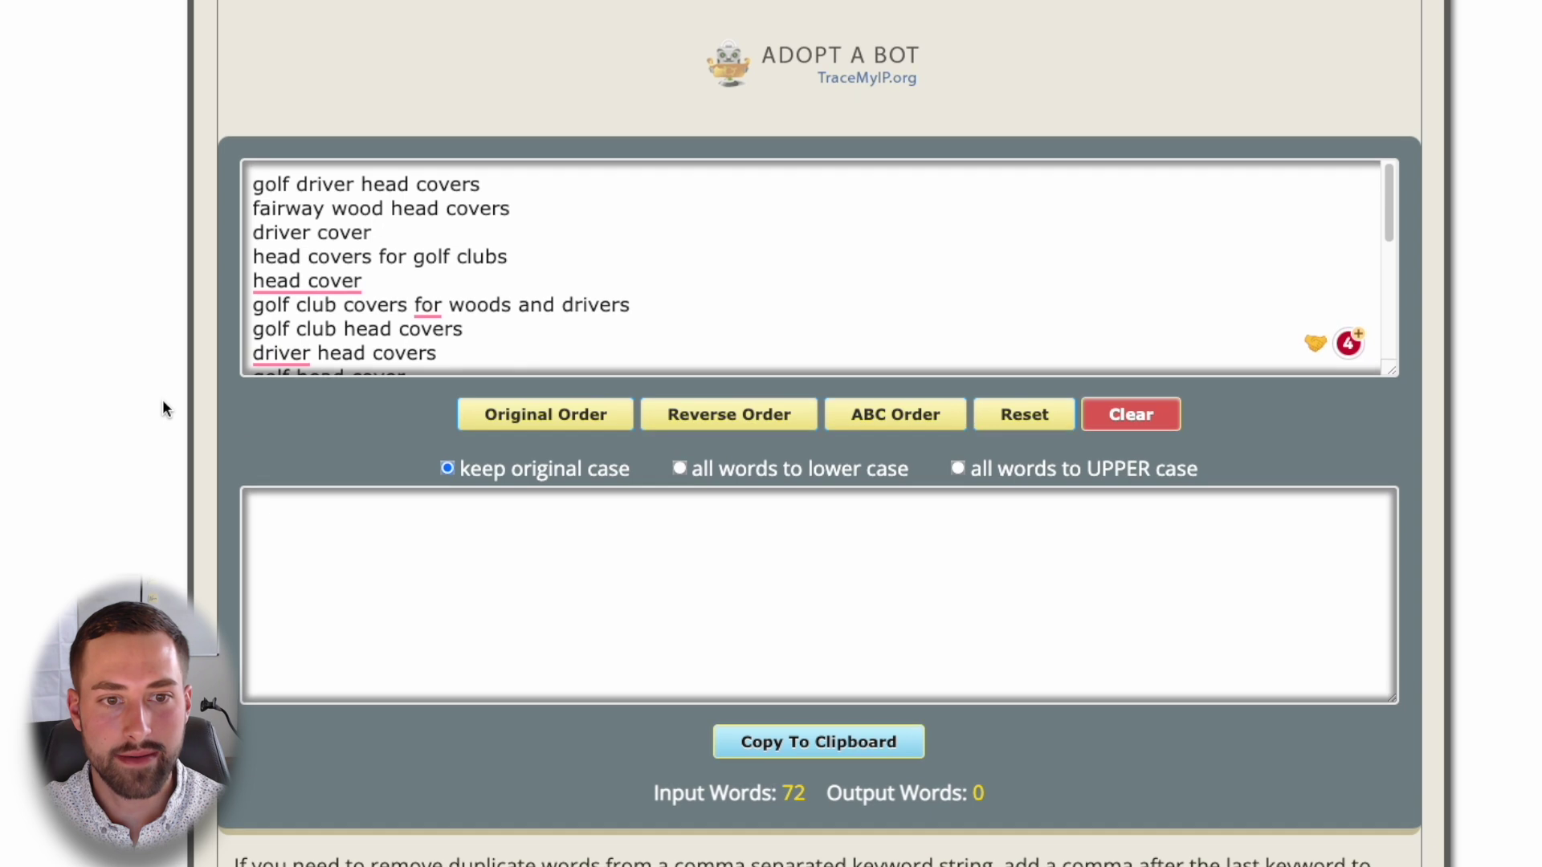
click(549, 424)
triple_click(567, 507)
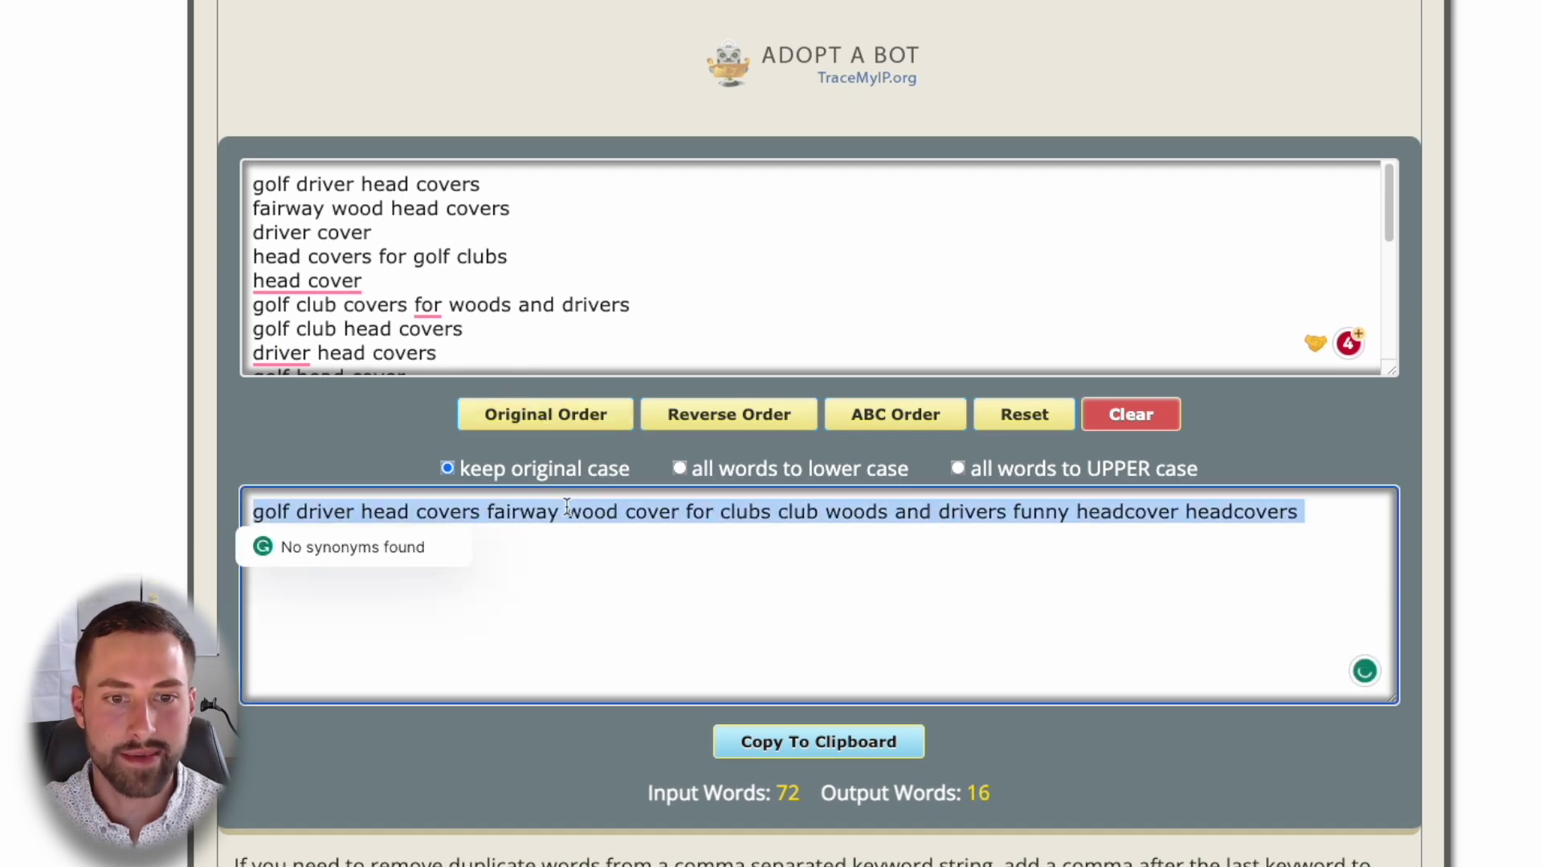
click(586, 548)
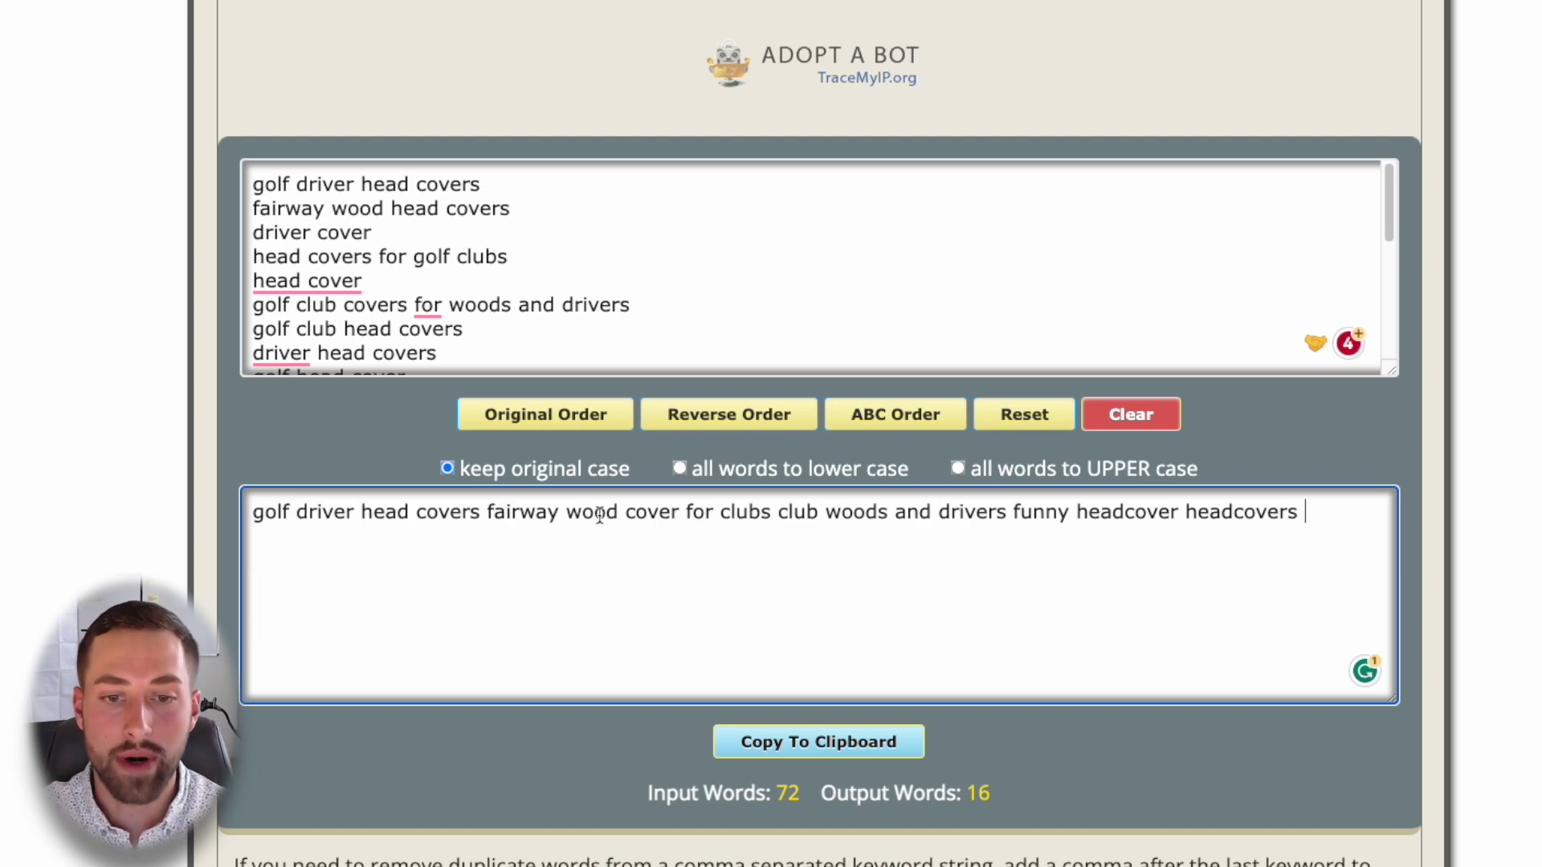
- Delete the word "for" between cover and clubs in the deduplicated keyword text
triple_click(701, 517)
click(701, 517)
triple_click(701, 517)
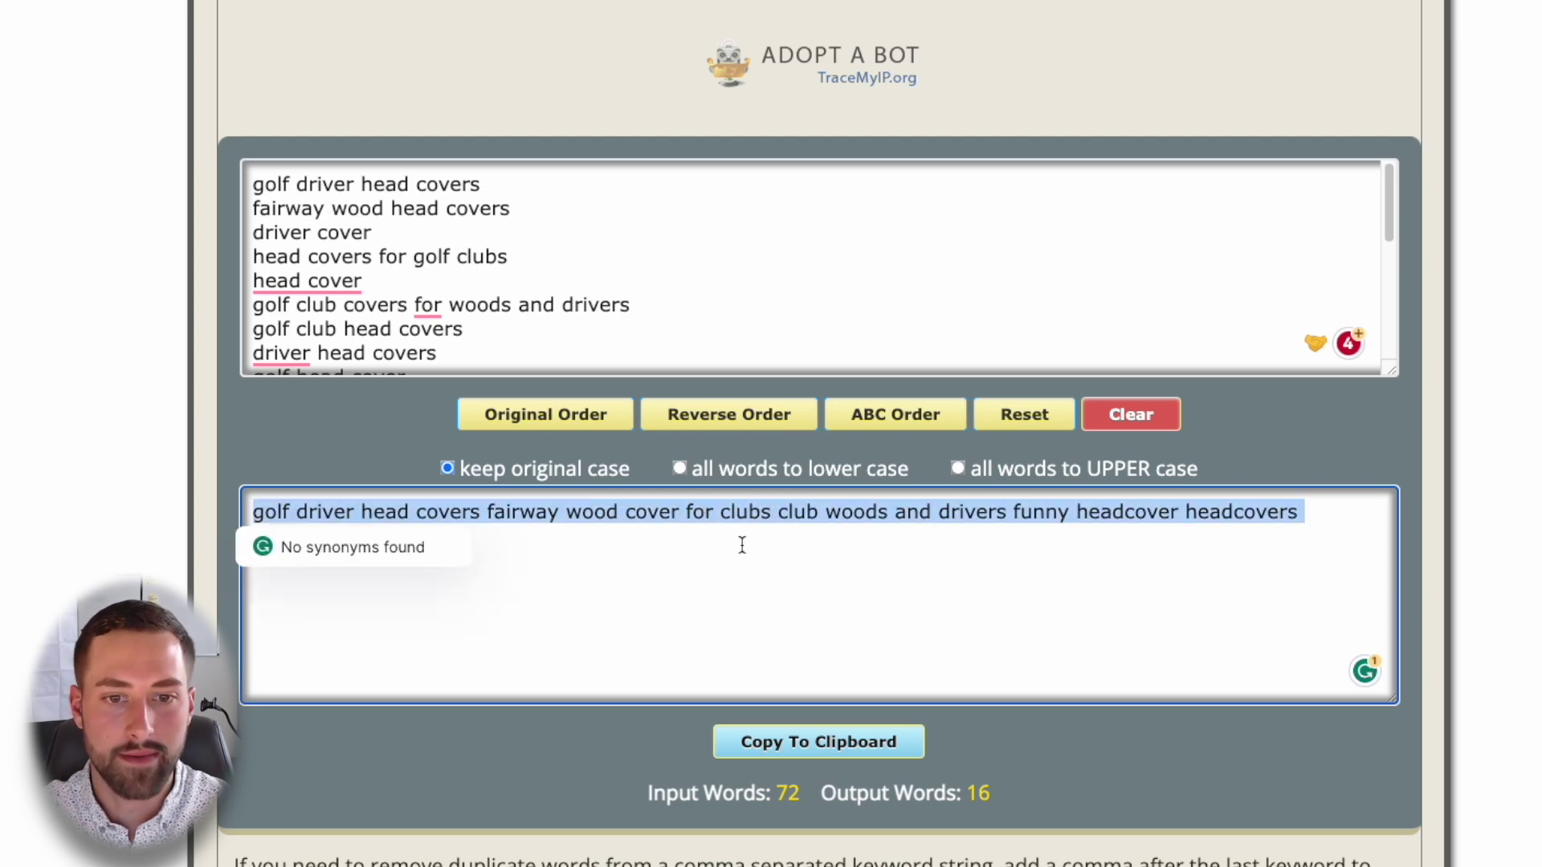
triple_click(701, 516)
click(701, 517)
key(Delete)
key(Delete)
key(Delete)
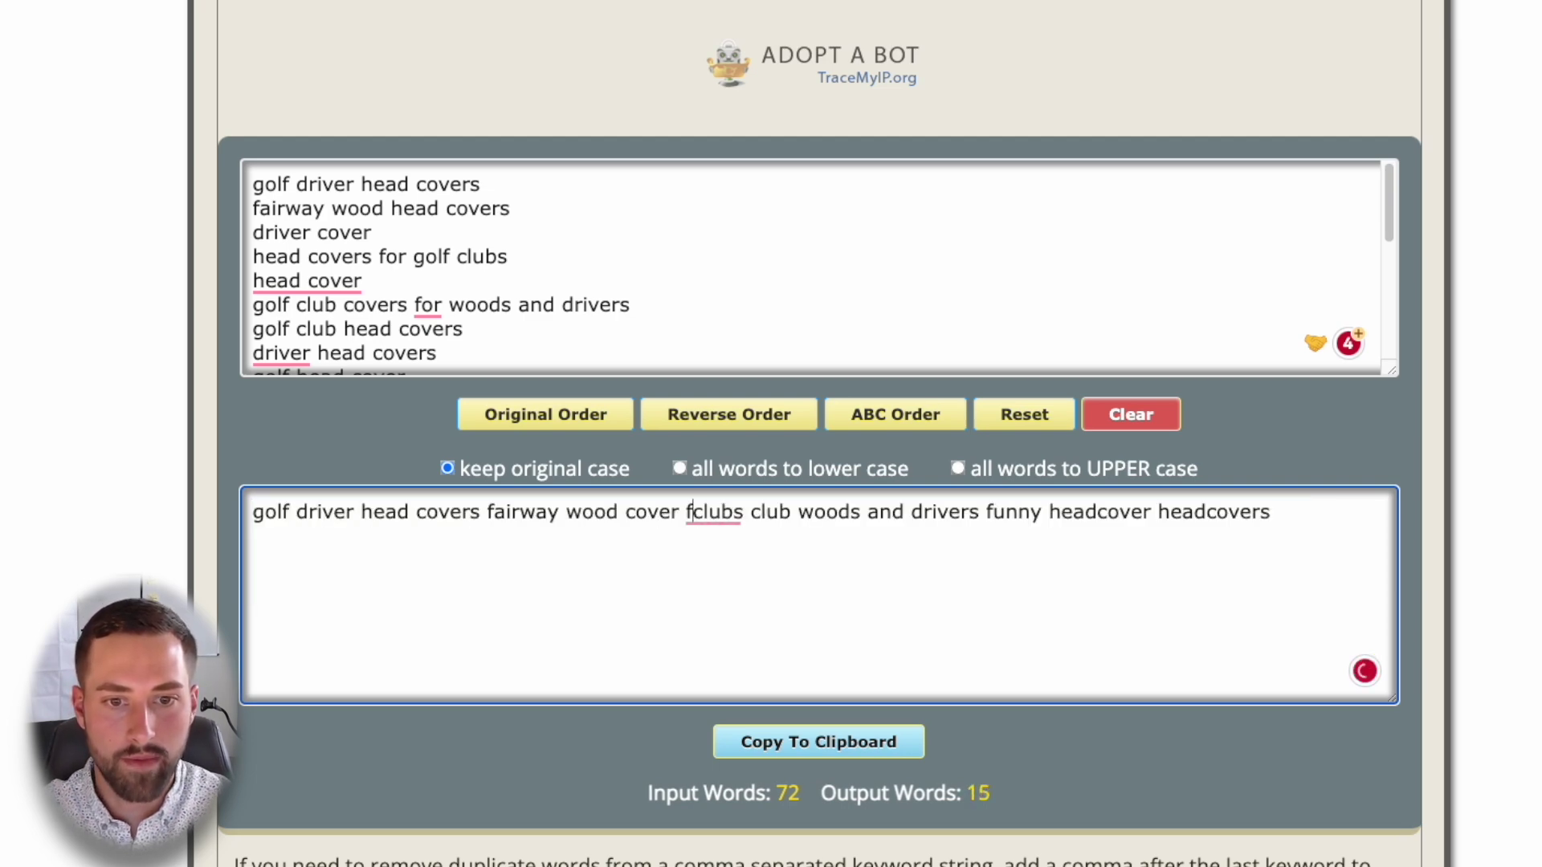
key(Delete)
- Delete the word "and" between woods and drivers in the deduplicated keyword text
triple_click(905, 518)
triple_click(905, 518)
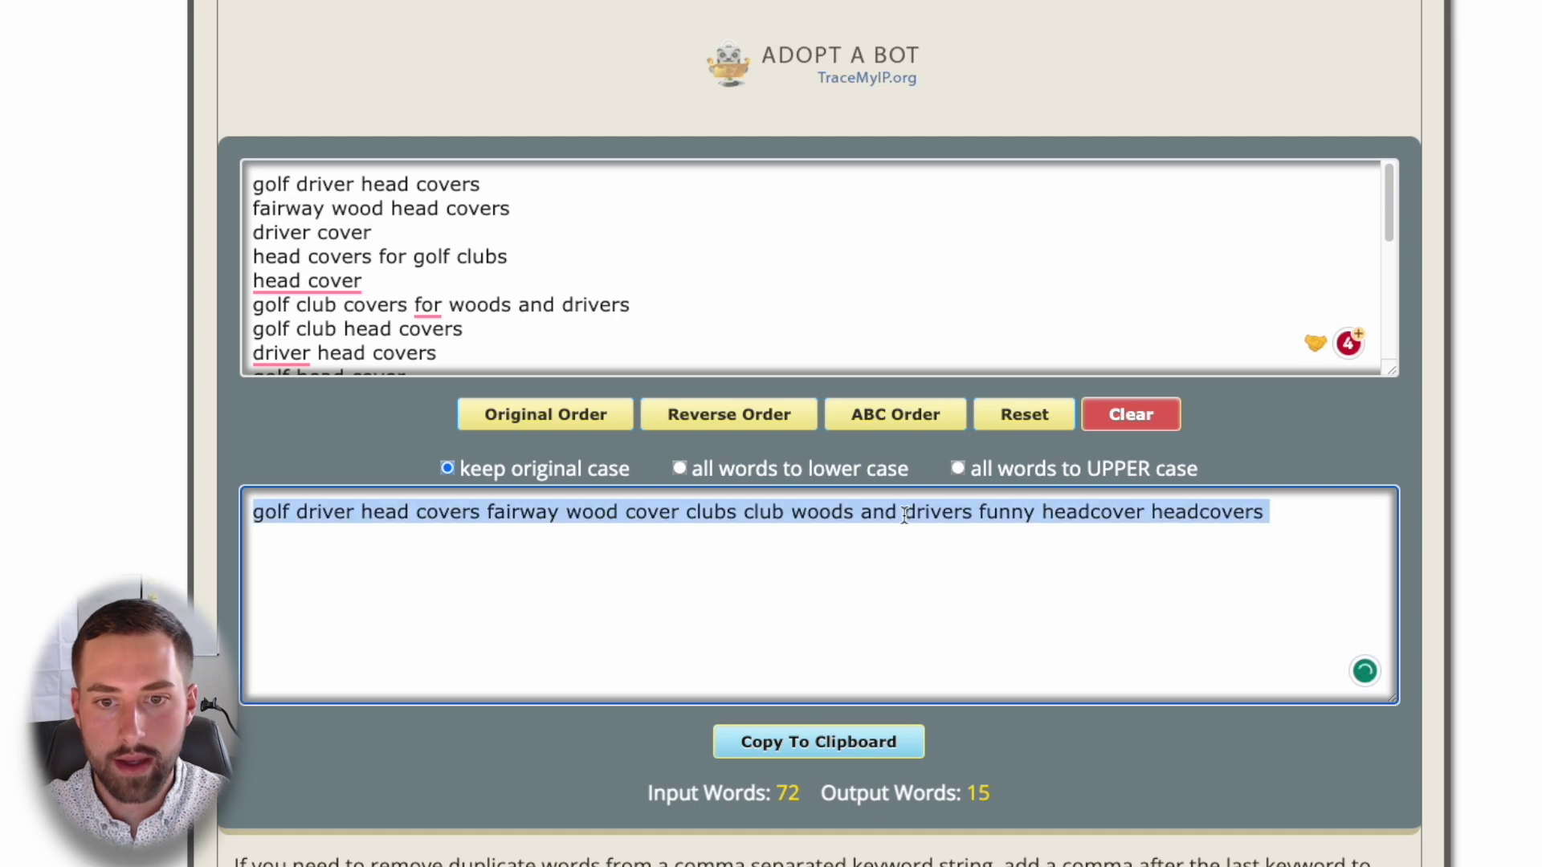
click(892, 518)
click(905, 518)
key(BackSpace)
key(BackSpace)
key(BackSpace)
key(BackSpace)
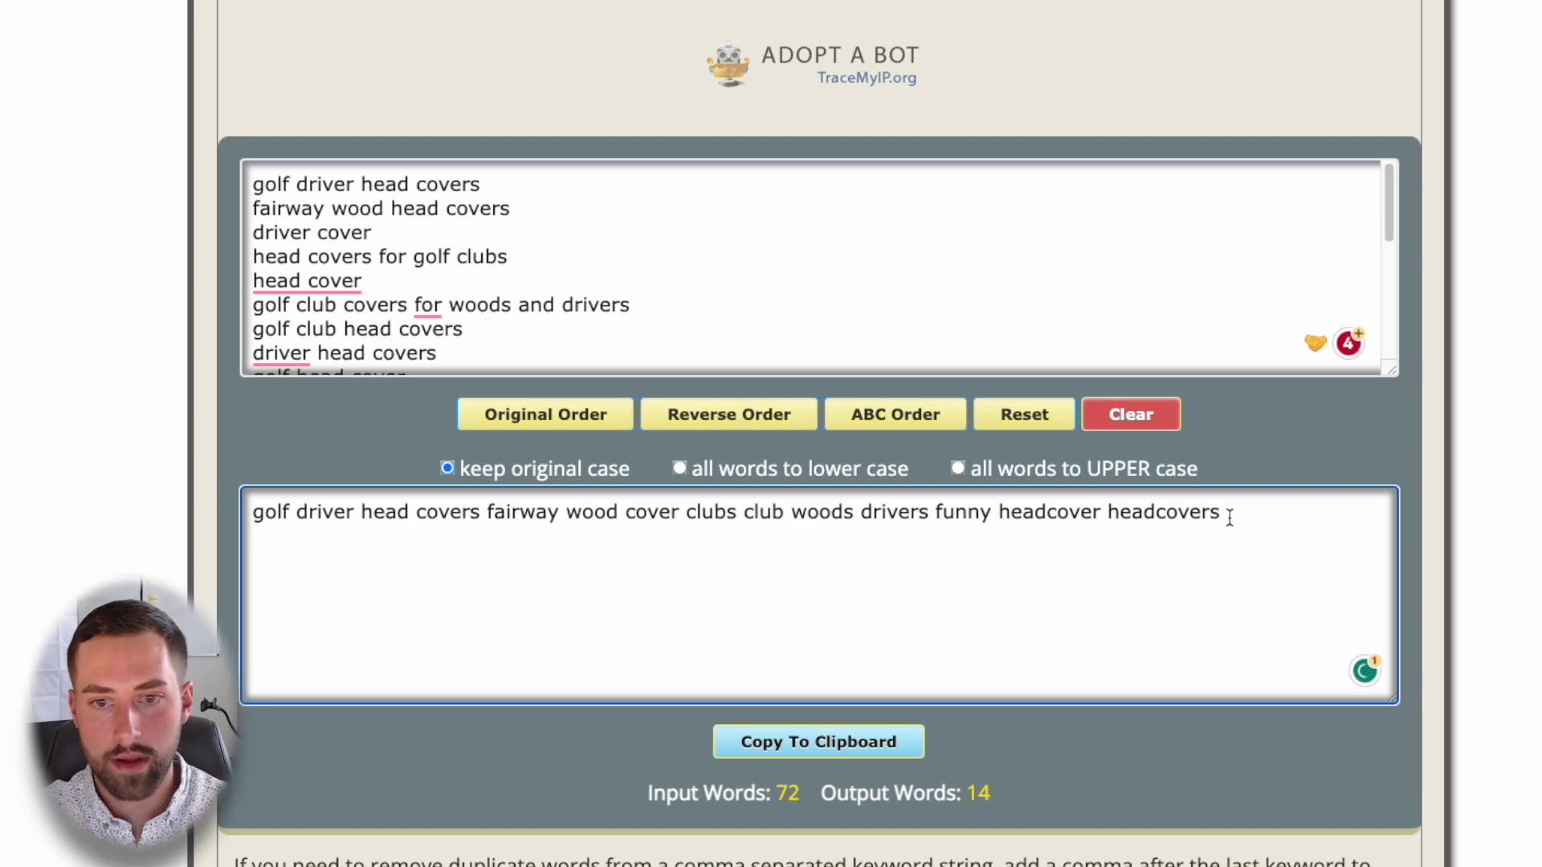
- Copy the cleaned keyword line into the Generic Keyword field of the listing's product details in Amazon Seller Central
drag(1225, 514, 162, 506)
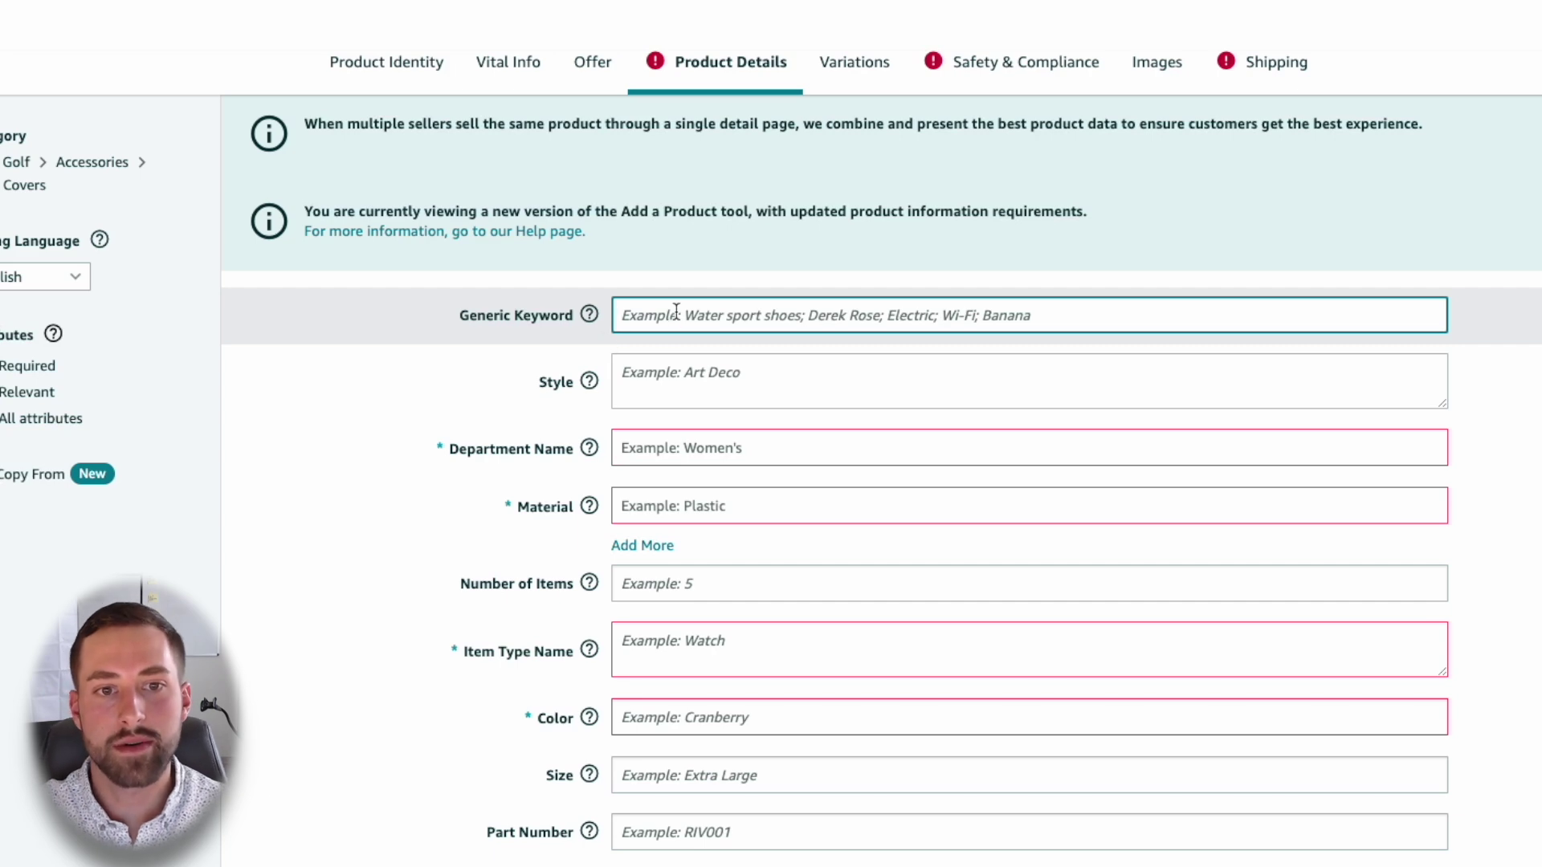
key(ctrl+v)
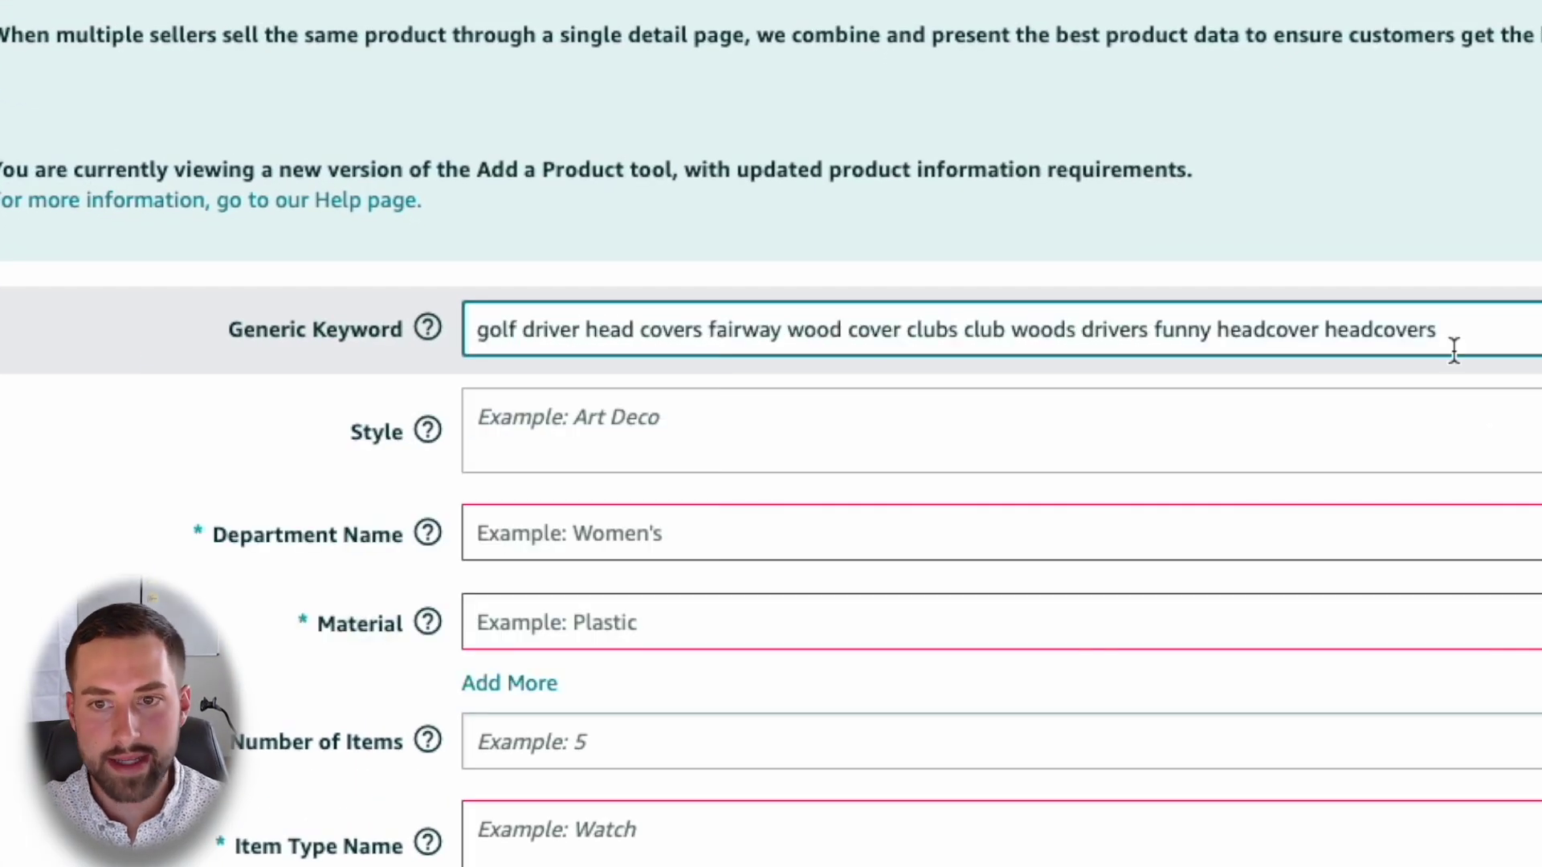
click(1536, 434)
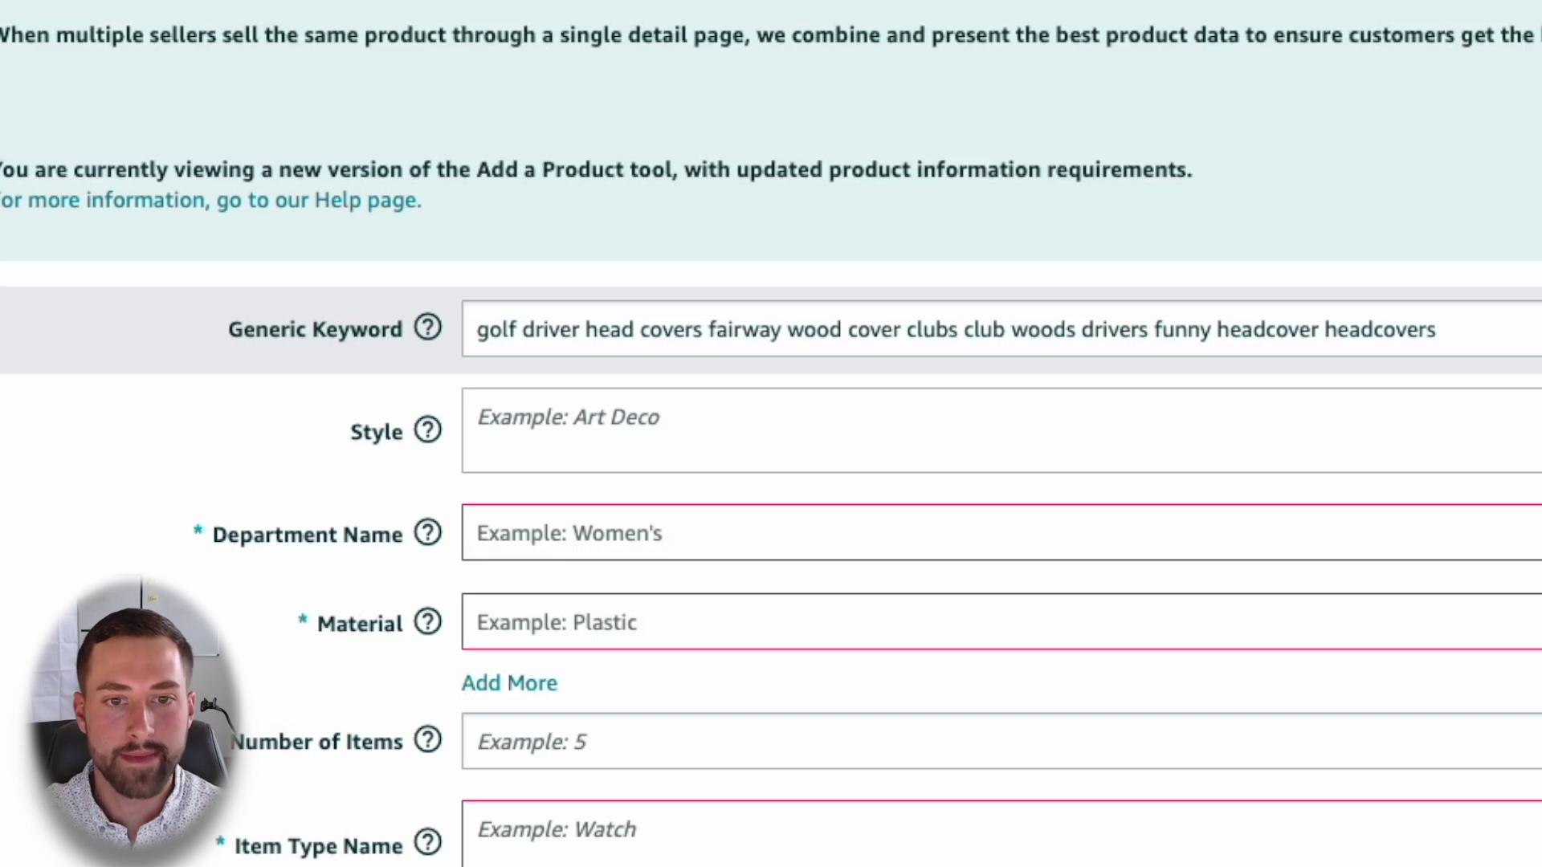
- Set the Department Name to Unisex-Adult
scroll(8, 526, down, 3)
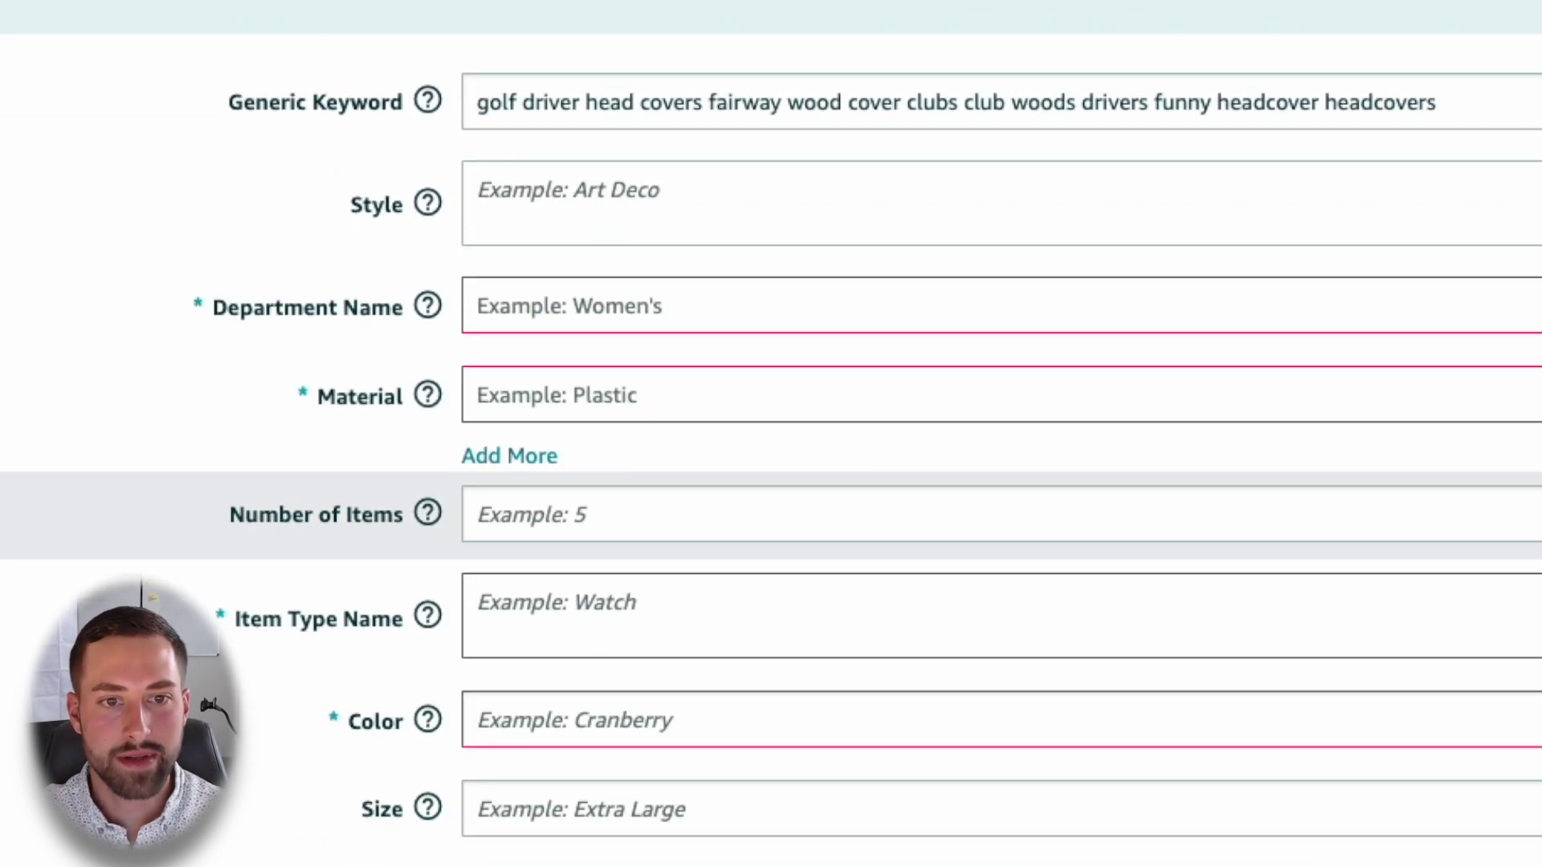
click(601, 324)
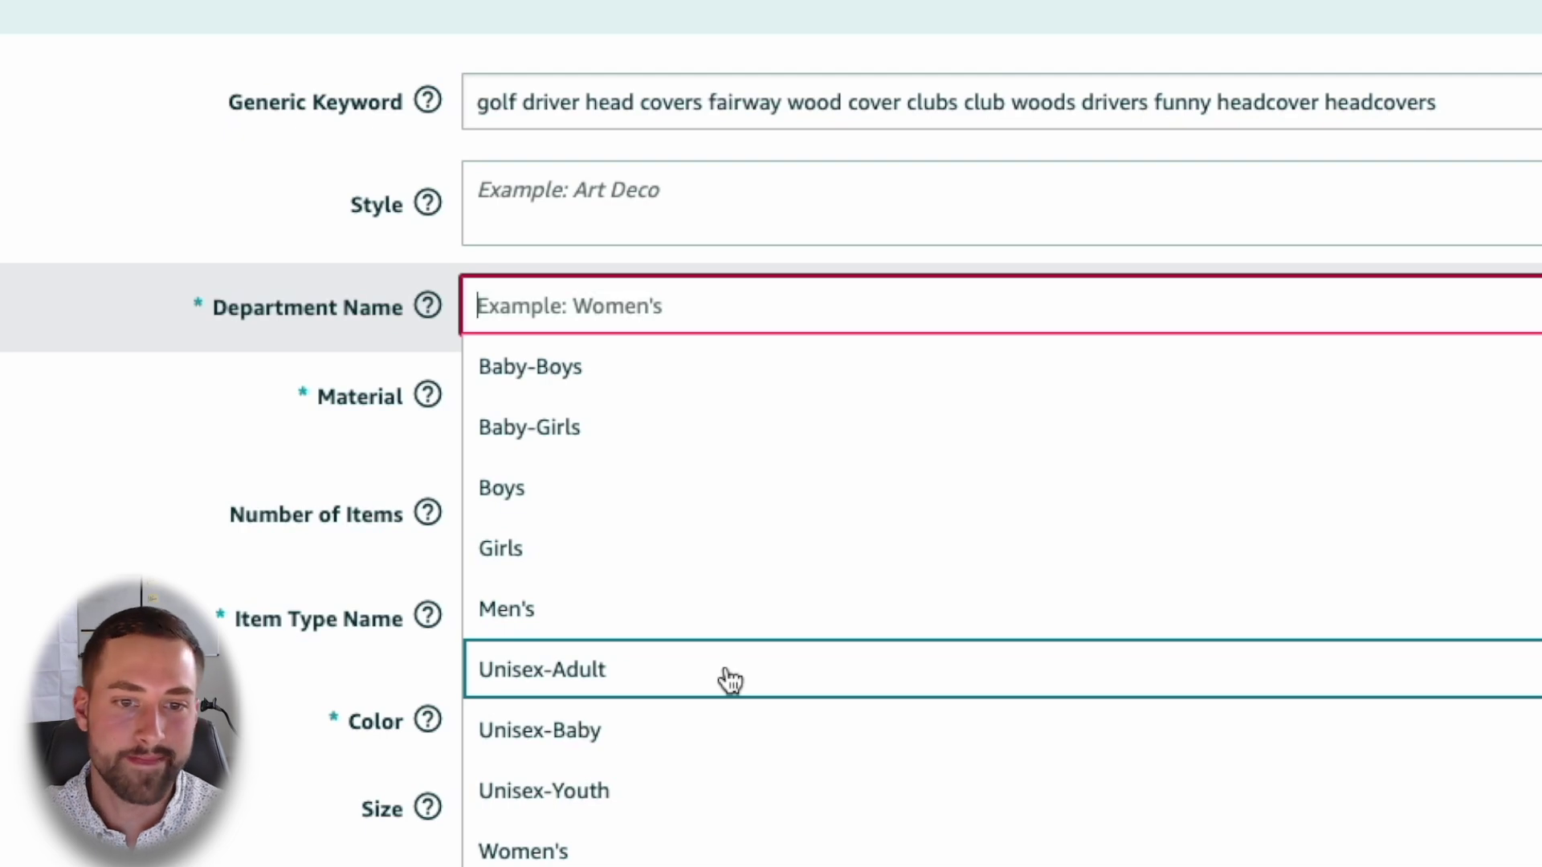
click(578, 665)
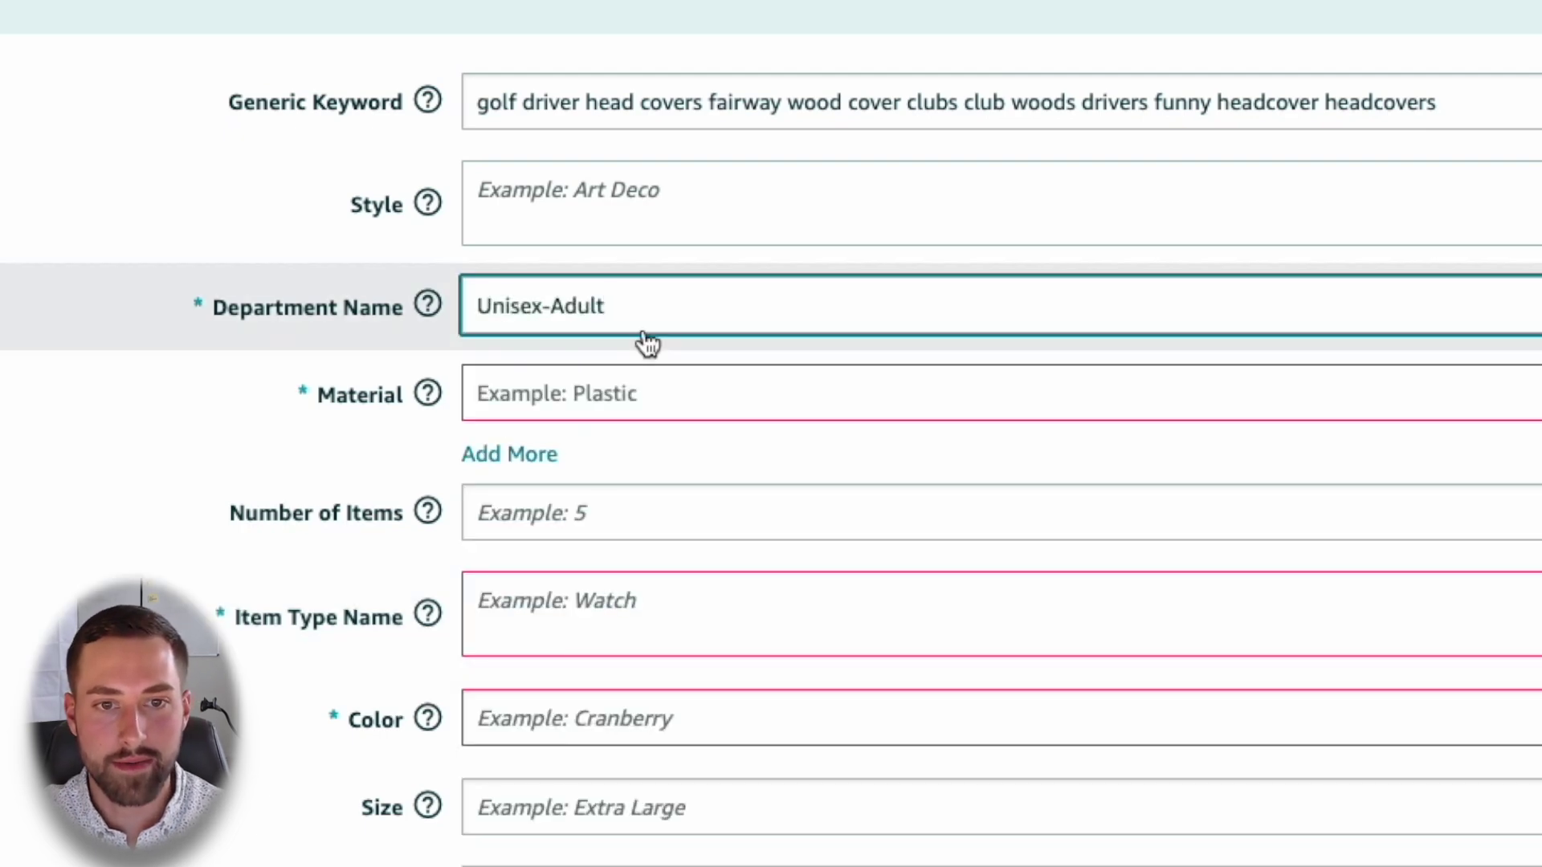
click(625, 401)
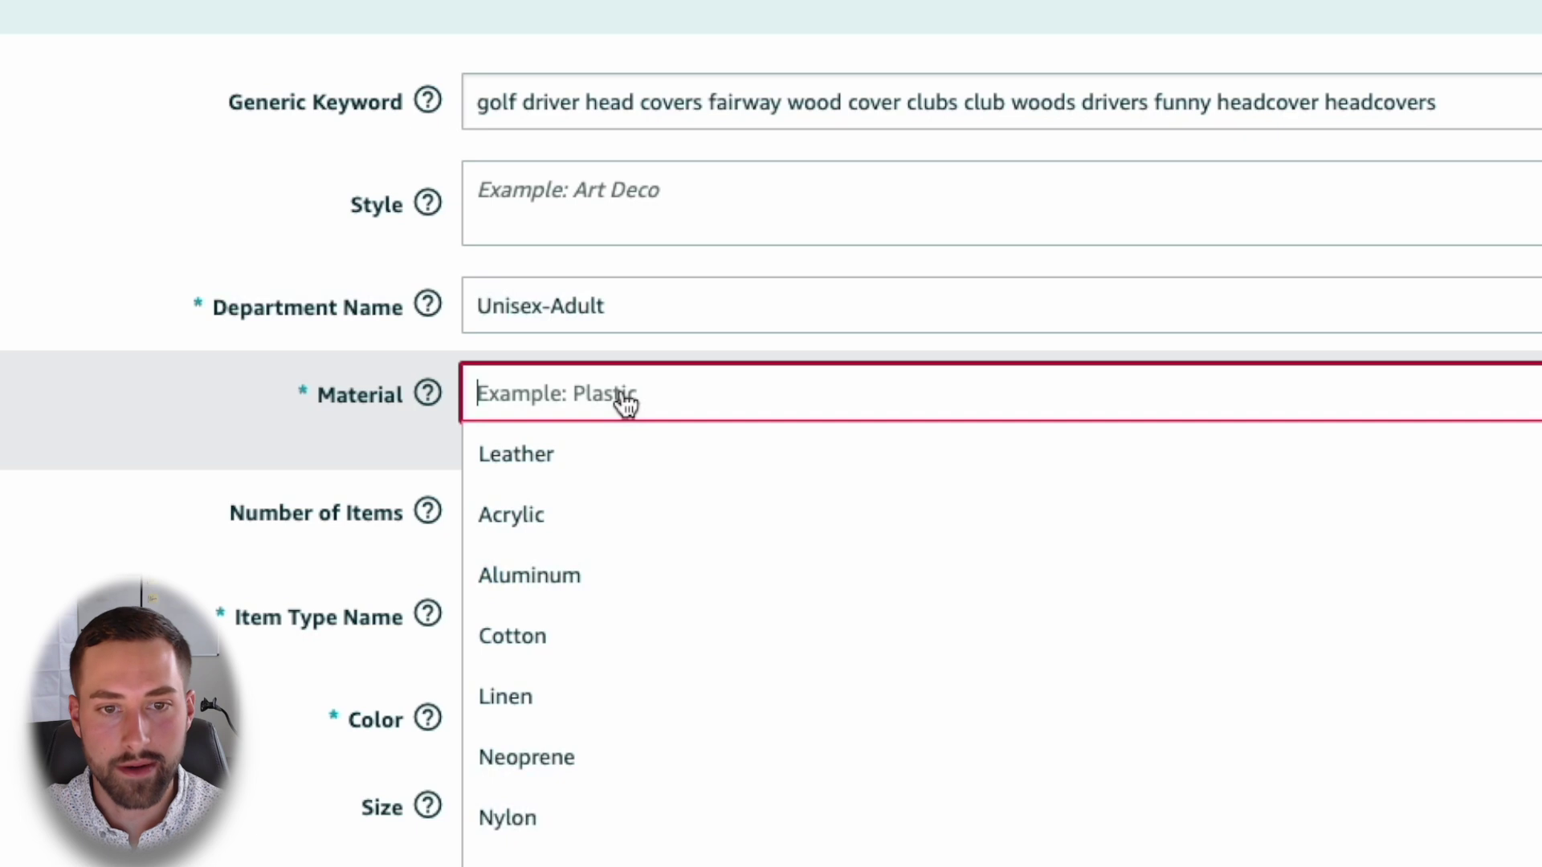
click(220, 402)
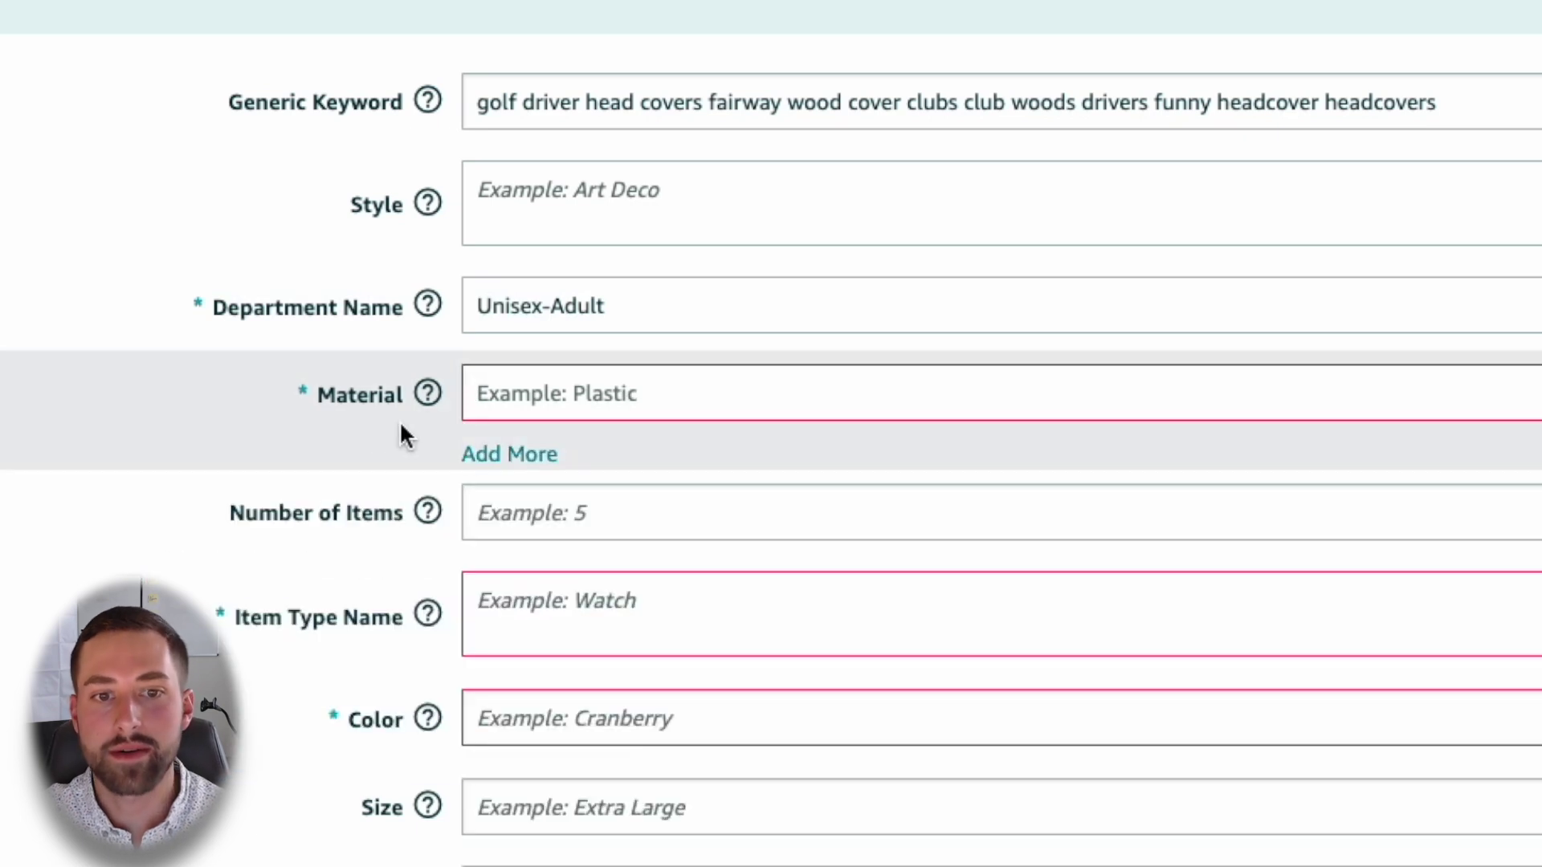
click(527, 456)
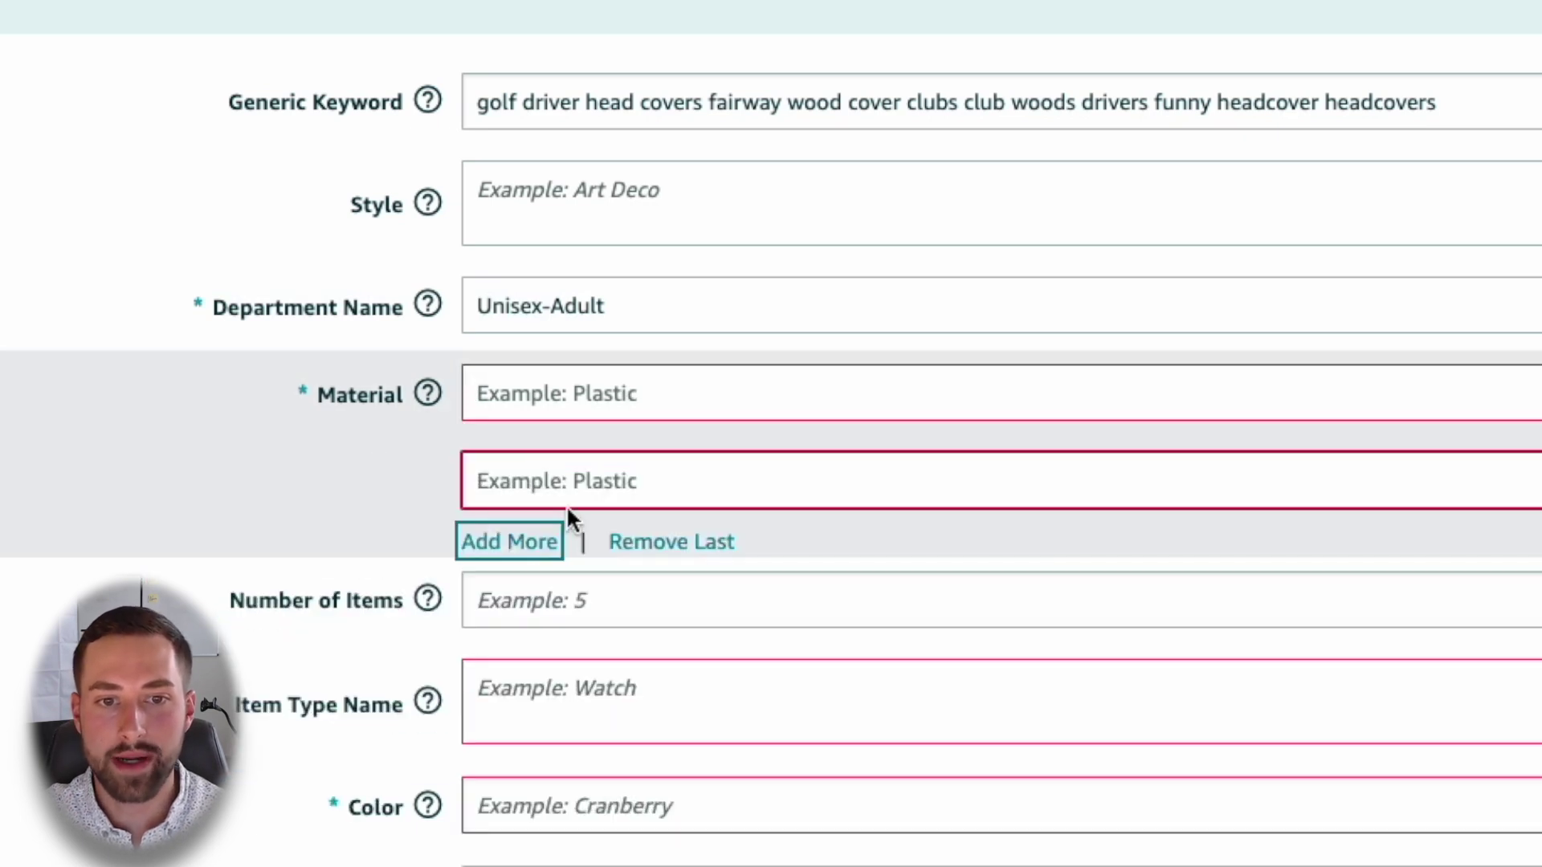
click(673, 545)
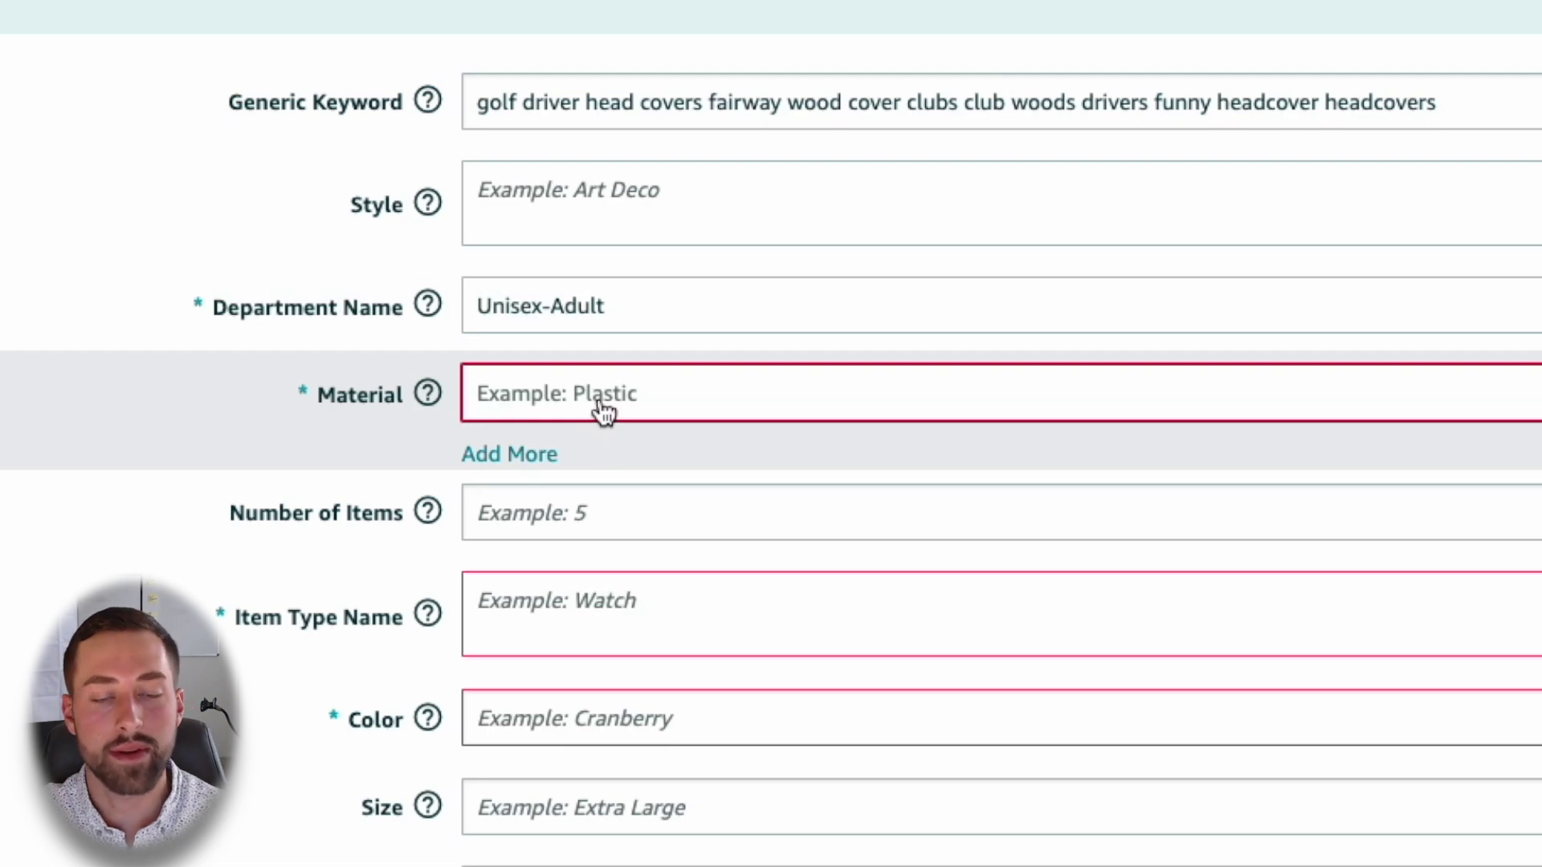
- Set the Material to Leather
click(602, 411)
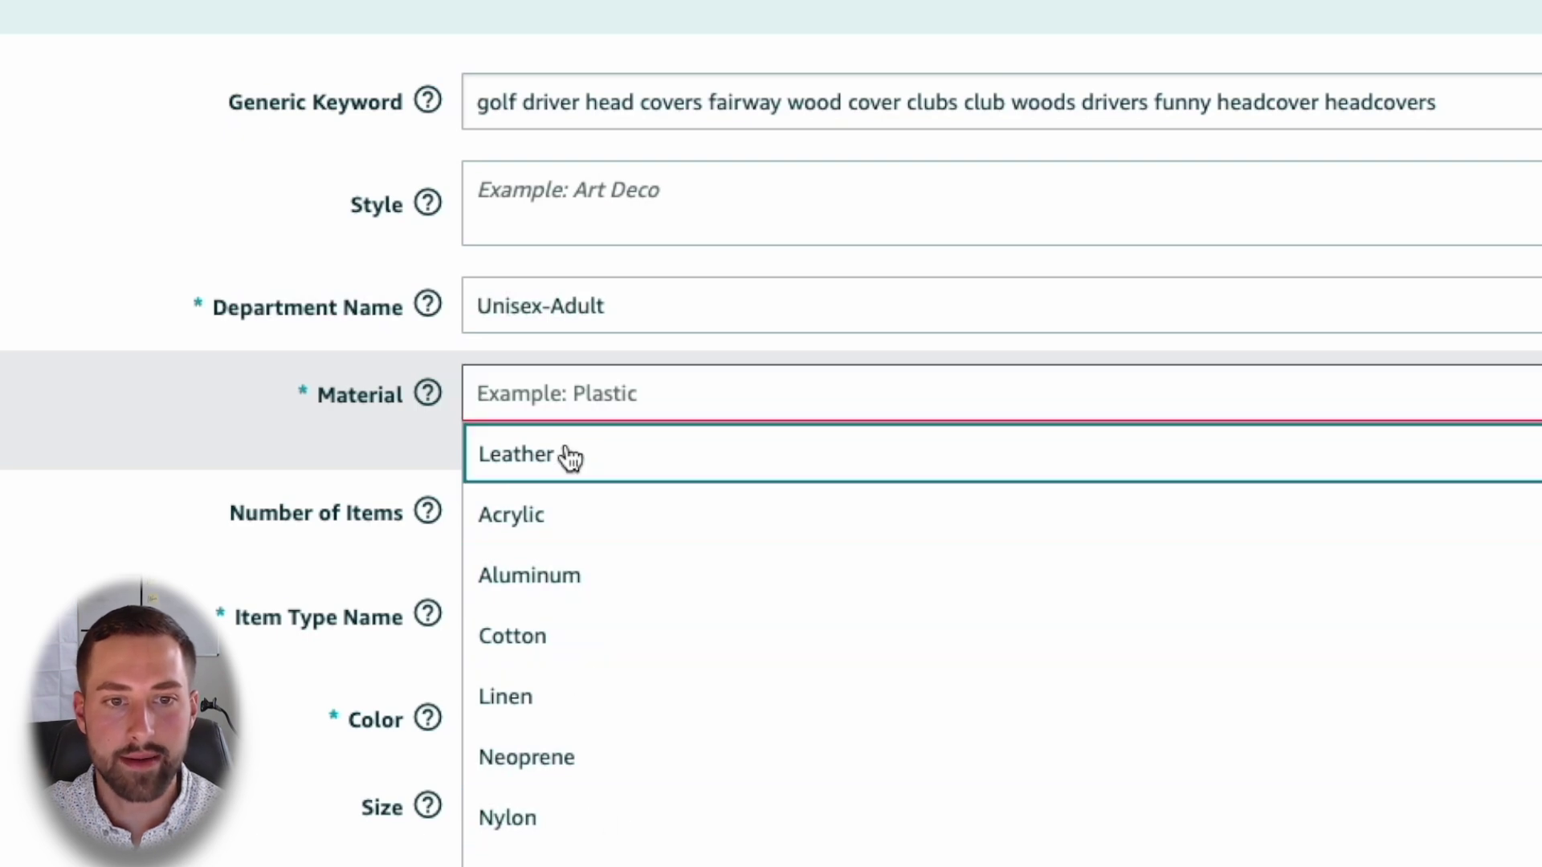
click(571, 456)
- Enter Driver Head Cover as the Item Type Name
scroll(492, 455, down, 2)
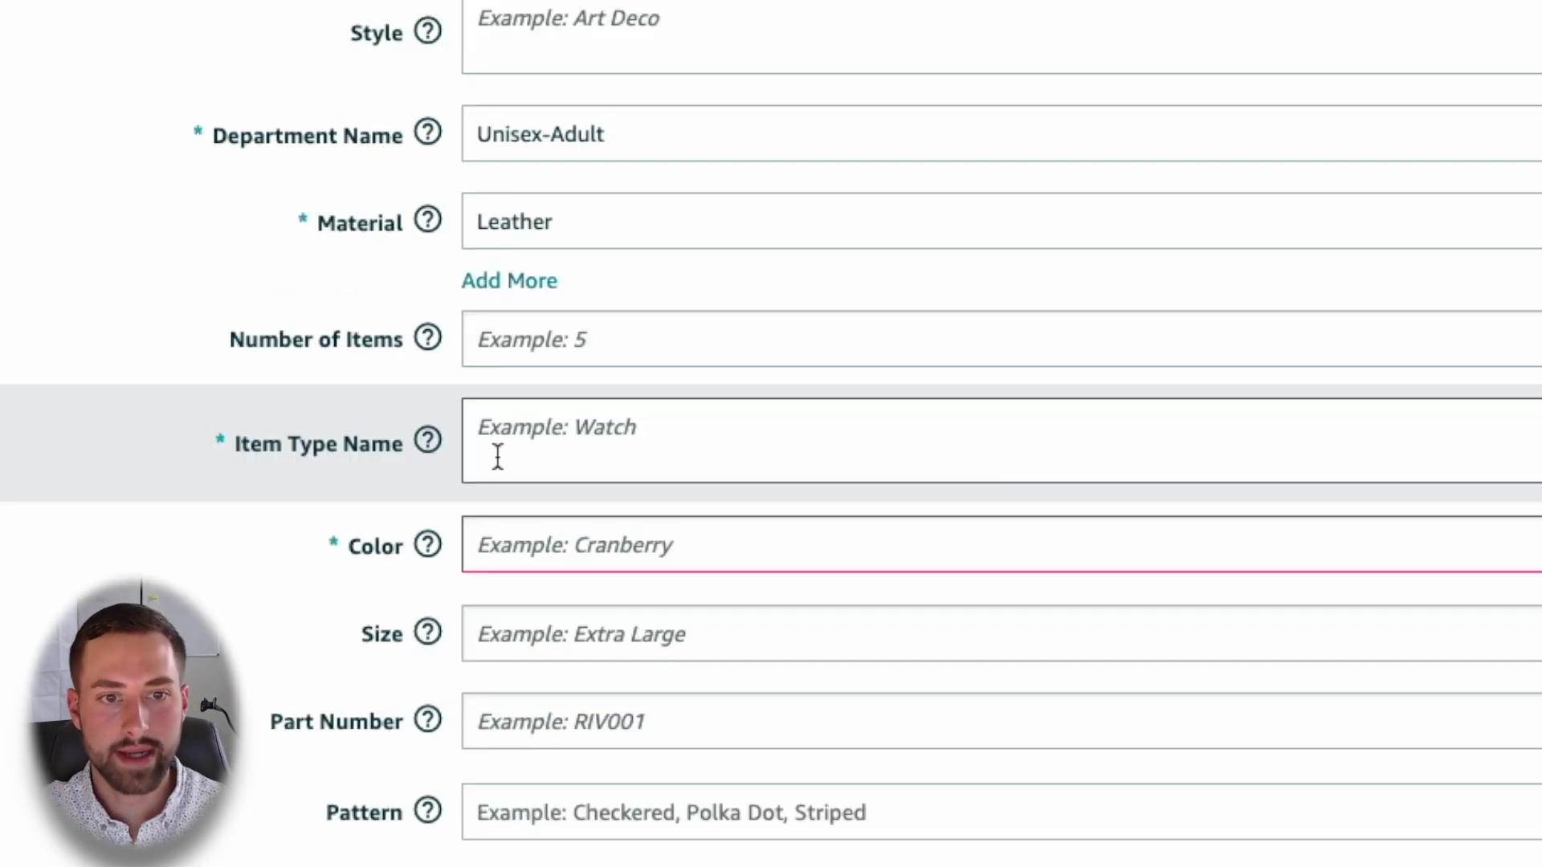
click(617, 456)
text(Driver HEad)
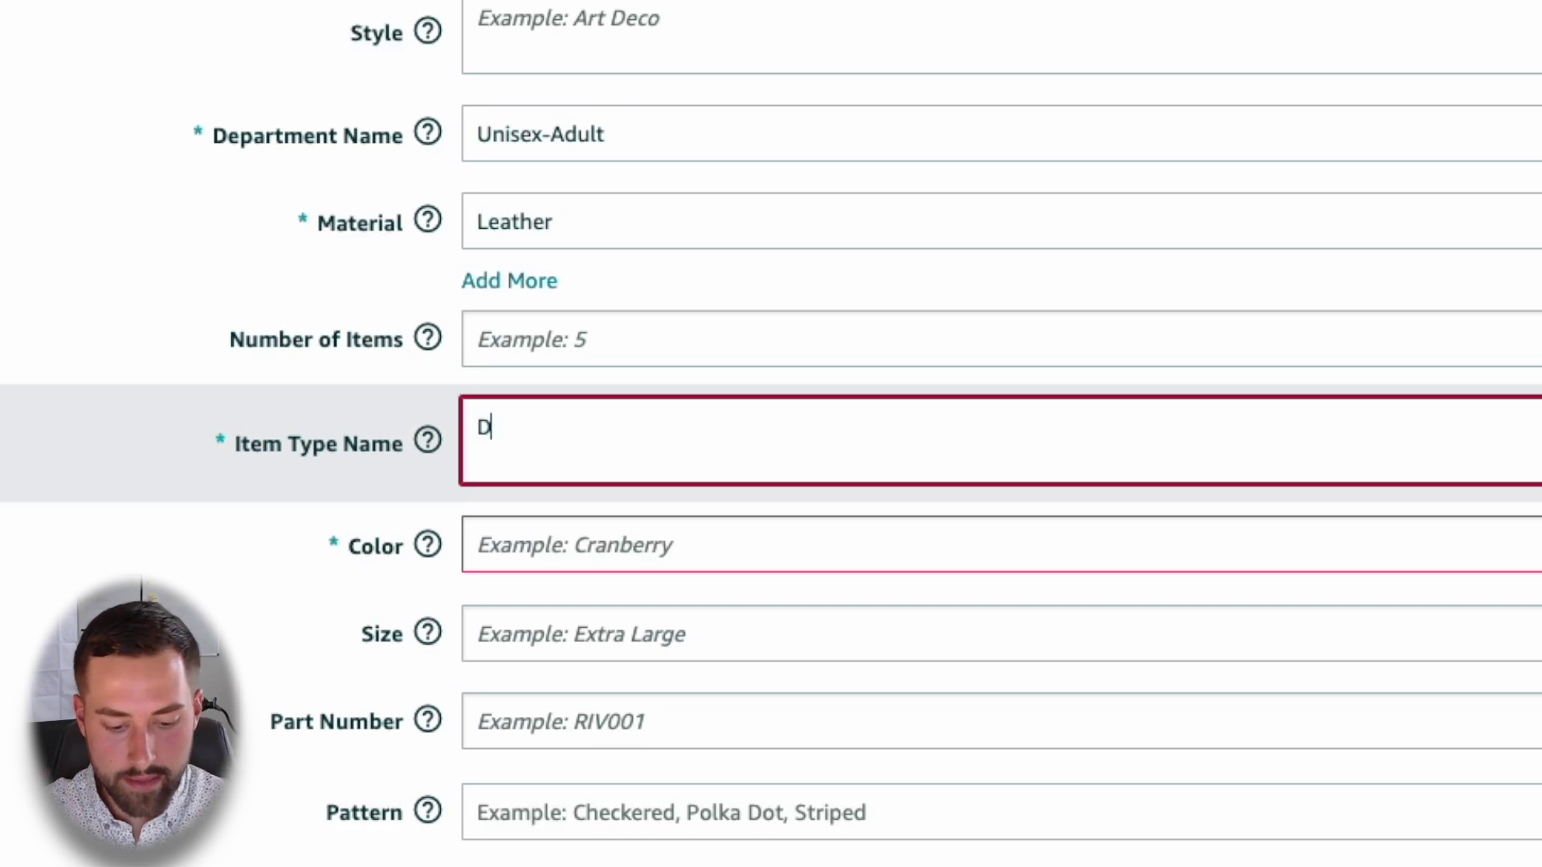
key(BackSpace)
key(BackSpace)
key(BackSpace)
text(ead)
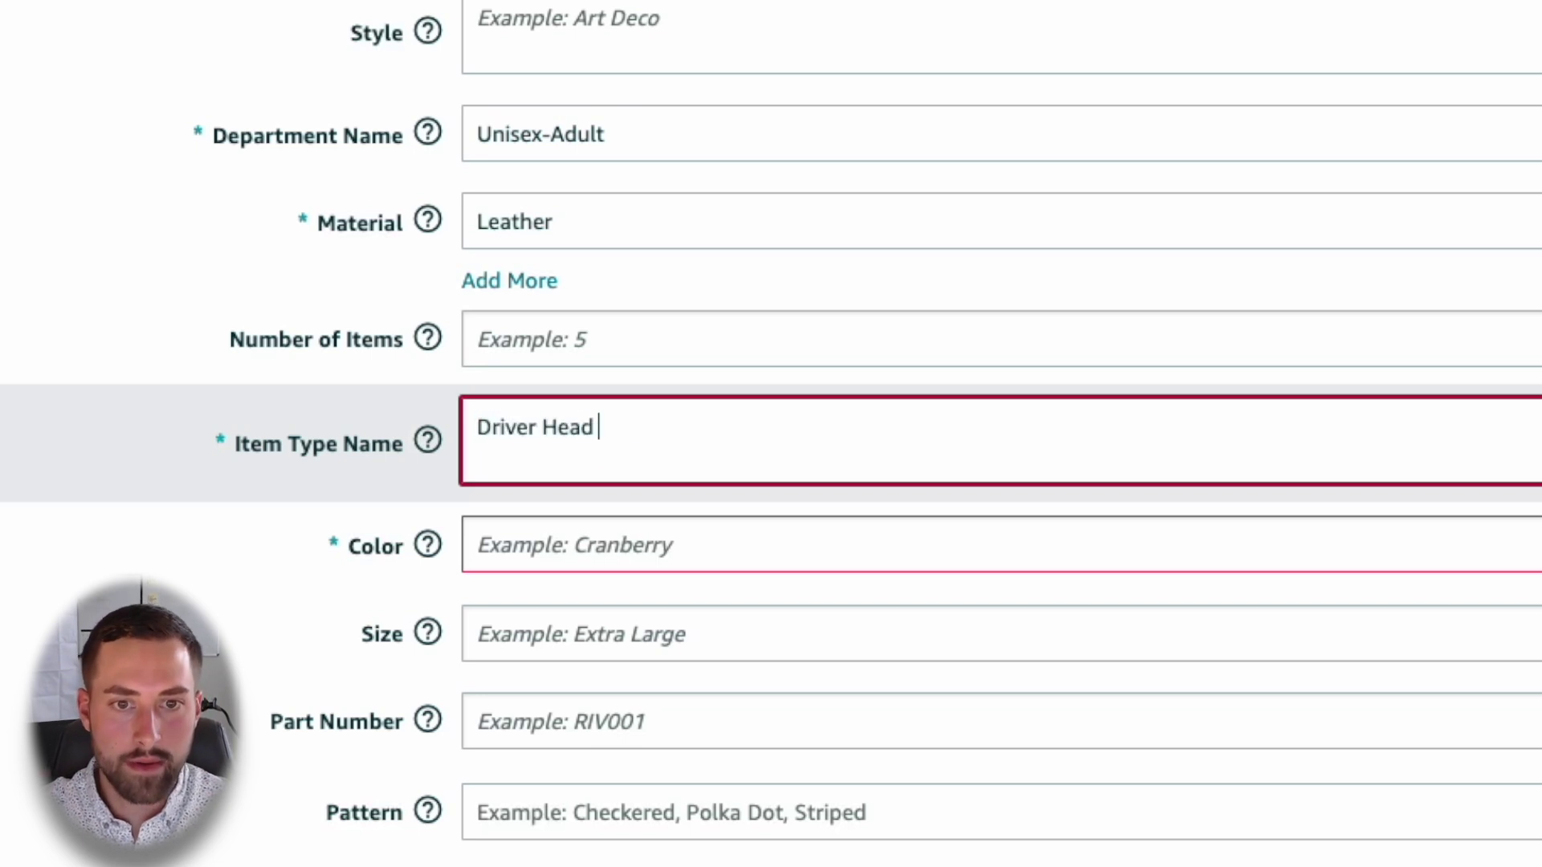
text( Cover)
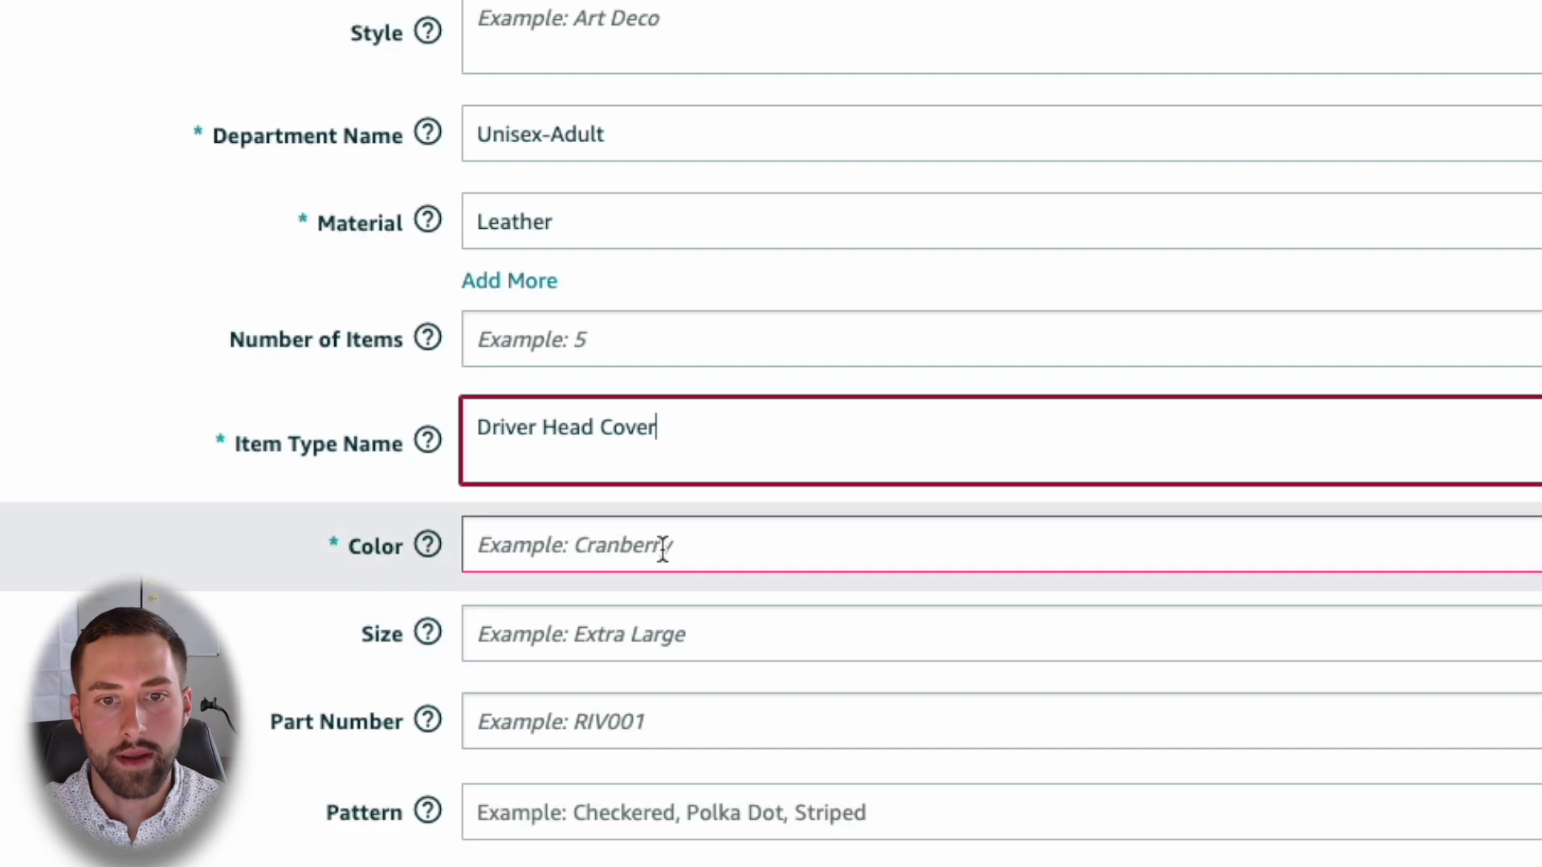
- Set the Color to White and the Size to 460CC
click(662, 546)
text(White)
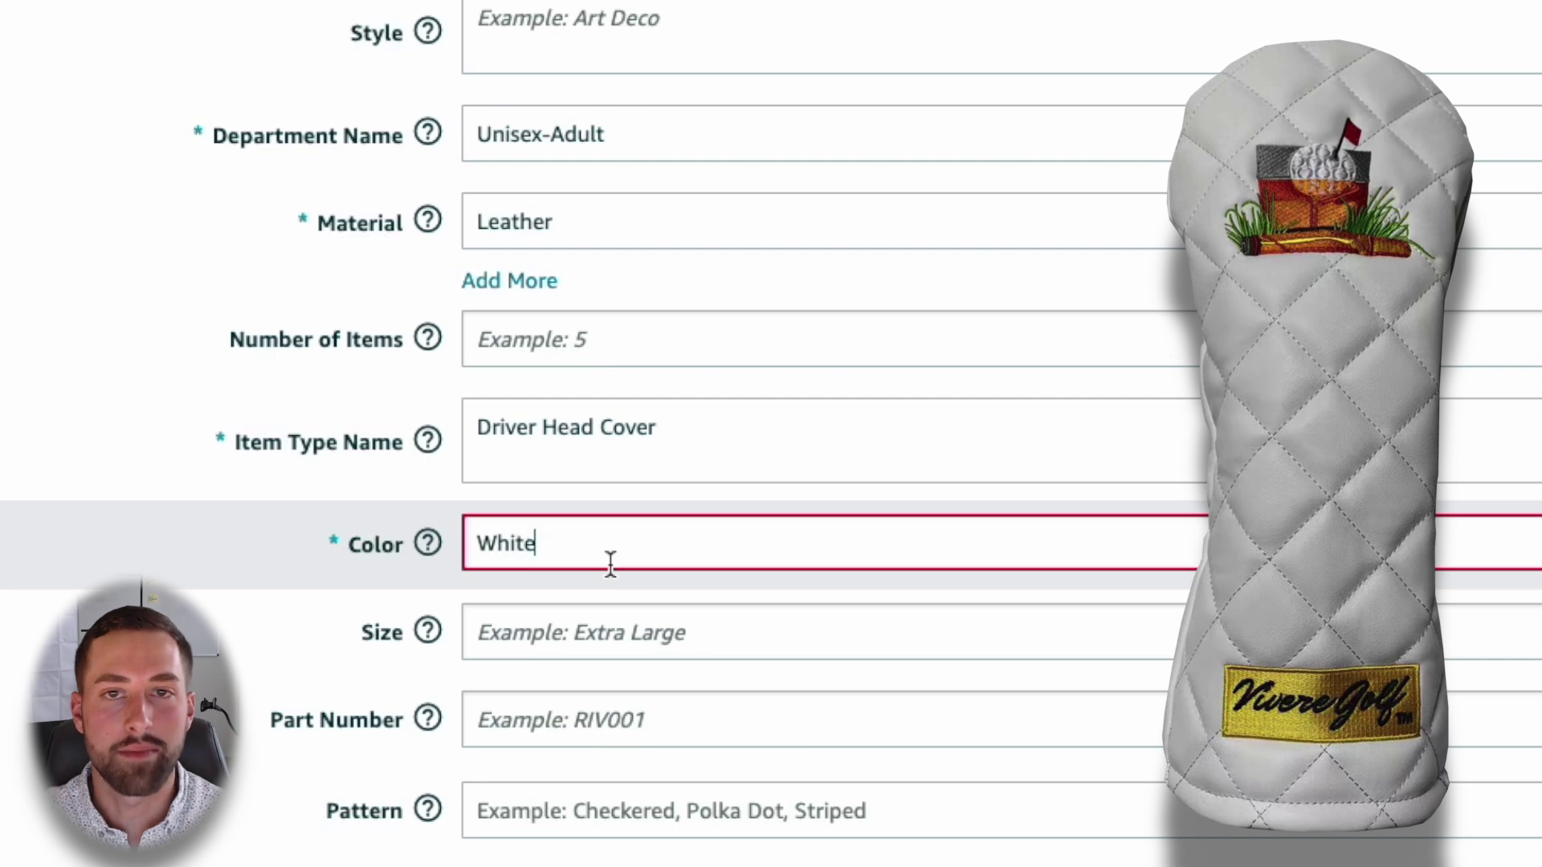
click(541, 630)
mouse_move(439, 832)
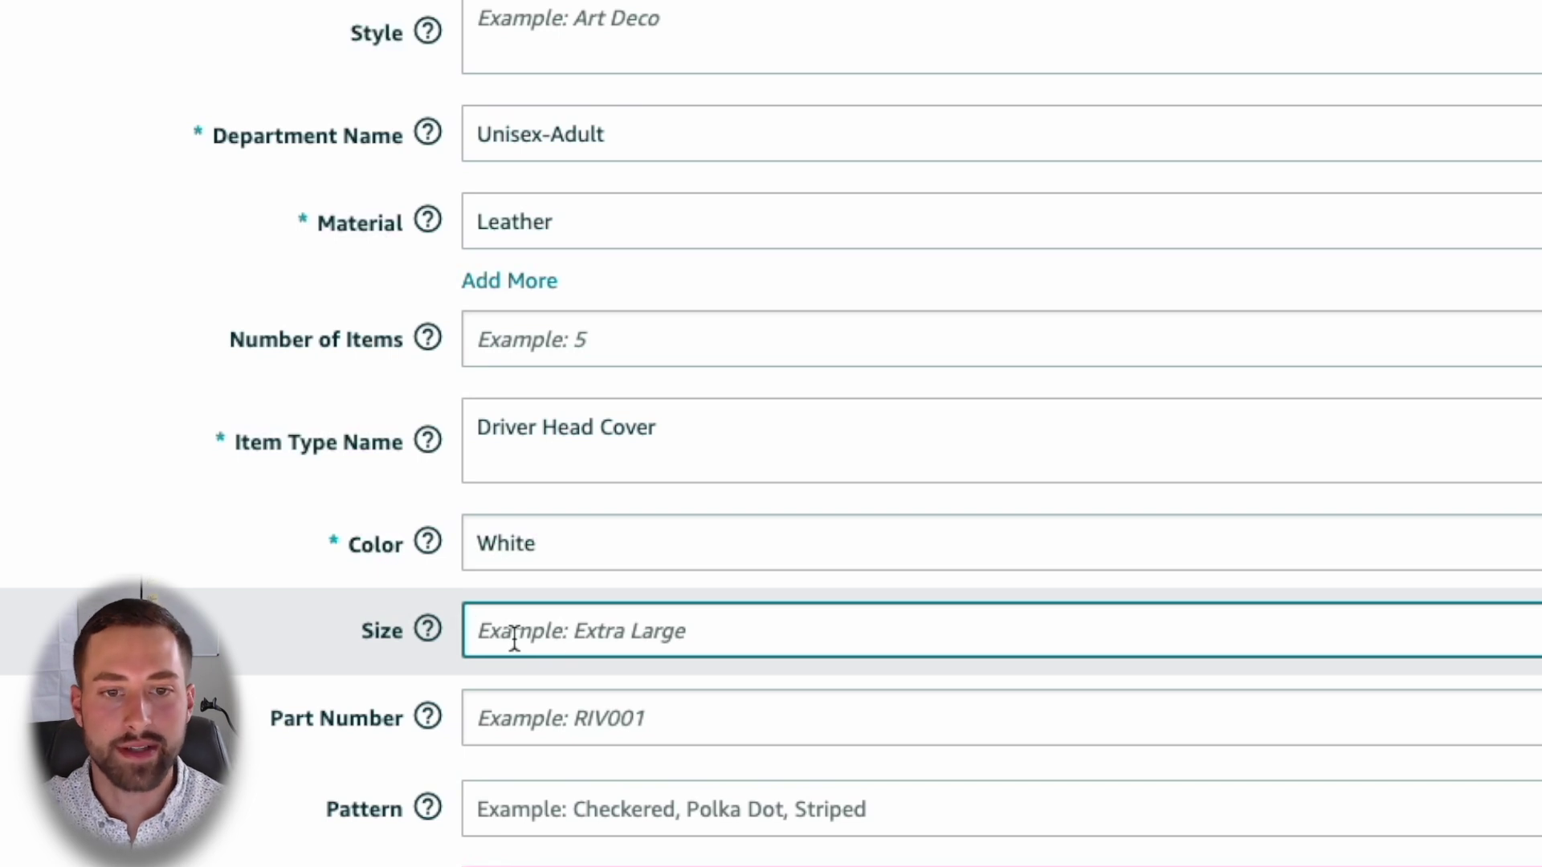
scroll(530, 634, down, 1)
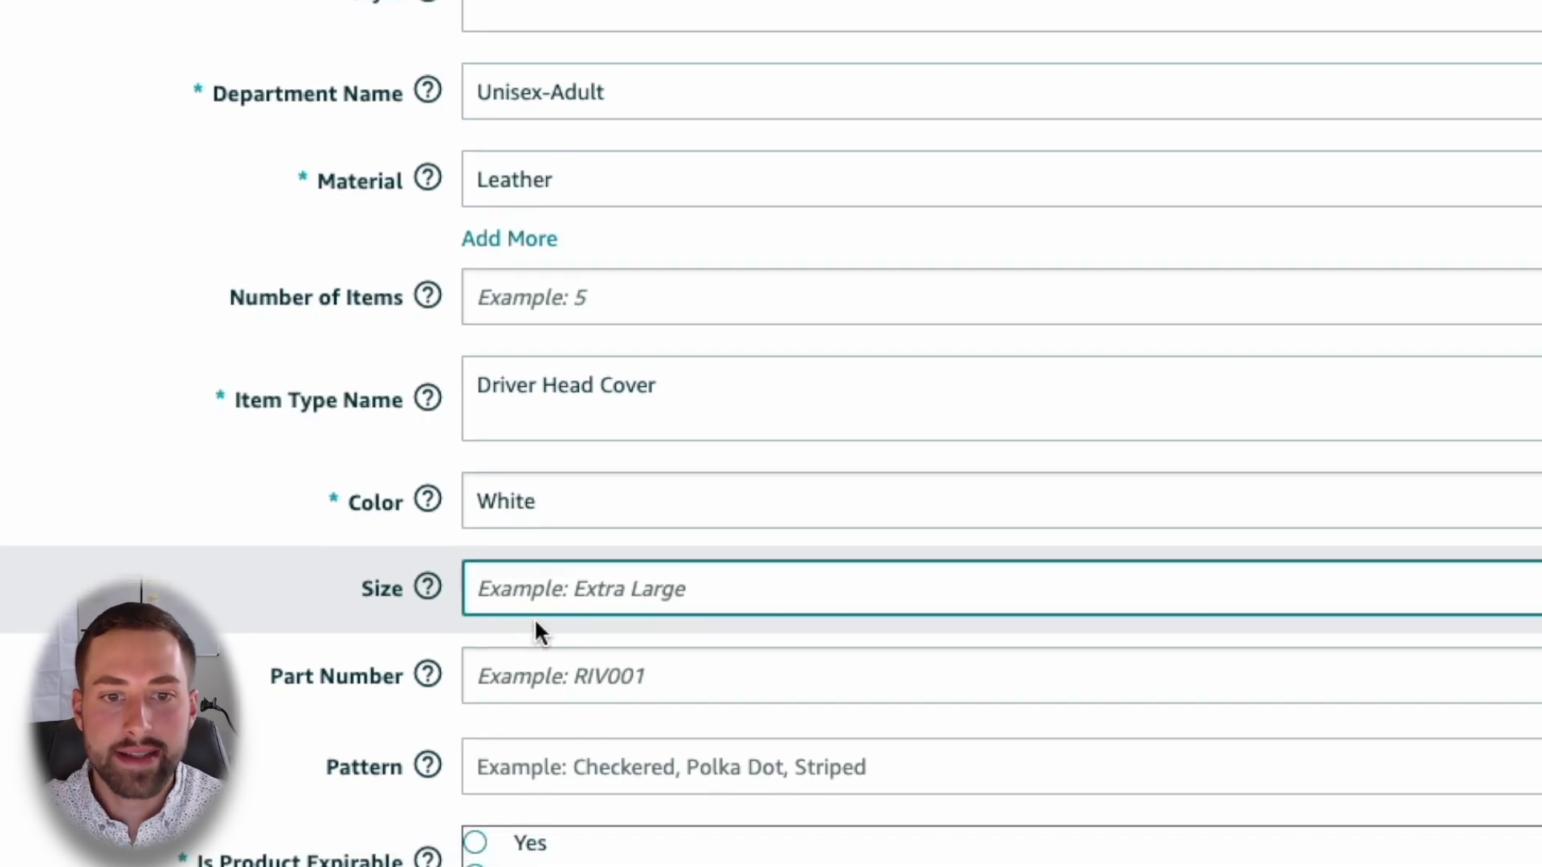
text(460)
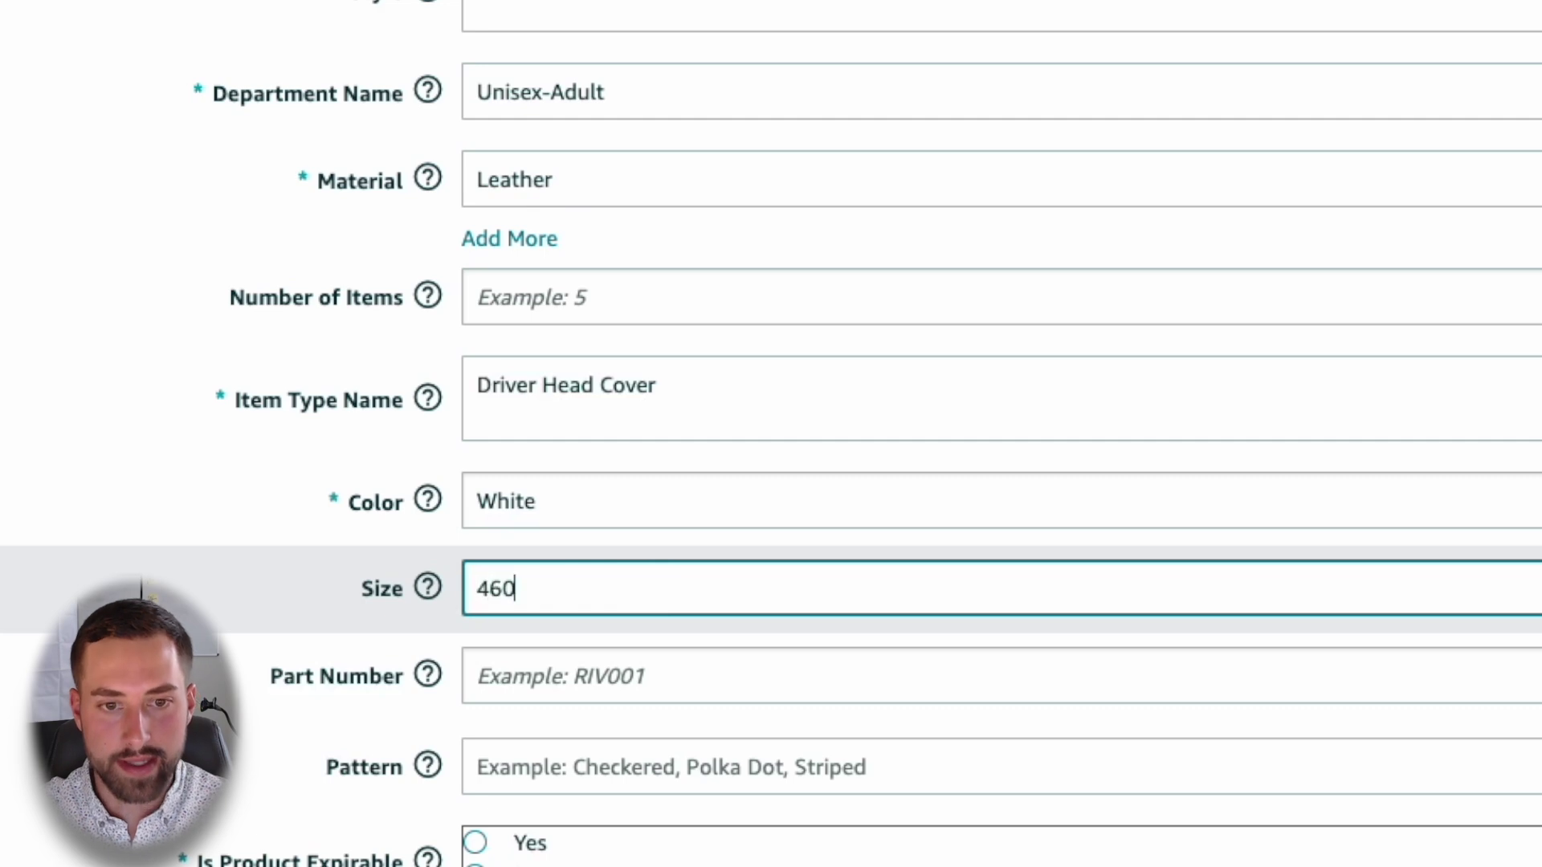
text(CC)
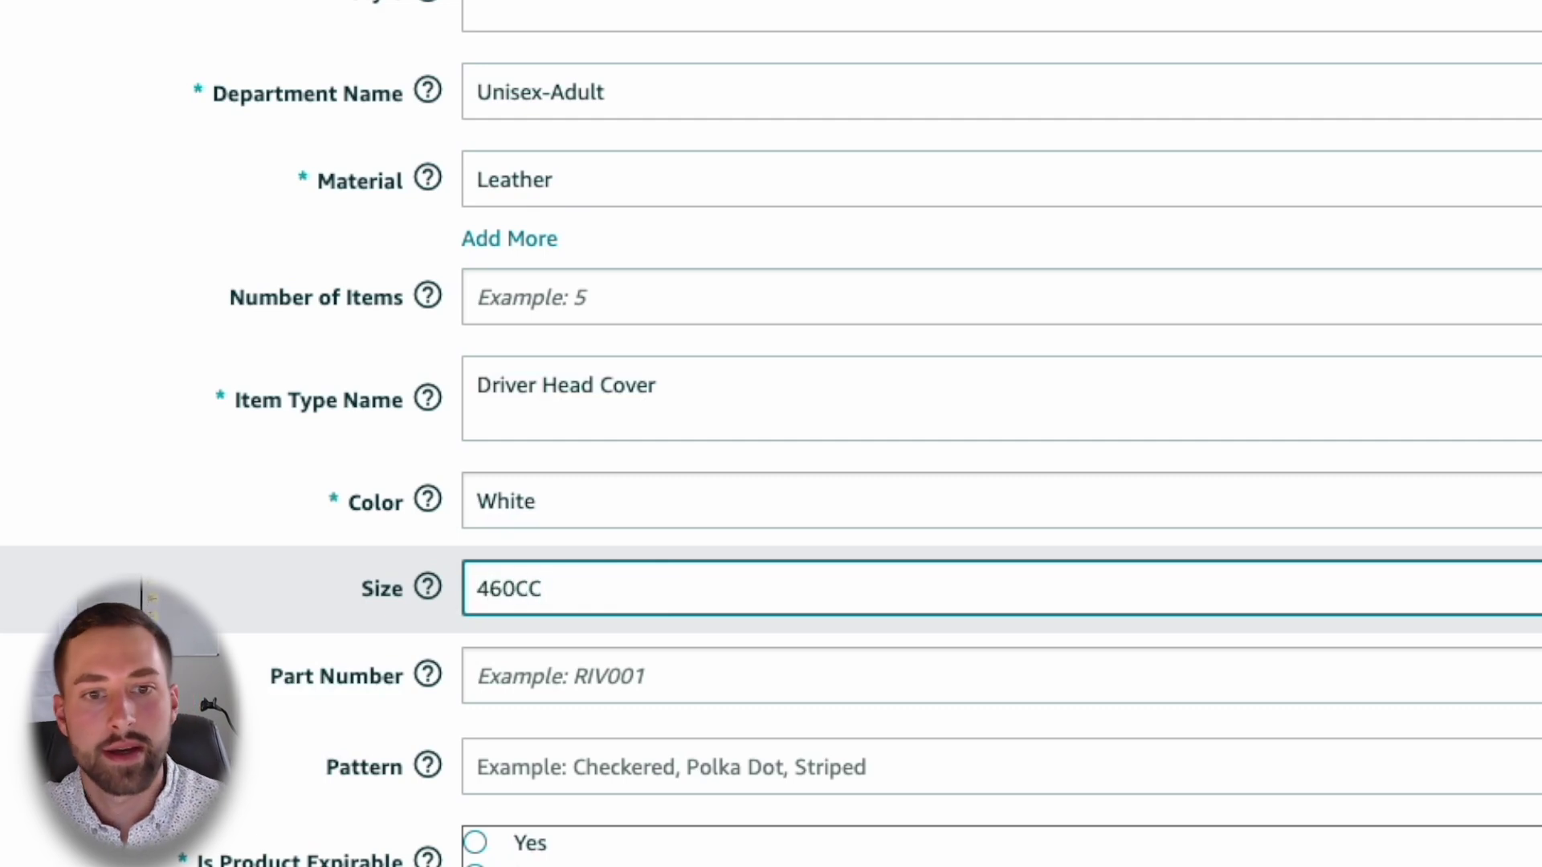
click(161, 676)
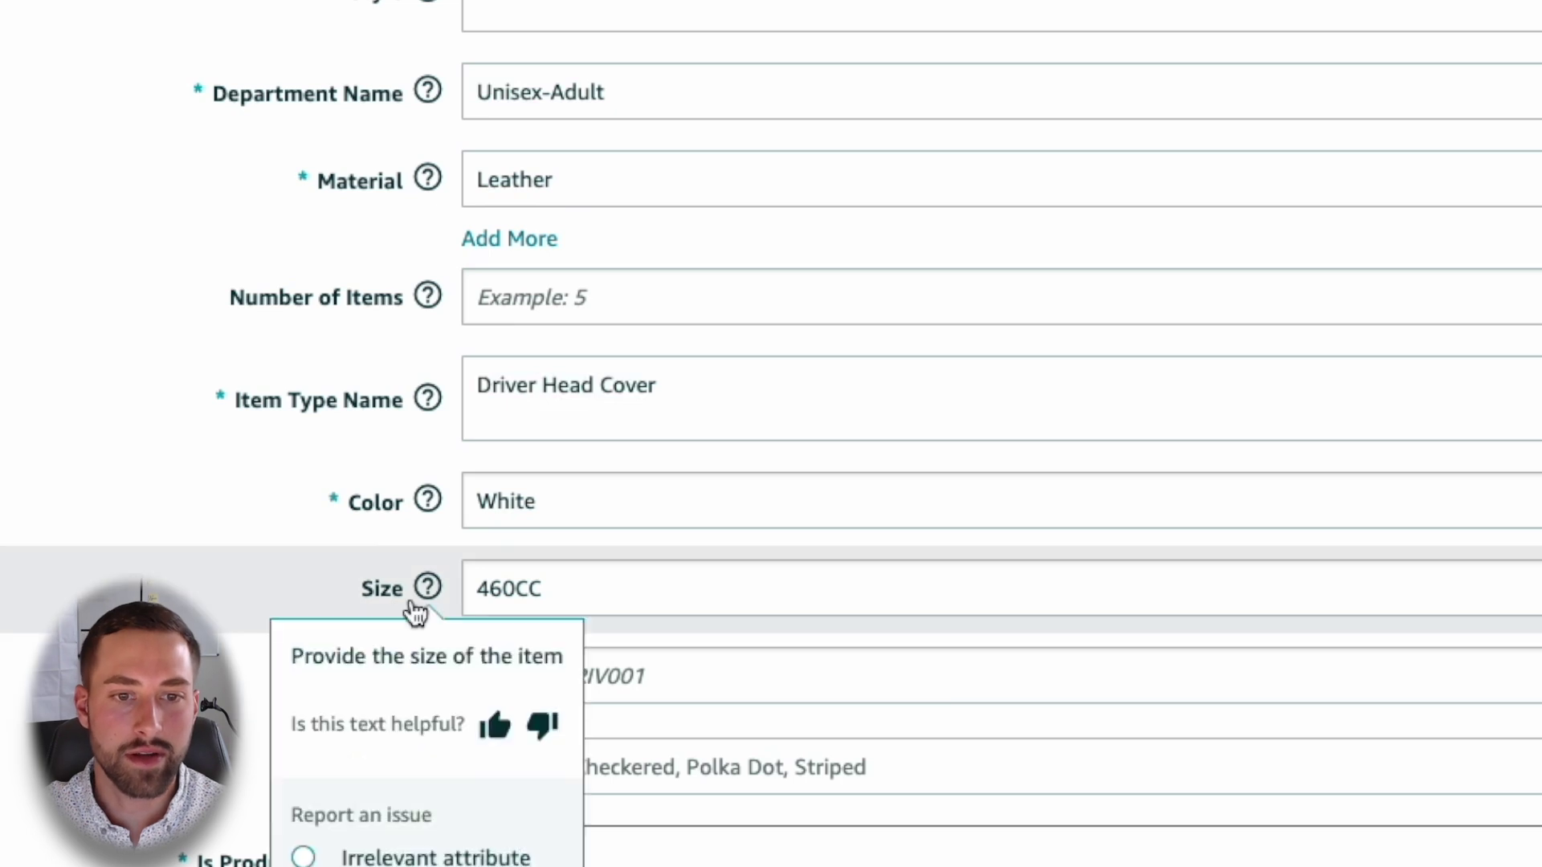
- Answer No to Is Product Expirable, leaving Part Number and Pattern blank
scroll(613, 681, down, 2)
scroll(612, 684, down, 1)
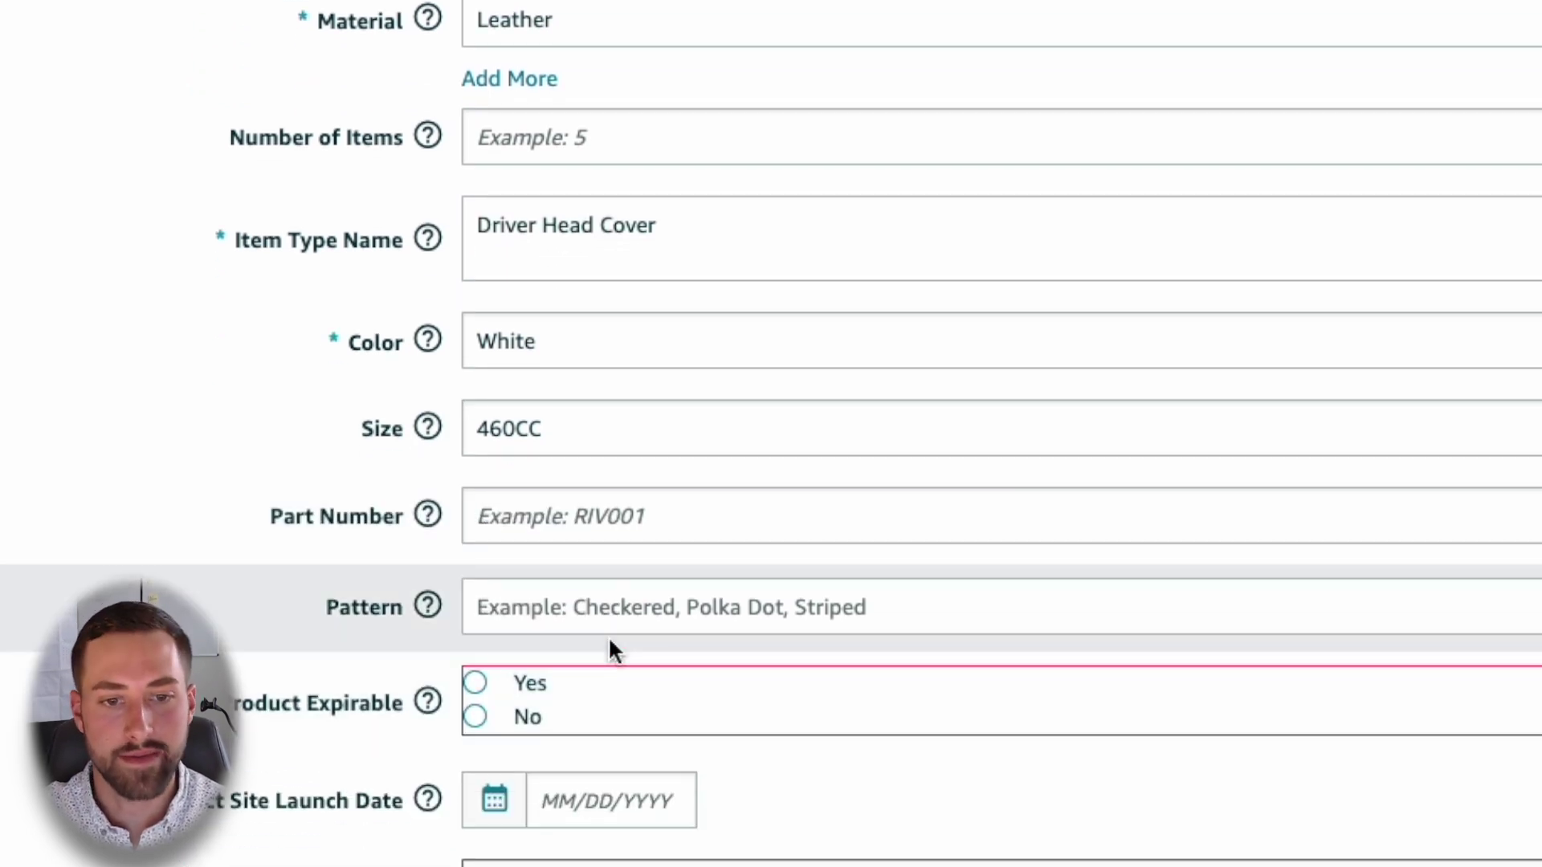
scroll(588, 643, down, 5)
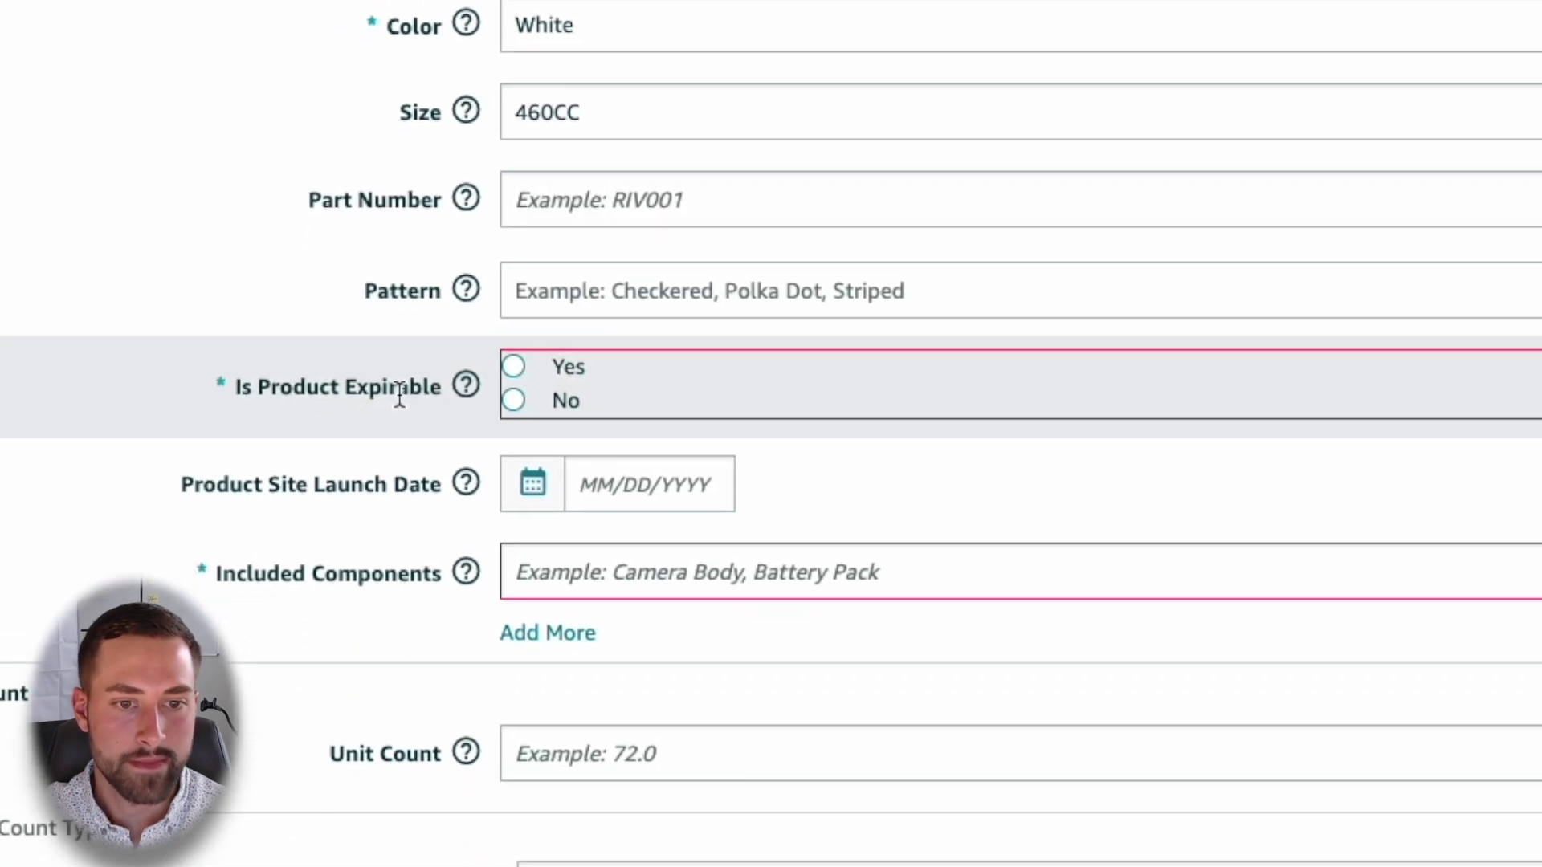
click(512, 402)
scroll(234, 426, down, 4)
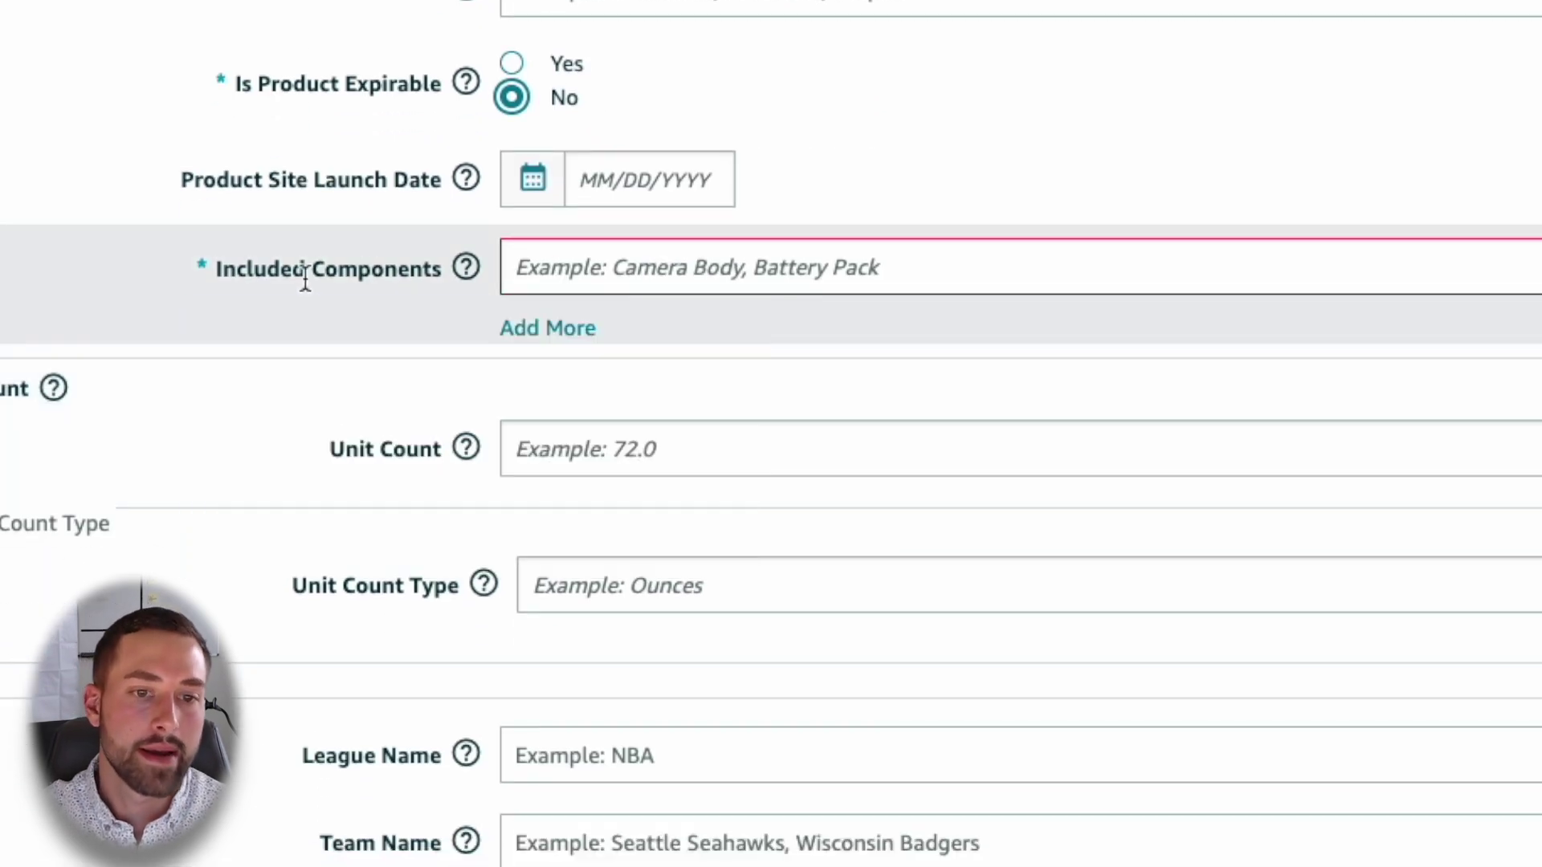
- Enter Driver Head Cover Only as the Included Components, leaving the unit count, league and team fields blank
mouse_move(490, 290)
click(663, 271)
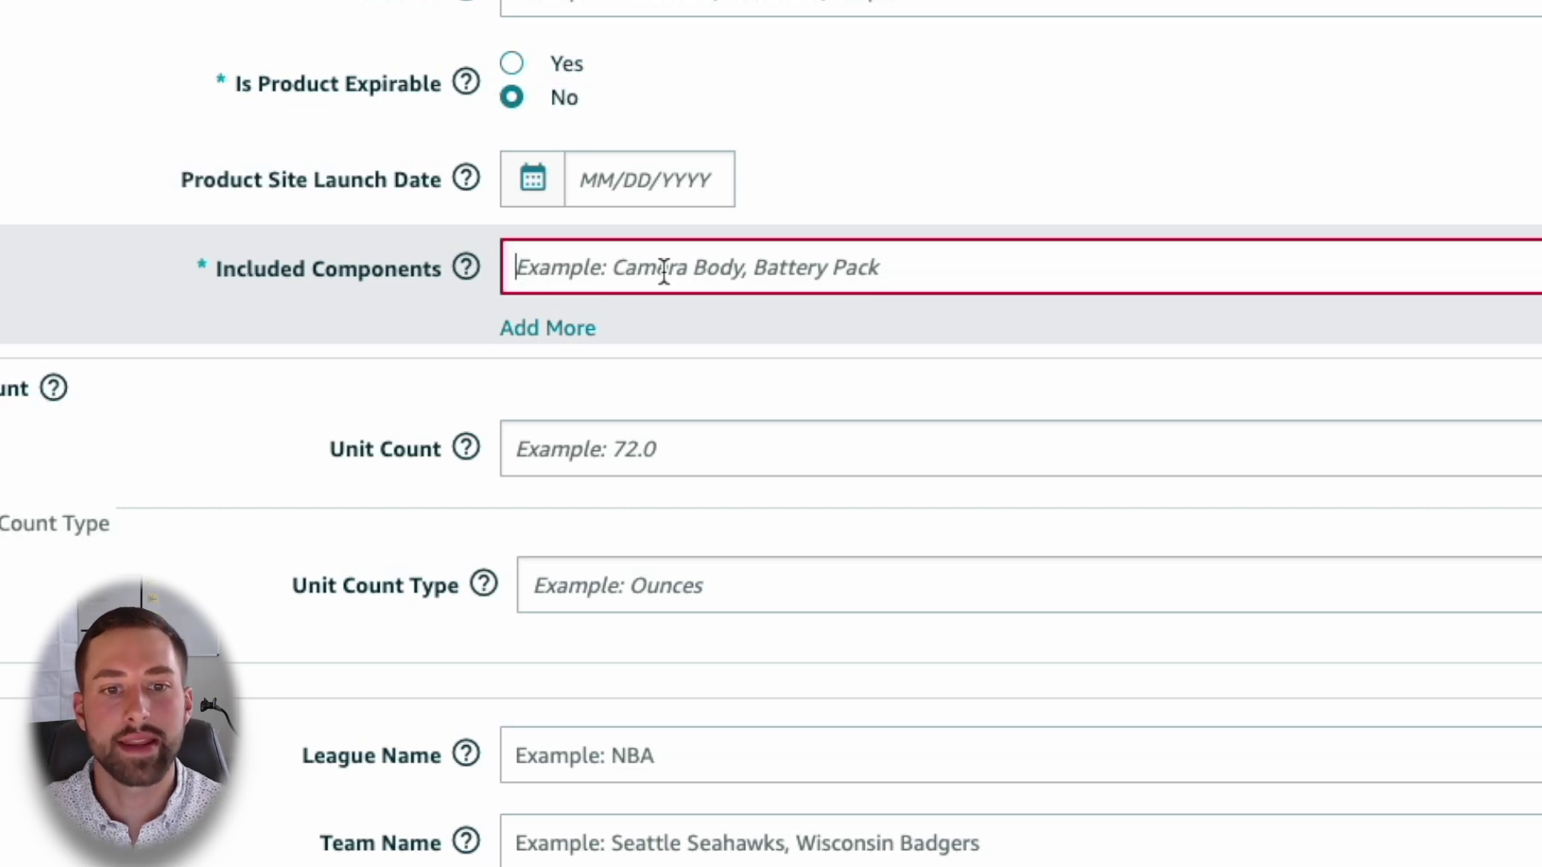
text(Driver Head)
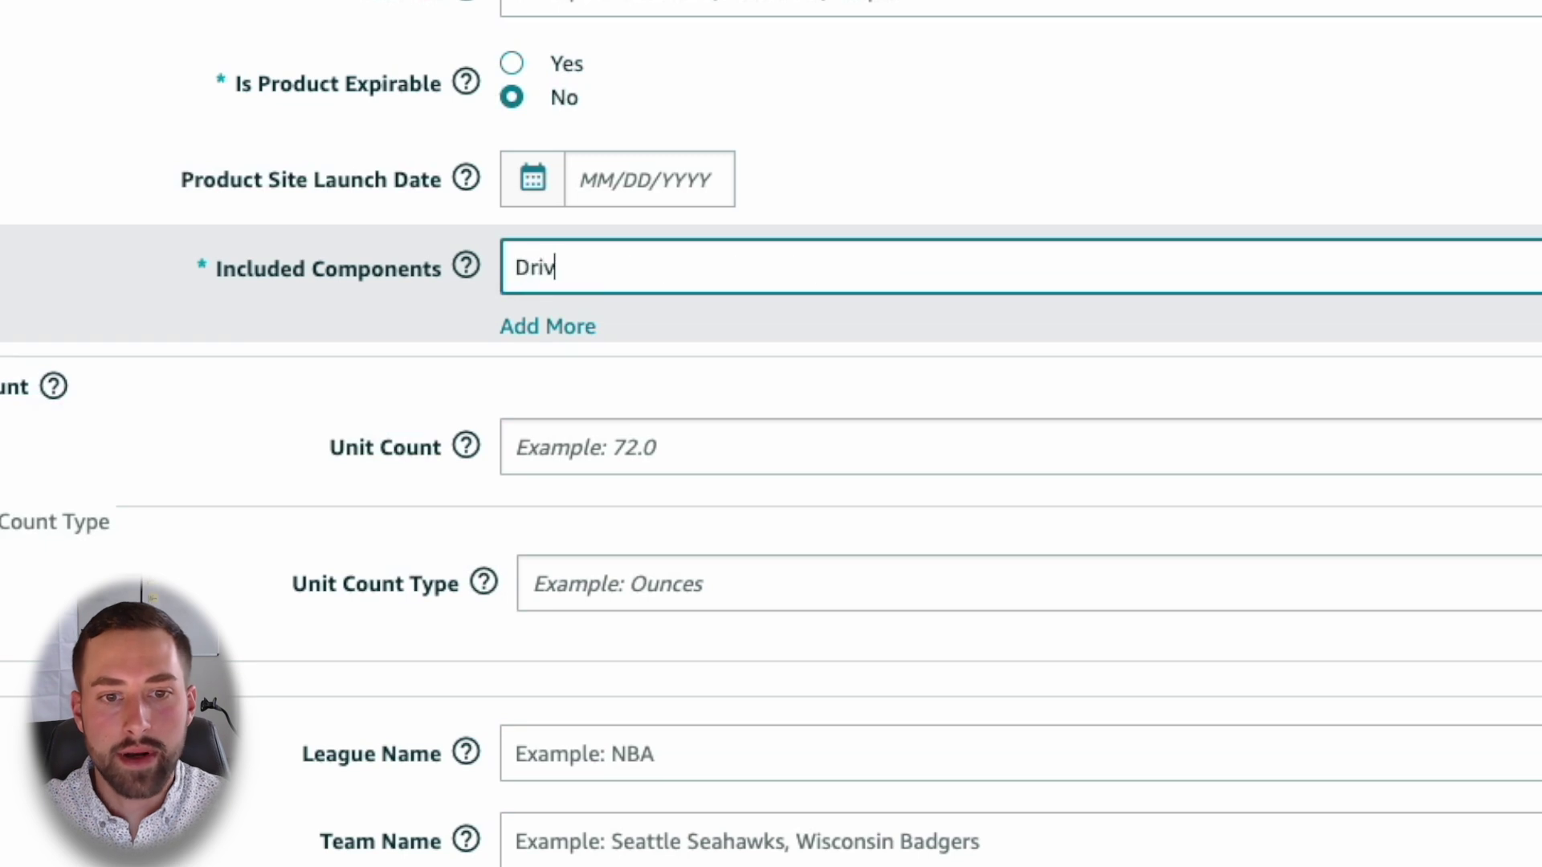
text(Only)
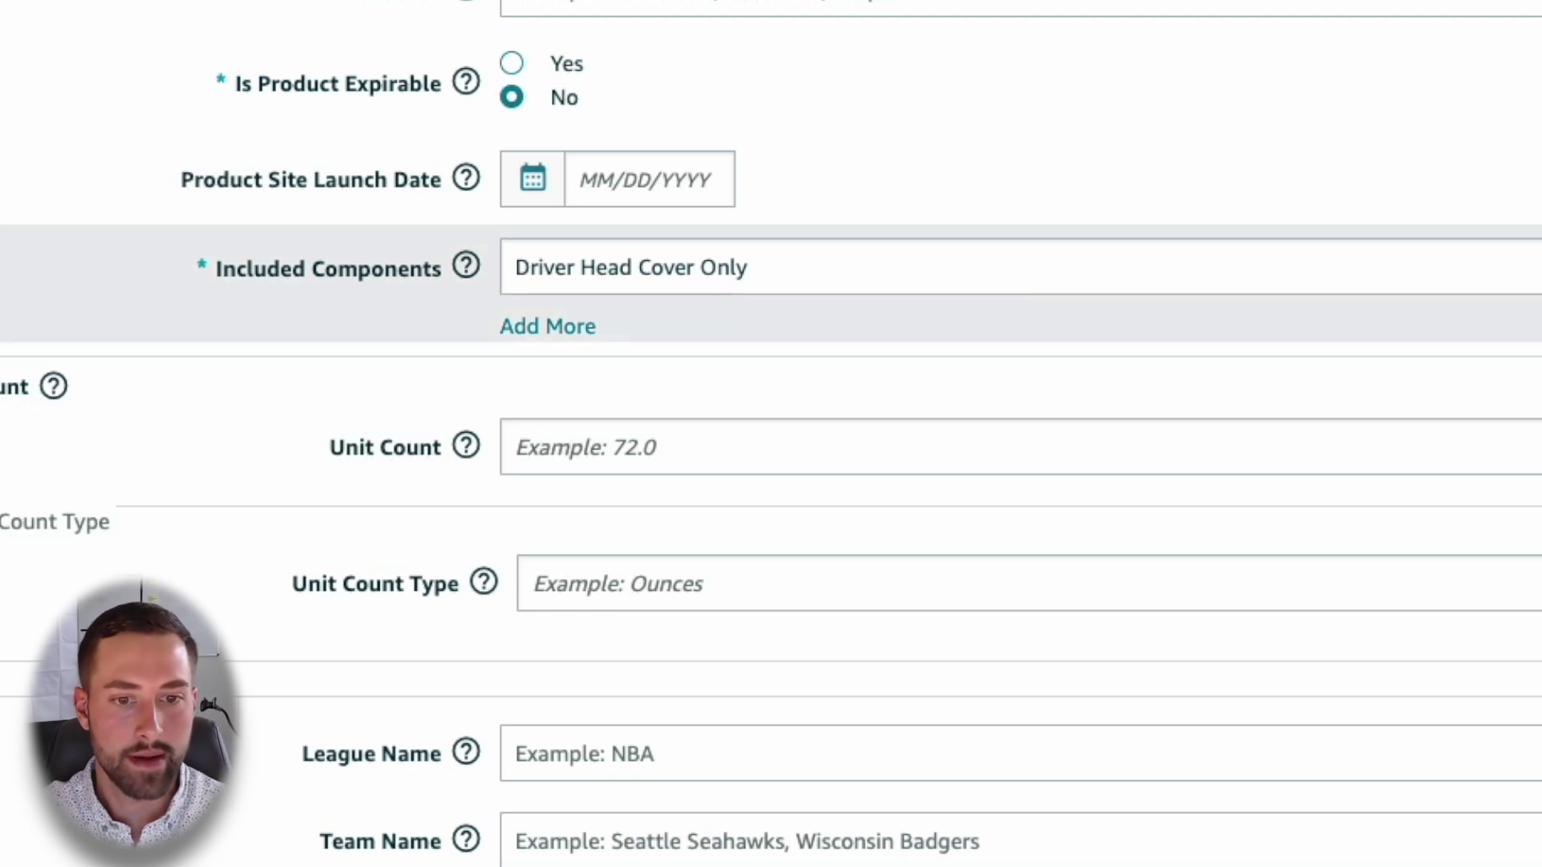
scroll(771, 434, down, 4)
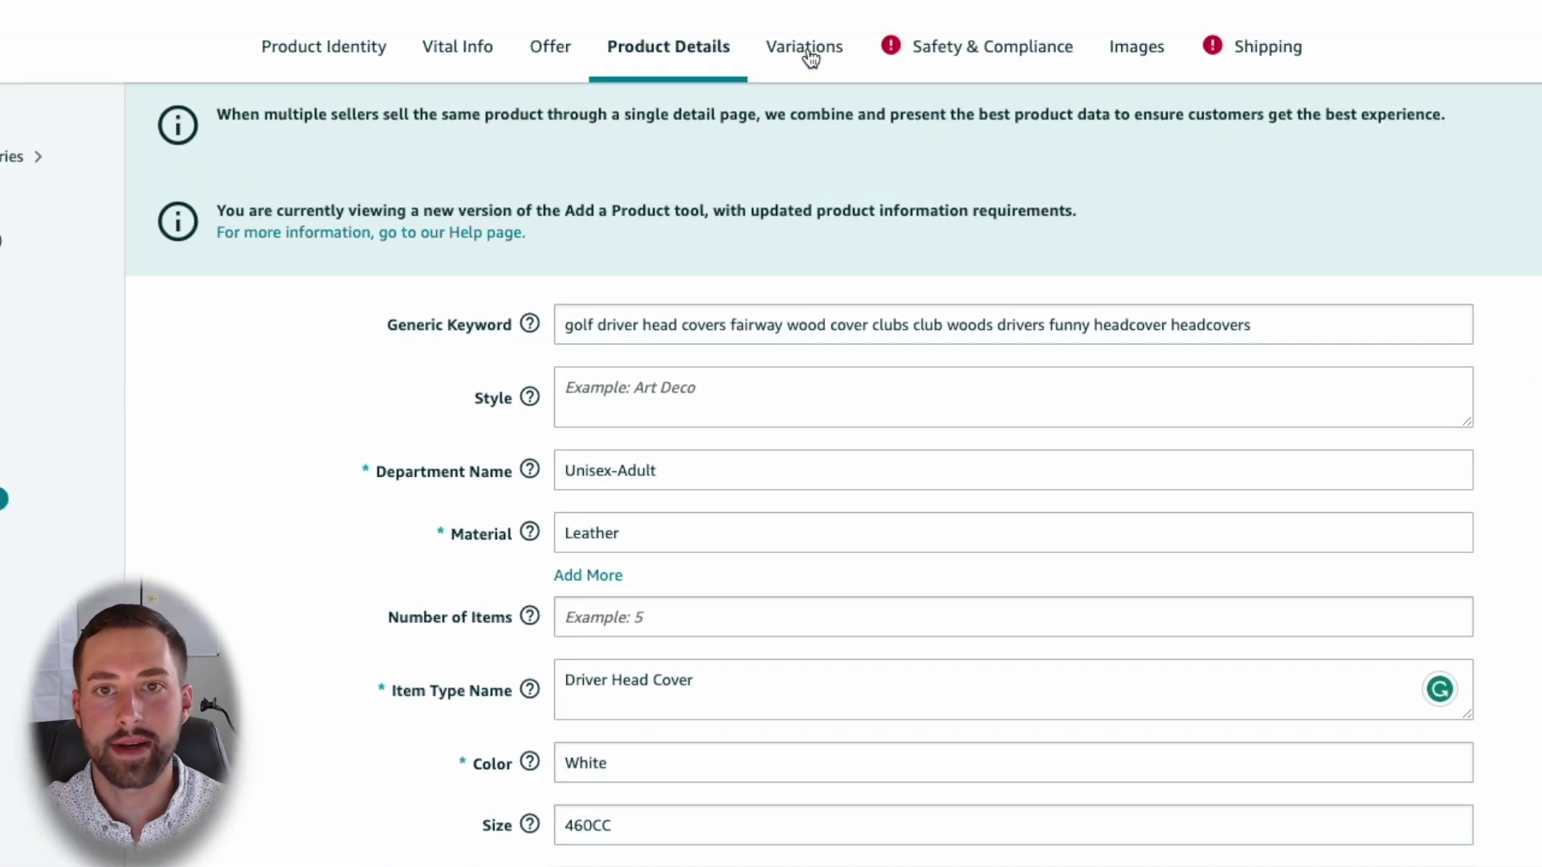
- Leave all variation types unselected and set the Country/Region of Origin to China in the Safety & Compliance section
click(810, 55)
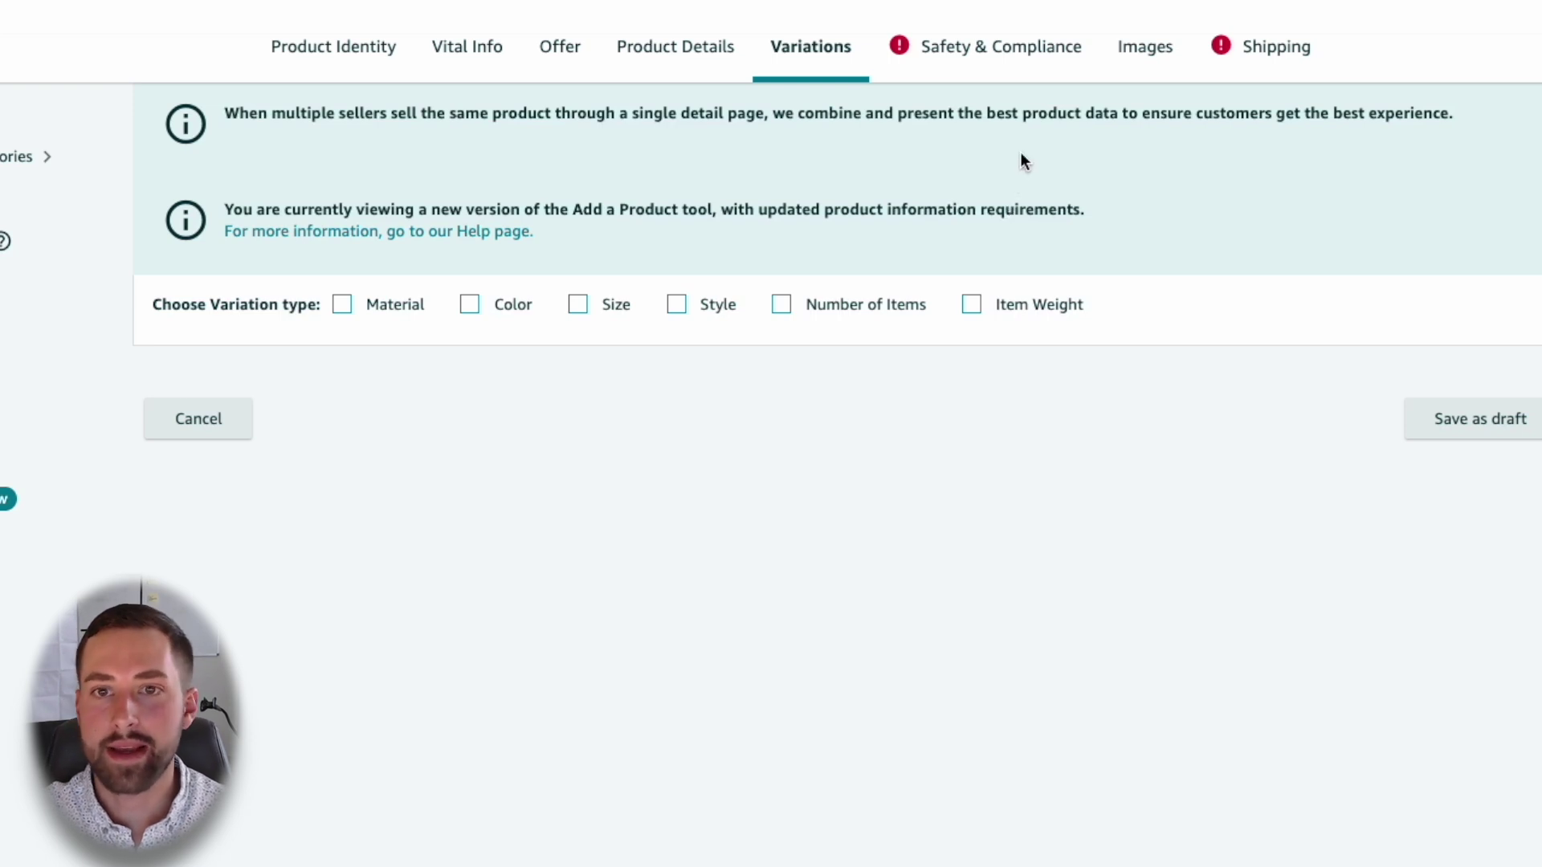
click(1008, 52)
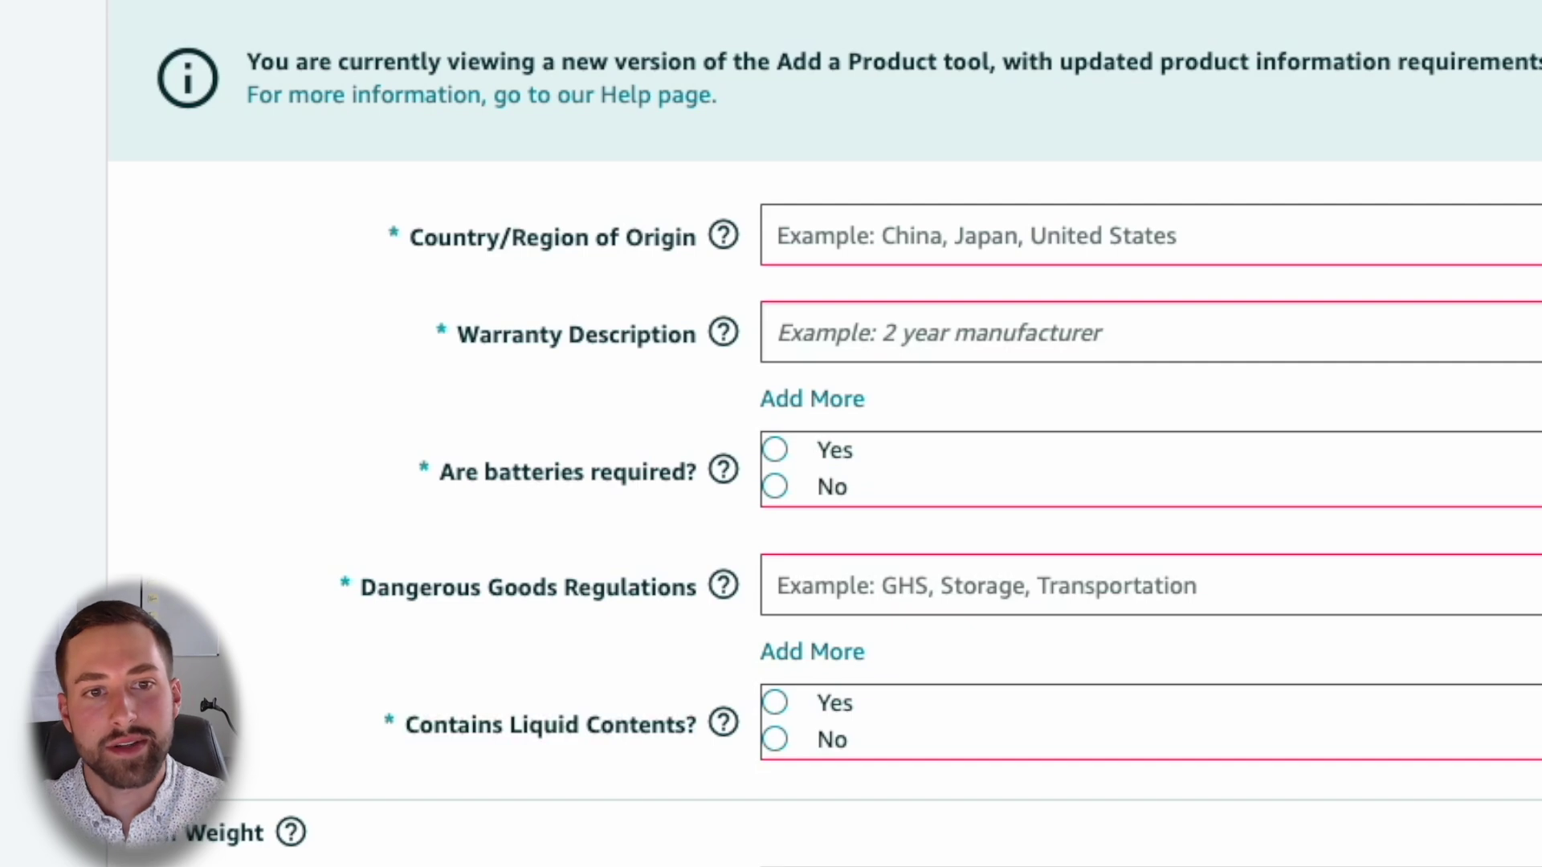
click(969, 257)
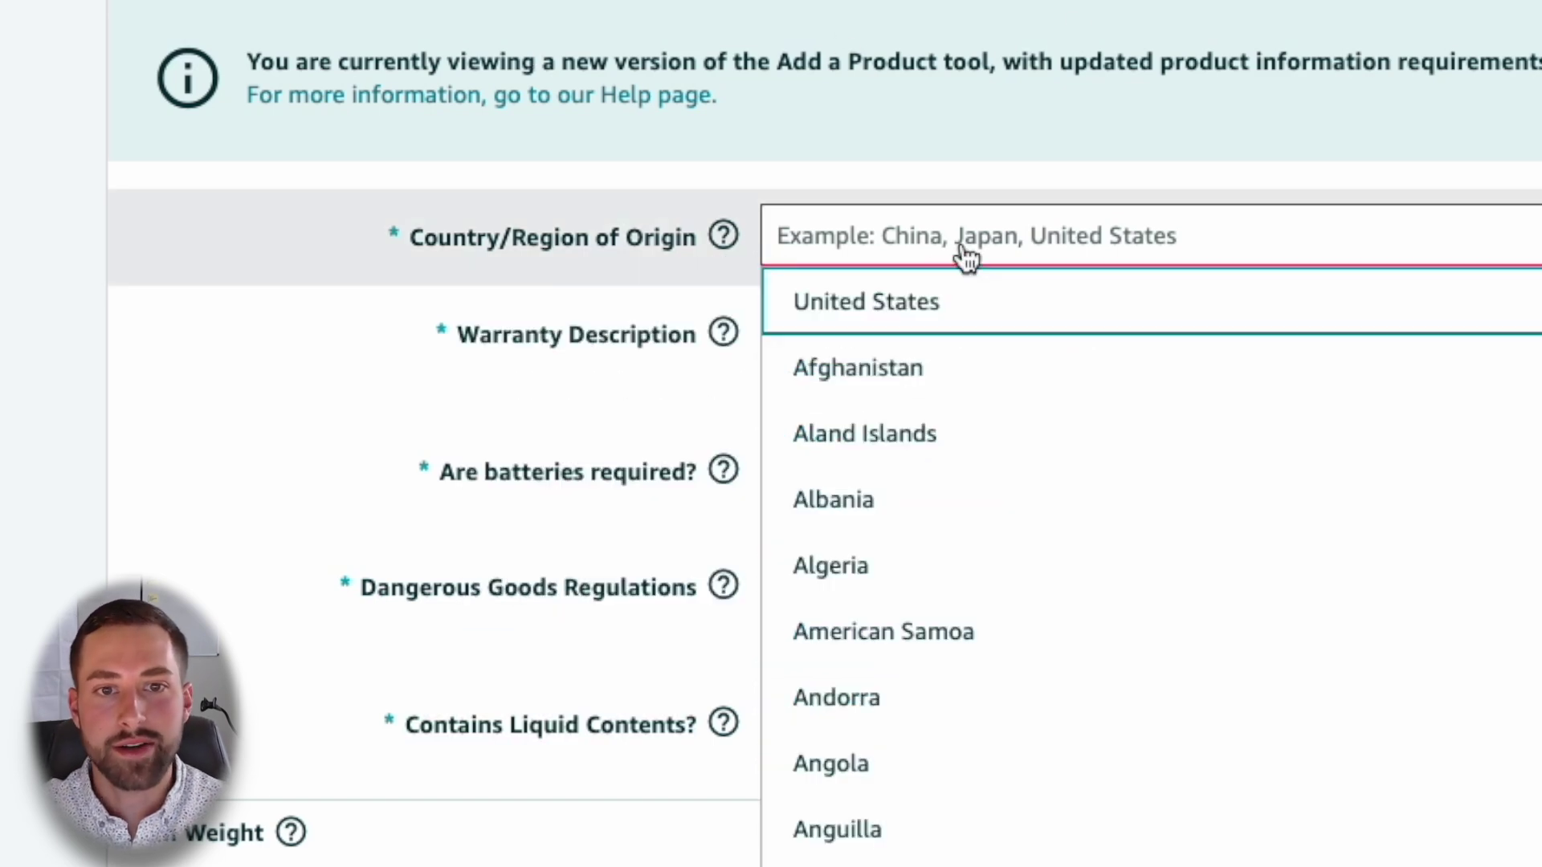
scroll(968, 257, down, 10)
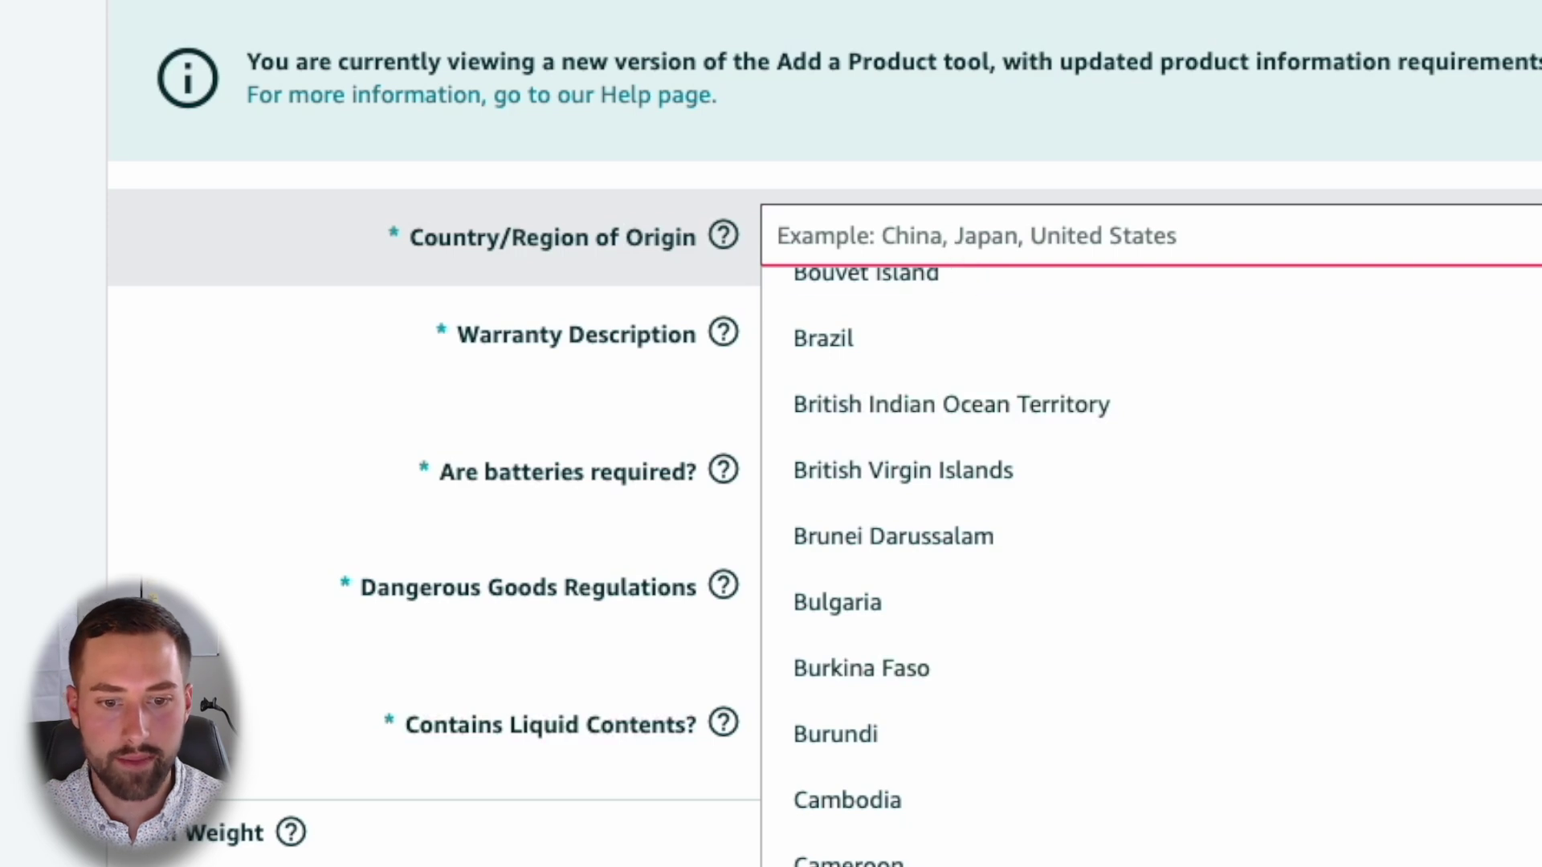
- Enter N/A as the Warranty Description and answer No to Are batteries required
click(886, 318)
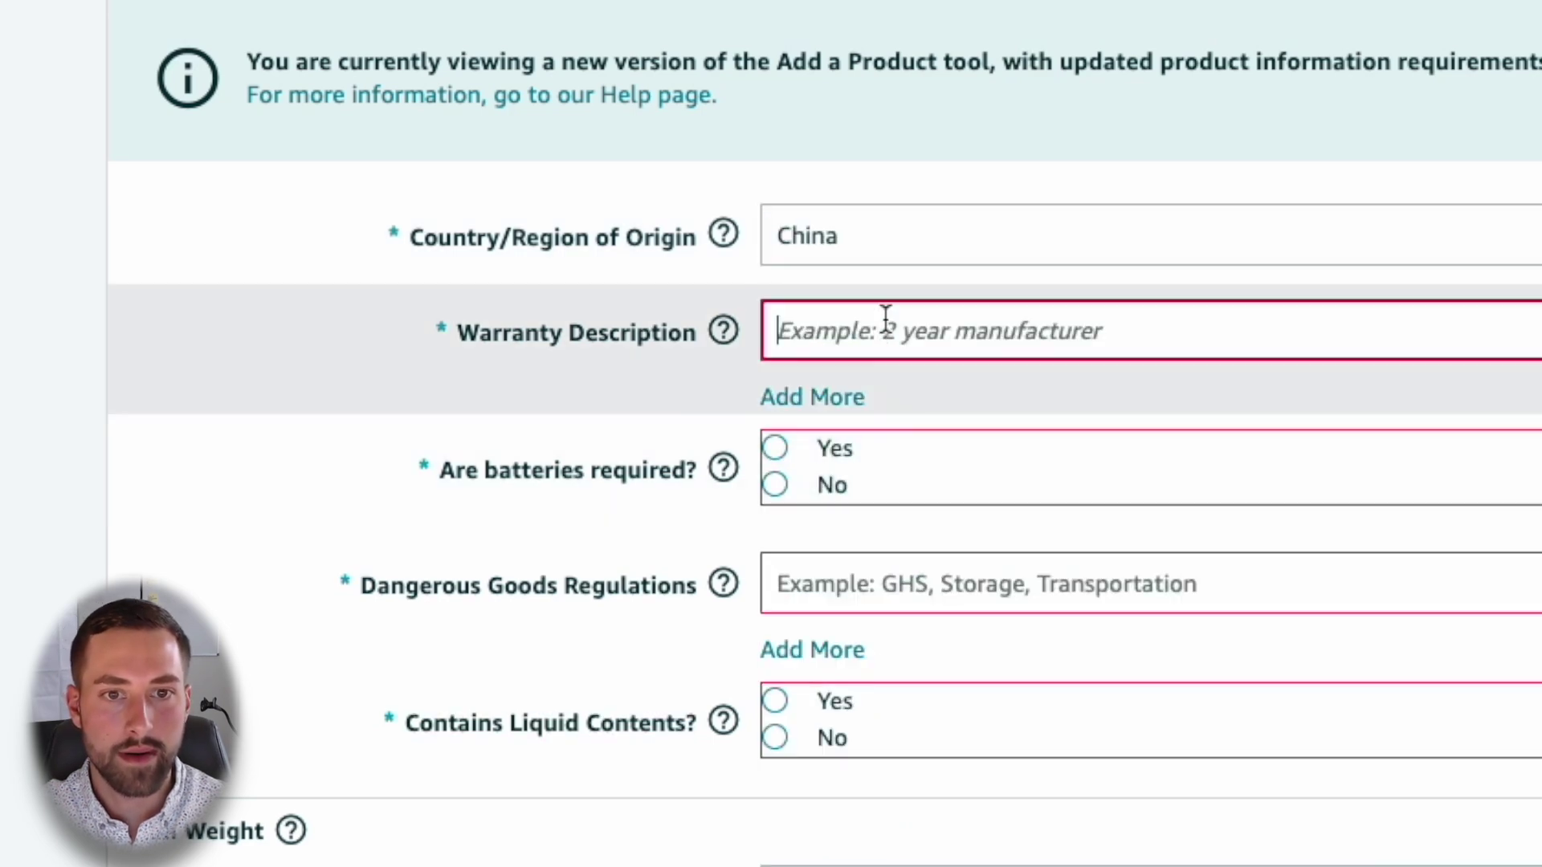
text(N/A)
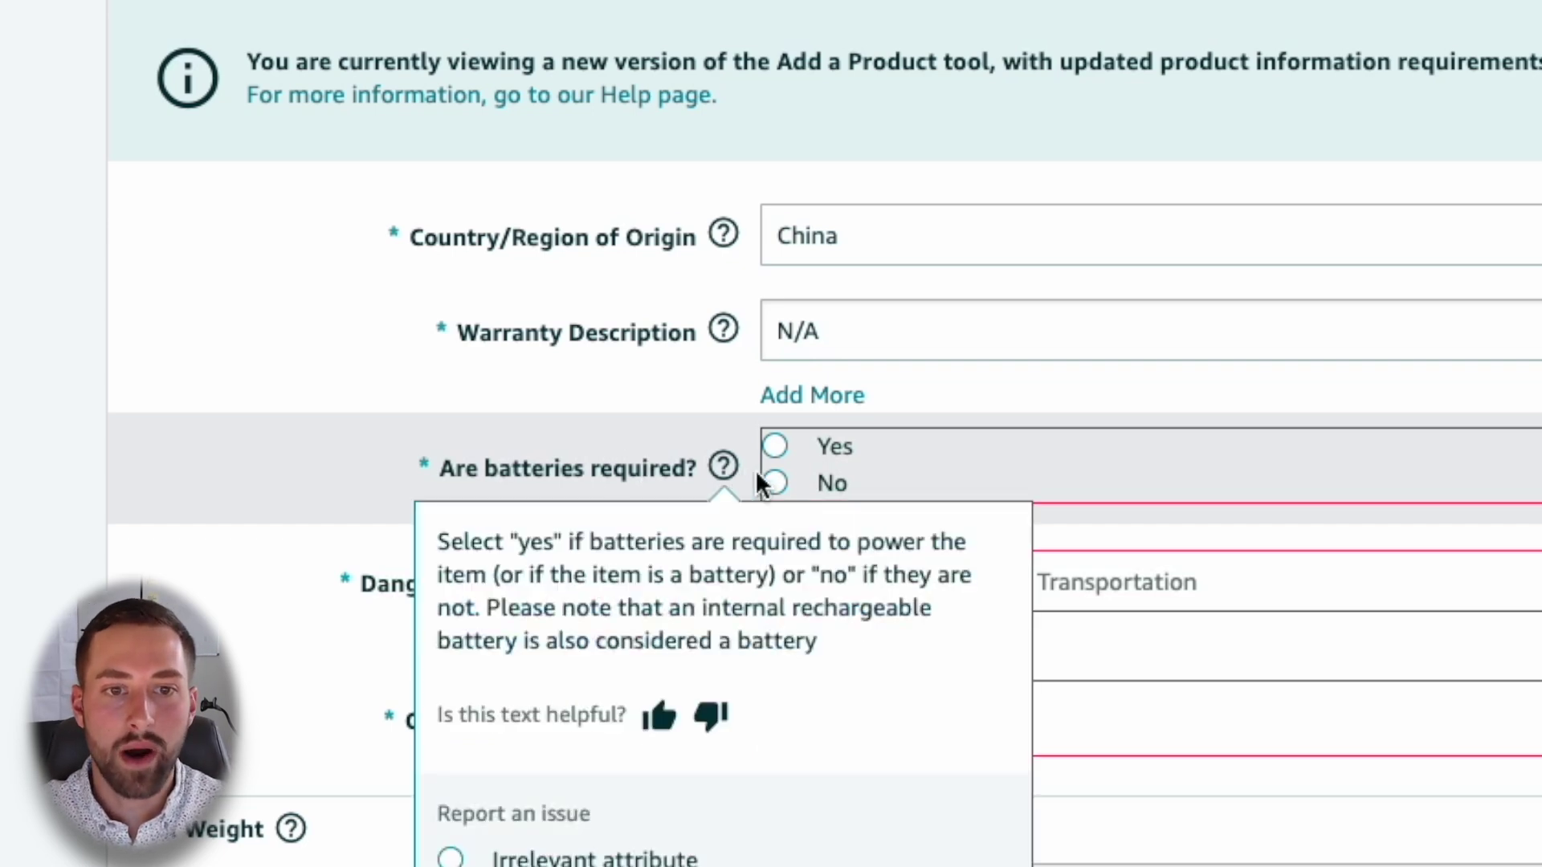
click(774, 483)
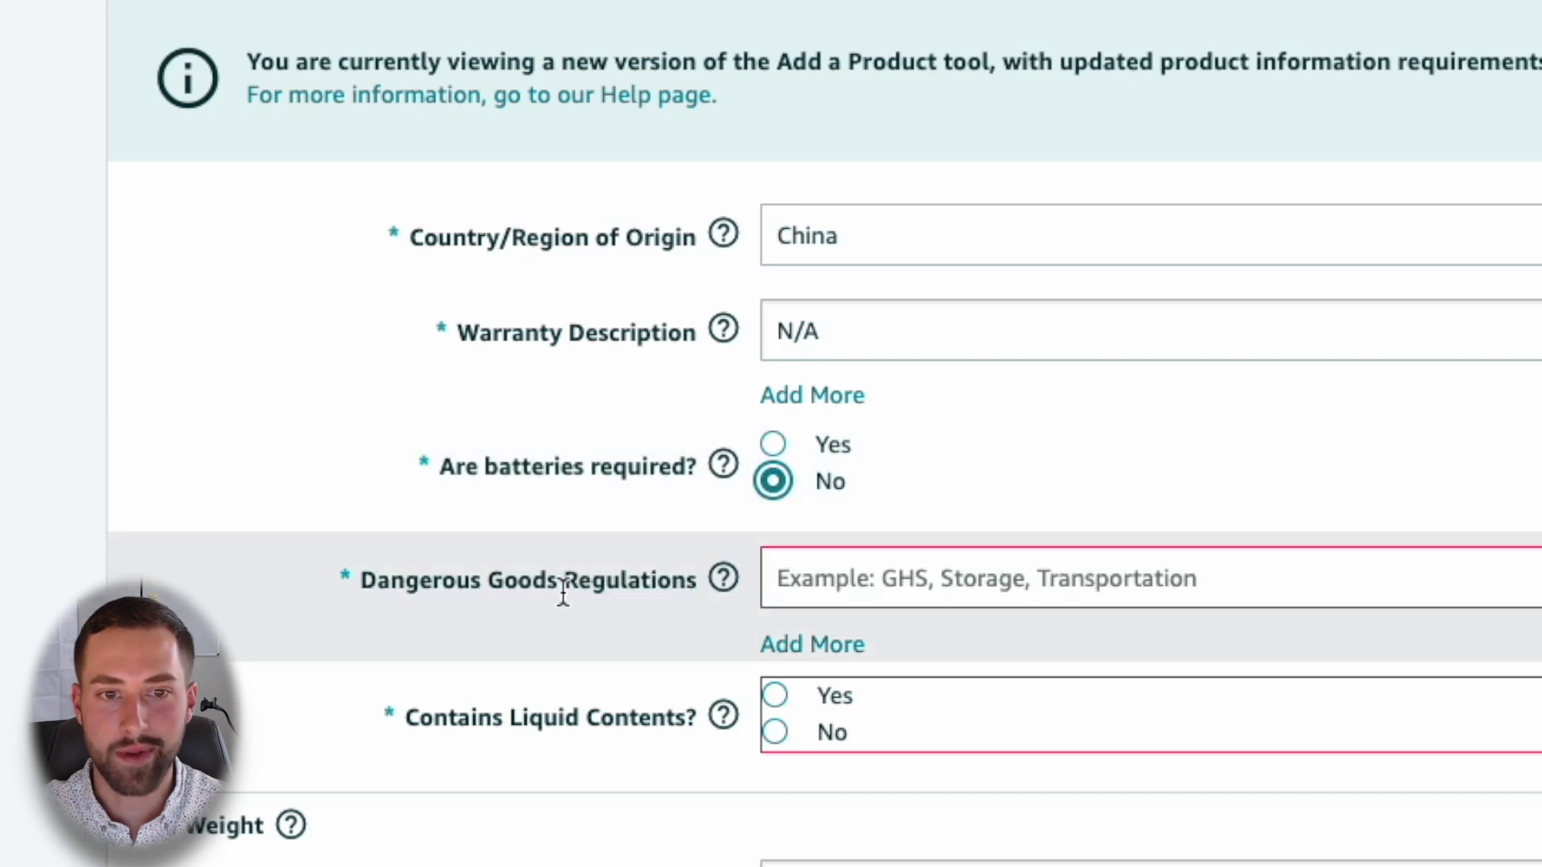
- Set Dangerous Goods Regulations to Not Applicable and answer No to Contains Liquid Contents
mouse_move(723, 593)
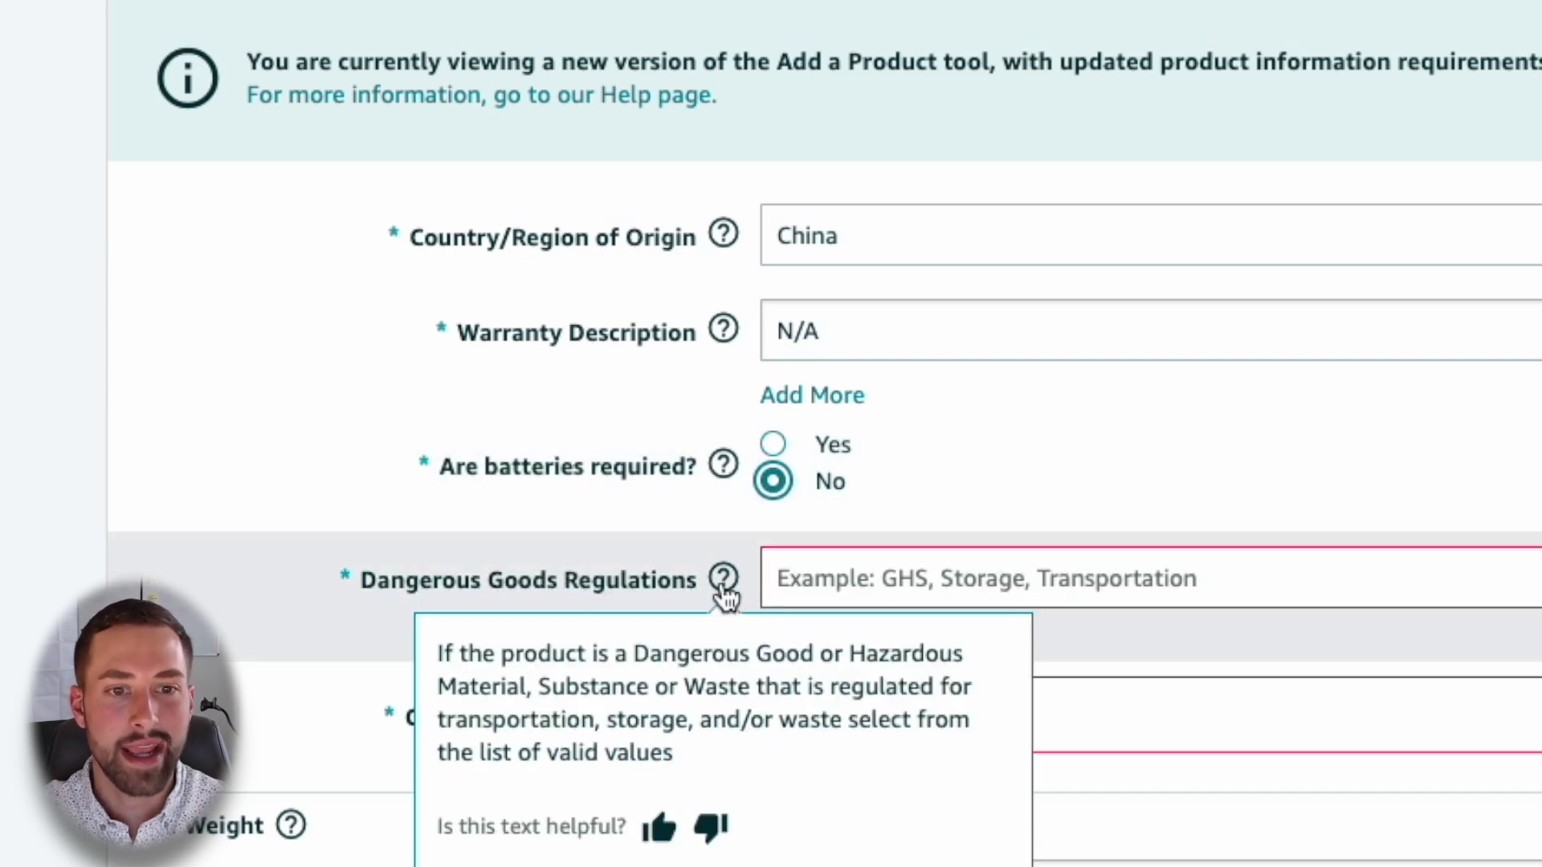
scroll(722, 594, down, 4)
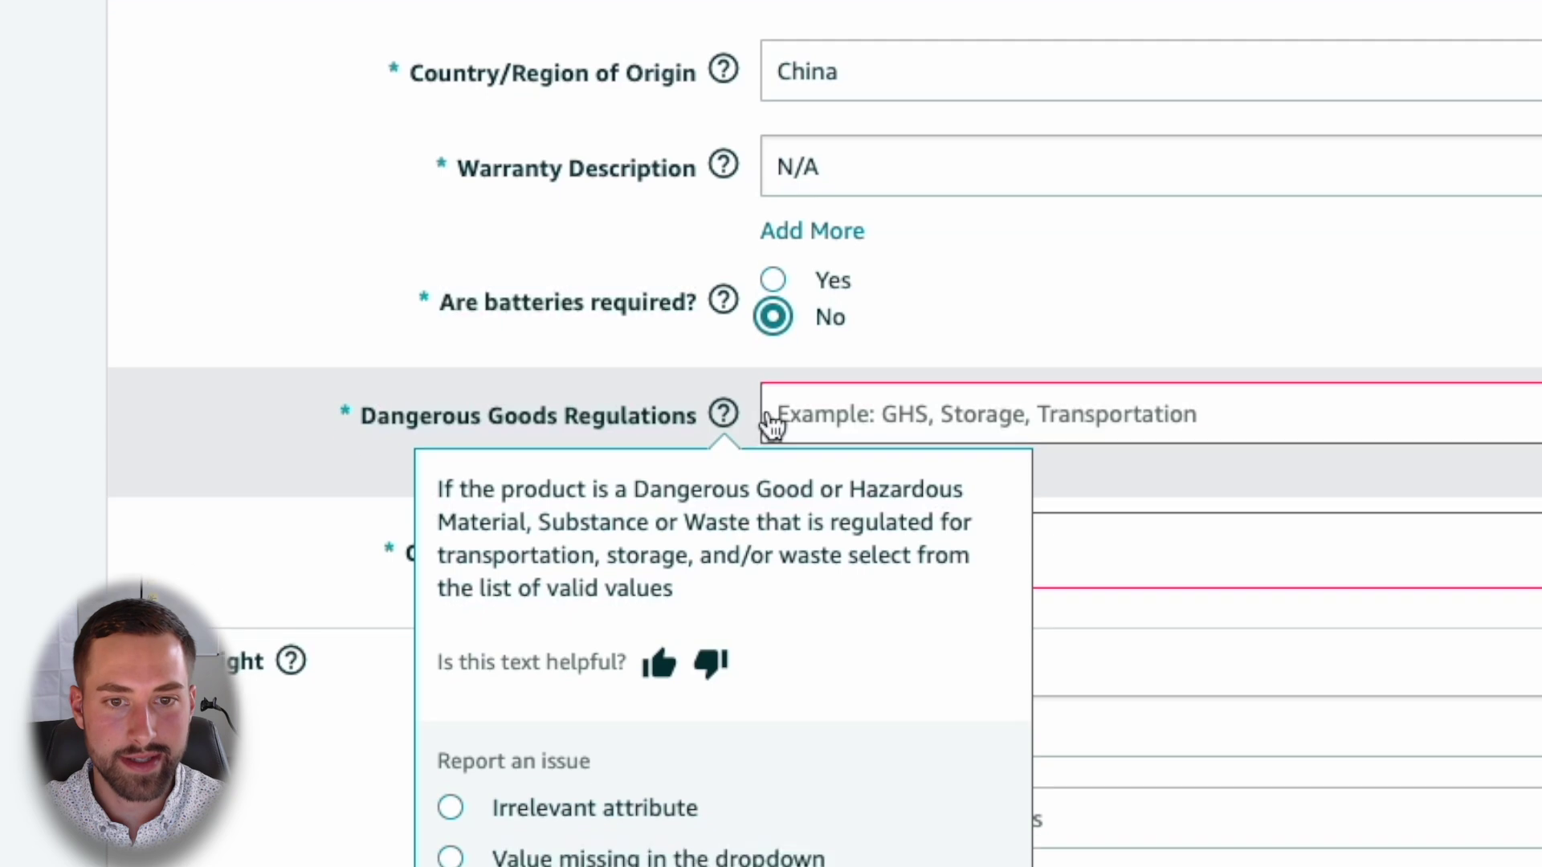
click(775, 588)
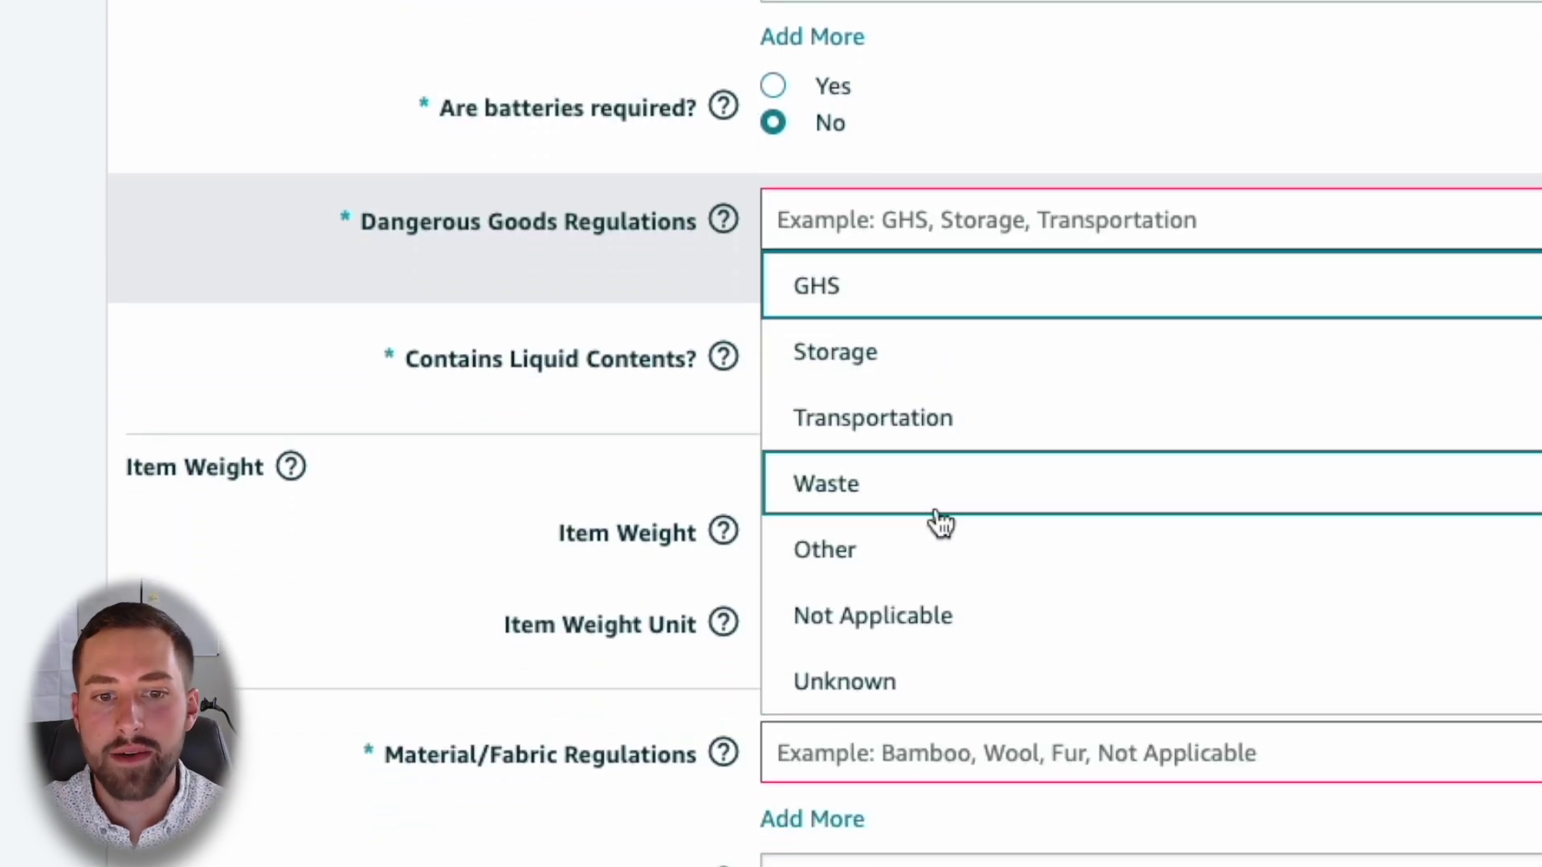
click(959, 631)
mouse_move(725, 229)
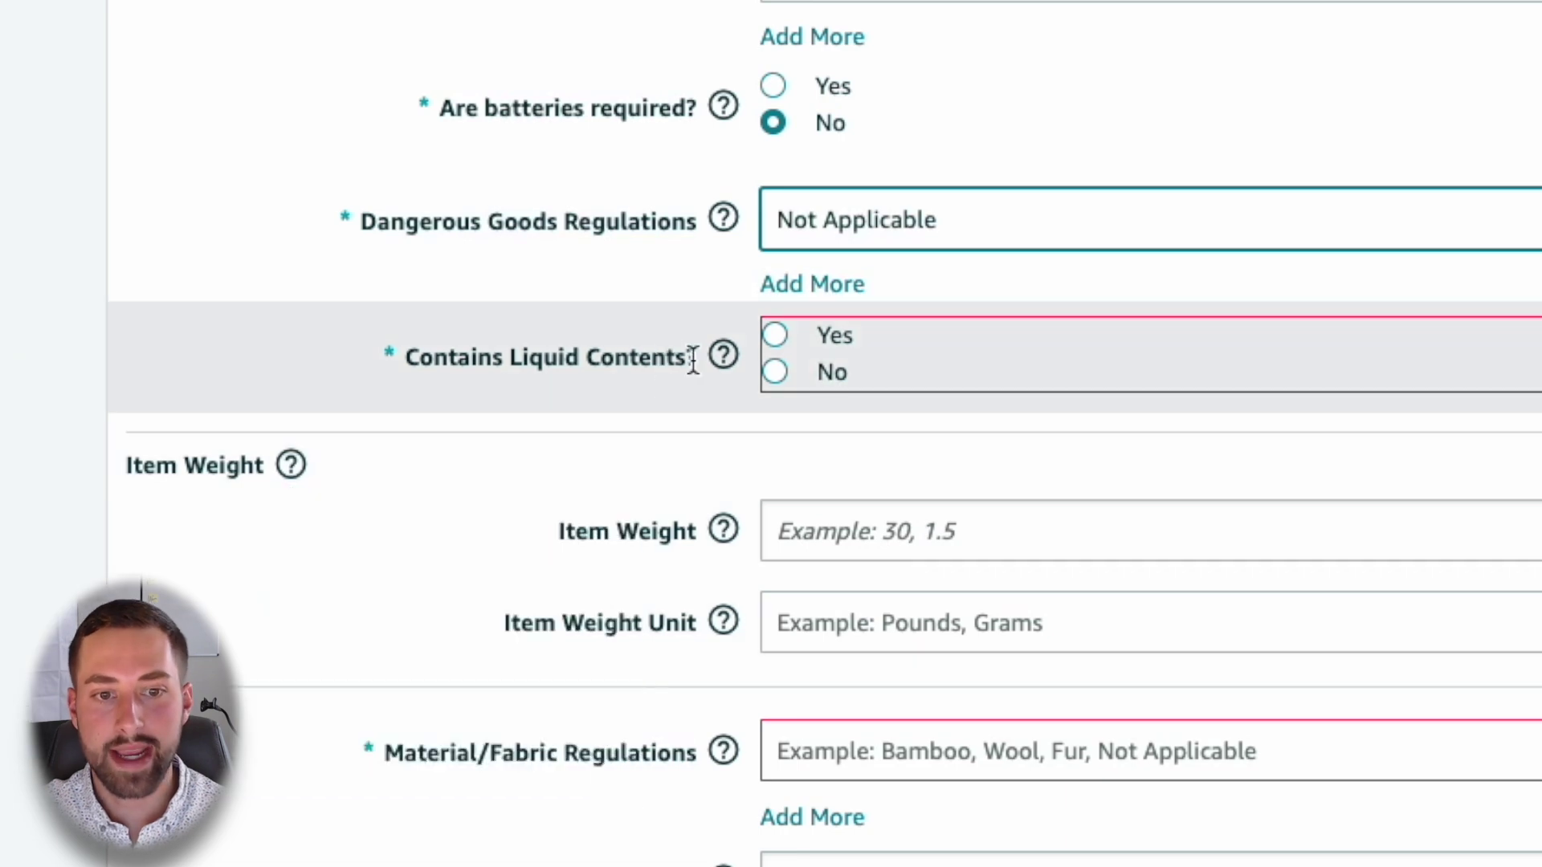
mouse_move(725, 365)
click(774, 372)
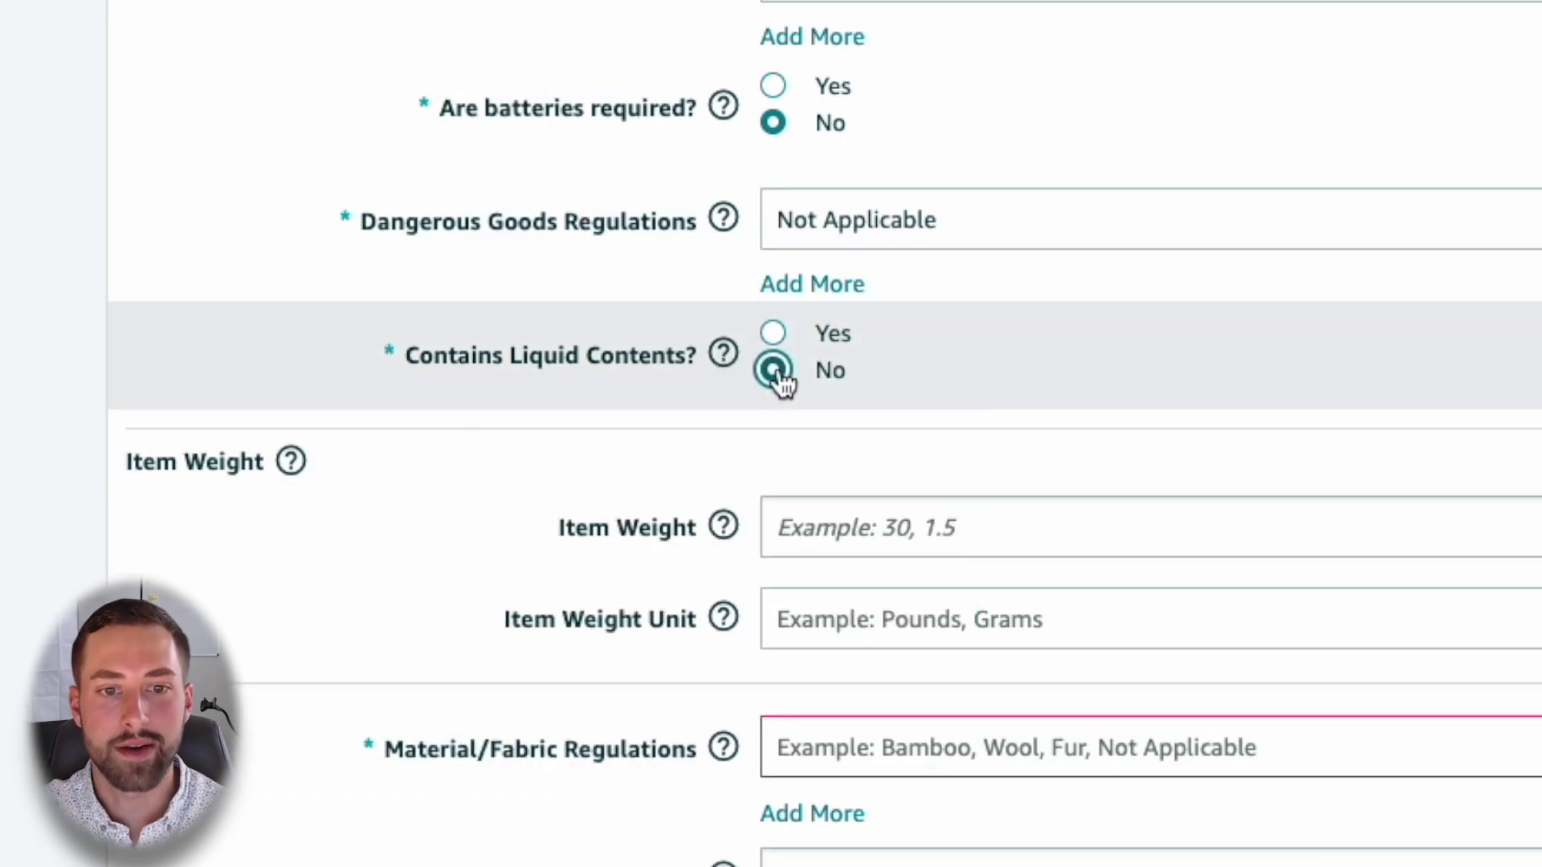
- Set the Item Weight to 3.8 with Ounces as its unit
scroll(840, 426, down, 1)
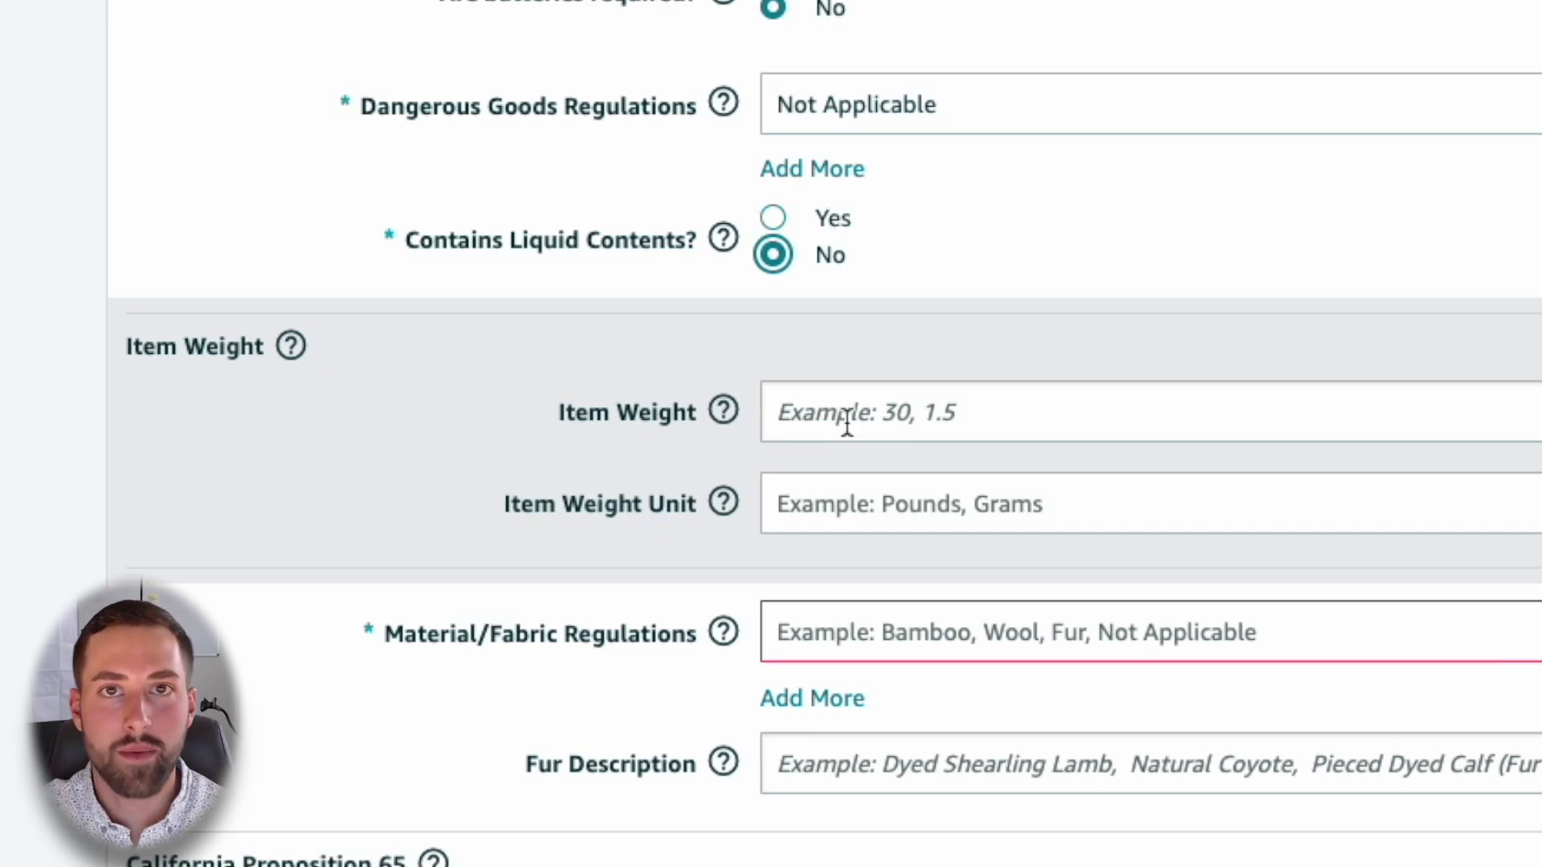
click(848, 426)
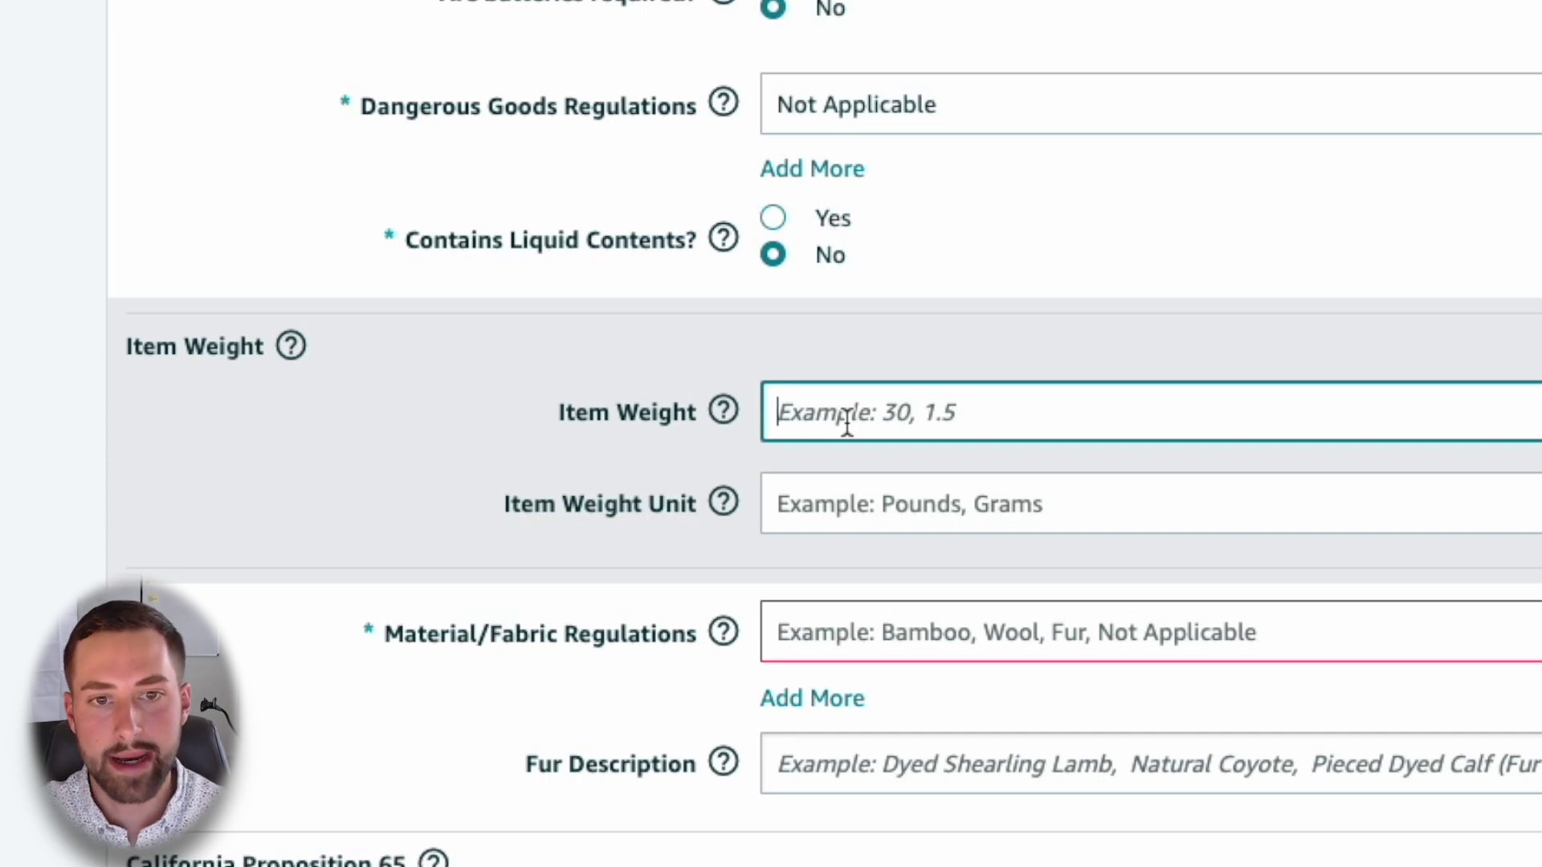
text(3.8)
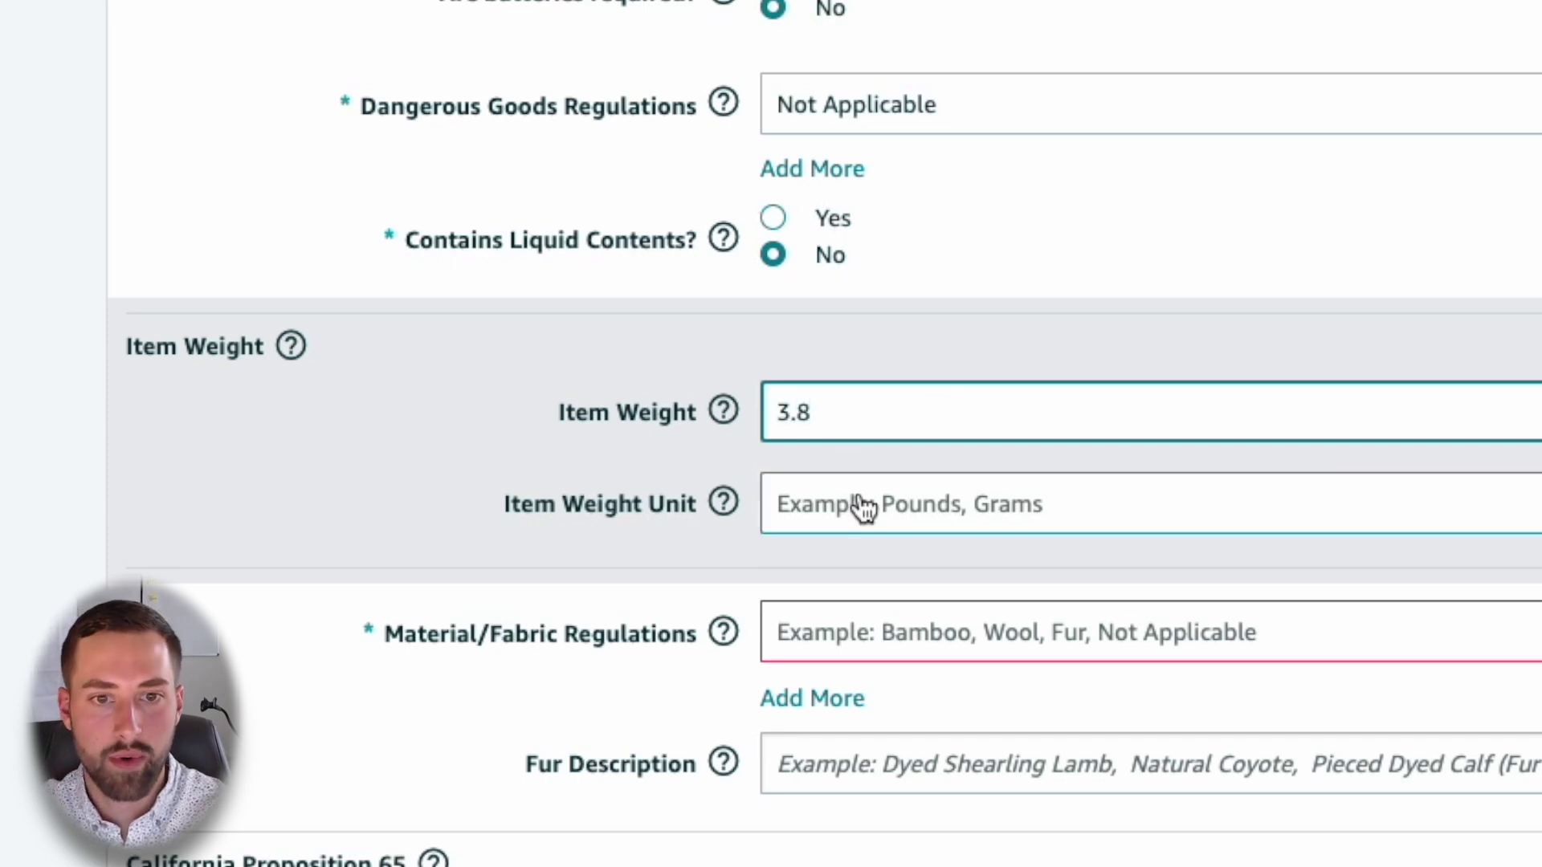
click(862, 522)
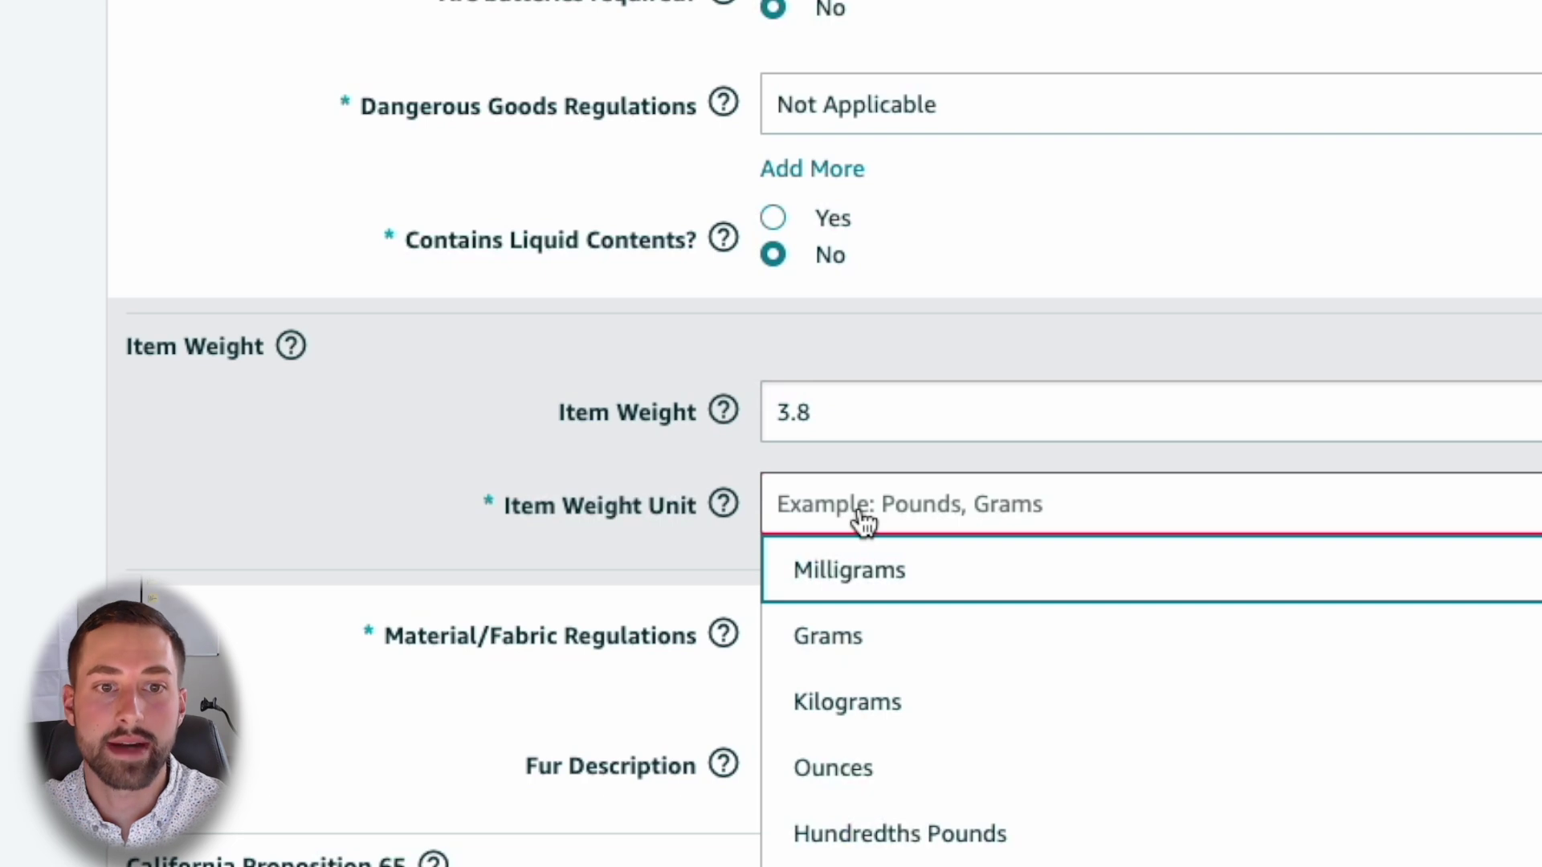
click(871, 775)
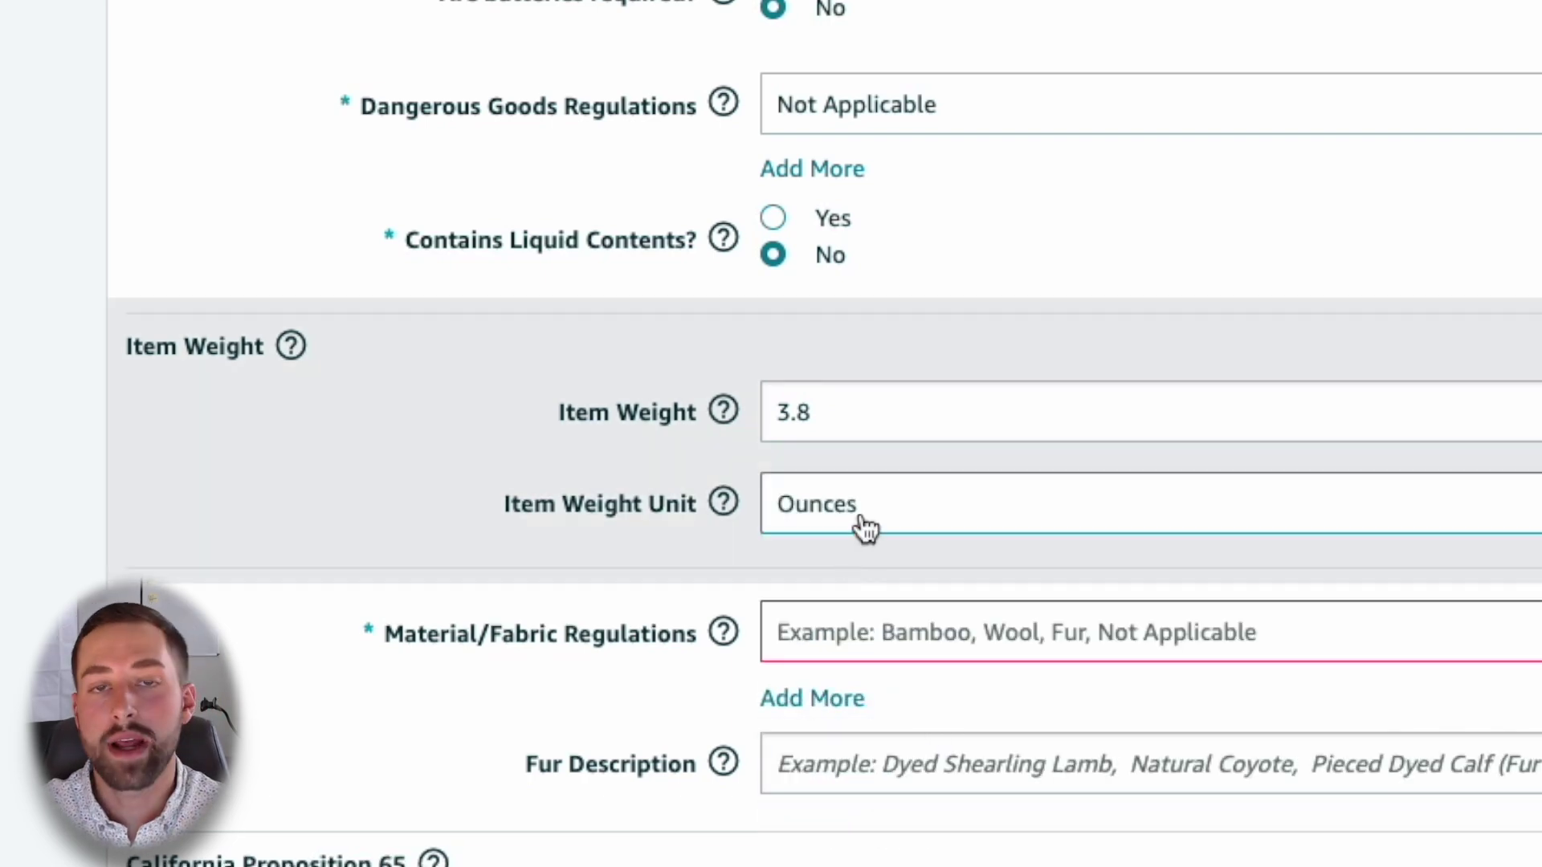
click(839, 511)
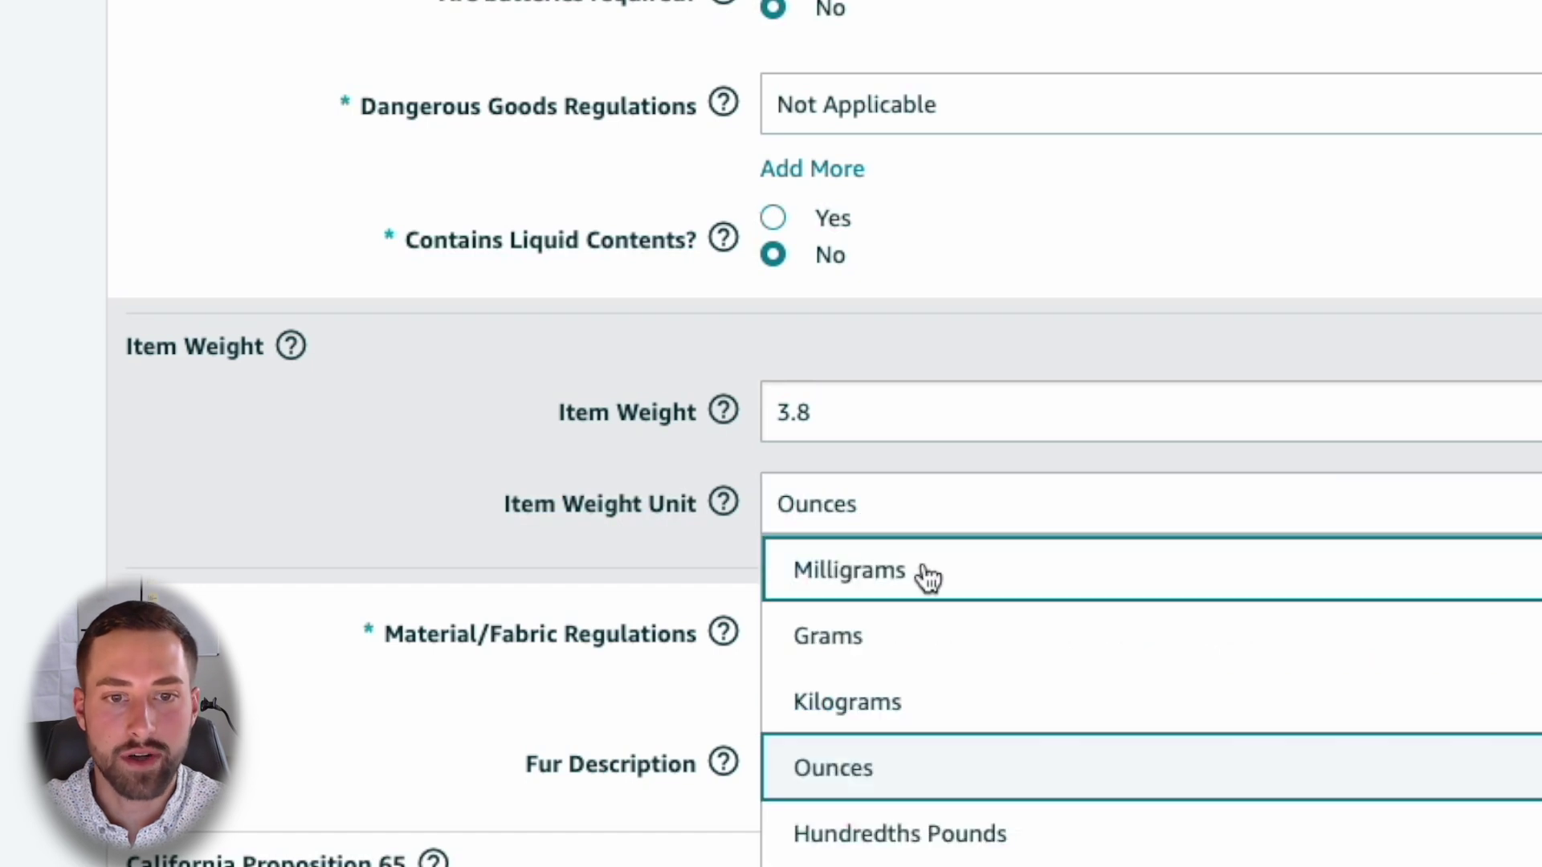
click(3, 473)
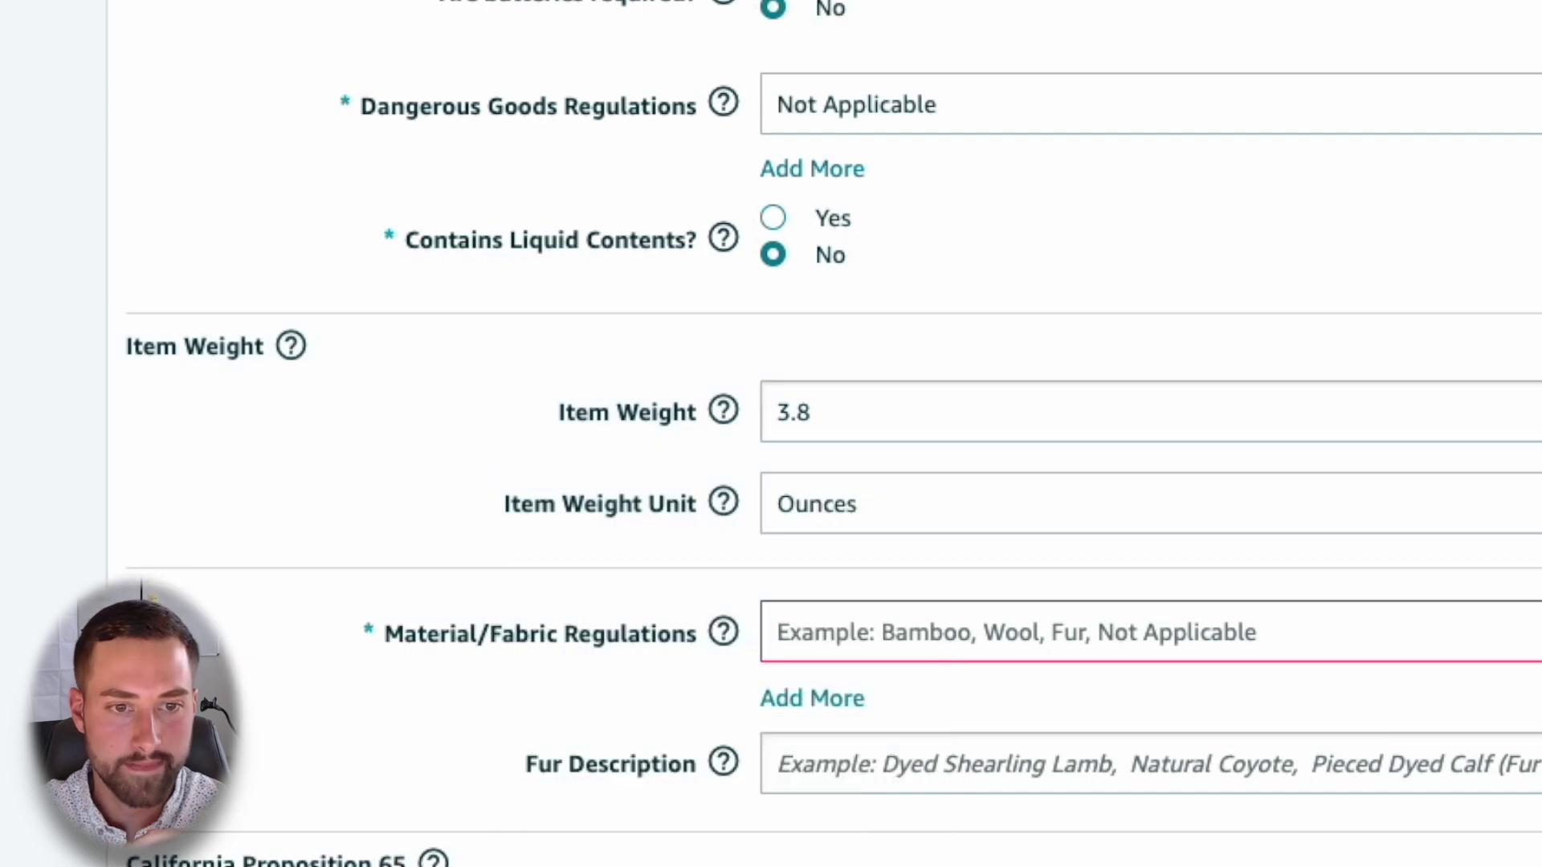
- Set Material/Fabric Regulations to Not Applicable
scroll(217, 522, down, 1)
scroll(213, 522, down, 2)
click(989, 337)
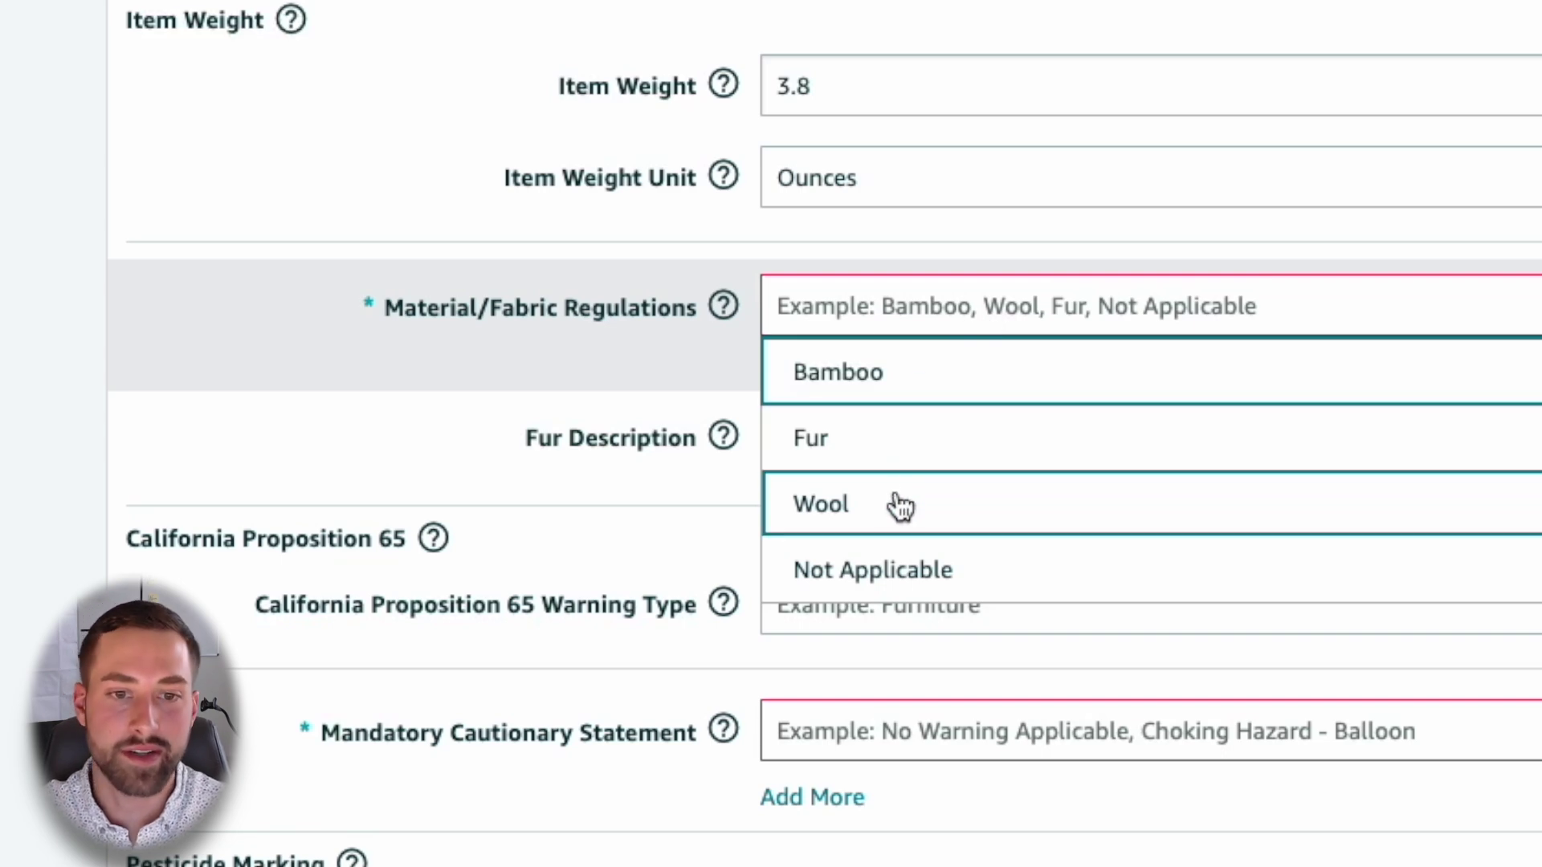
click(914, 572)
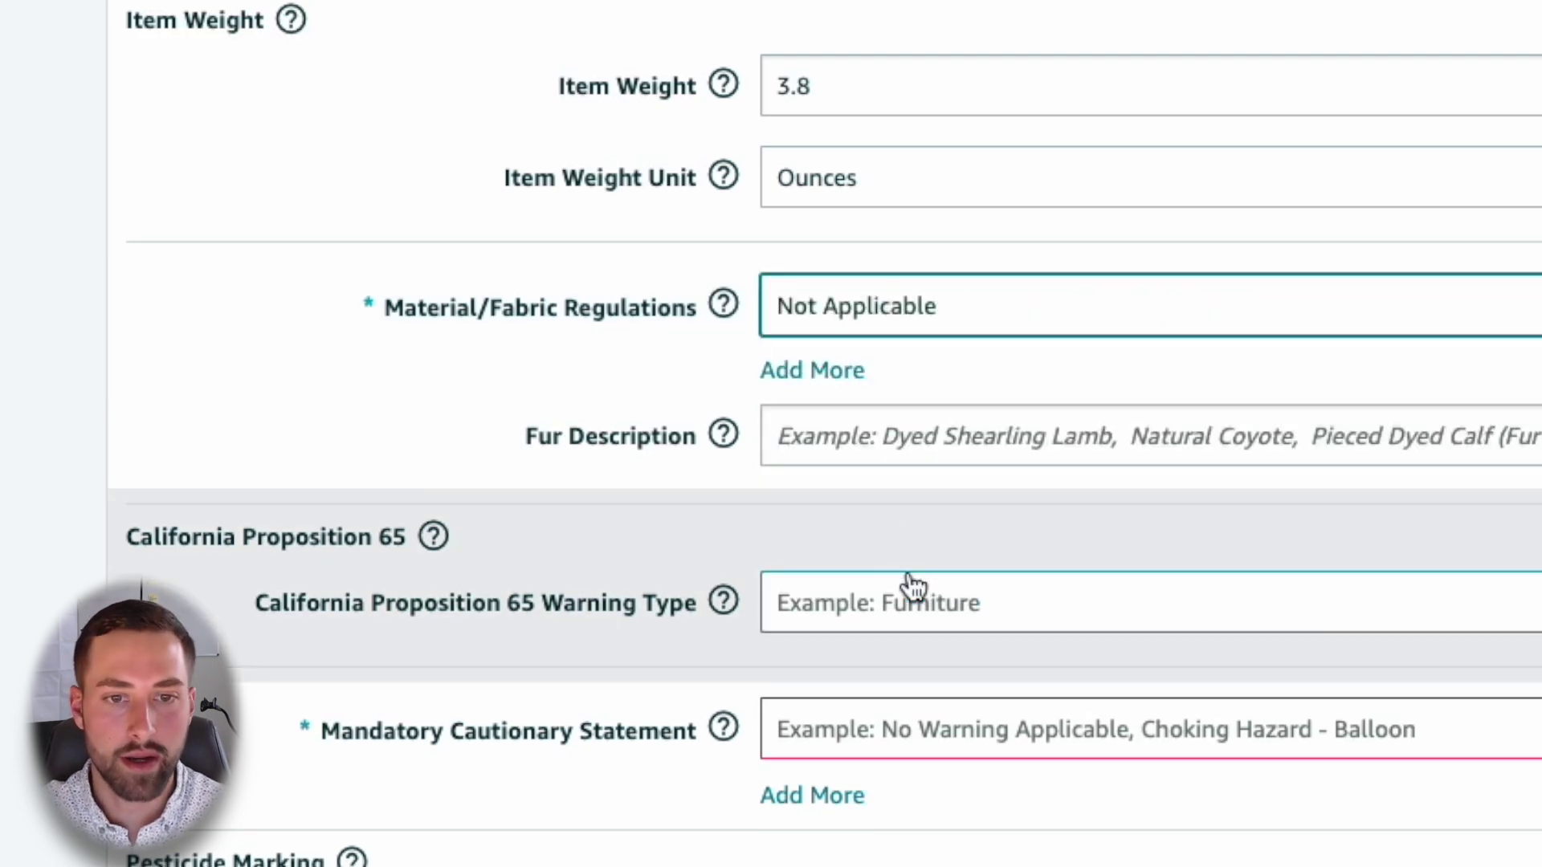
- Set the Mandatory Cautionary Statement to No Warning Applicable, leaving the Proposition 65 and pesticide fields blank
scroll(90, 322, down, 5)
scroll(90, 310, down, 1)
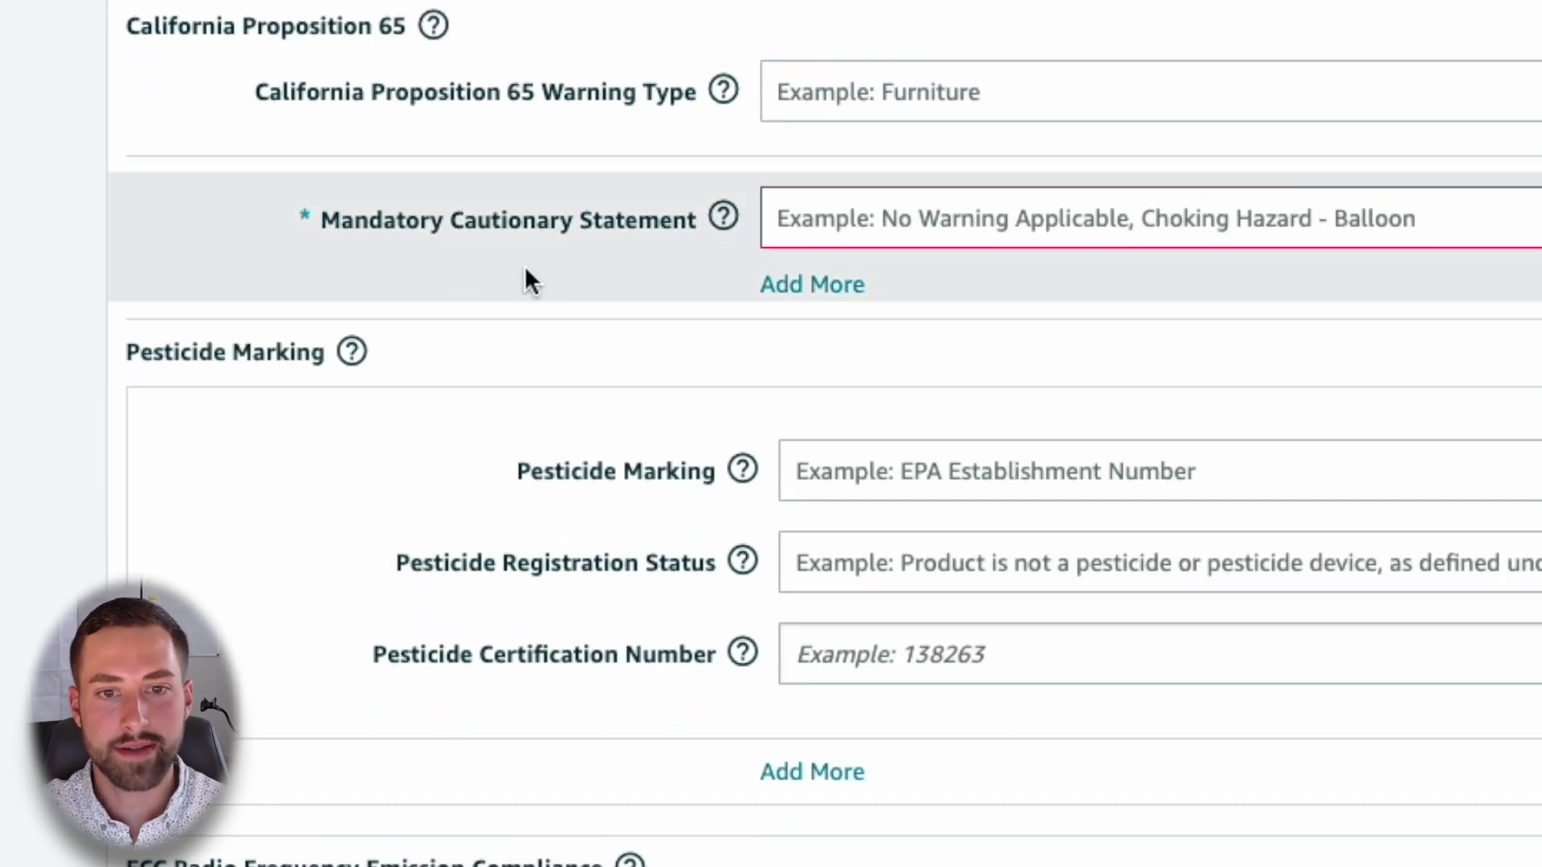
click(954, 241)
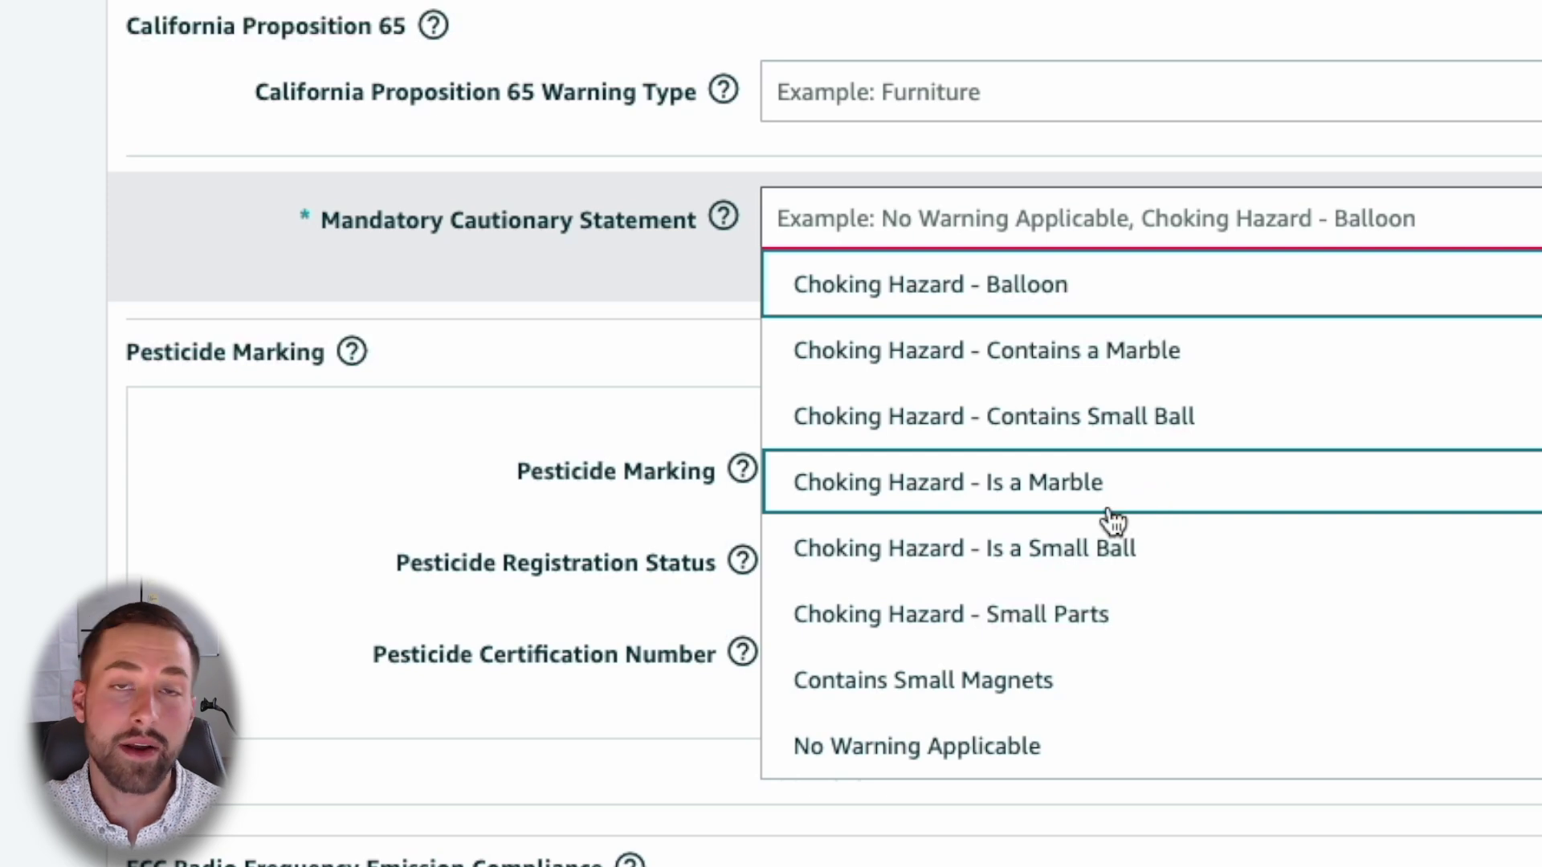
click(934, 755)
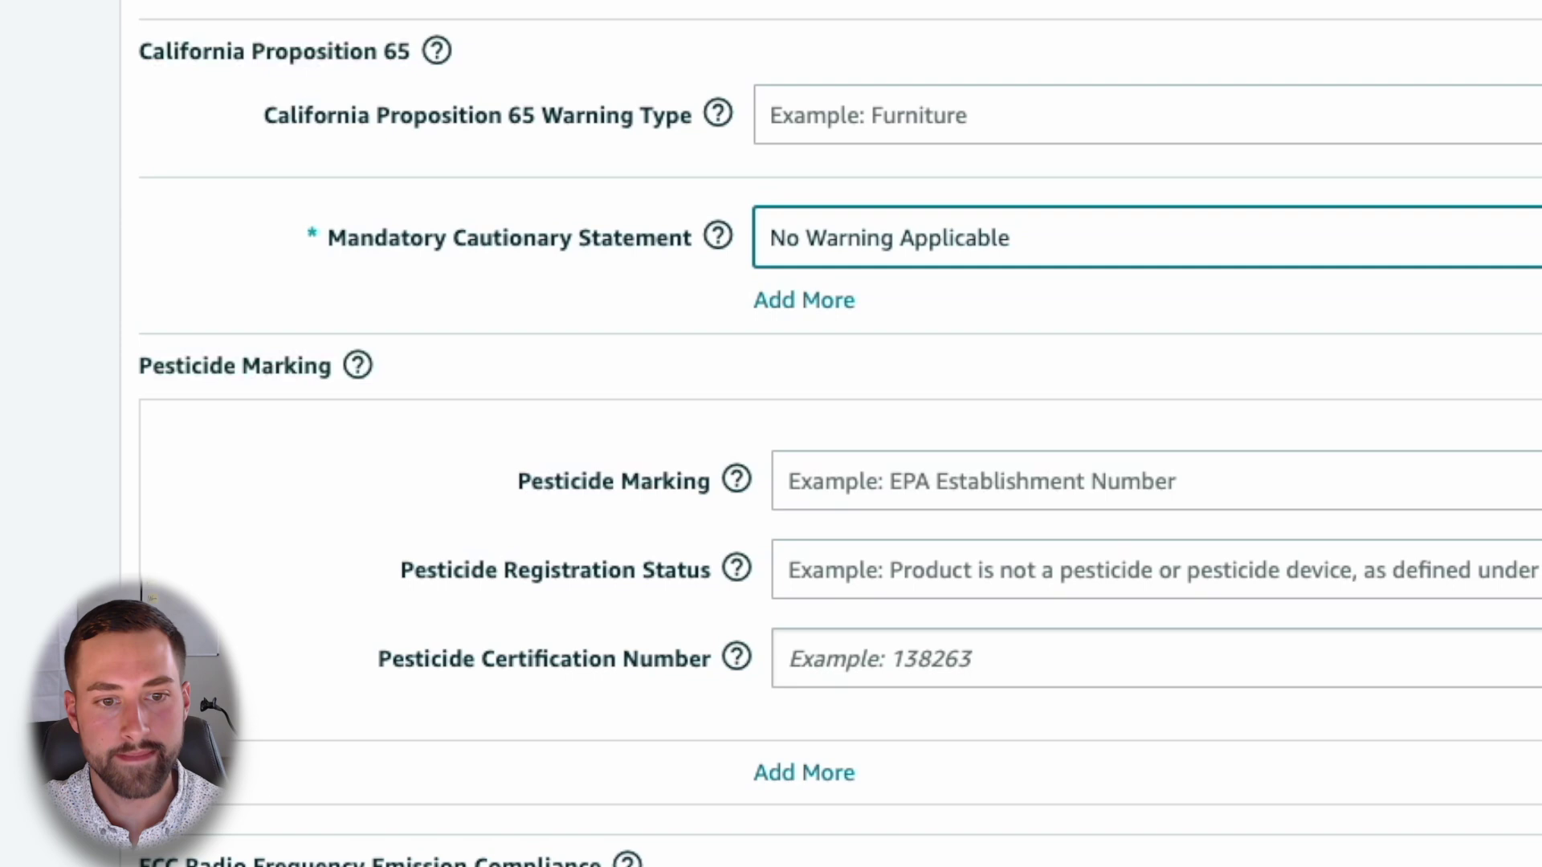
scroll(803, 462, down, 3)
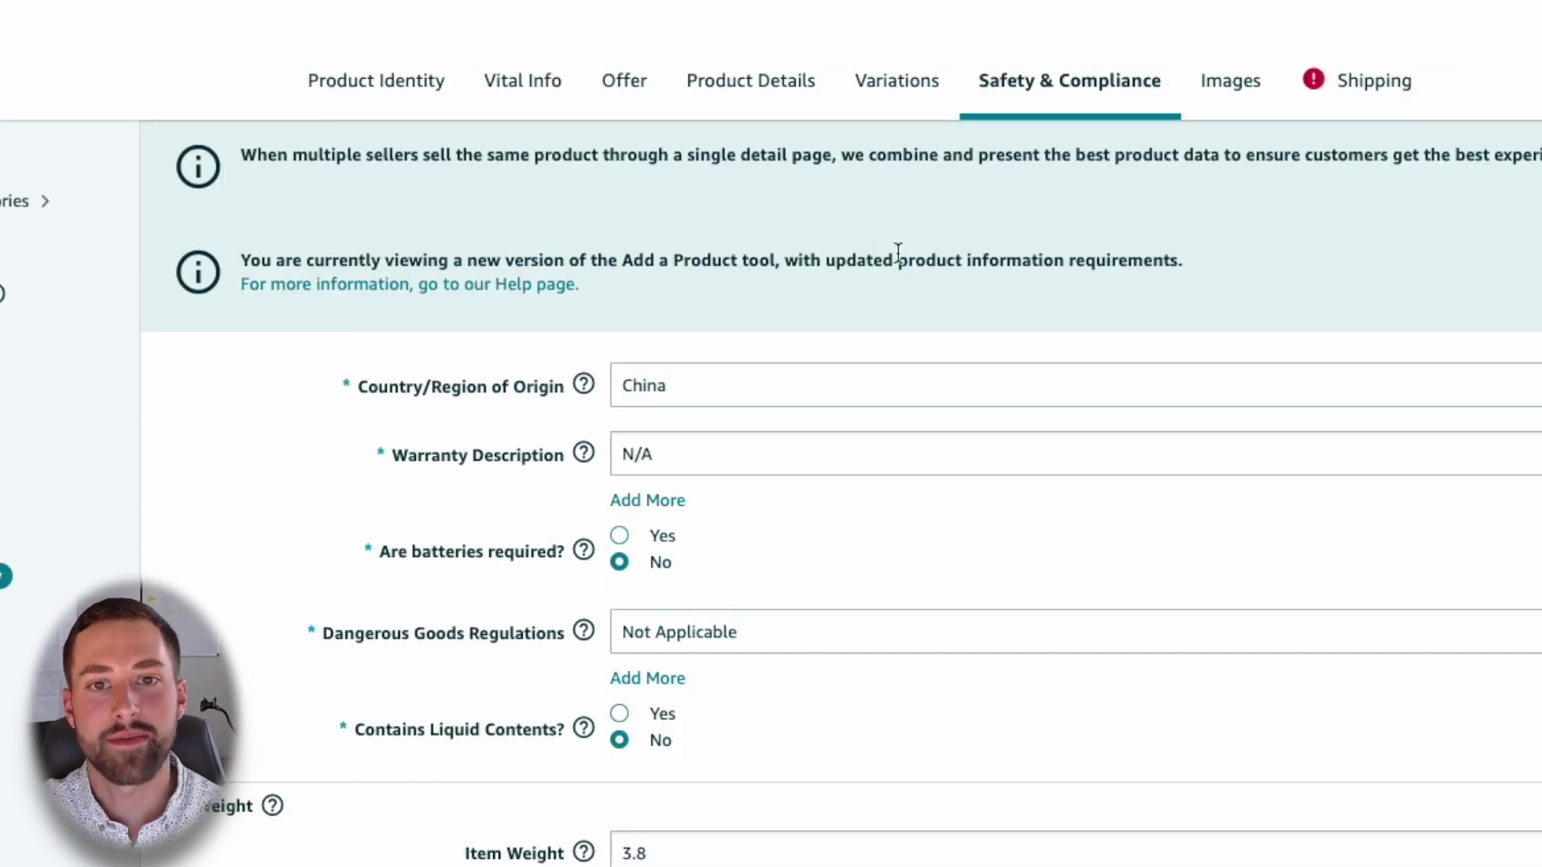
- Open the listing's Images section and review the slots for uploading product images
click(1237, 94)
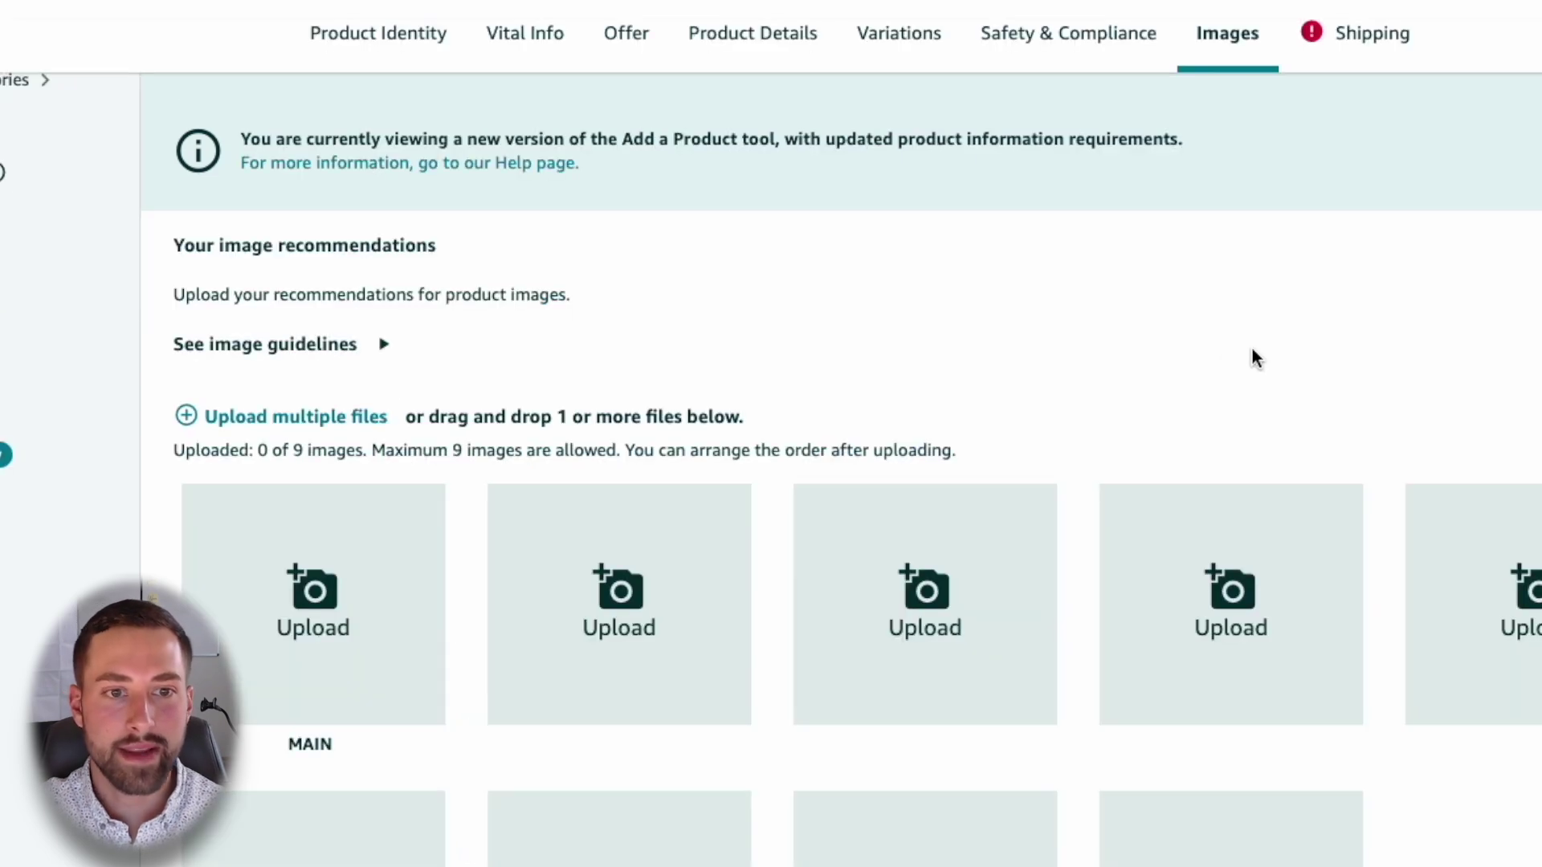
scroll(1357, 426, down, 5)
scroll(1412, 475, up, 6)
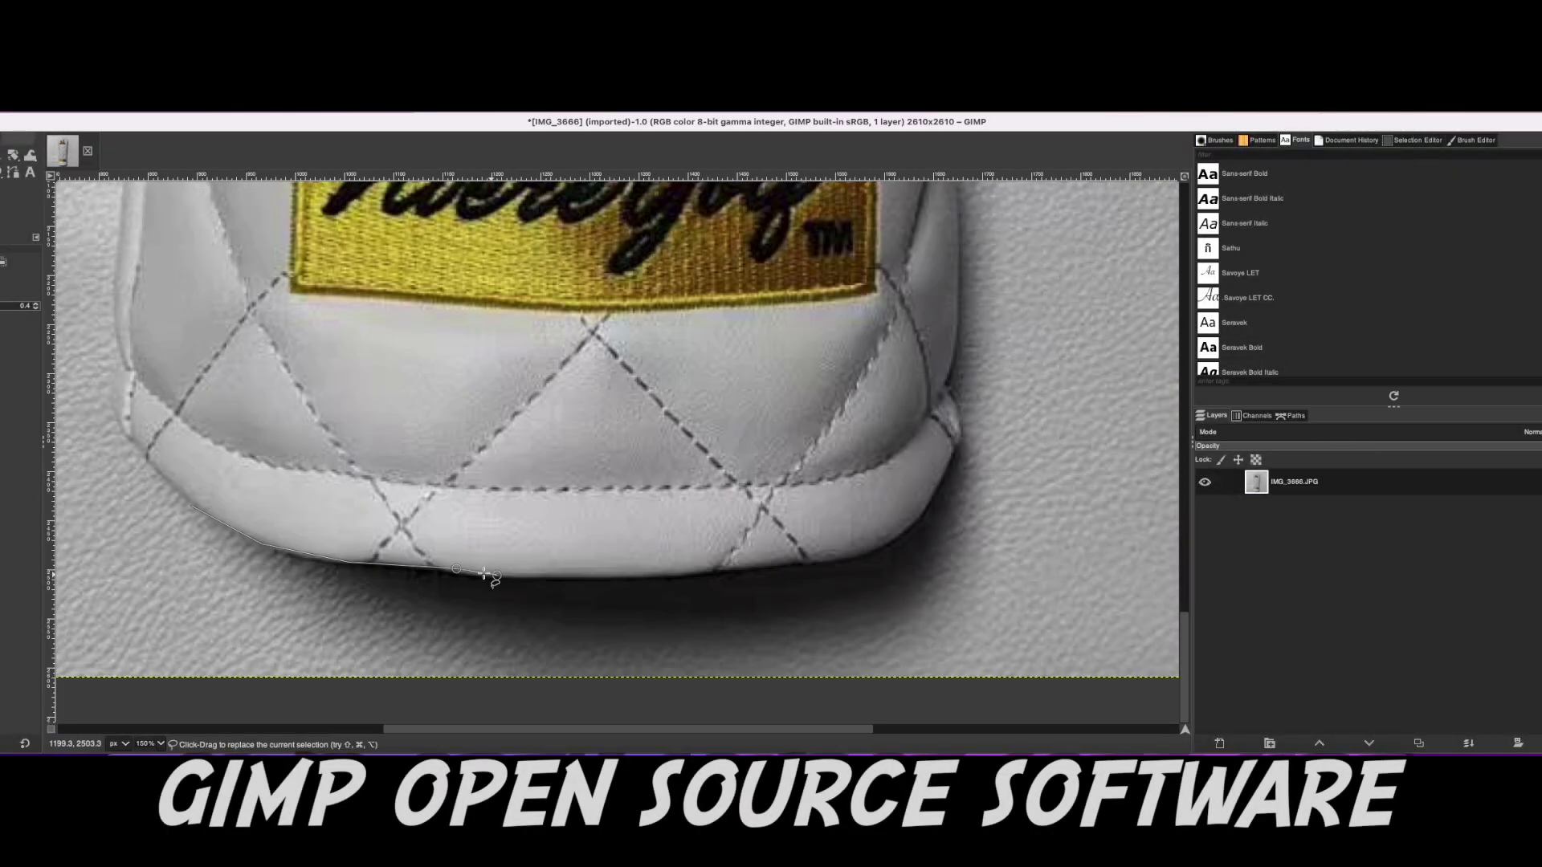
- In GIMP, trace the head cover's outline in IMG_3666 with the Free Select tool, from the bottom edge up the right side, over the top and down the left
mouse_move(484, 573)
mouse_down()
mouse_move(688, 576)
mouse_move(884, 551)
mouse_move(964, 437)
mouse_move(953, 361)
mouse_up()
click(961, 320)
scroll(960, 320, up, 5)
click(866, 368)
click(860, 286)
scroll(860, 285, up, 5)
click(873, 546)
click(867, 384)
scroll(867, 384, up, 4)
scroll(838, 472, down, 1)
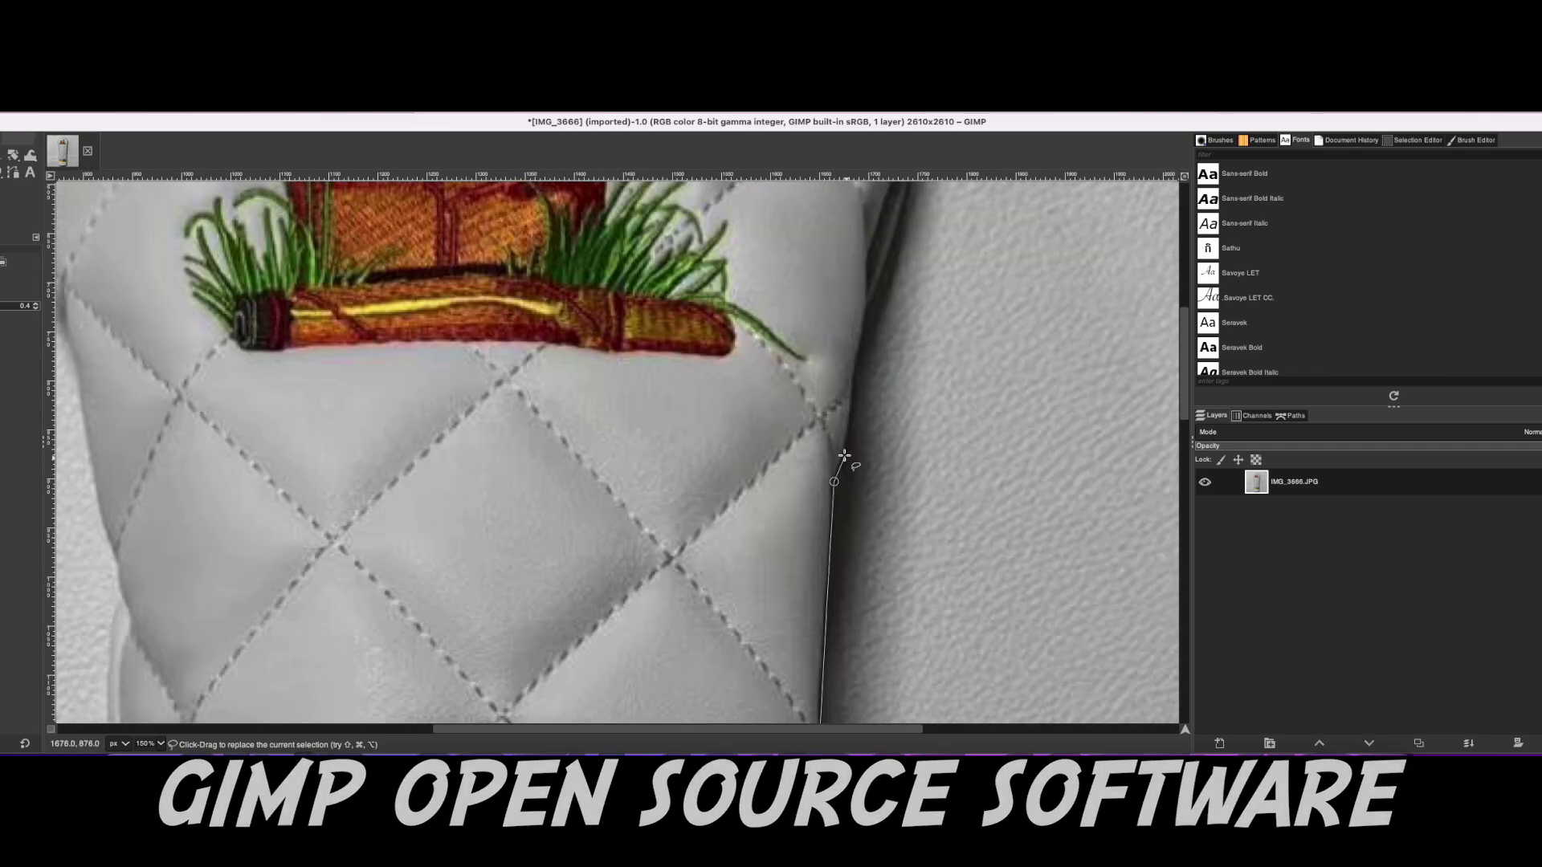
scroll(838, 472, up, 3)
scroll(891, 247, up, 3)
mouse_move(875, 481)
mouse_down()
mouse_move(815, 401)
mouse_move(679, 331)
mouse_move(504, 329)
mouse_up()
click(468, 344)
click(423, 370)
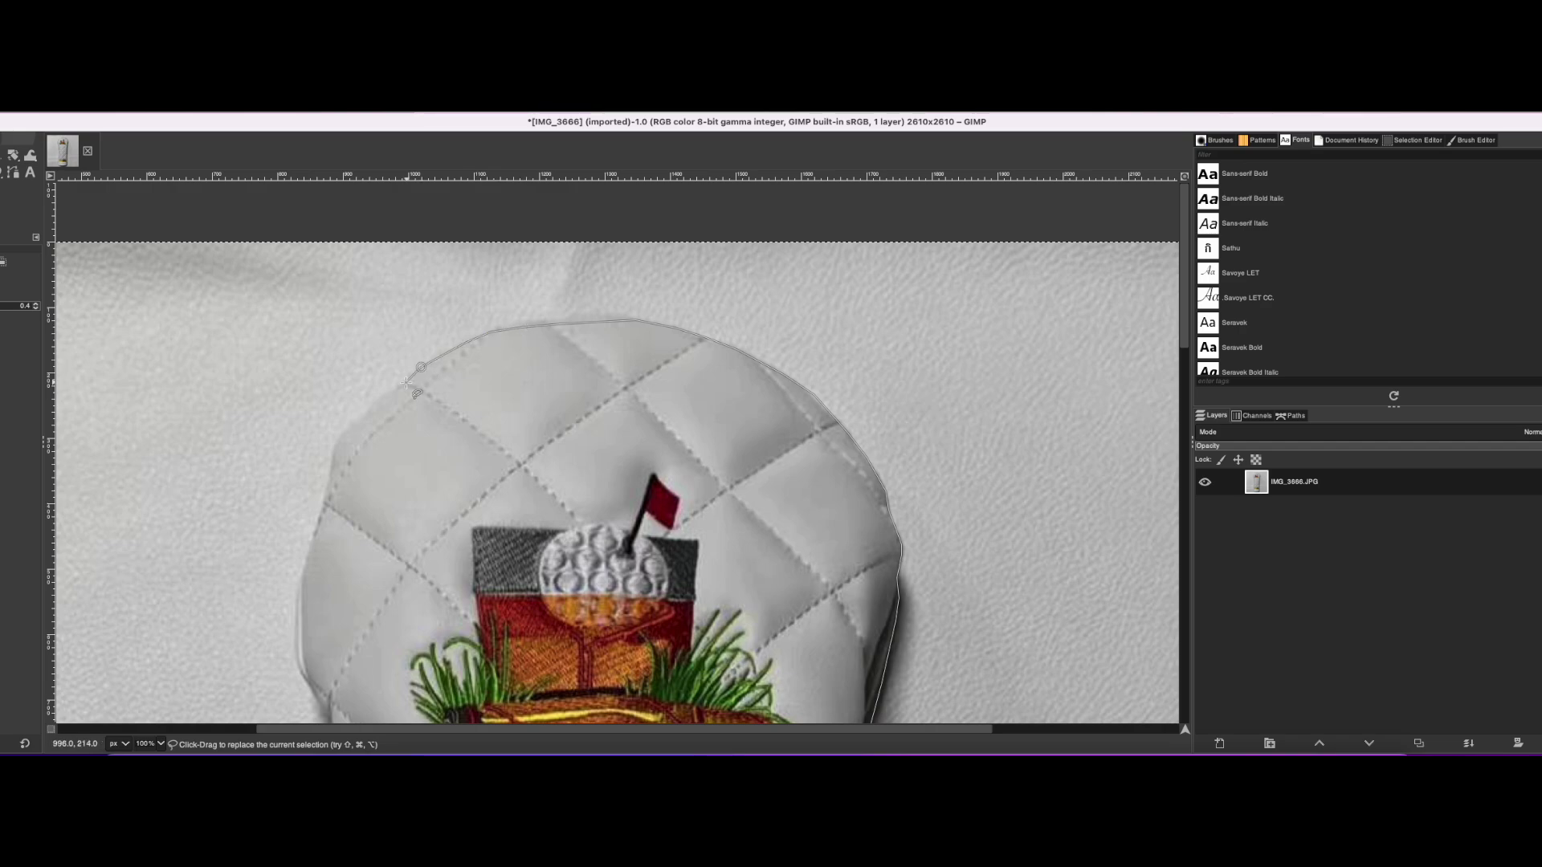
scroll(423, 370, left, 5)
click(586, 351)
click(570, 414)
scroll(571, 418, up, 2)
click(518, 586)
scroll(523, 629, down, 4)
scroll(527, 511, down, 1)
click(553, 499)
click(558, 533)
click(588, 580)
click(594, 611)
scroll(594, 611, down, 4)
click(548, 469)
click(561, 509)
click(568, 540)
click(555, 602)
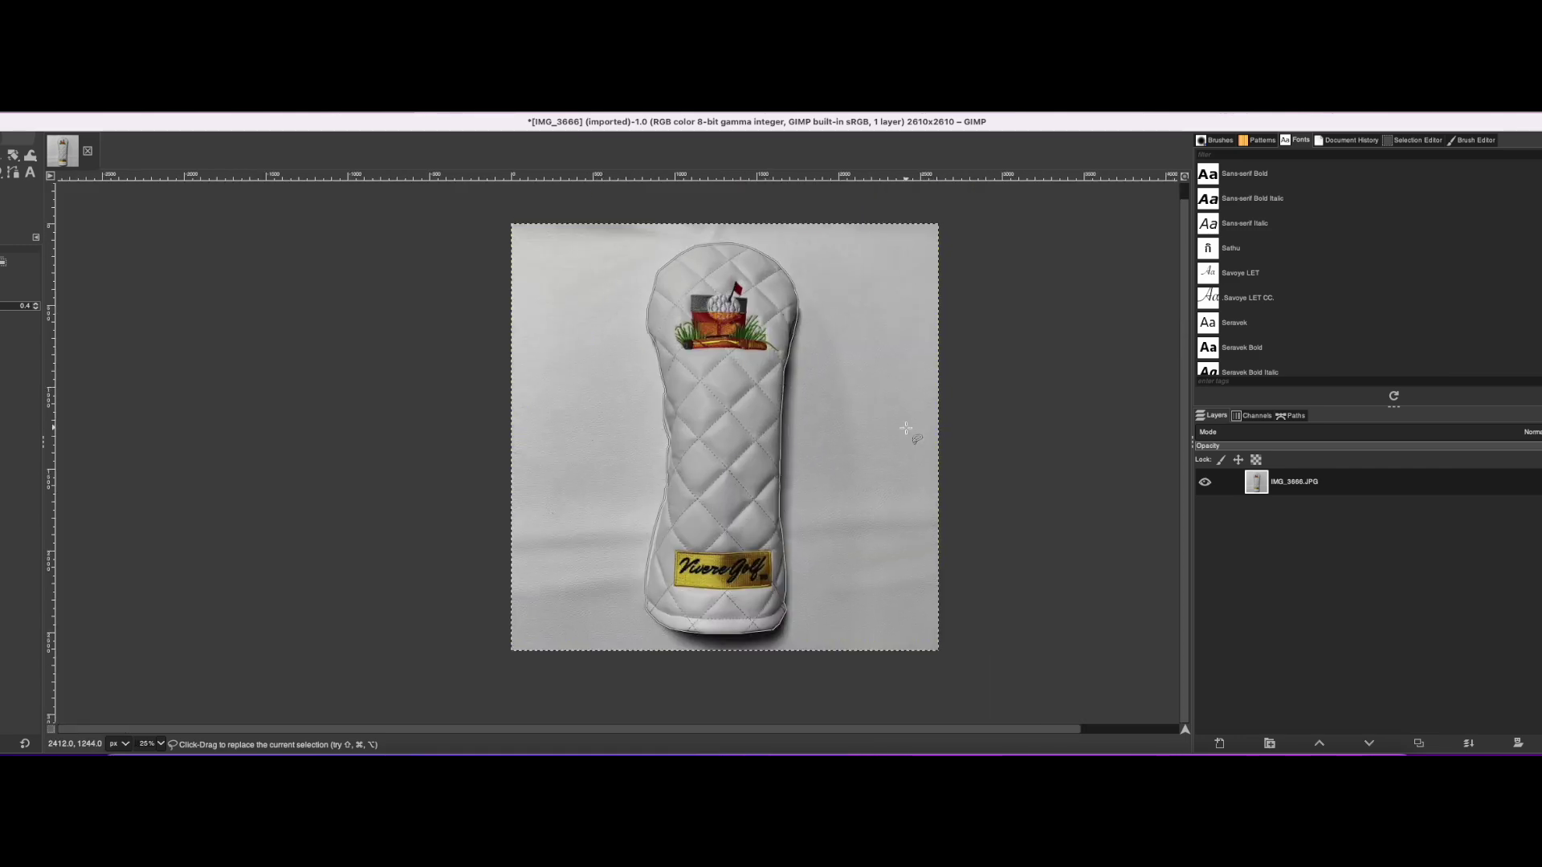
- Delete the selected background around the head cover and export the image as IMG_3666.PNG to Downloads
key(Delete)
key(super+shift+e)
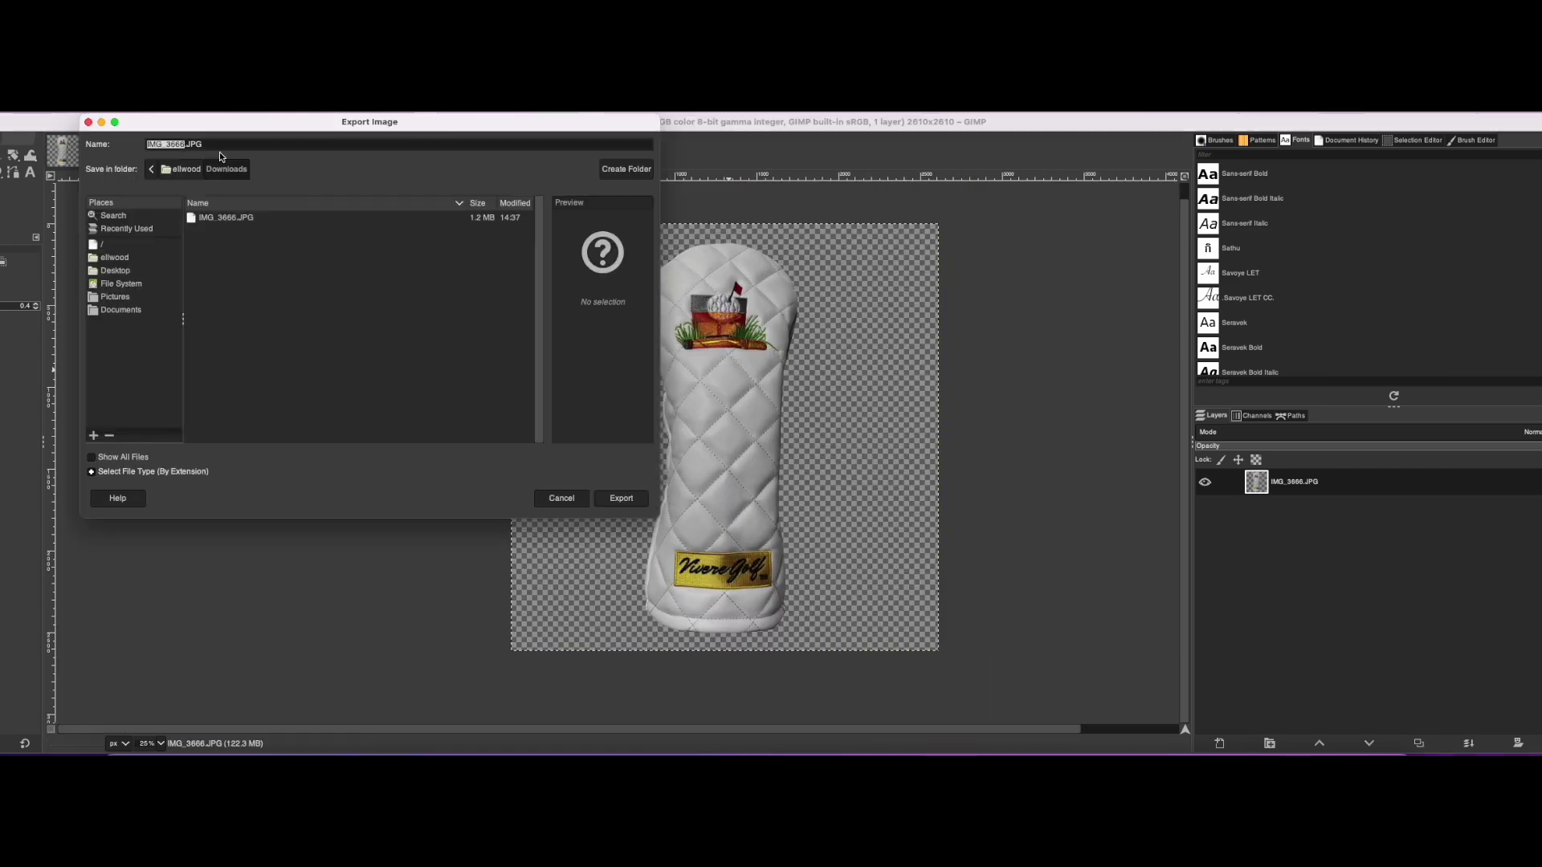
key(Return)
- Open the exported IMG_3666.PNG from the Downloads folder to check the cutout, then close it and quit GIMP
click(819, 578)
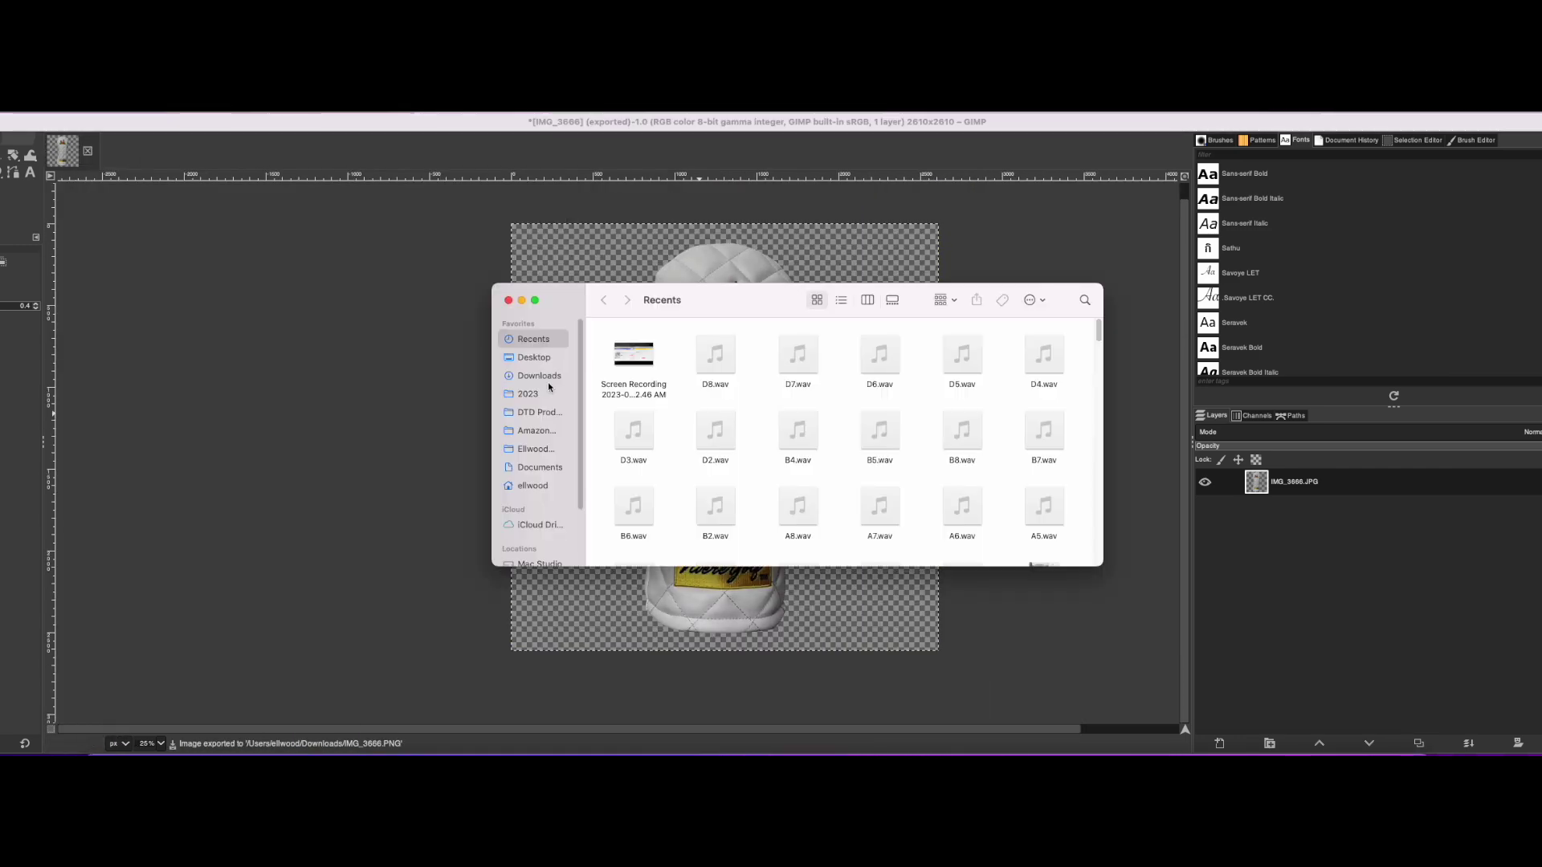
click(539, 376)
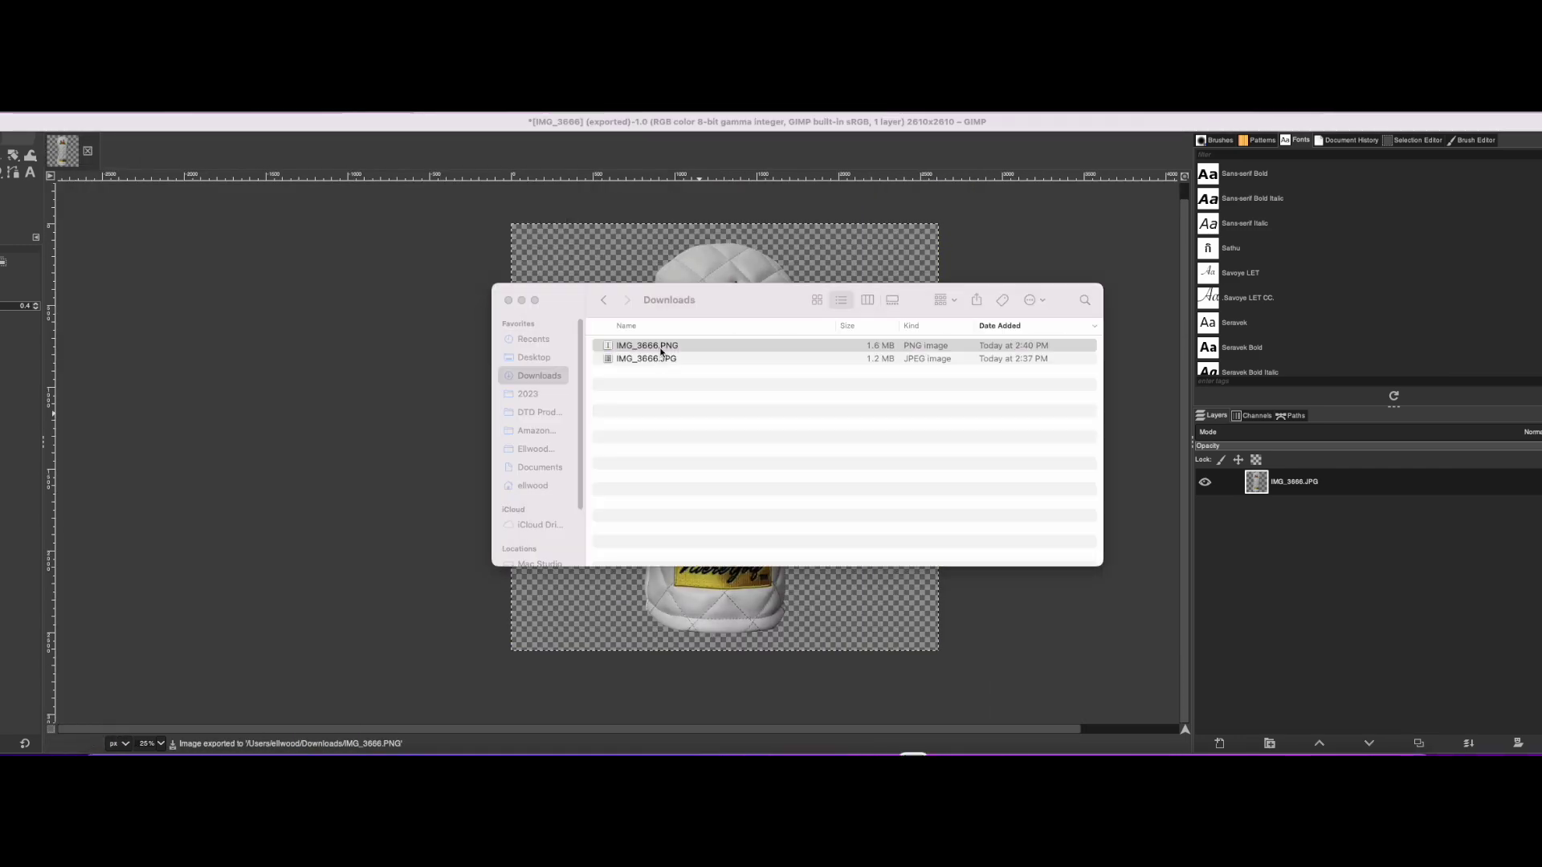
double_click(661, 347)
key(super+w)
click(353, 321)
key(super+q)
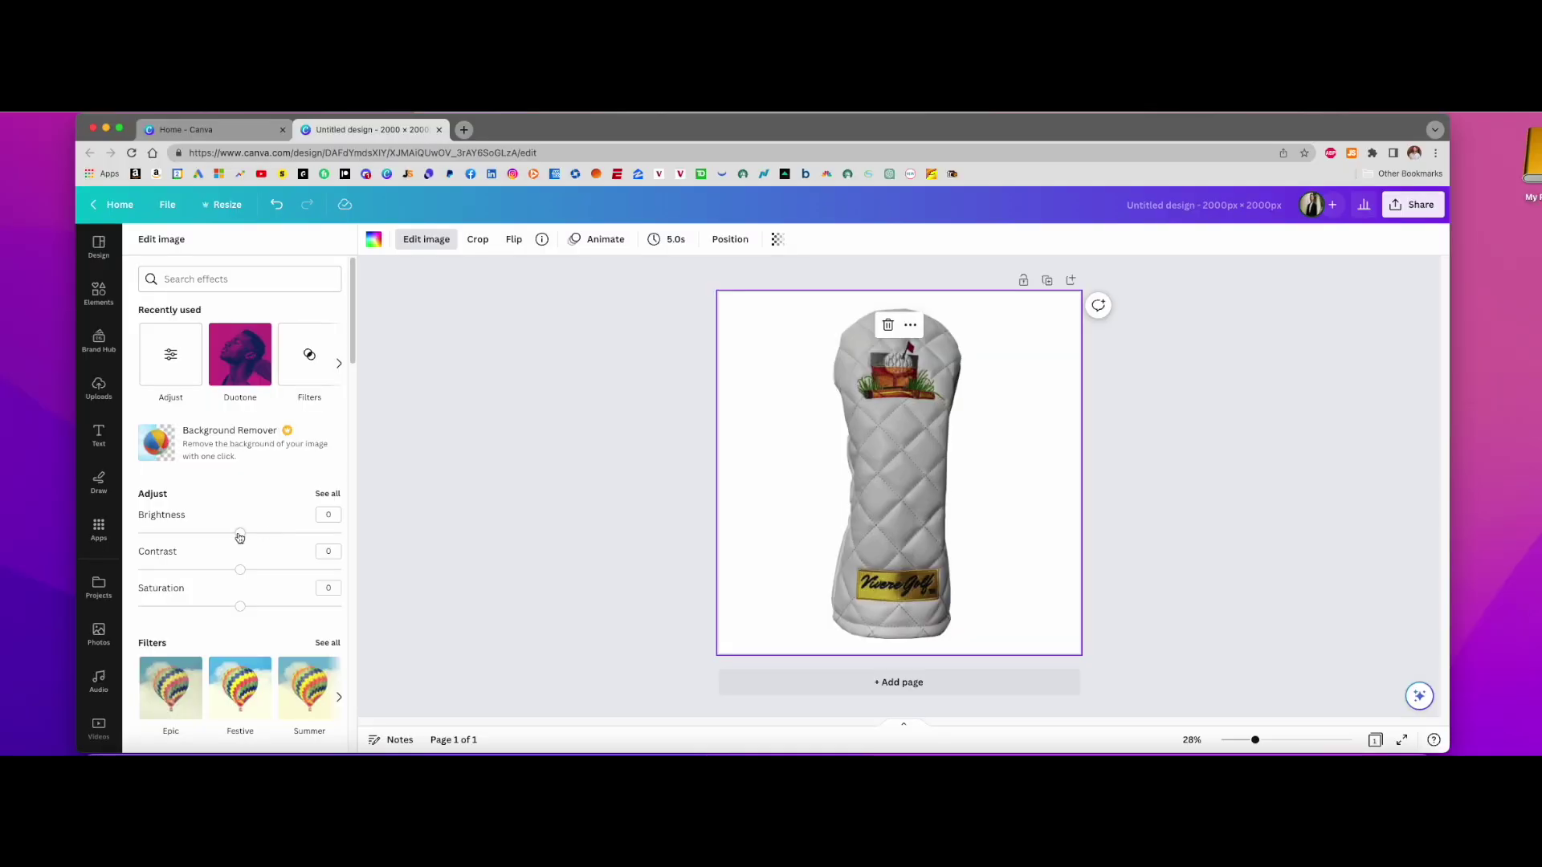
- In the 2000 px × 2000 px Canva design, brighten the head cover photo with the image adjustments
click(340, 492)
drag(240, 297, 262, 370)
click(98, 388)
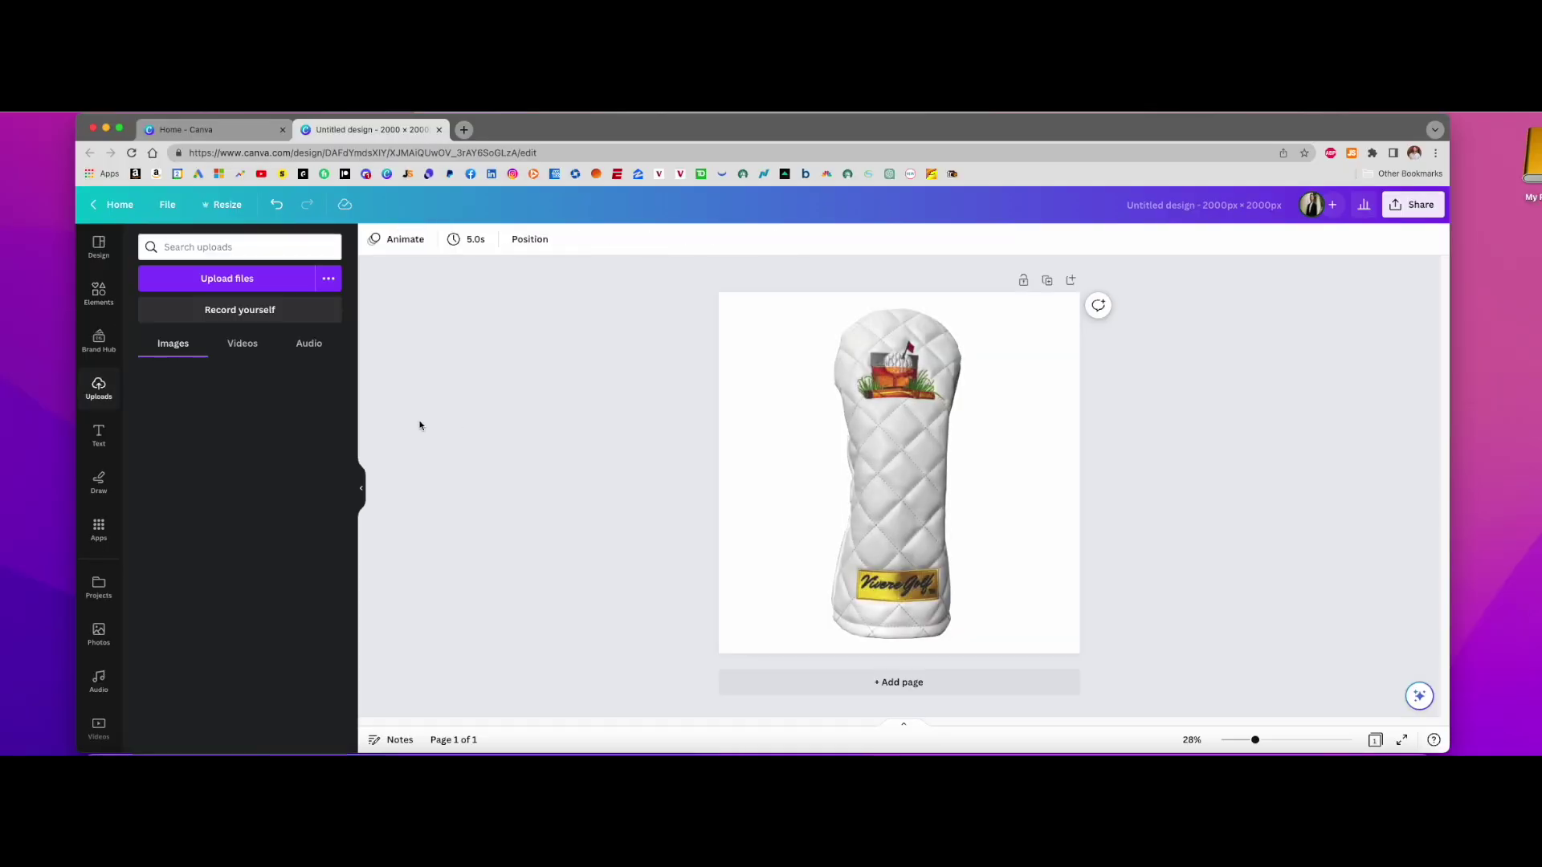
- Download the finished Canva design as a PNG image
click(1413, 204)
click(1236, 538)
click(1301, 461)
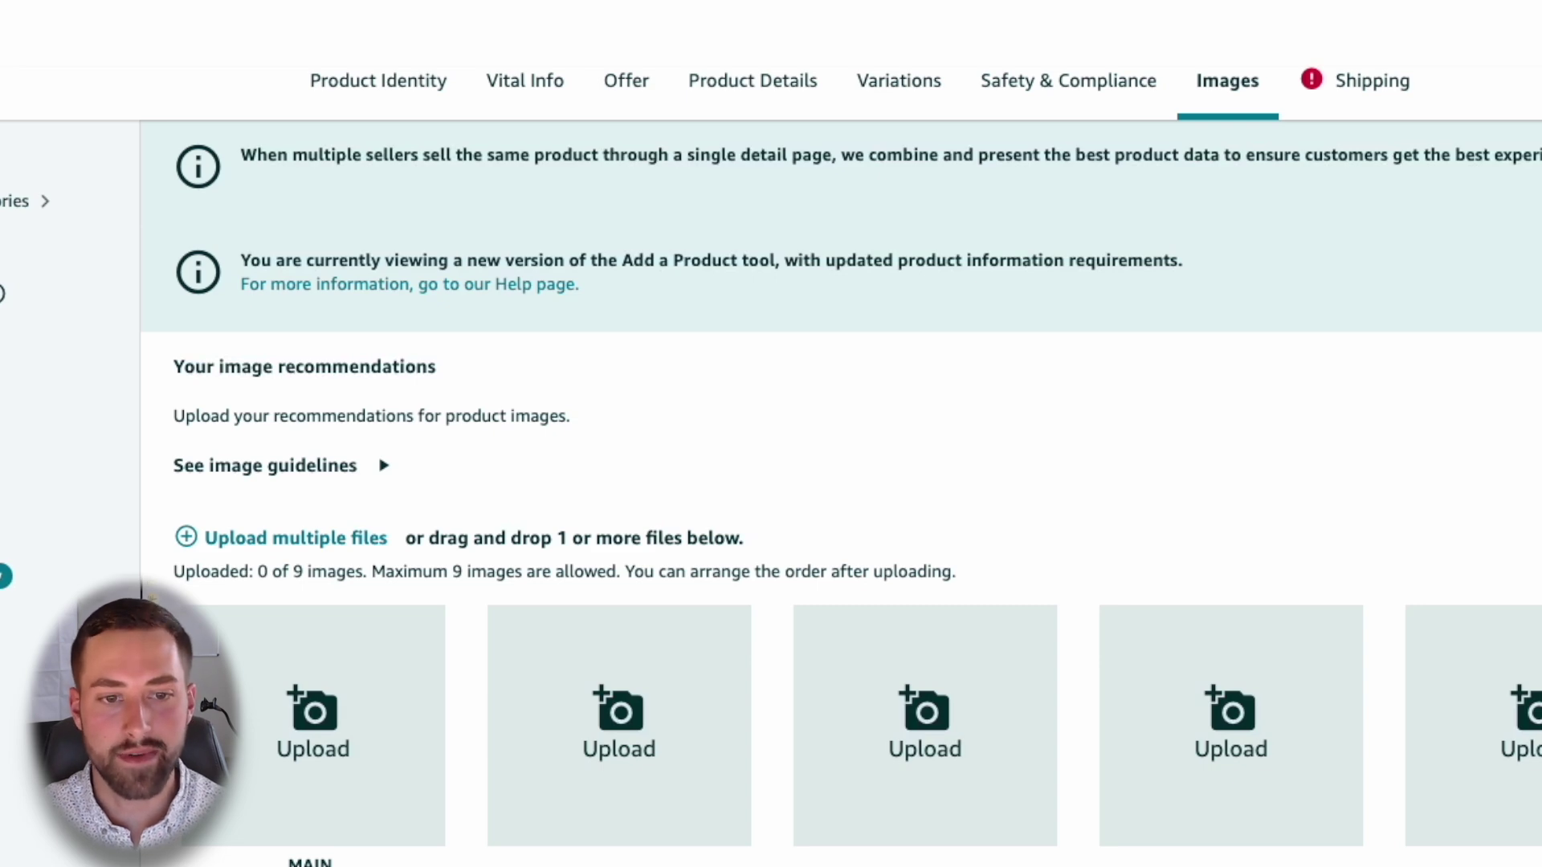
- In the Amazon listing, upload Untitled design.png from Downloads as the MAIN product image
scroll(407, 498, down, 3)
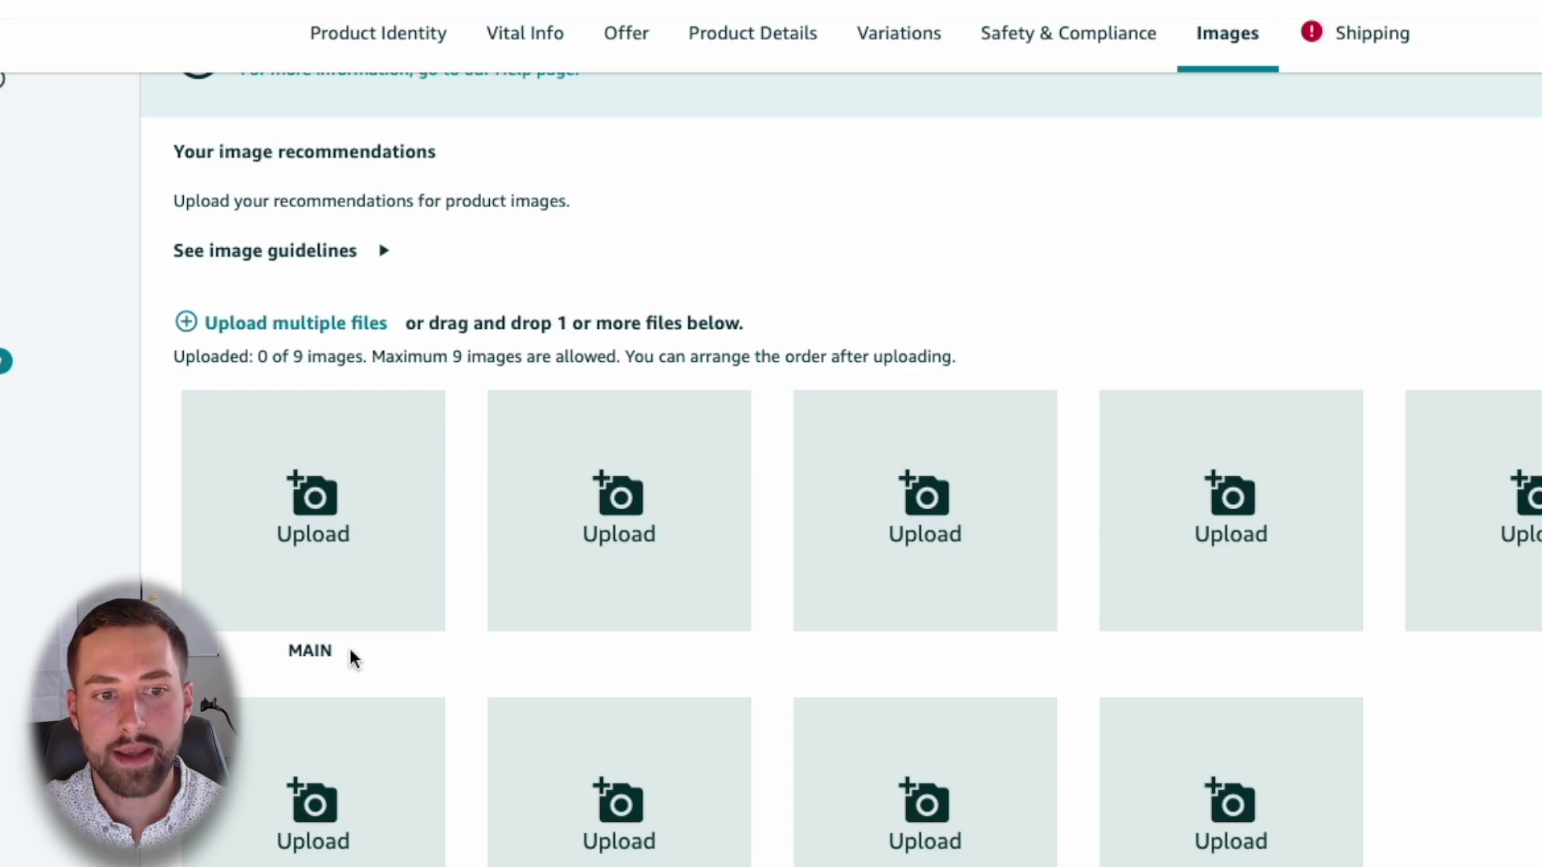
click(353, 544)
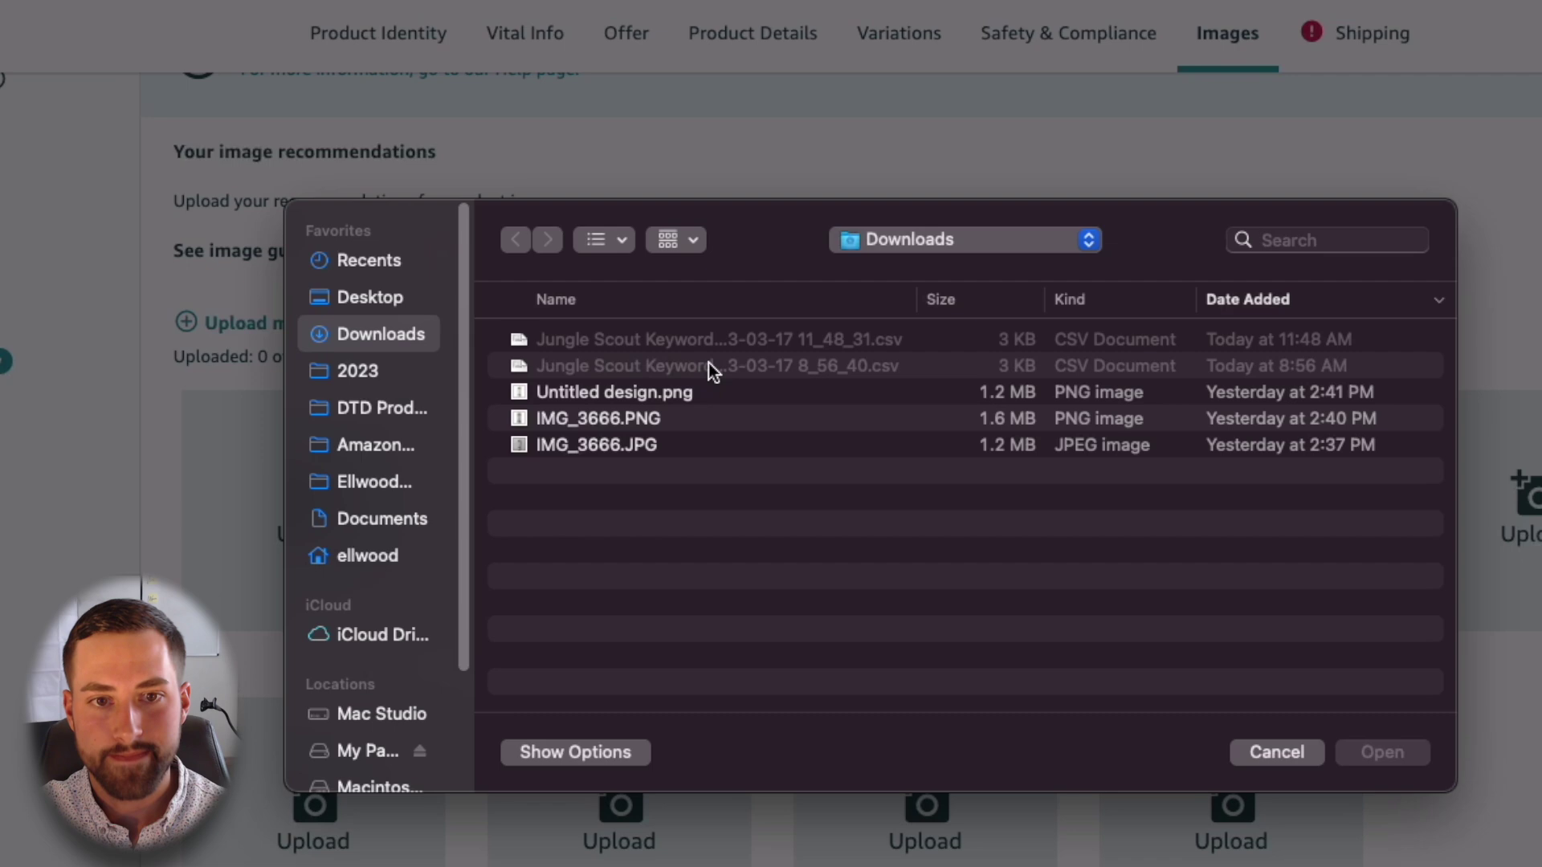
double_click(610, 392)
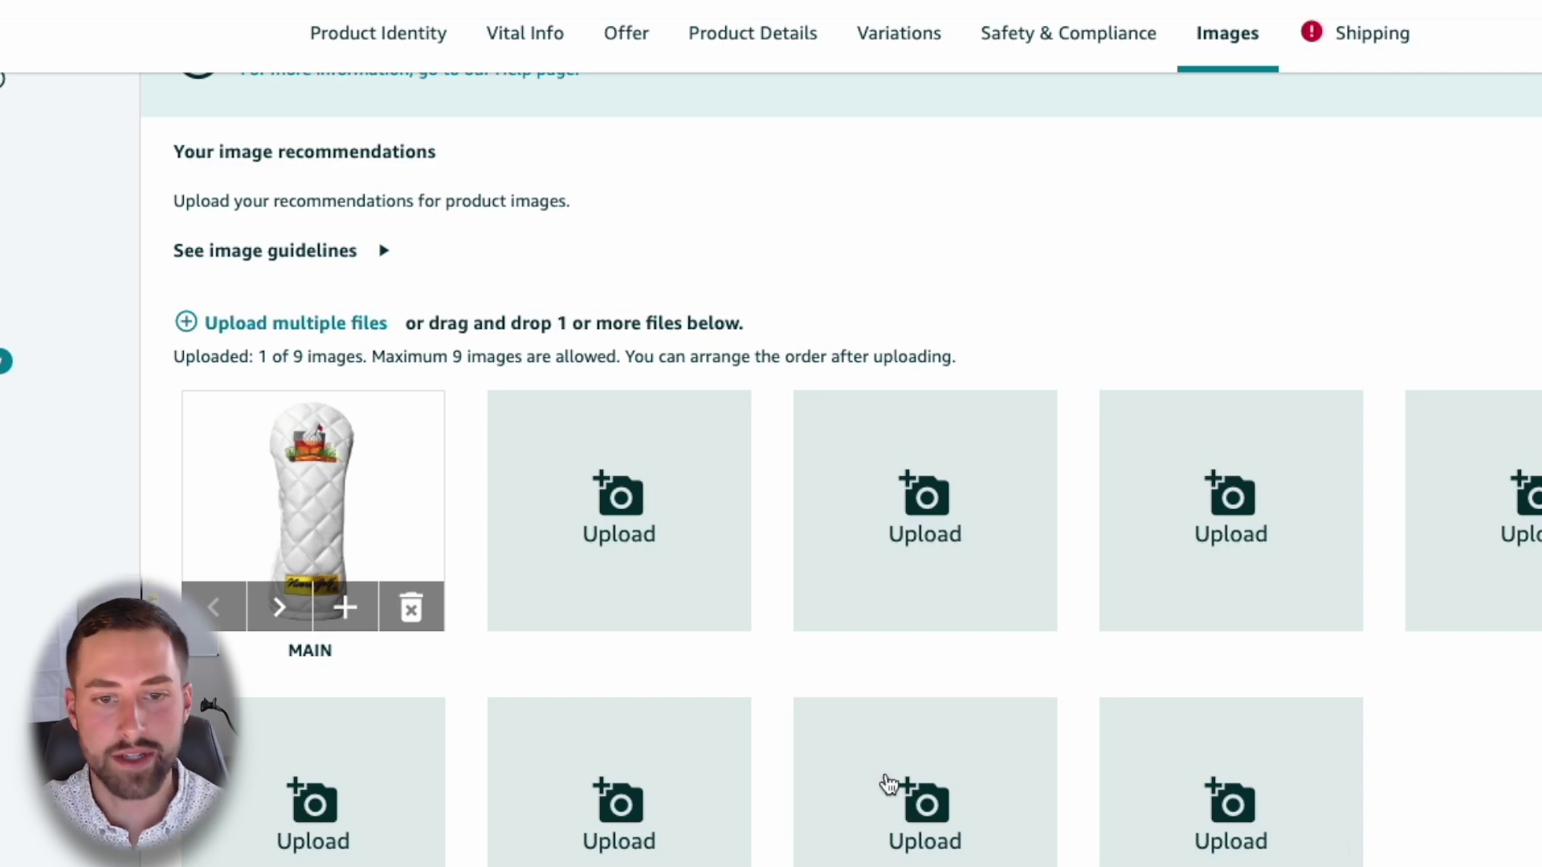
- Open the listing's Shipping section and set the Item Length to 12 Inches
click(1335, 40)
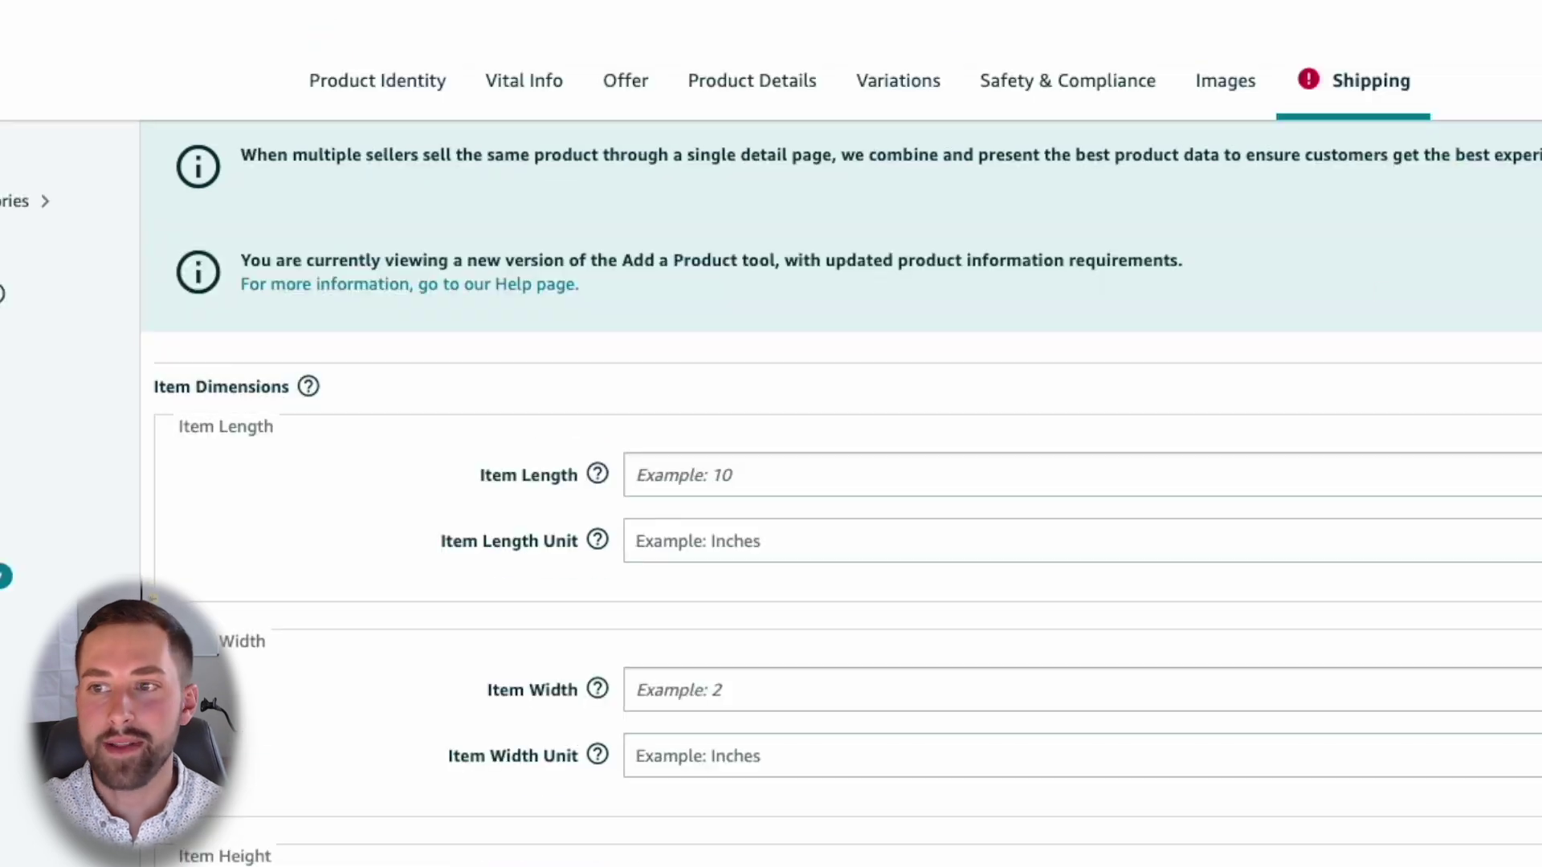
scroll(771, 482, down, 2)
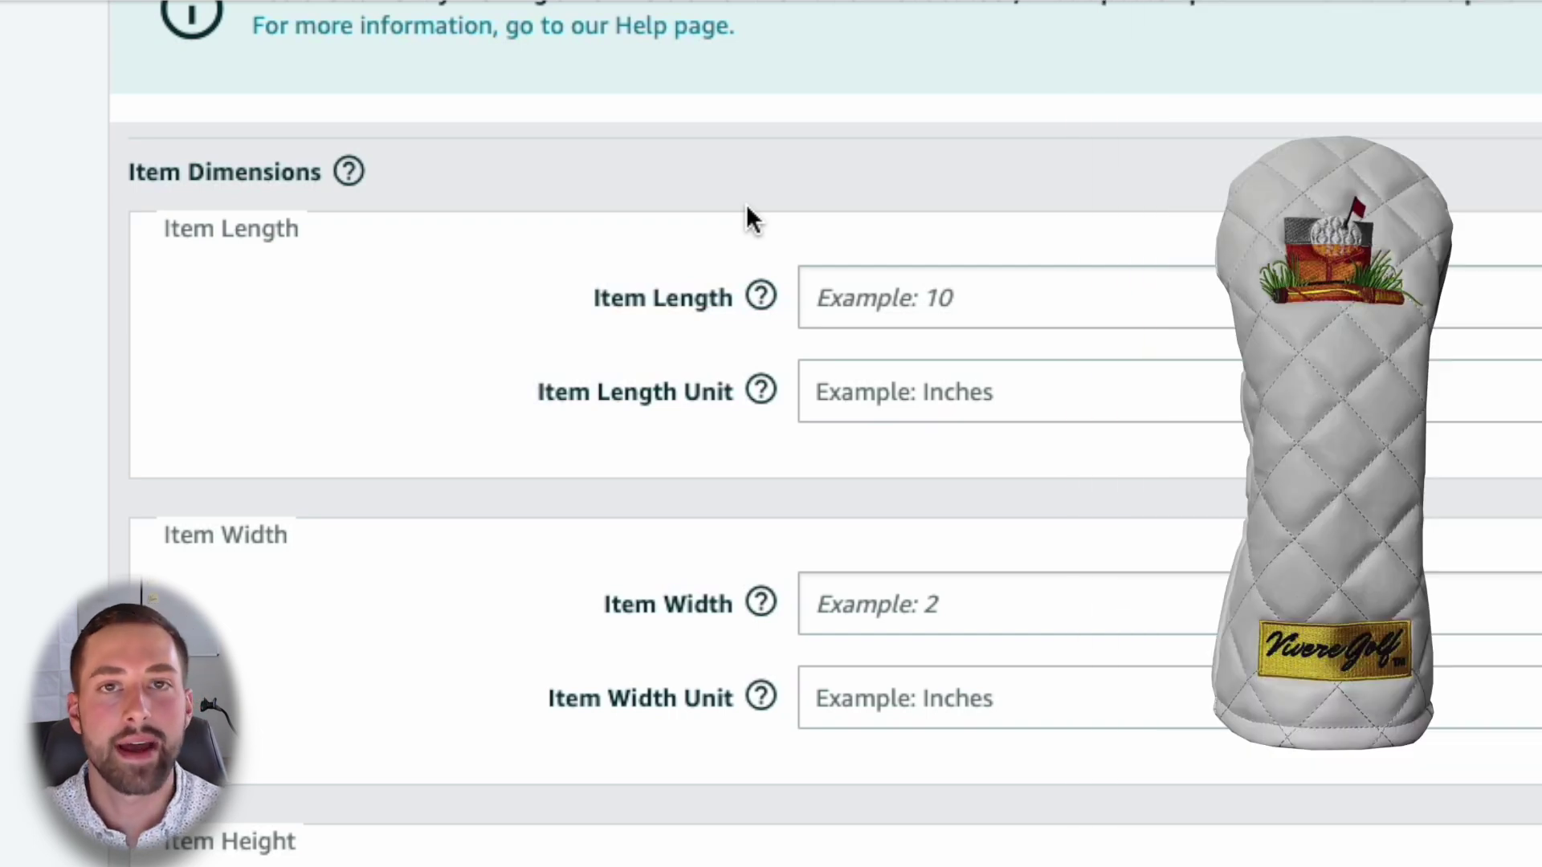
click(940, 273)
text(12)
click(928, 392)
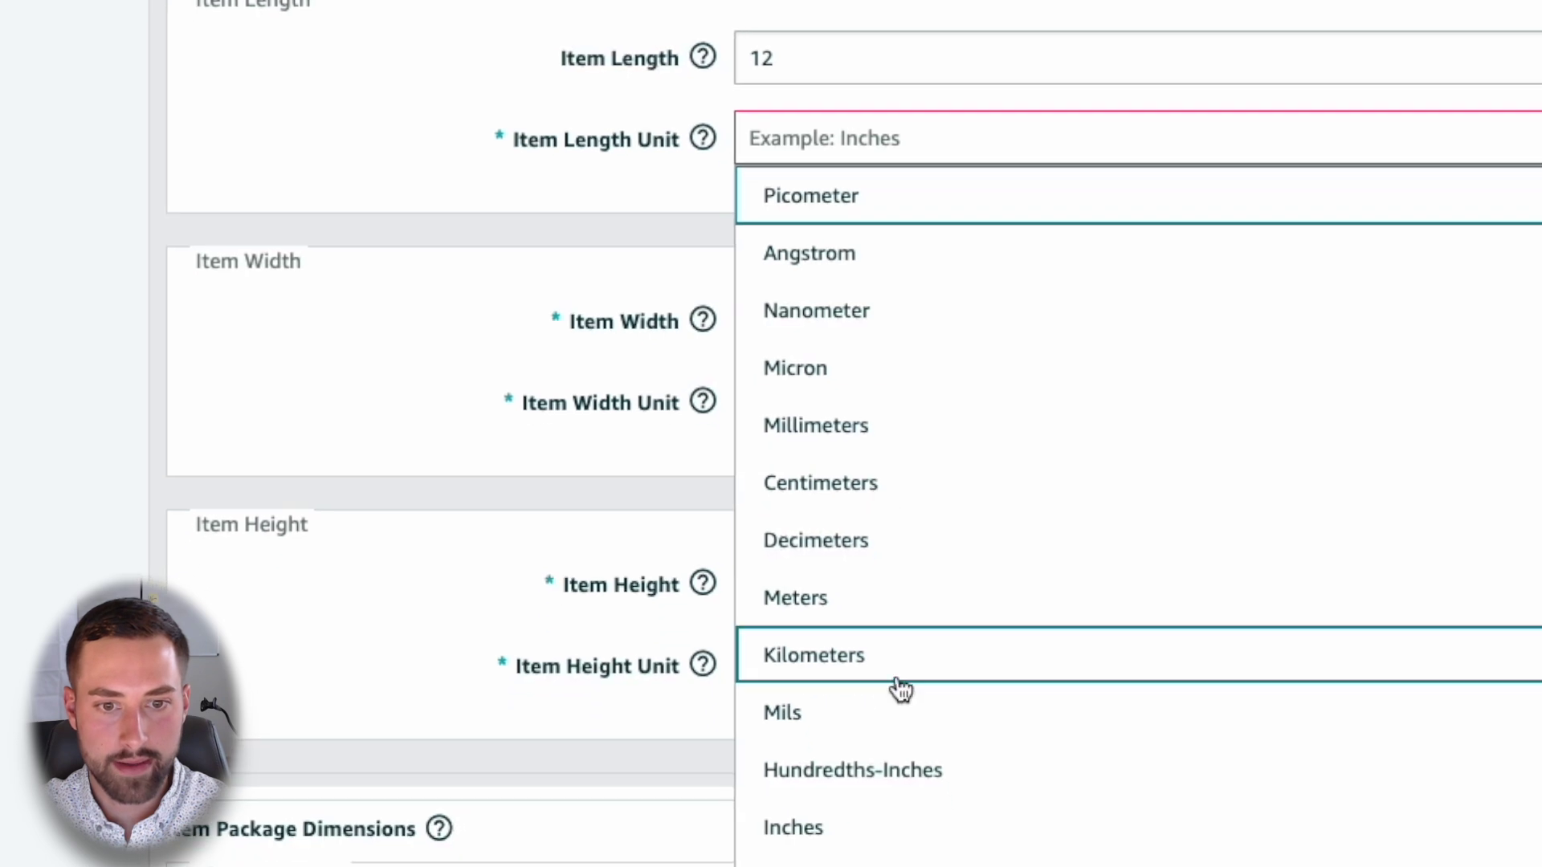
click(858, 850)
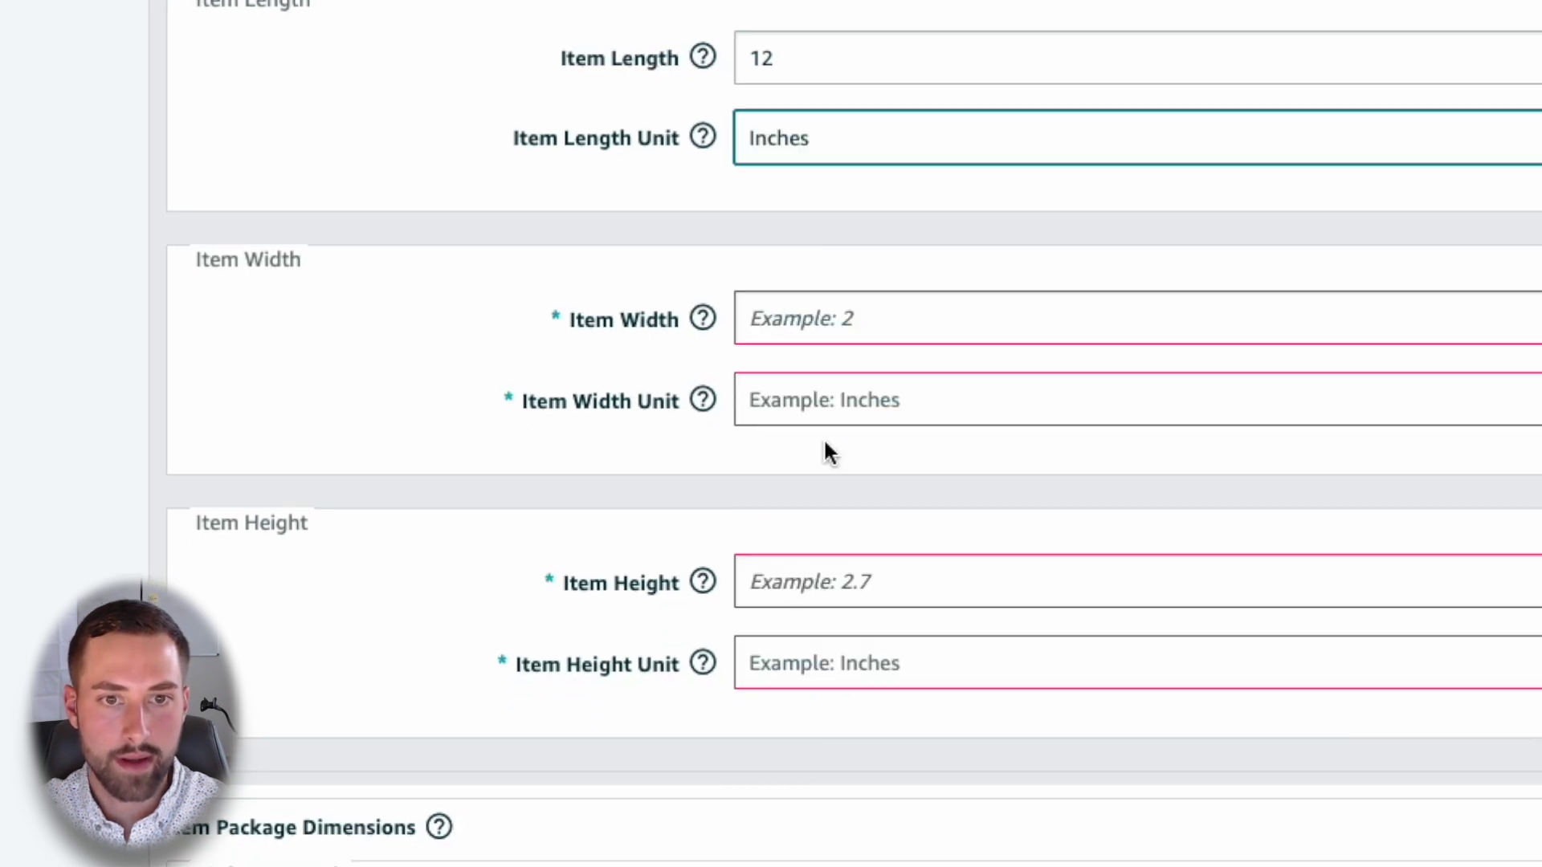
- Set the Item Width to 4 Inches
click(803, 320)
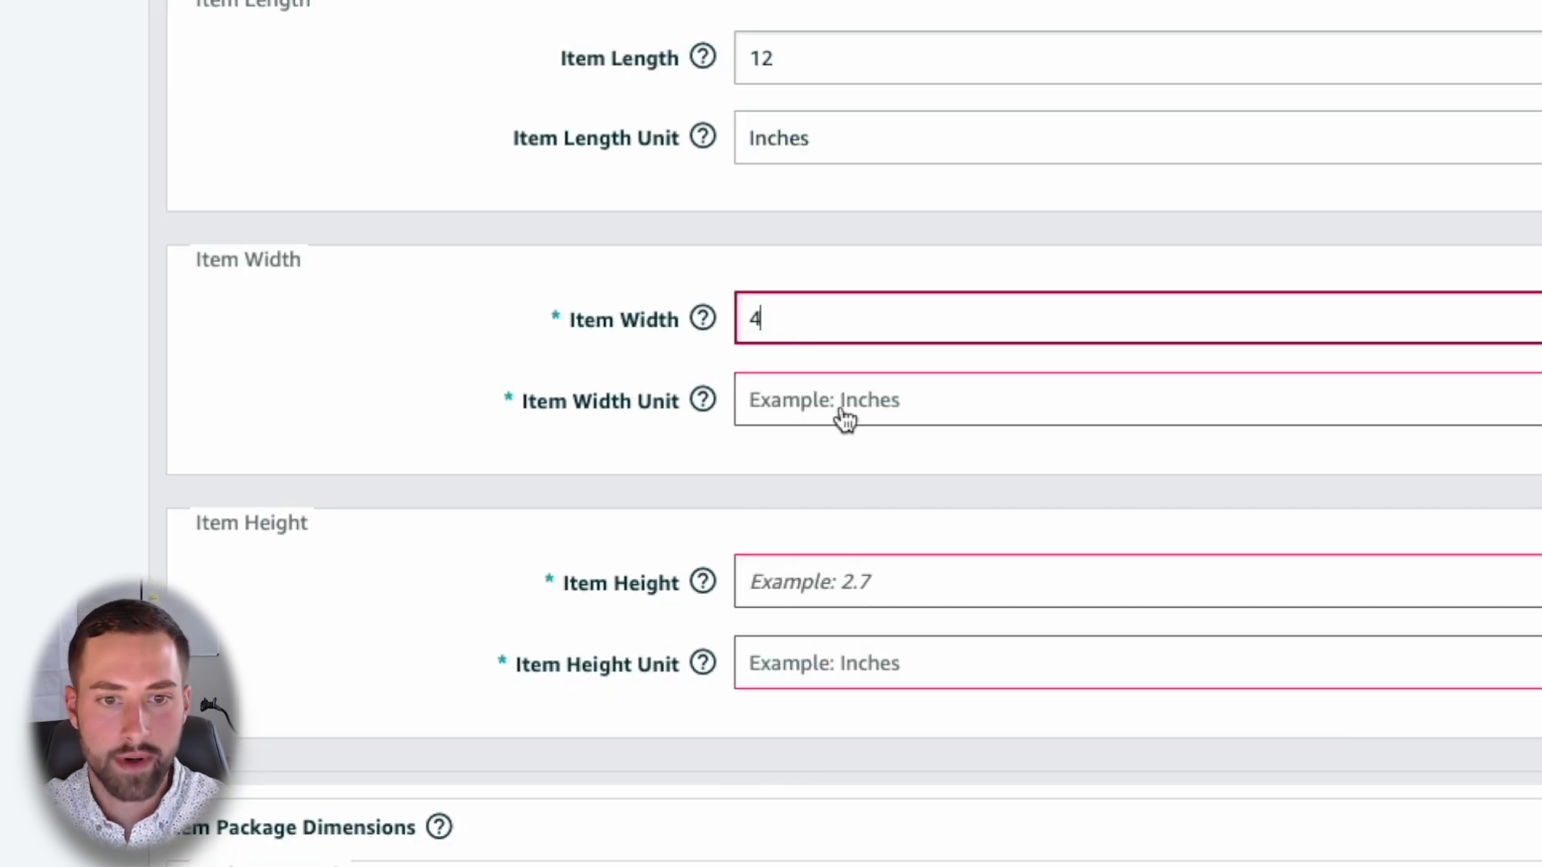
click(845, 418)
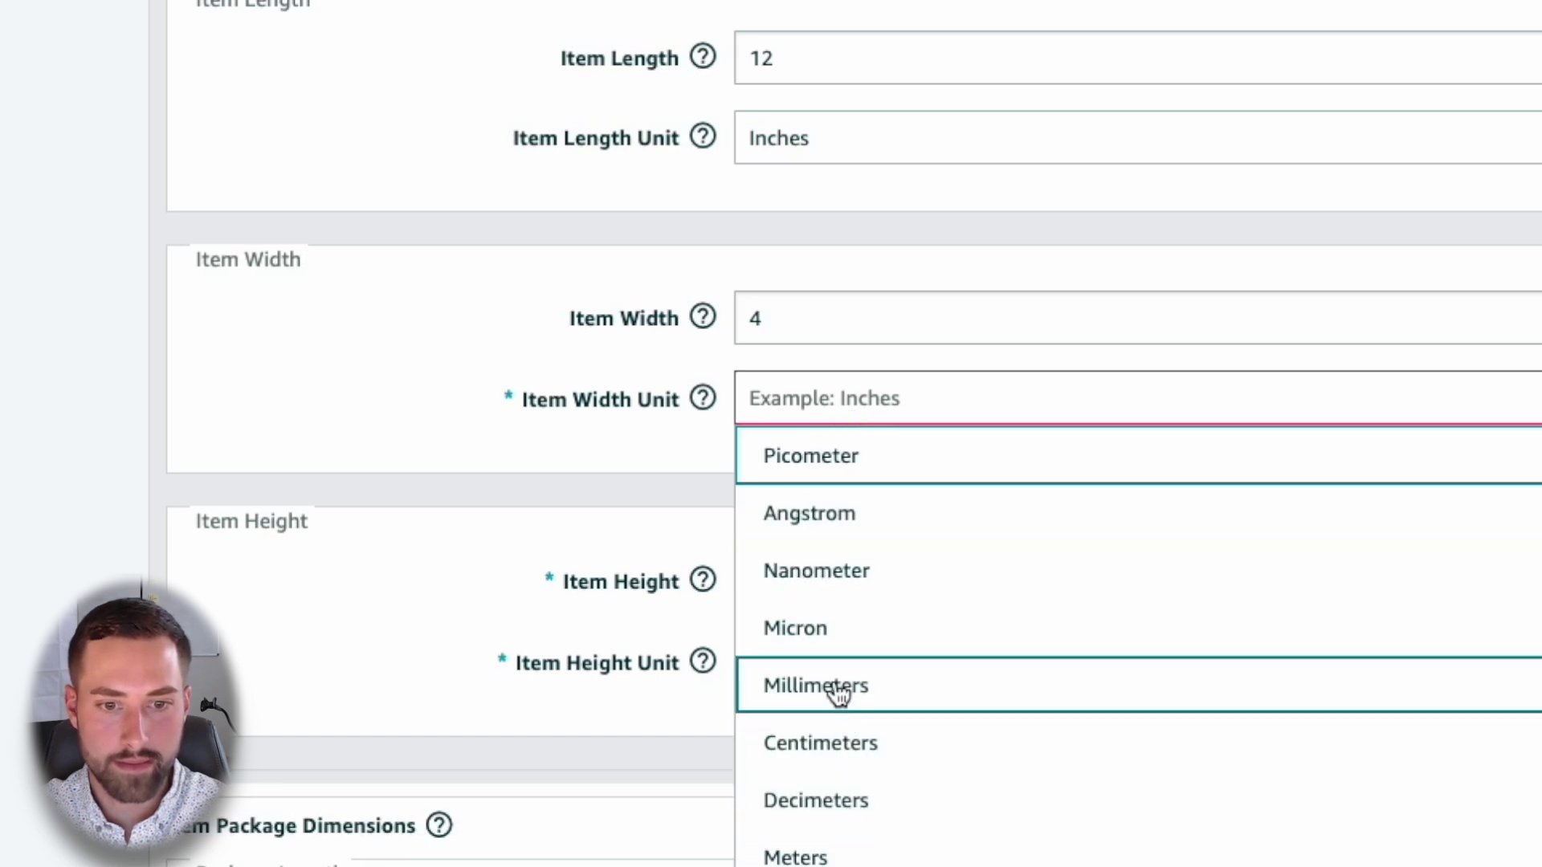
scroll(839, 855, down, 3)
click(843, 861)
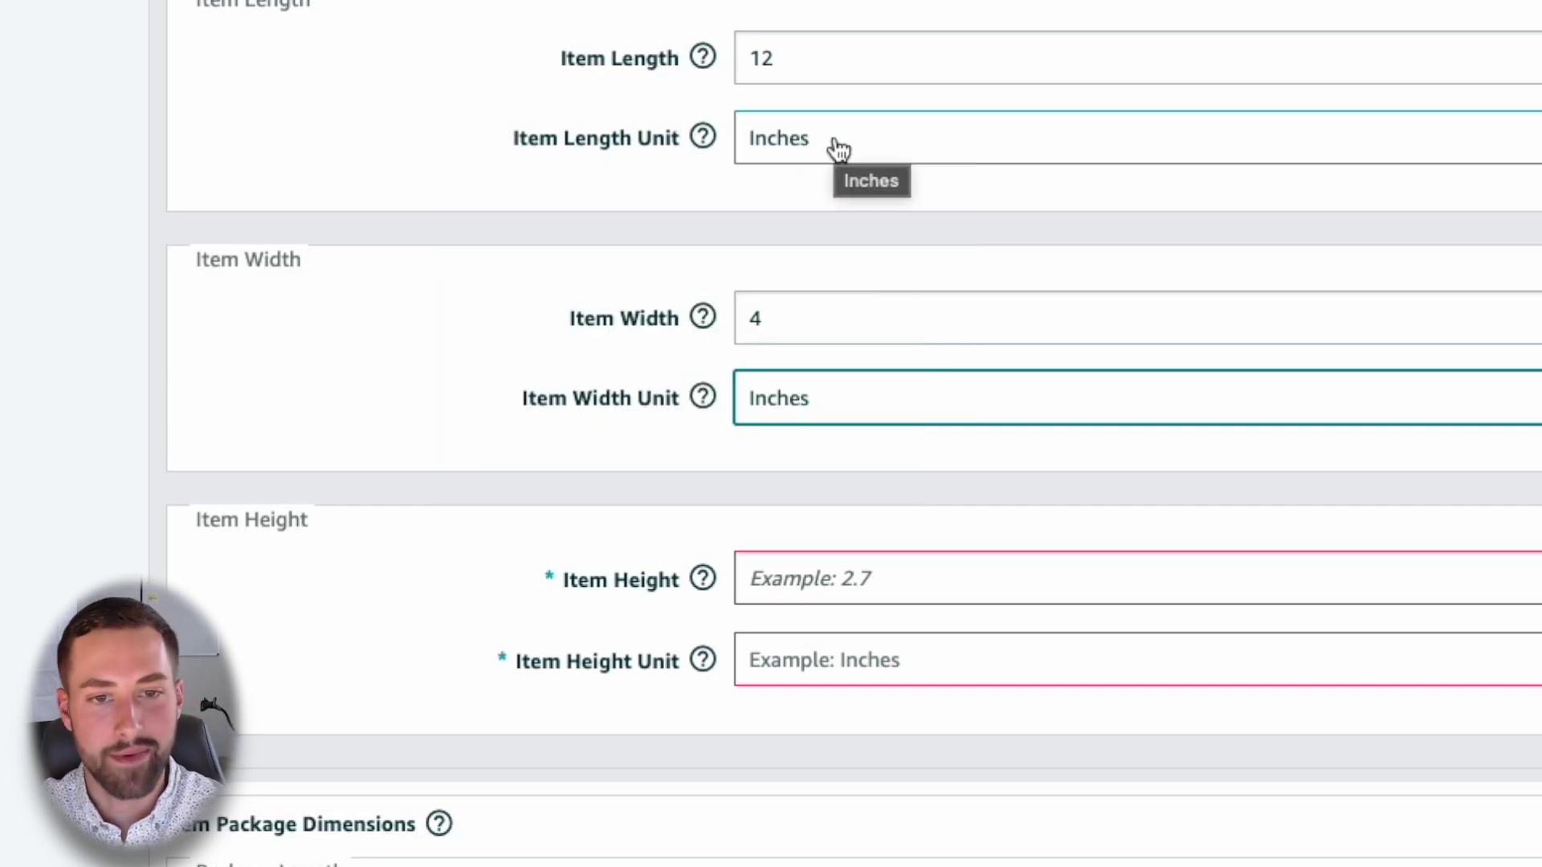
- Set the Item Height to 2 Inches
click(847, 593)
scroll(819, 430, down, 2)
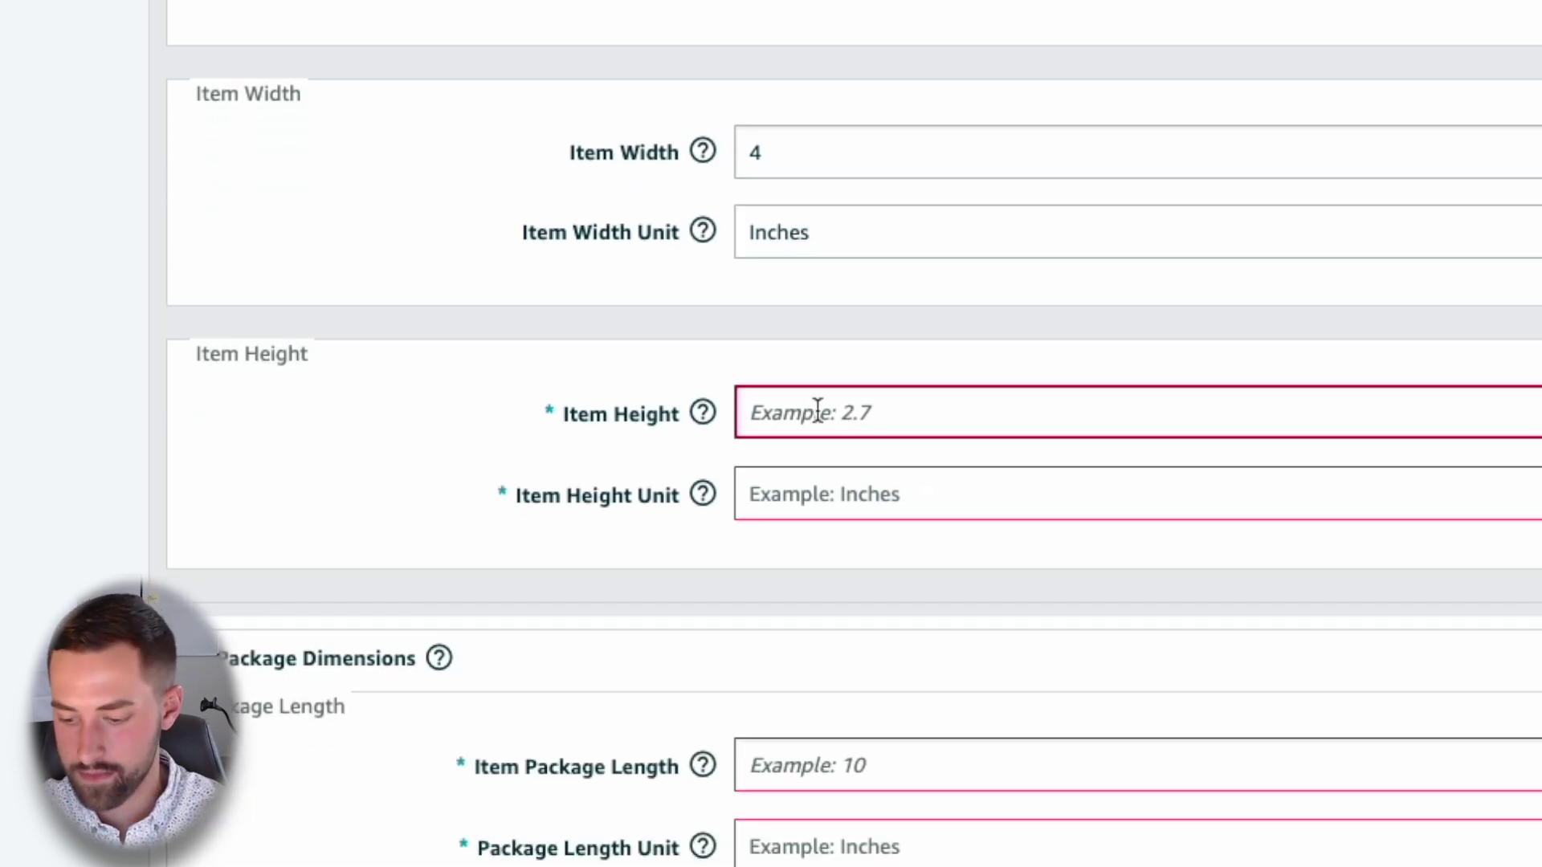
text(2)
click(839, 514)
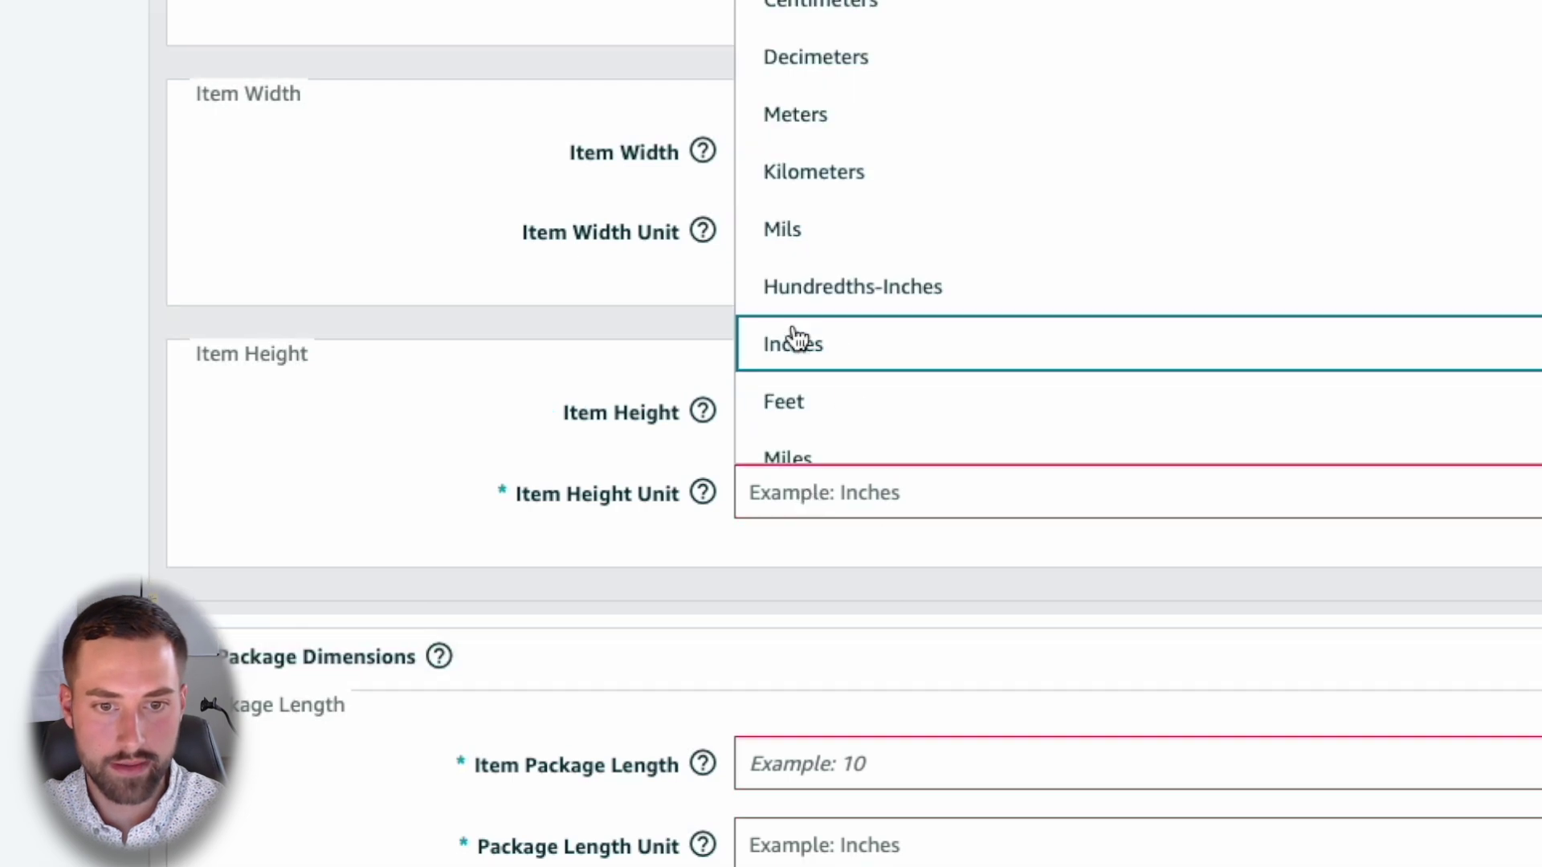
click(787, 343)
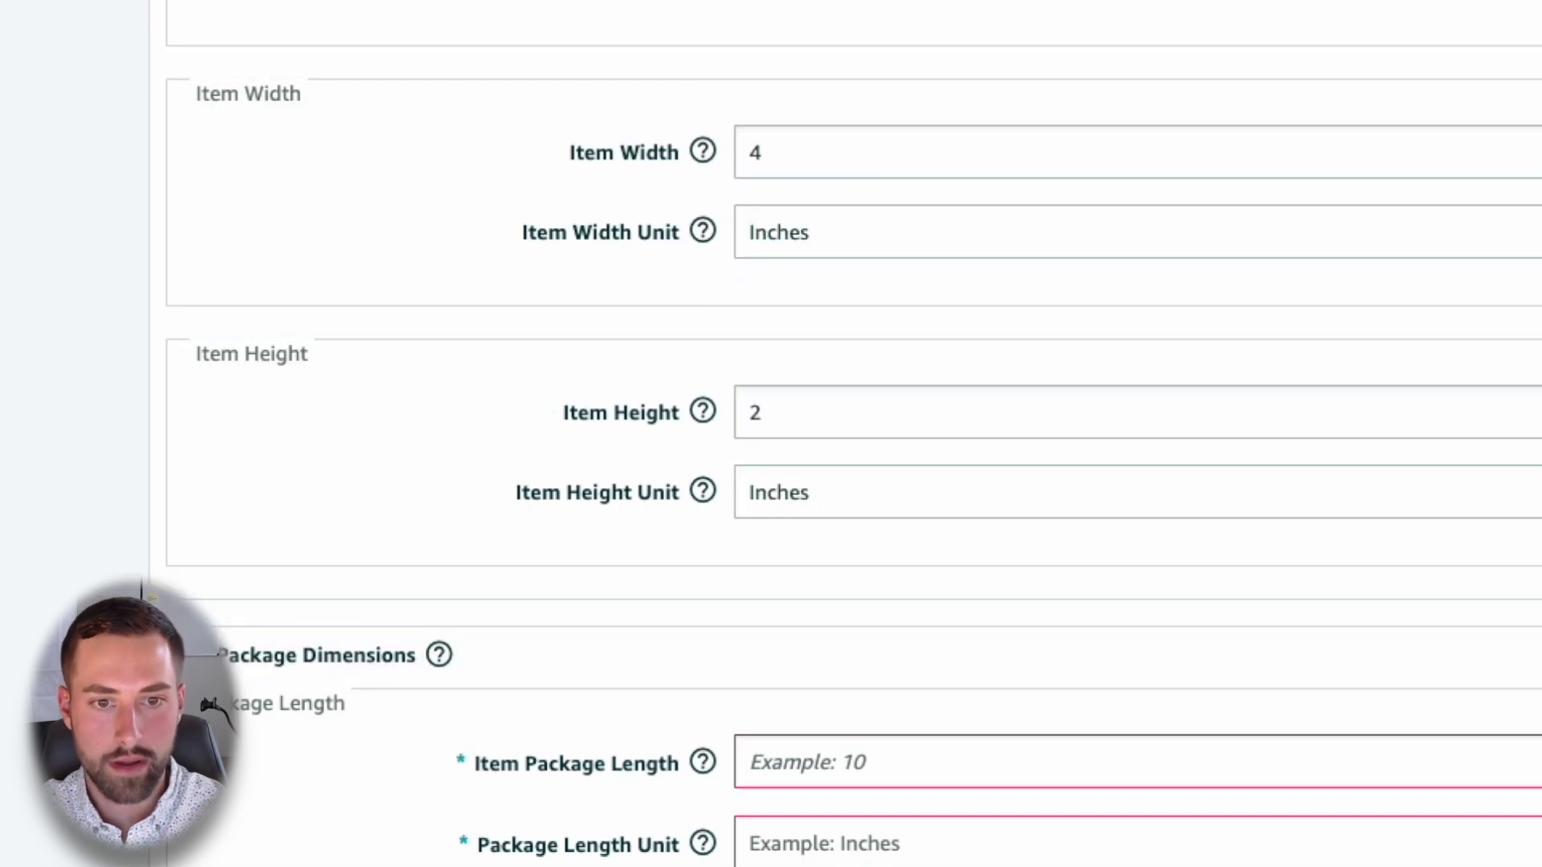
- Set the Item Package Length to 14 Inches
scroll(787, 344, down, 1)
scroll(853, 434, down, 3)
scroll(854, 434, down, 5)
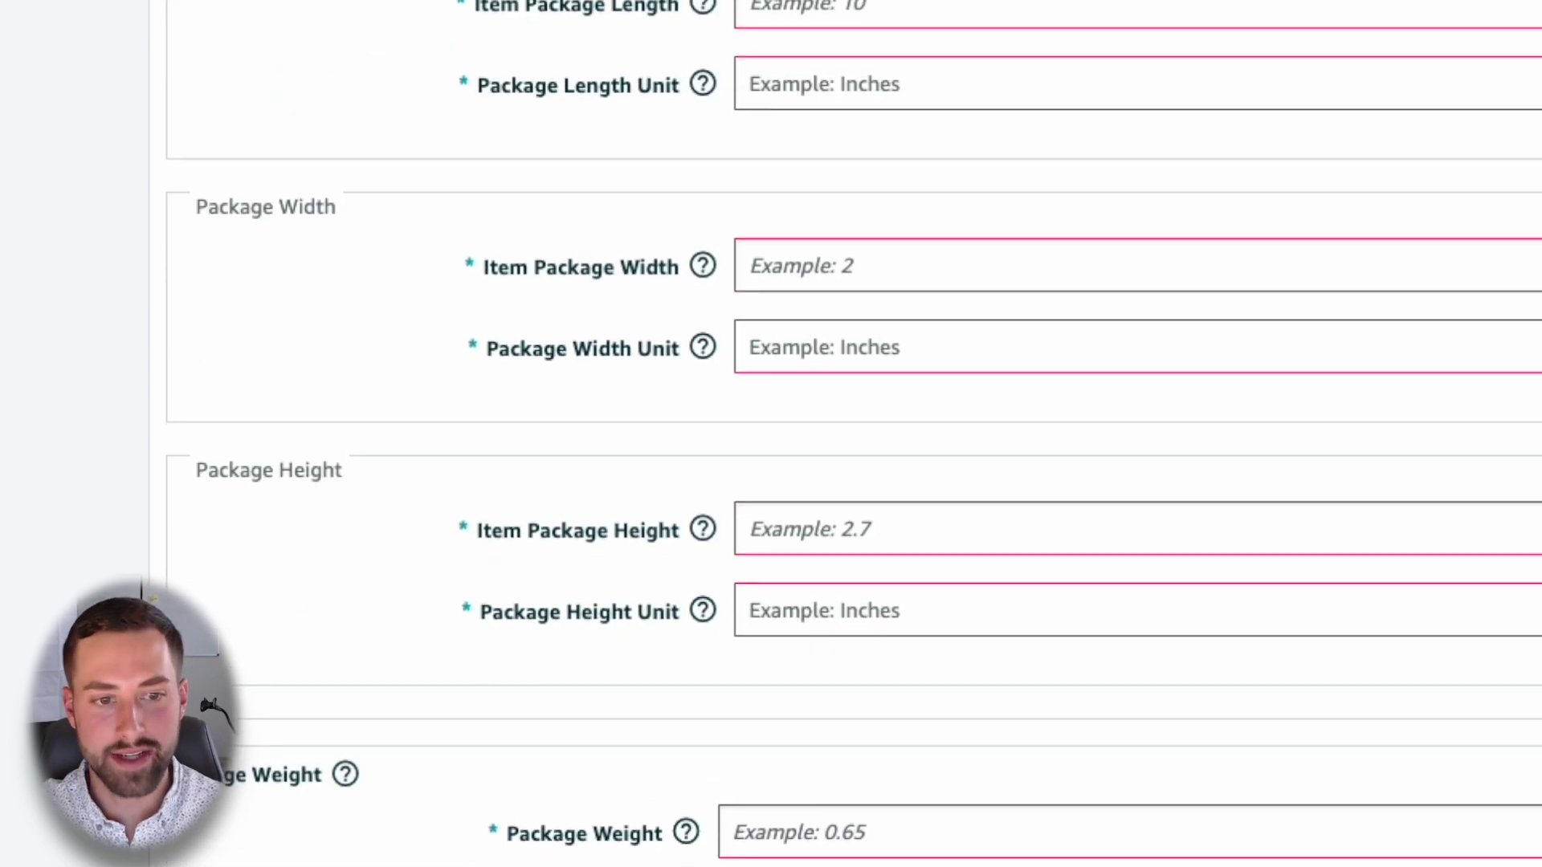
scroll(617, 434, up, 3)
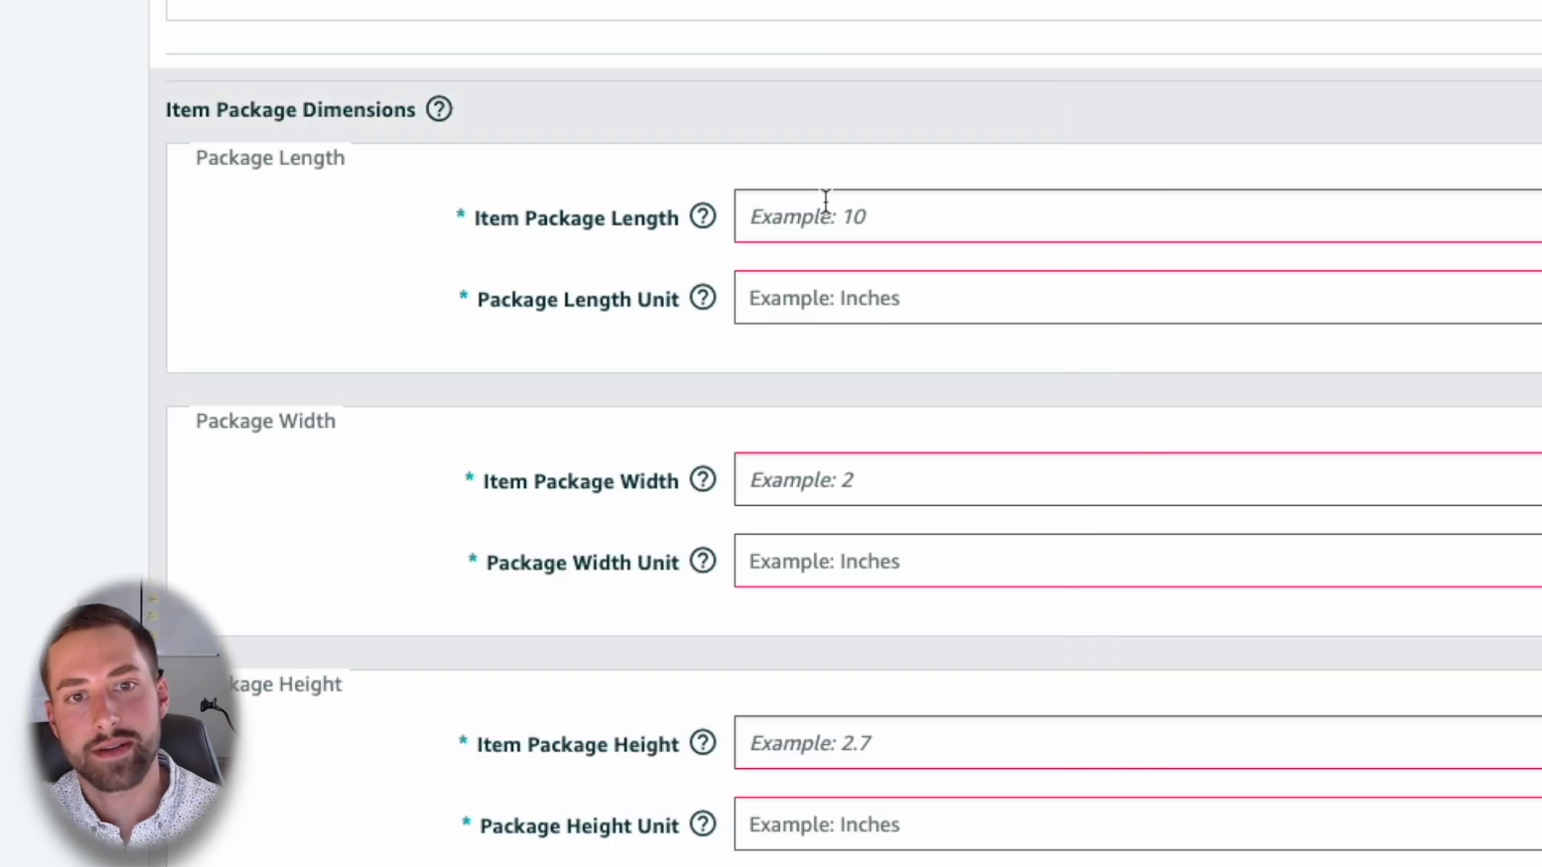
click(816, 210)
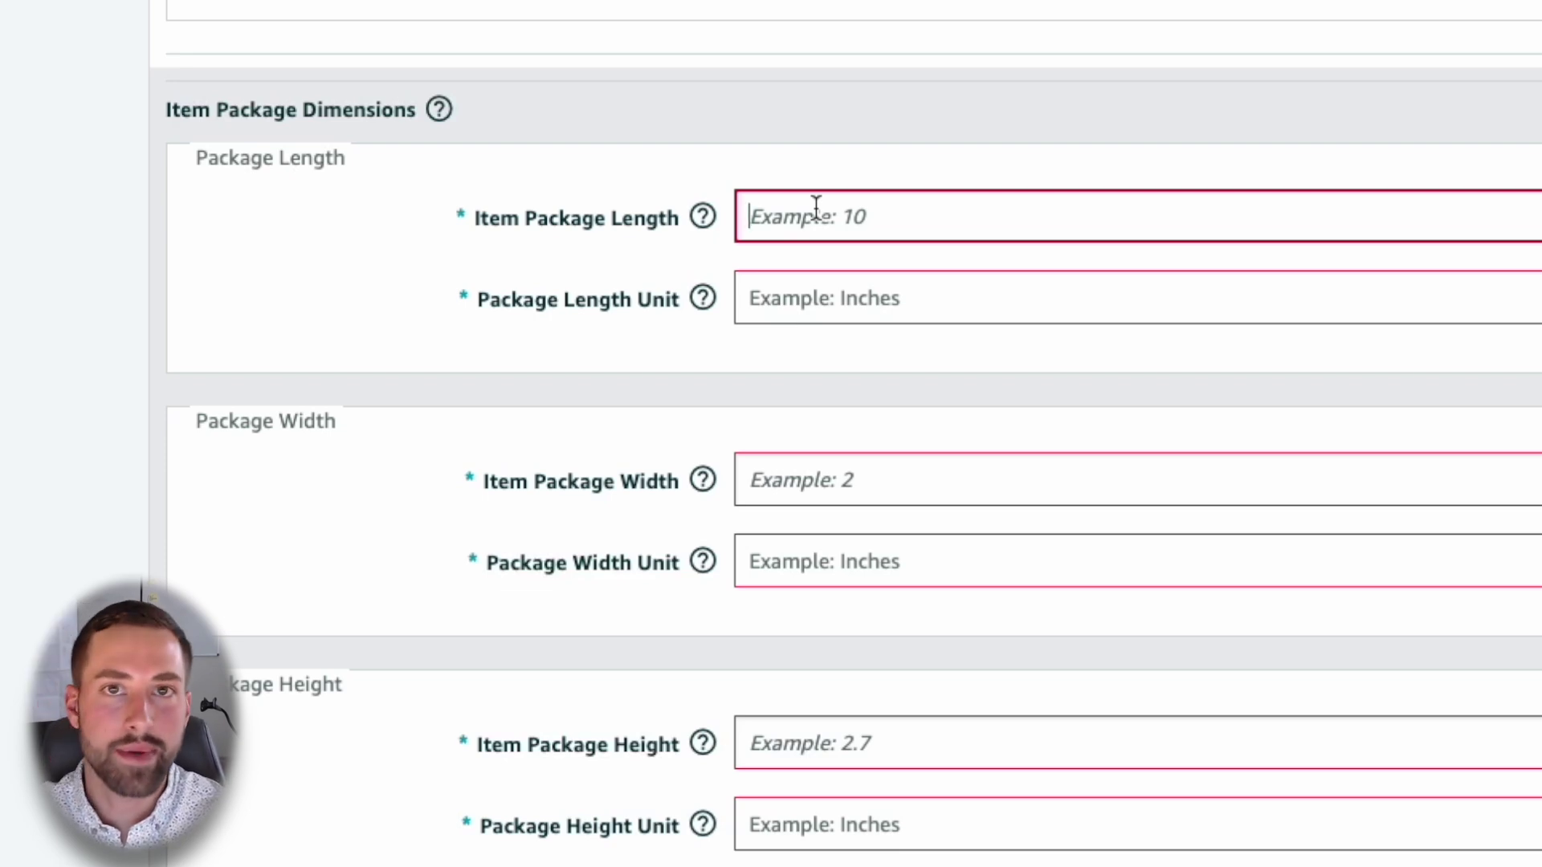
text(14)
click(849, 315)
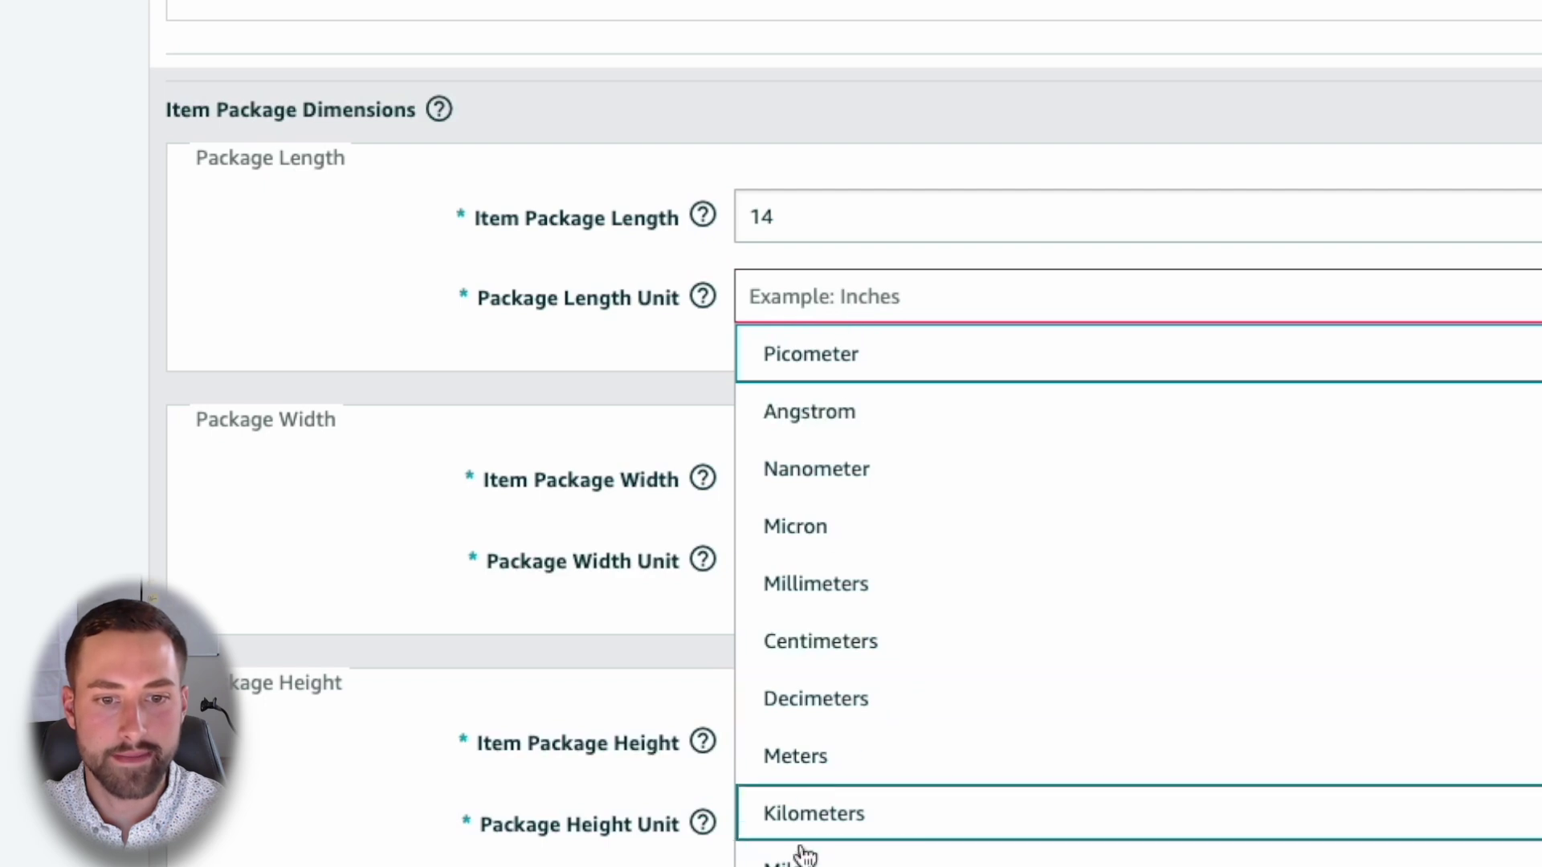
- Set the Item Package Width to 5 Inches
double_click(783, 273)
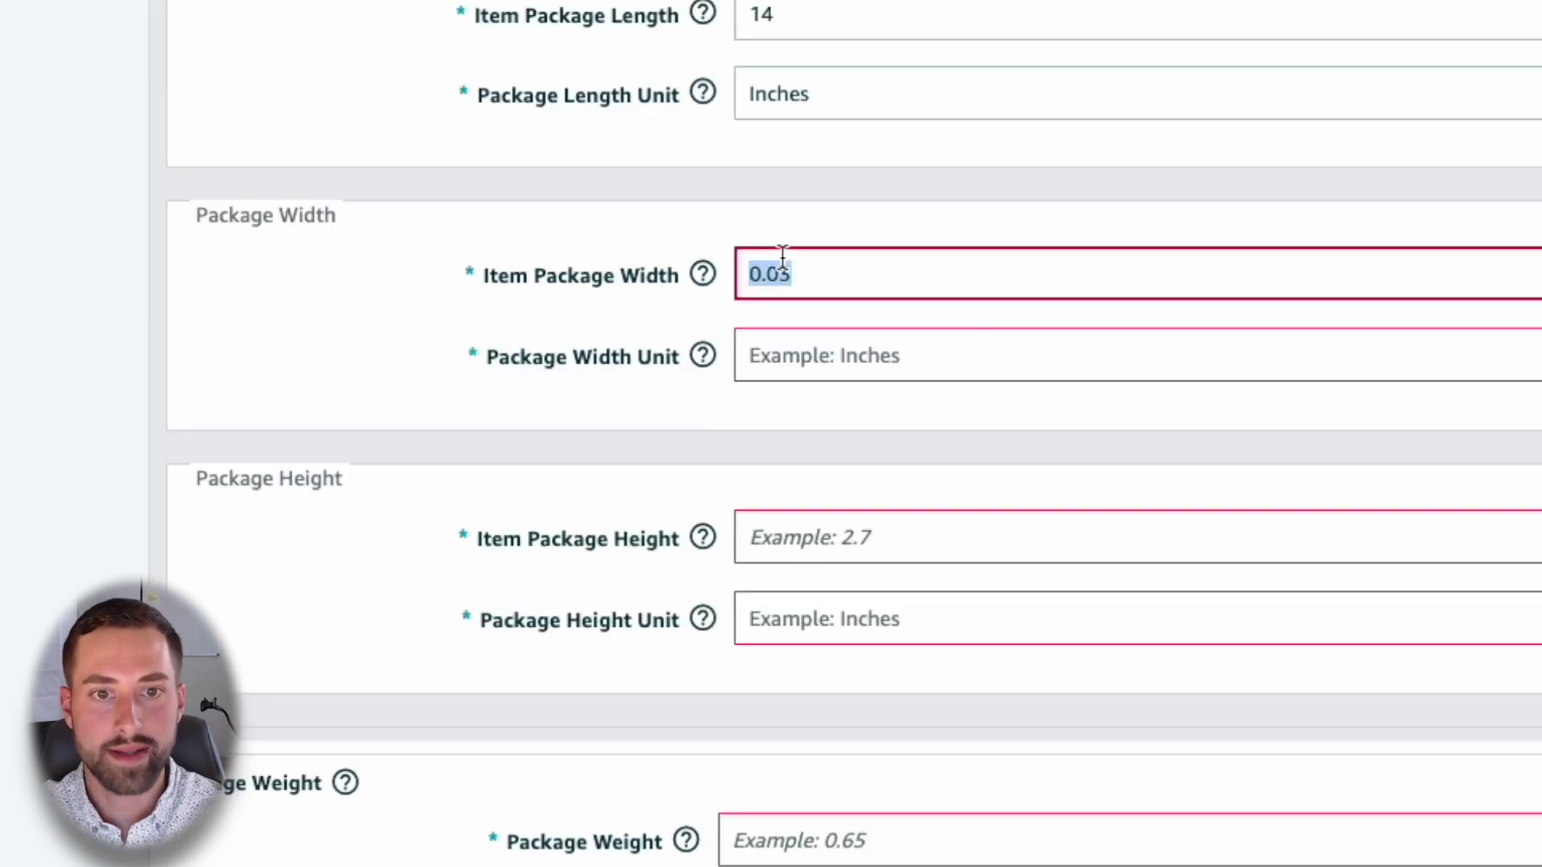
text(5)
click(792, 354)
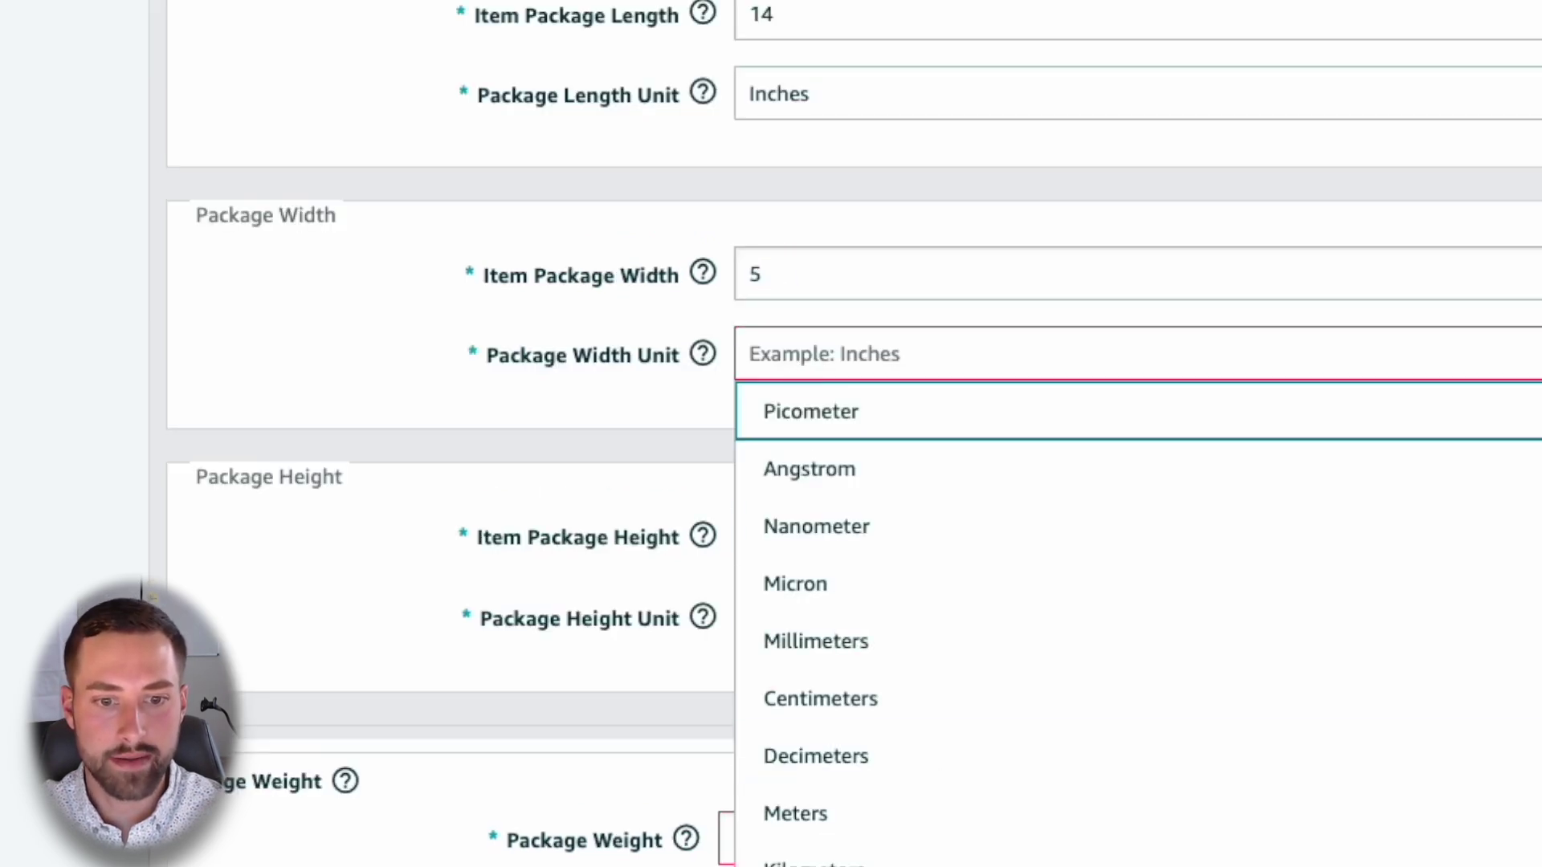
click(803, 866)
- Set the Item Package Height to 2.5 Inches
click(805, 532)
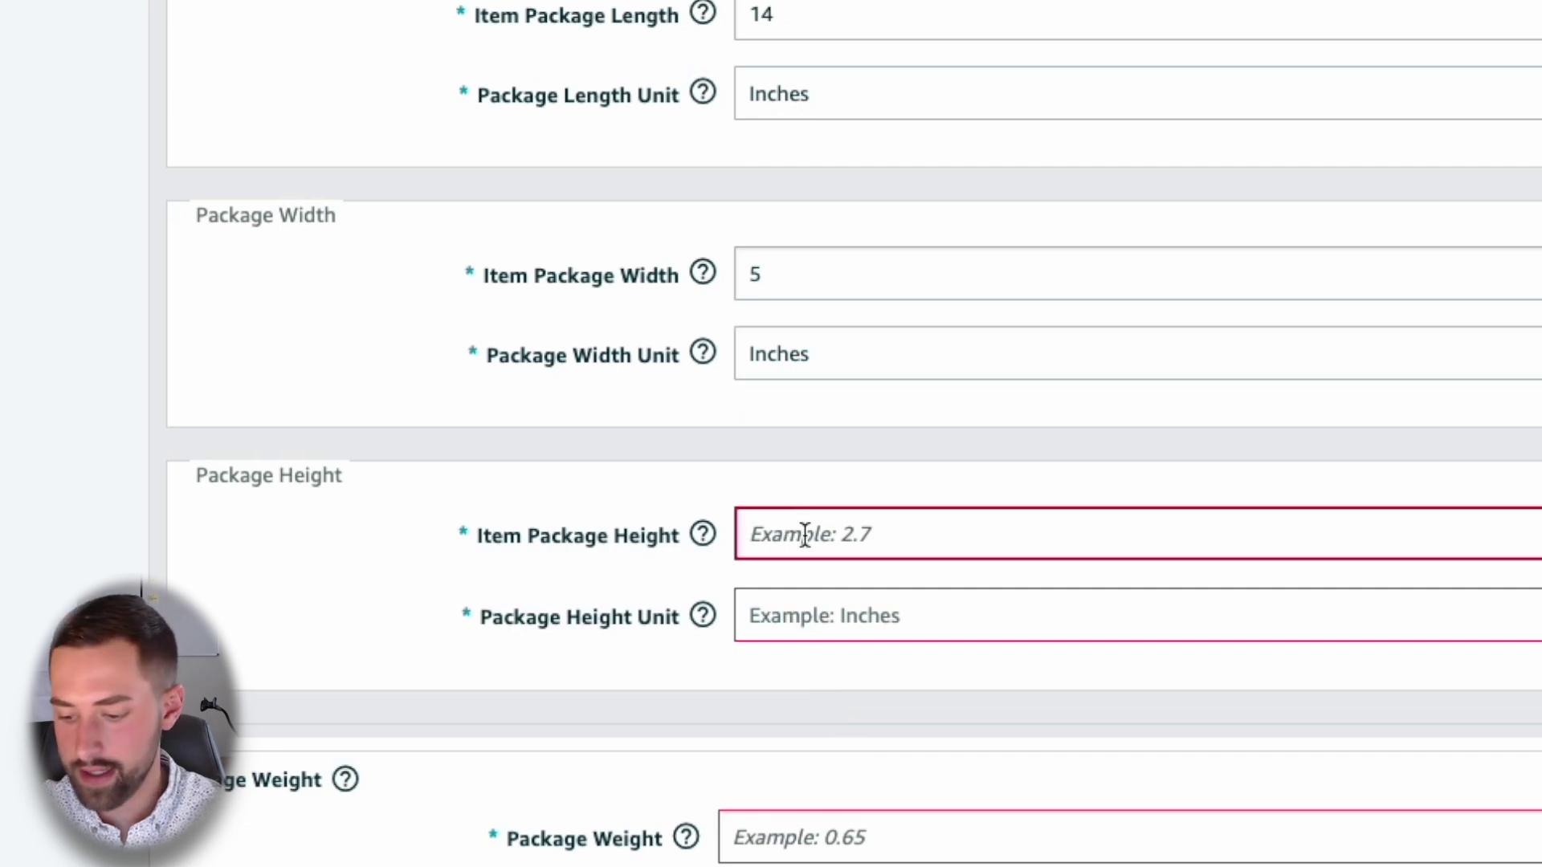
click(839, 649)
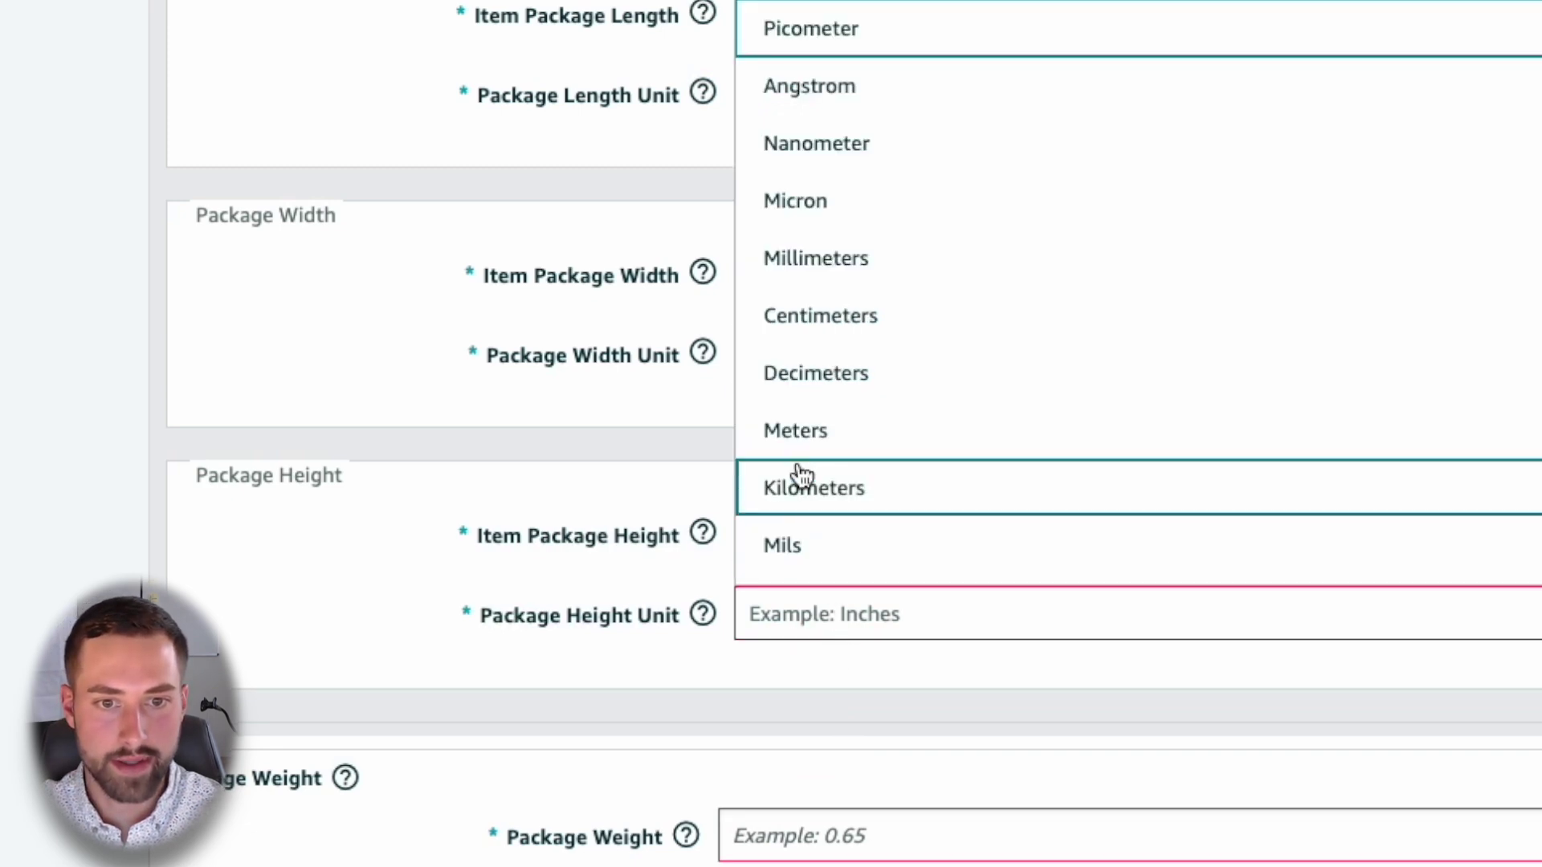
scroll(871, 388, down, 5)
click(771, 393)
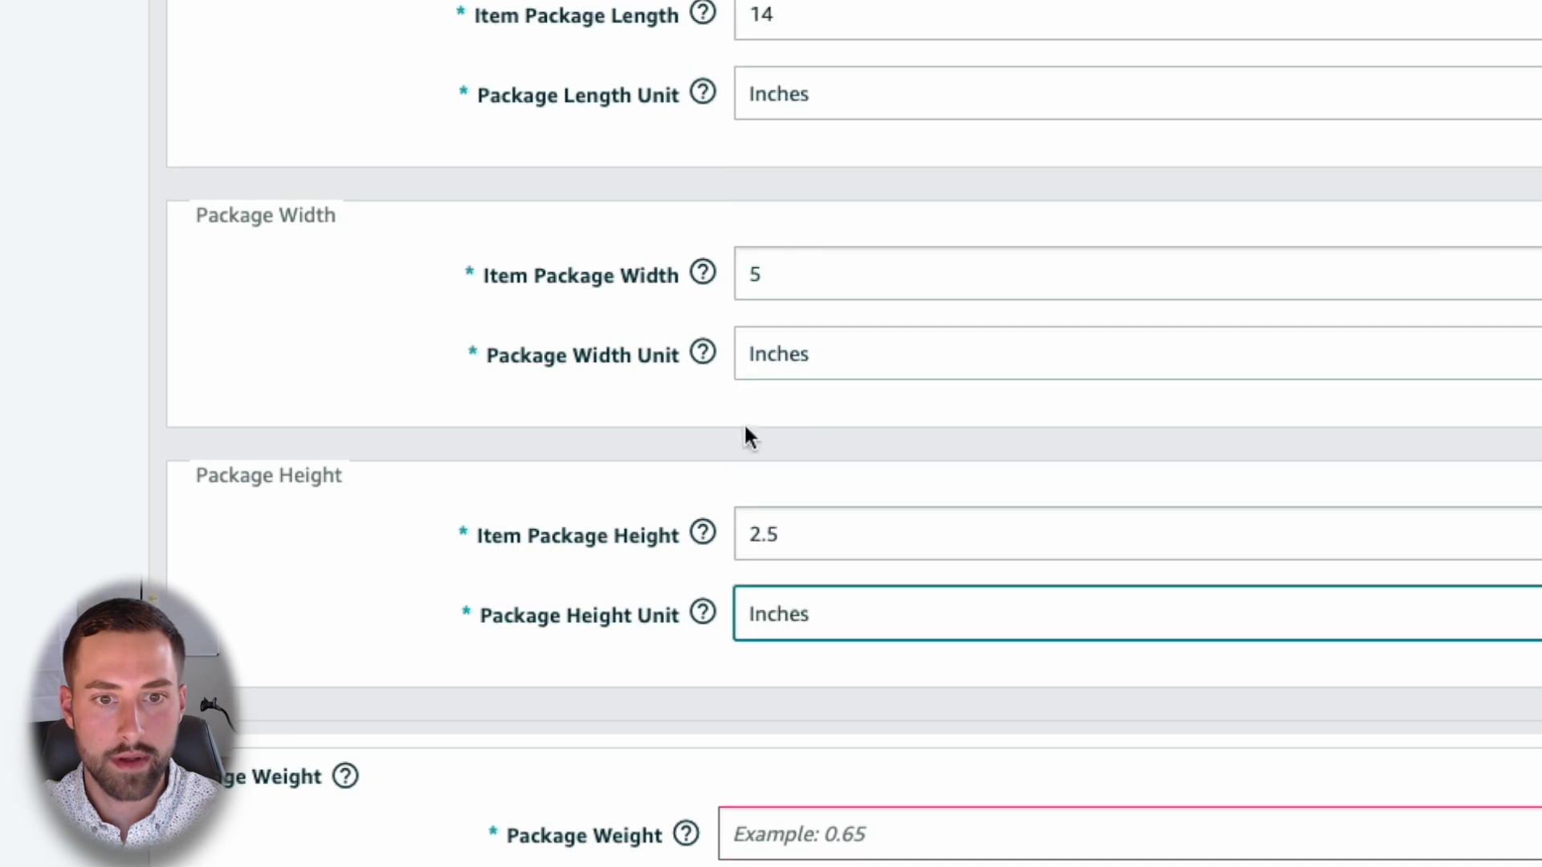
- Set the Package Weight to 4.5 Ounces
scroll(674, 618, down, 3)
scroll(673, 610, down, 3)
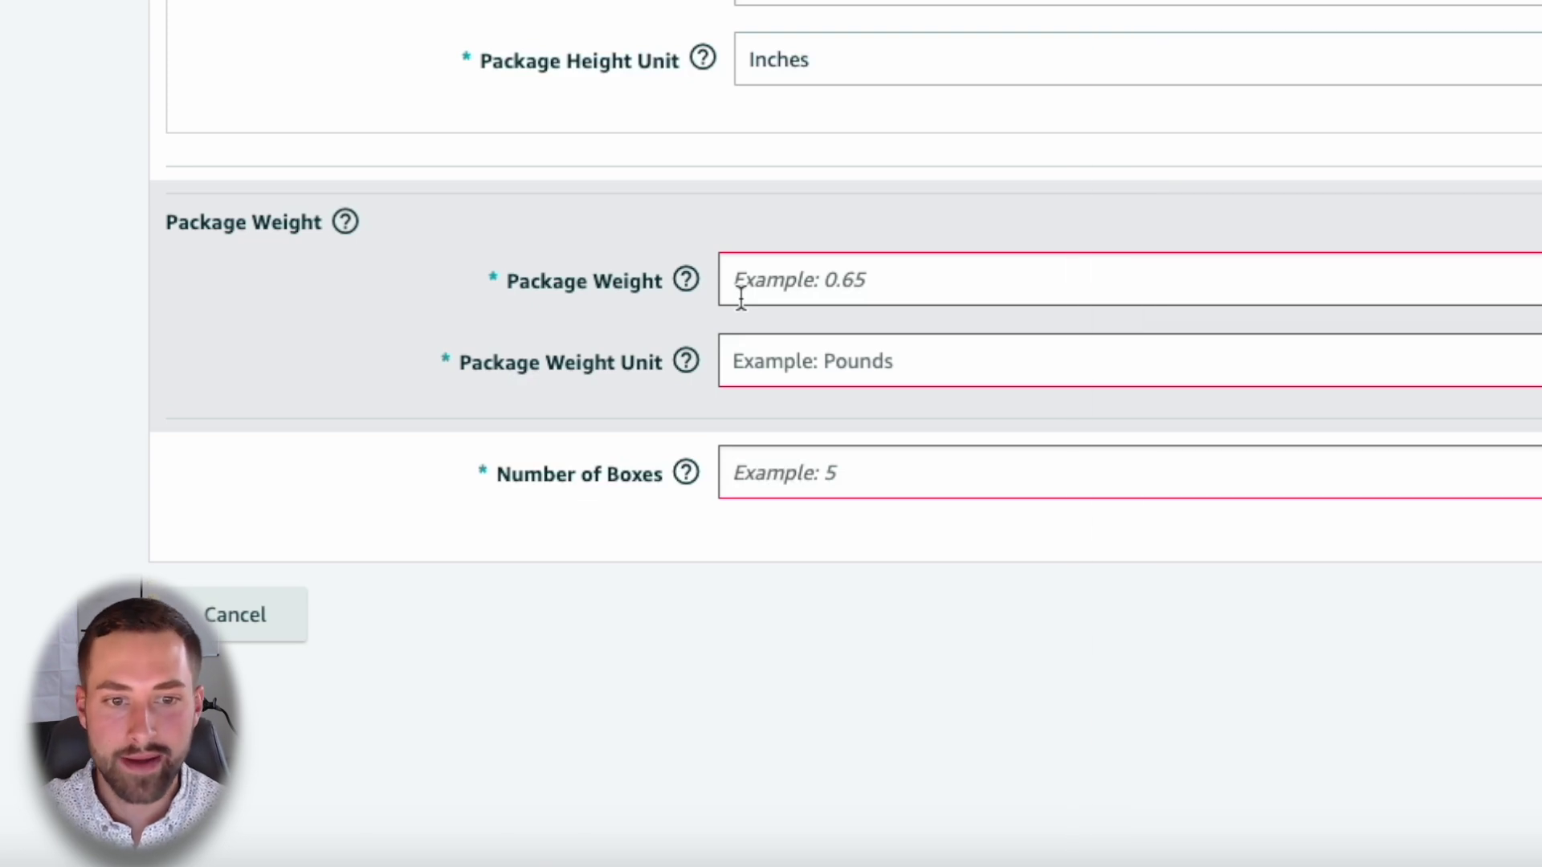
click(740, 299)
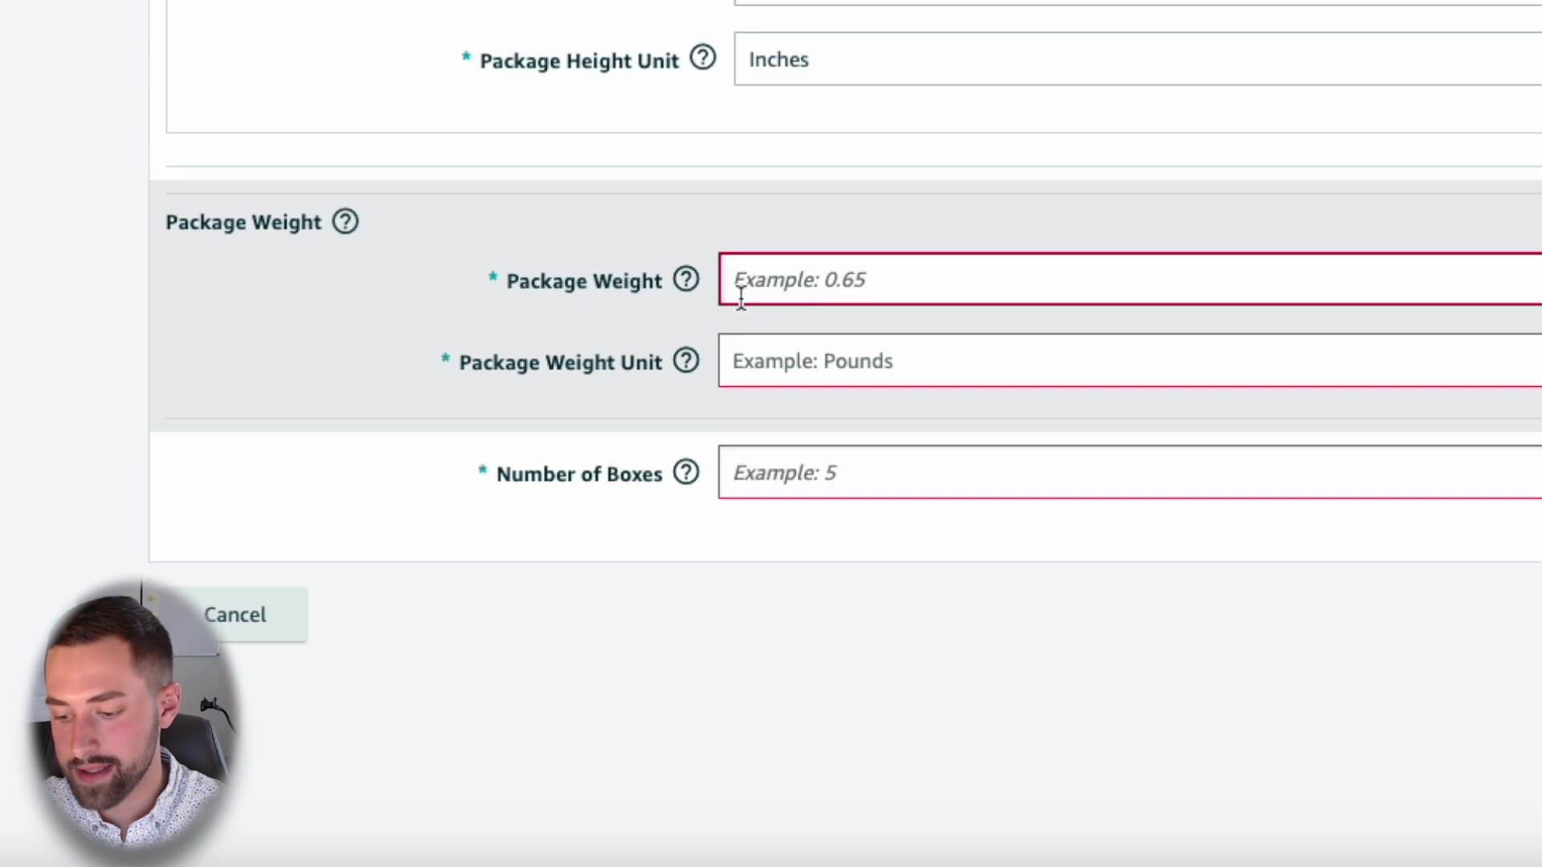
text(4.5)
click(808, 386)
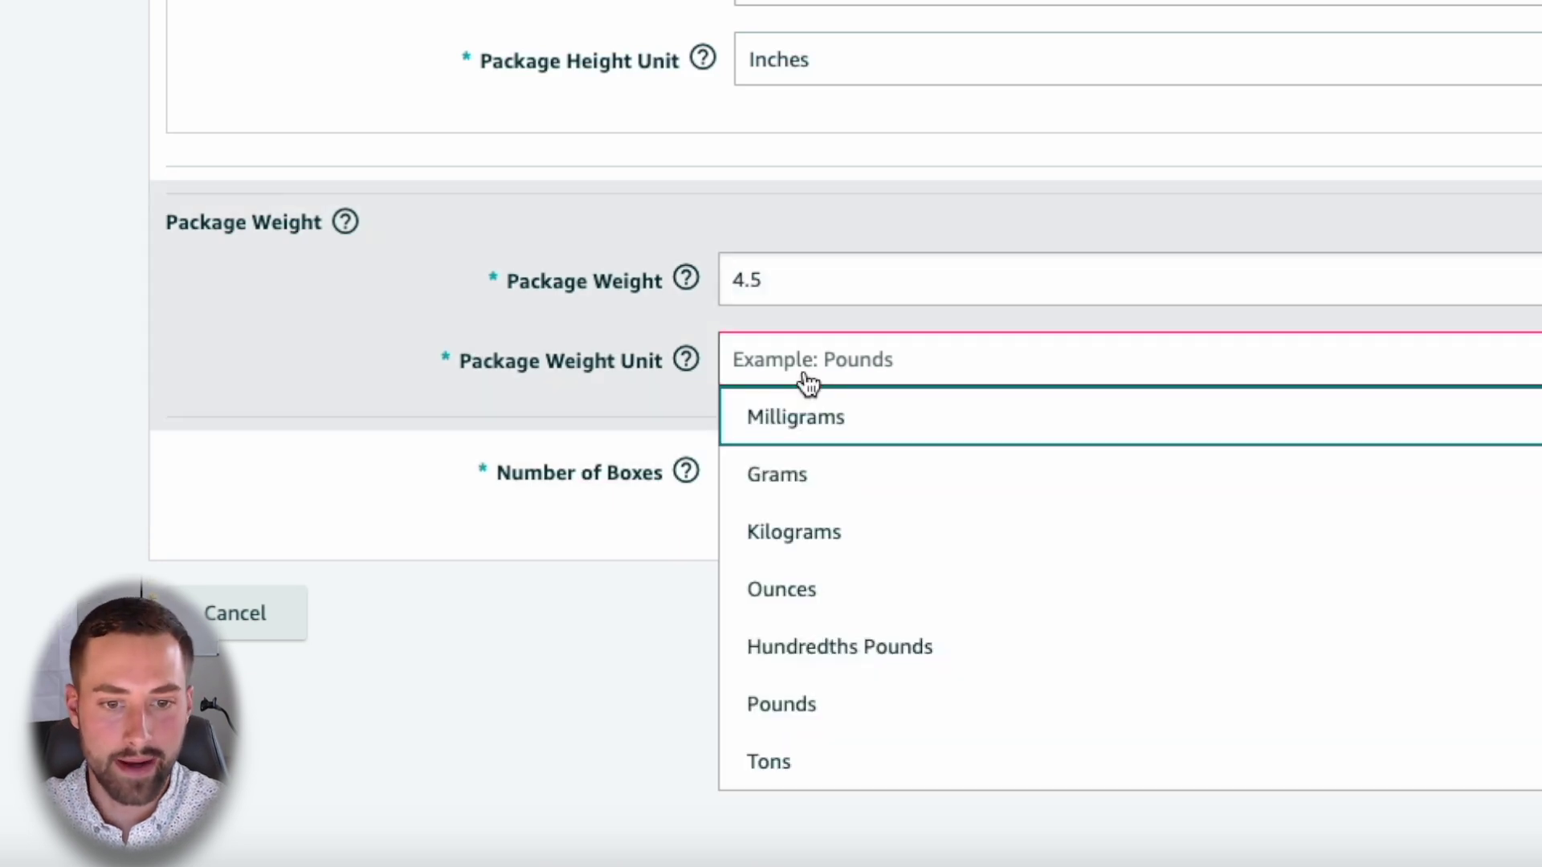
click(776, 582)
- Set the Number of Boxes to 1
click(819, 471)
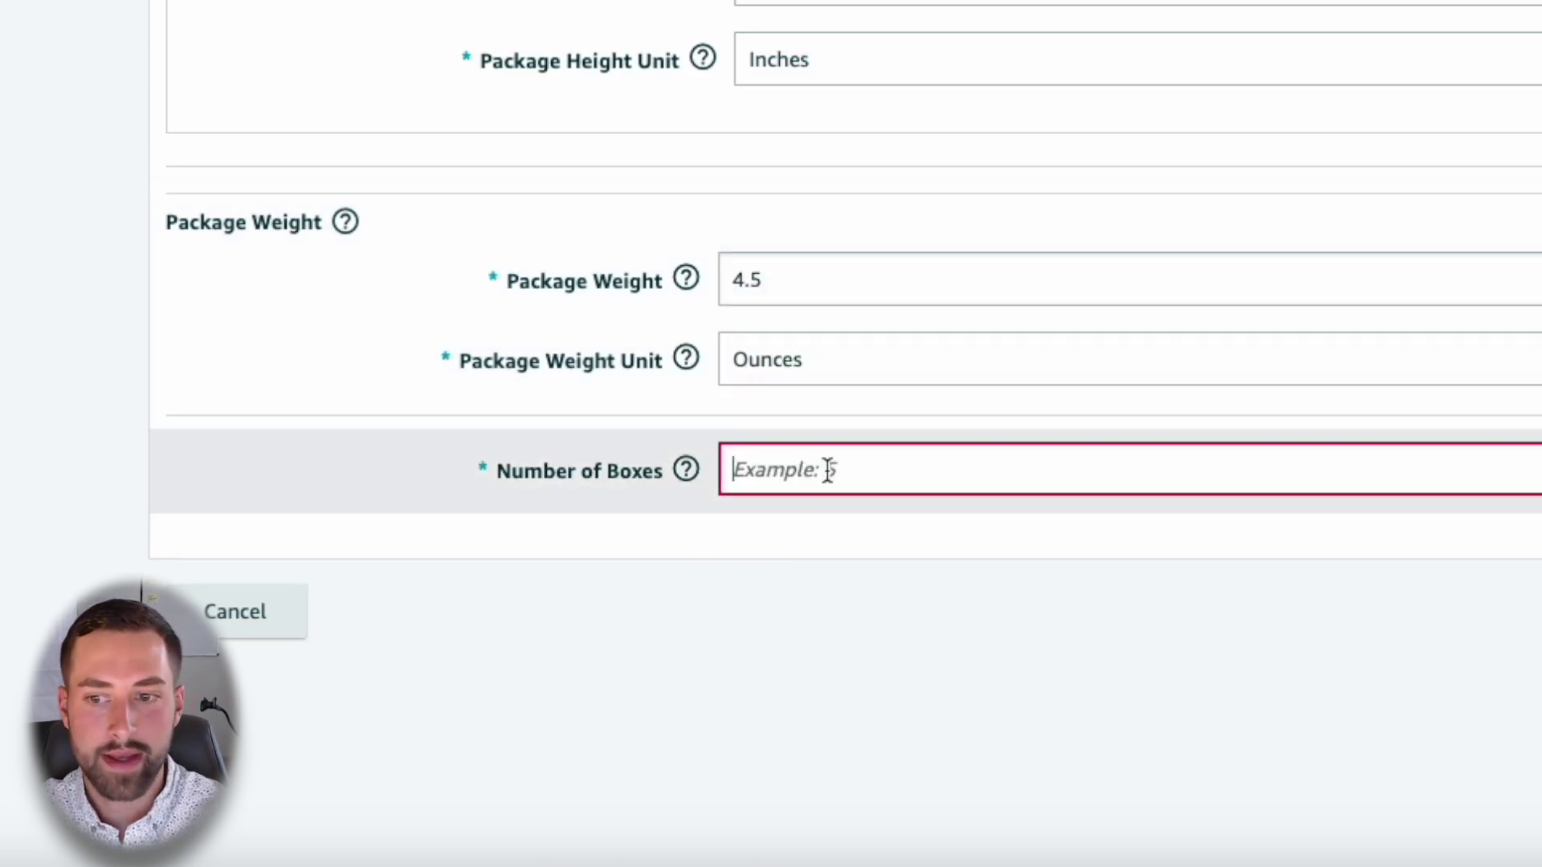
mouse_move(683, 476)
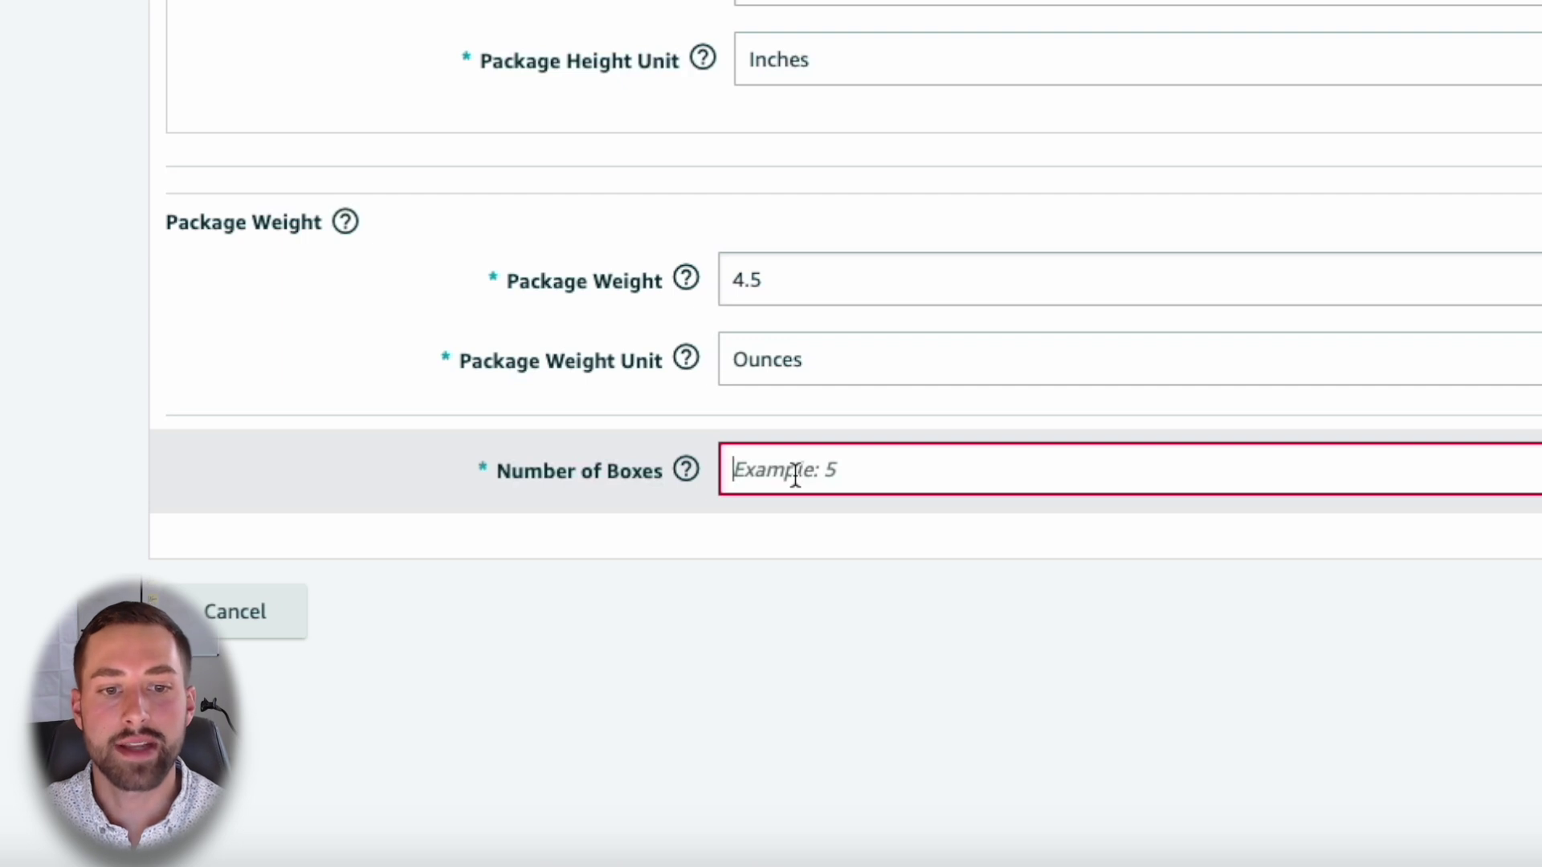
text(1)
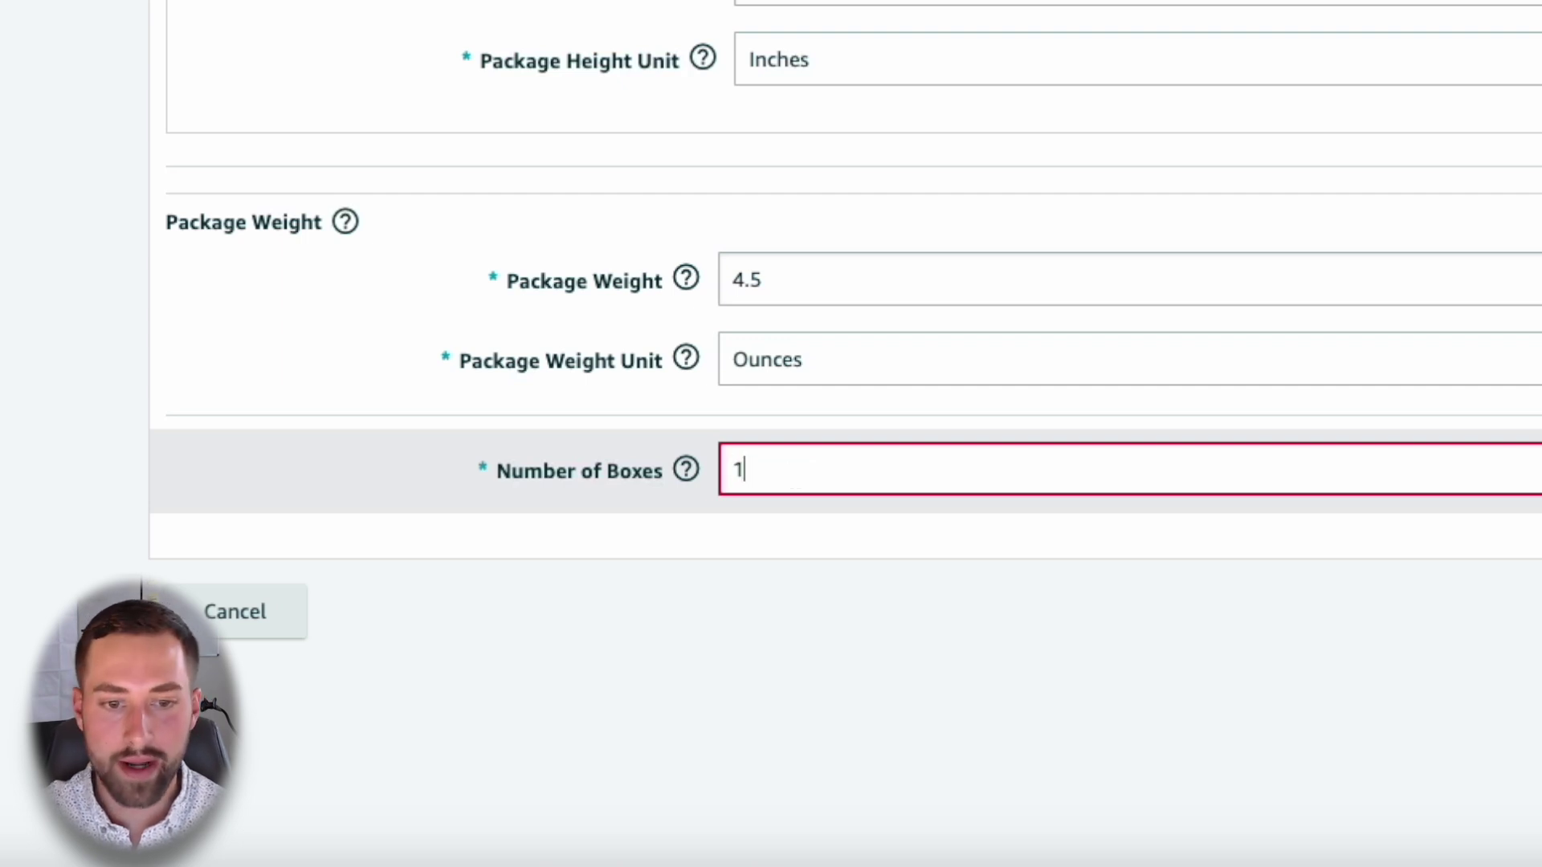
click(1033, 696)
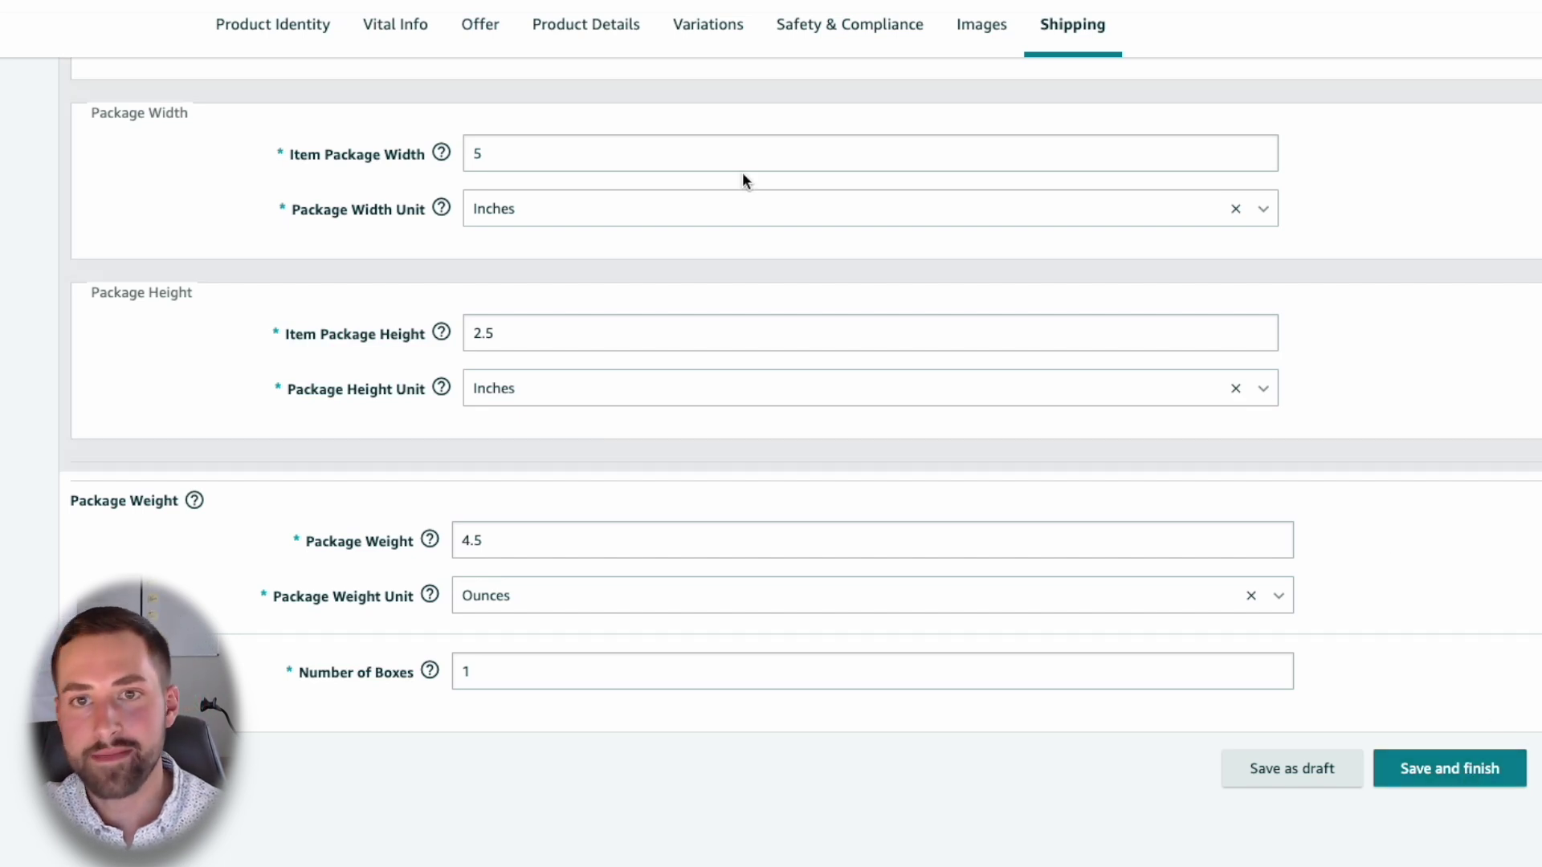
scroll(657, 62, up, 10)
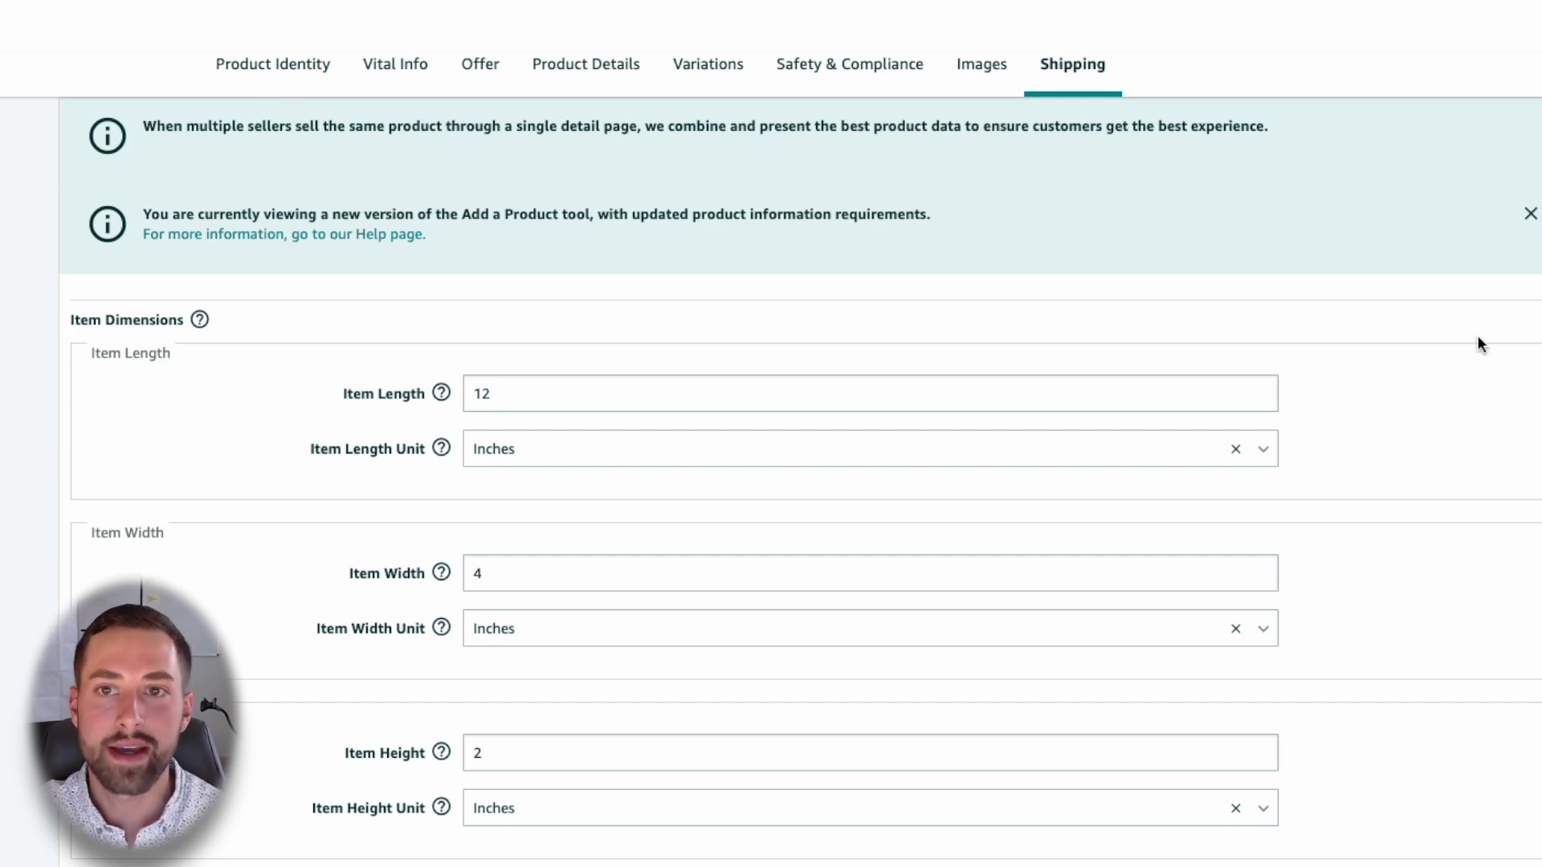
scroll(1480, 344, down, 15)
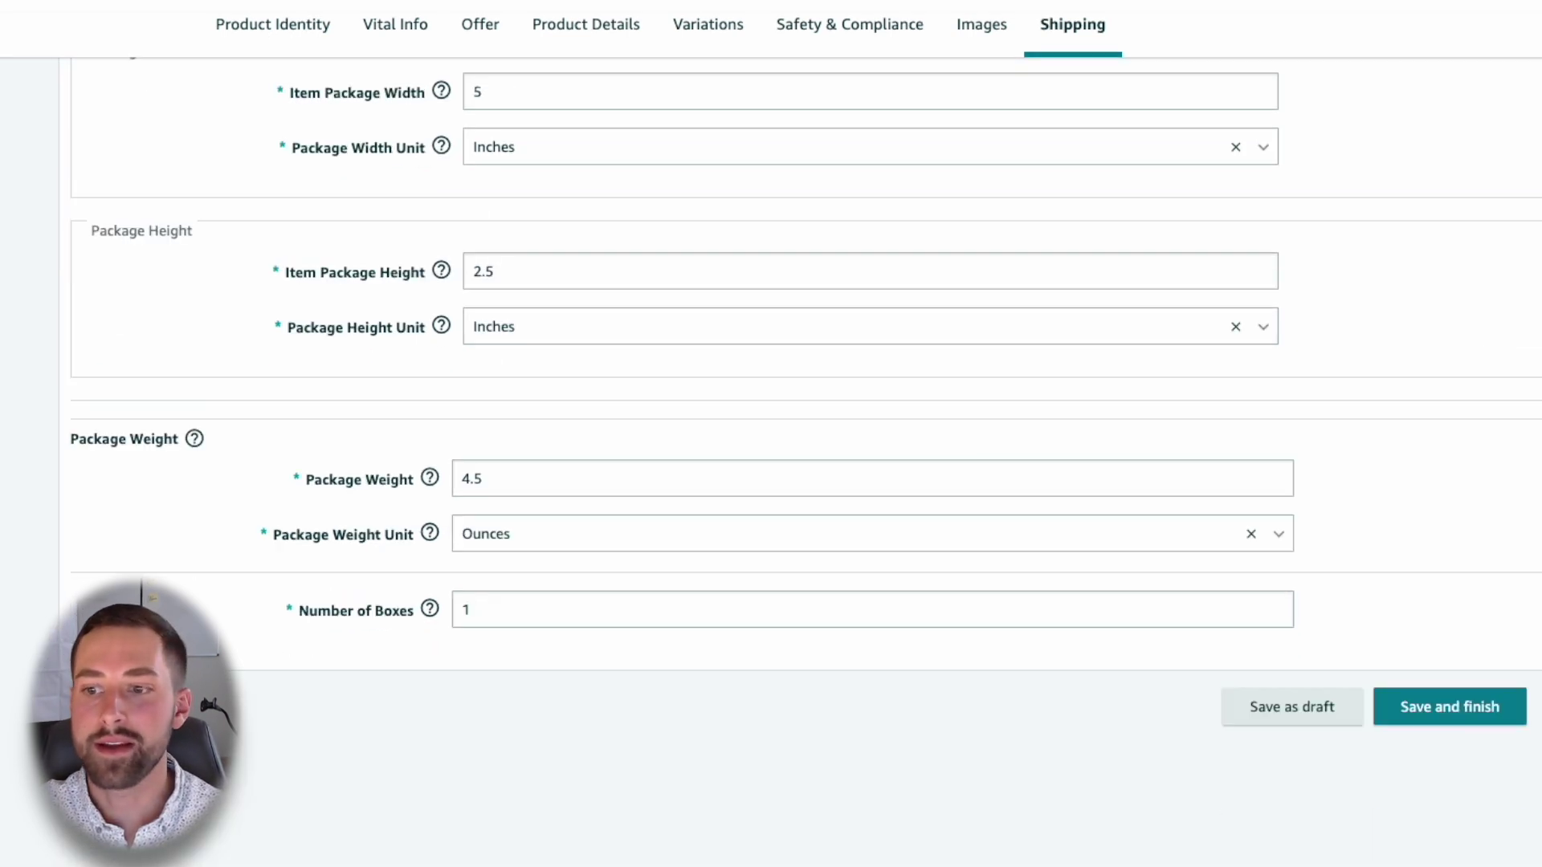
click(1452, 719)
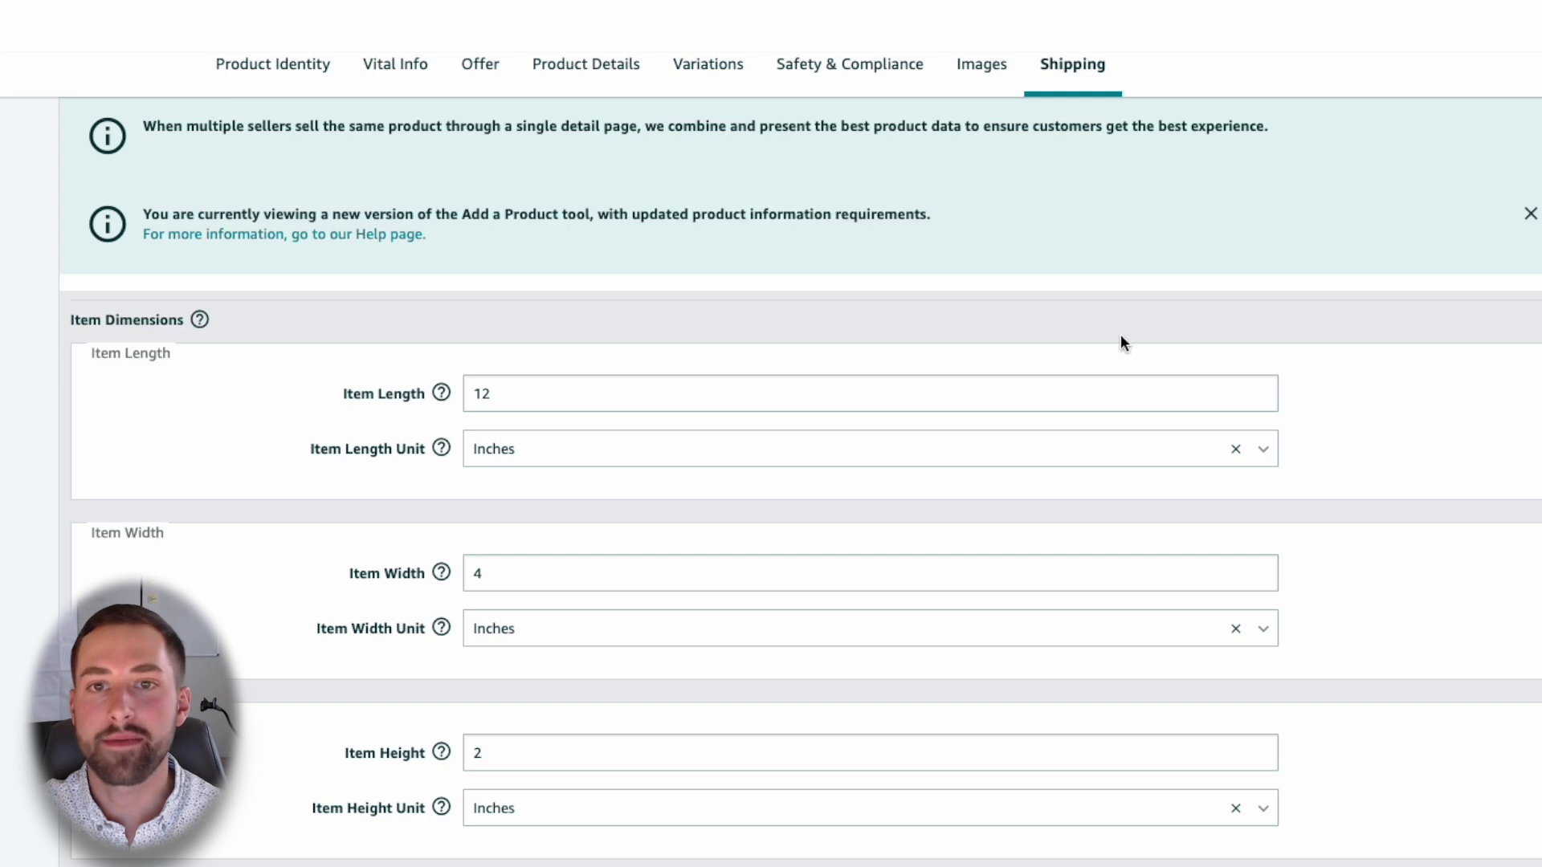
- Enable Color as the listing's variation type and check the variation setting in the product identity details
click(700, 70)
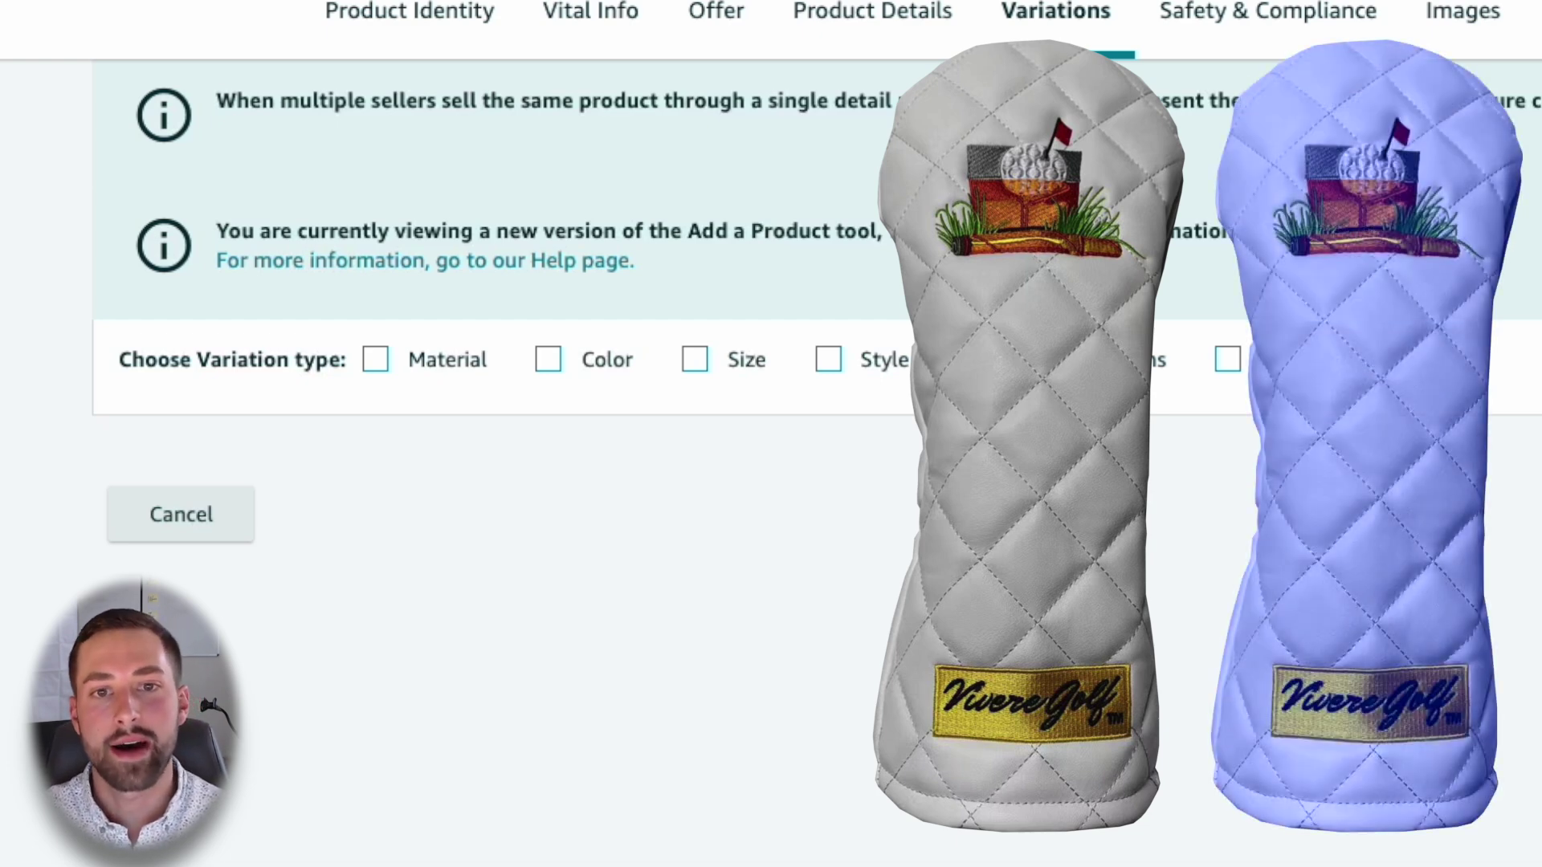
click(545, 369)
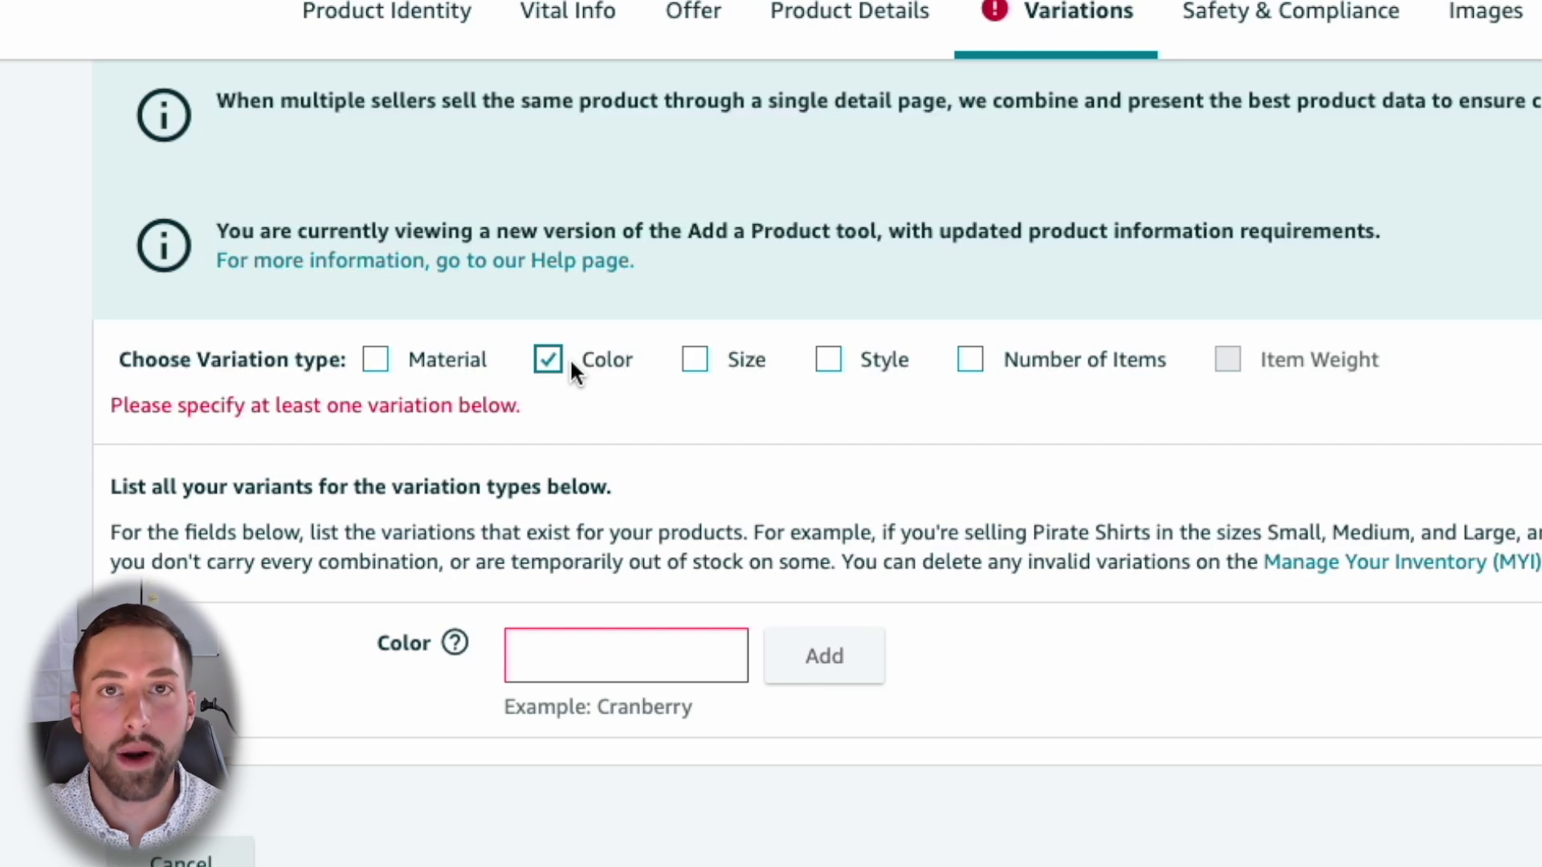
click(397, 16)
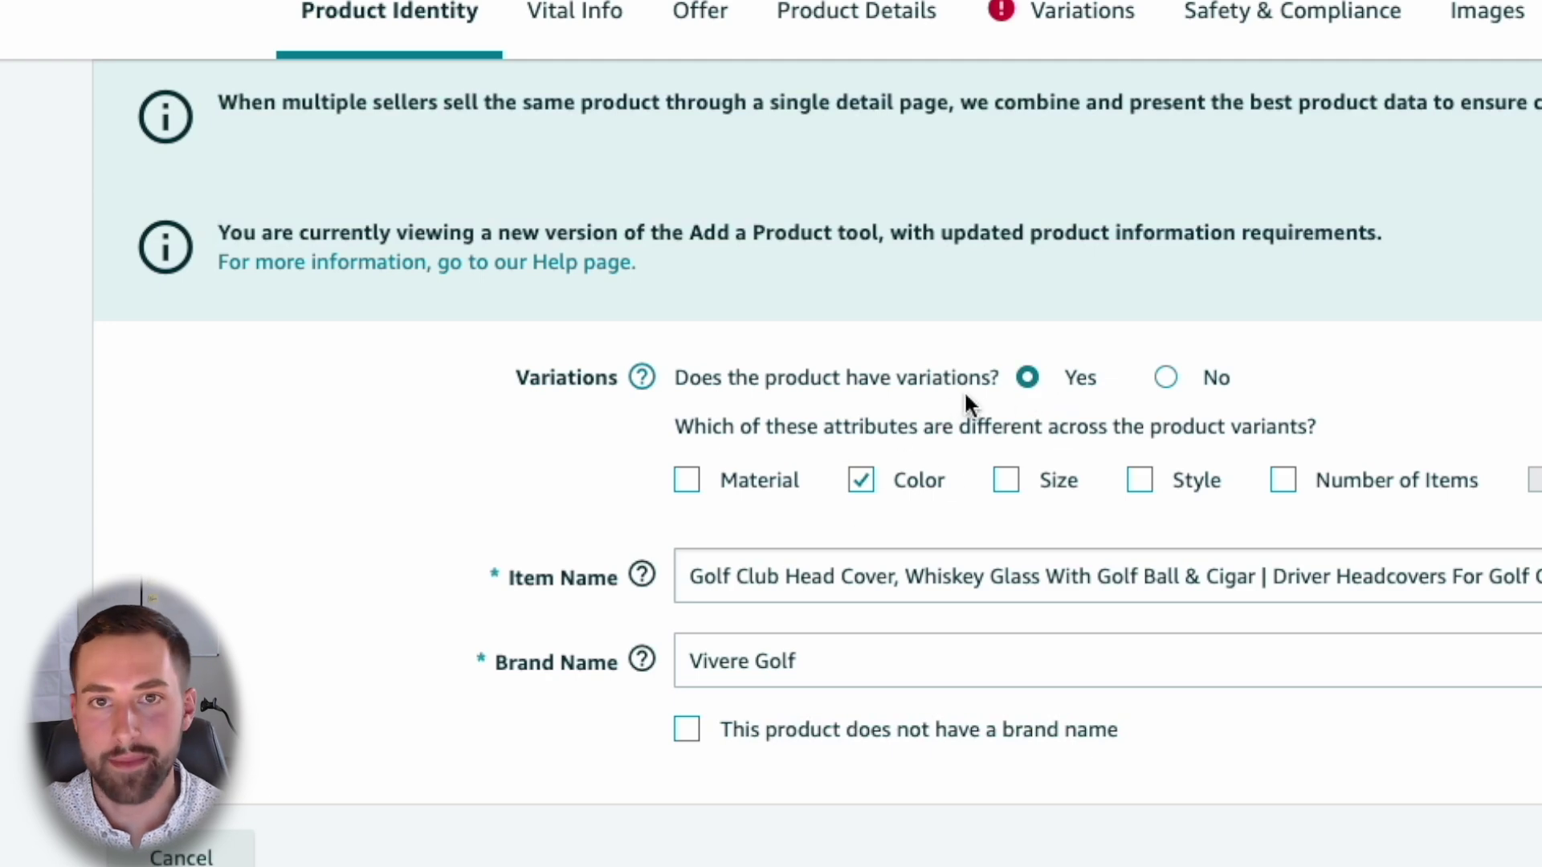
click(1055, 41)
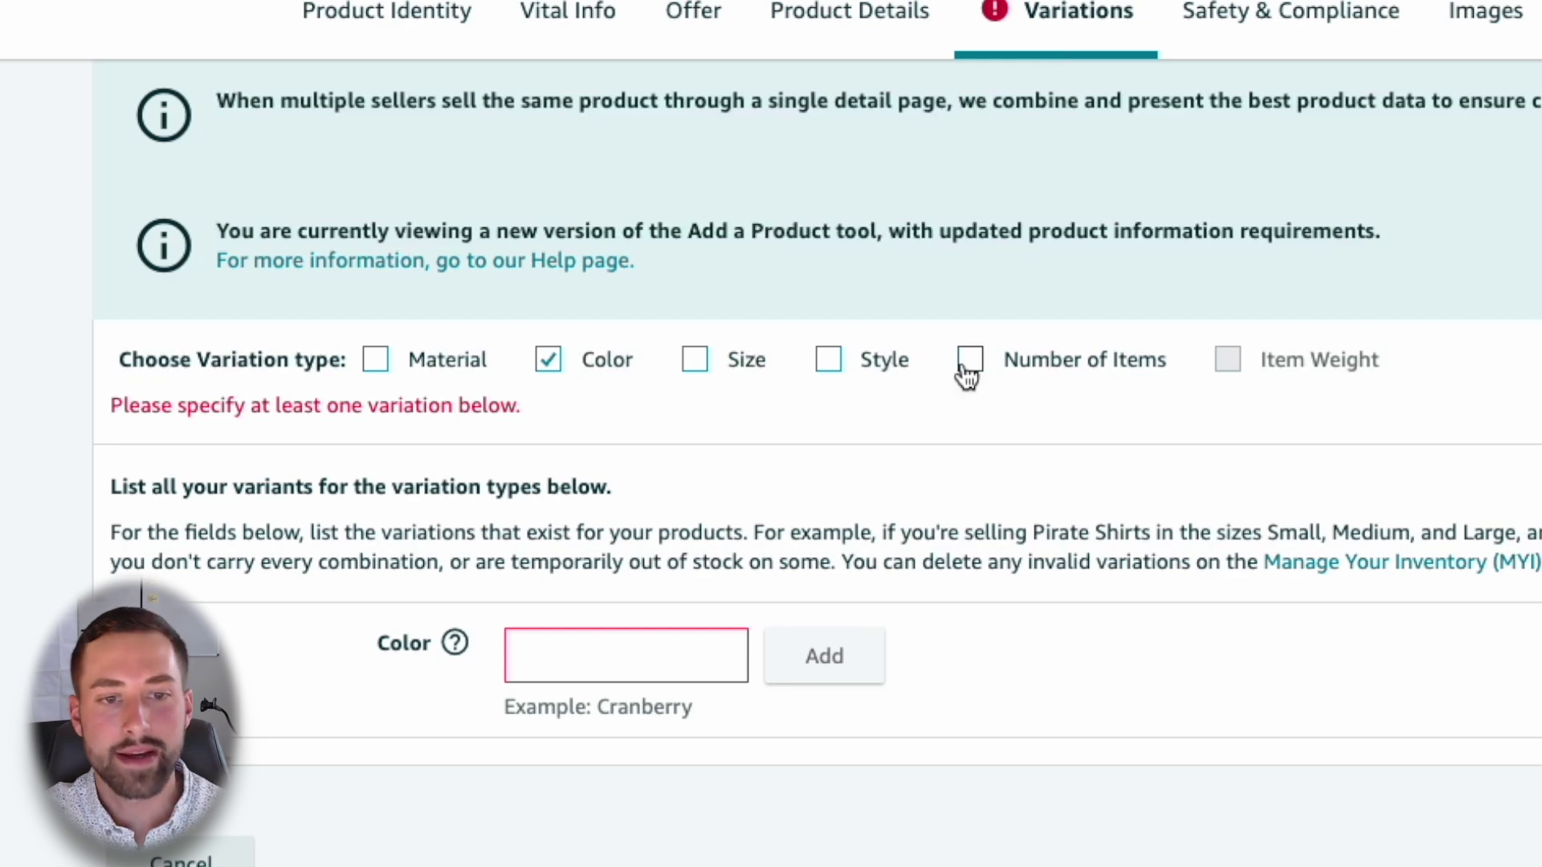
- Add Blue as a color variant of the head cover
click(645, 656)
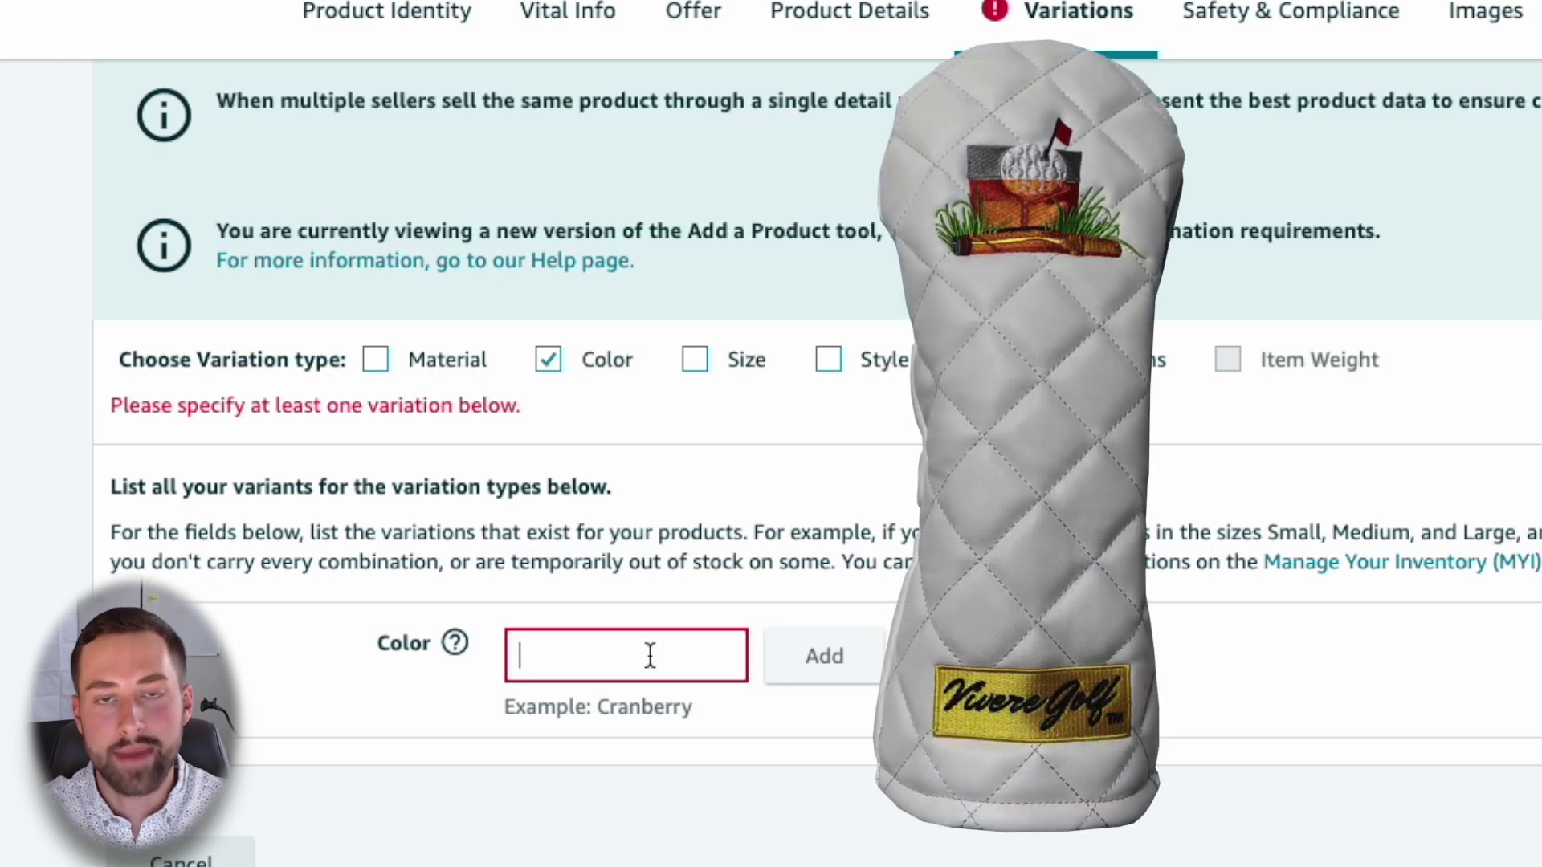
text(Blue)
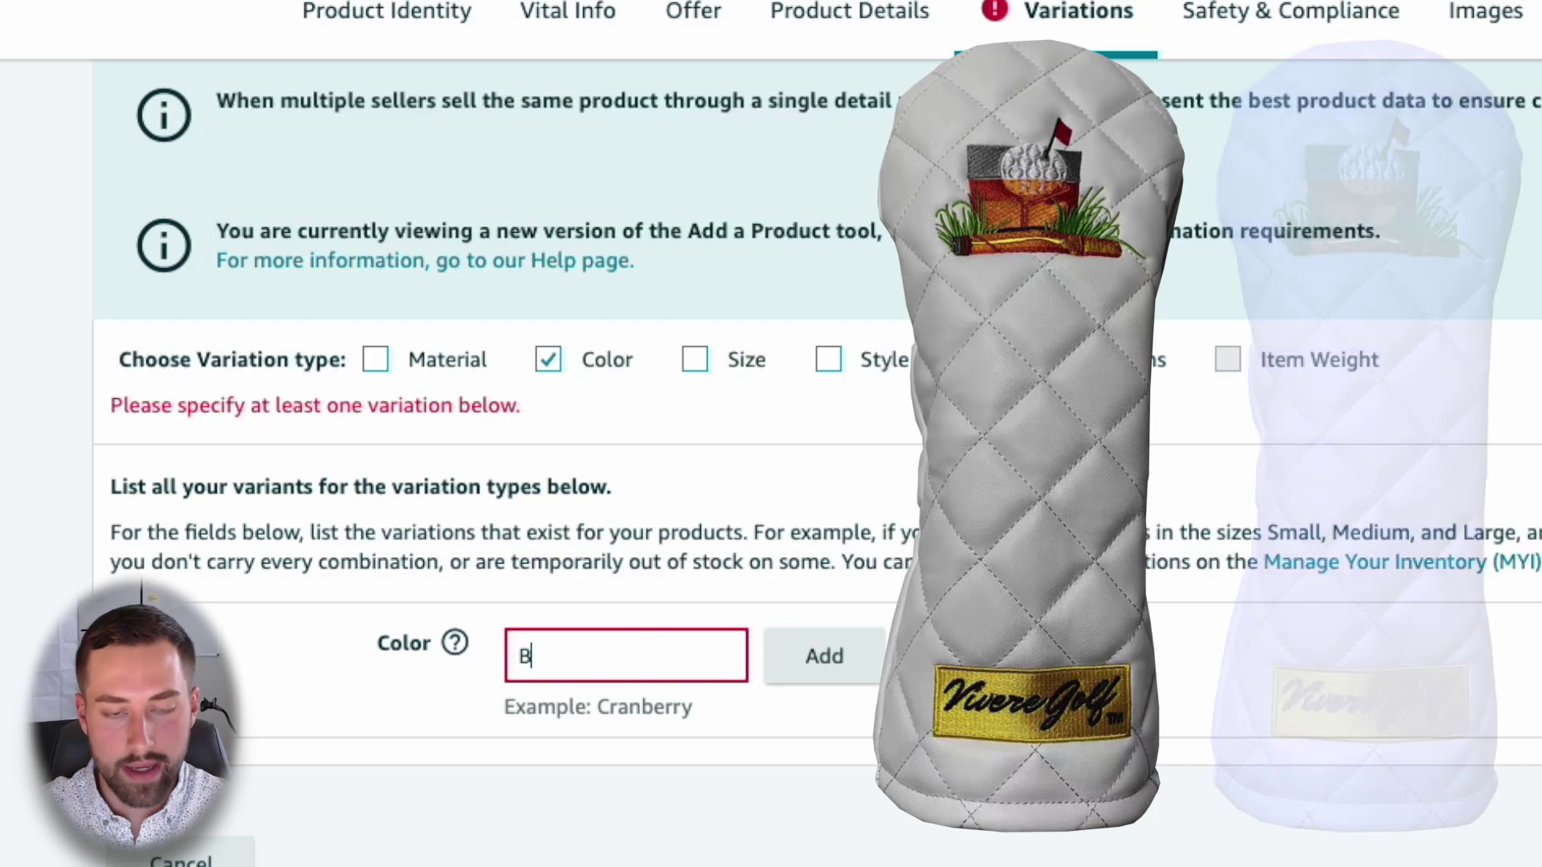
click(803, 665)
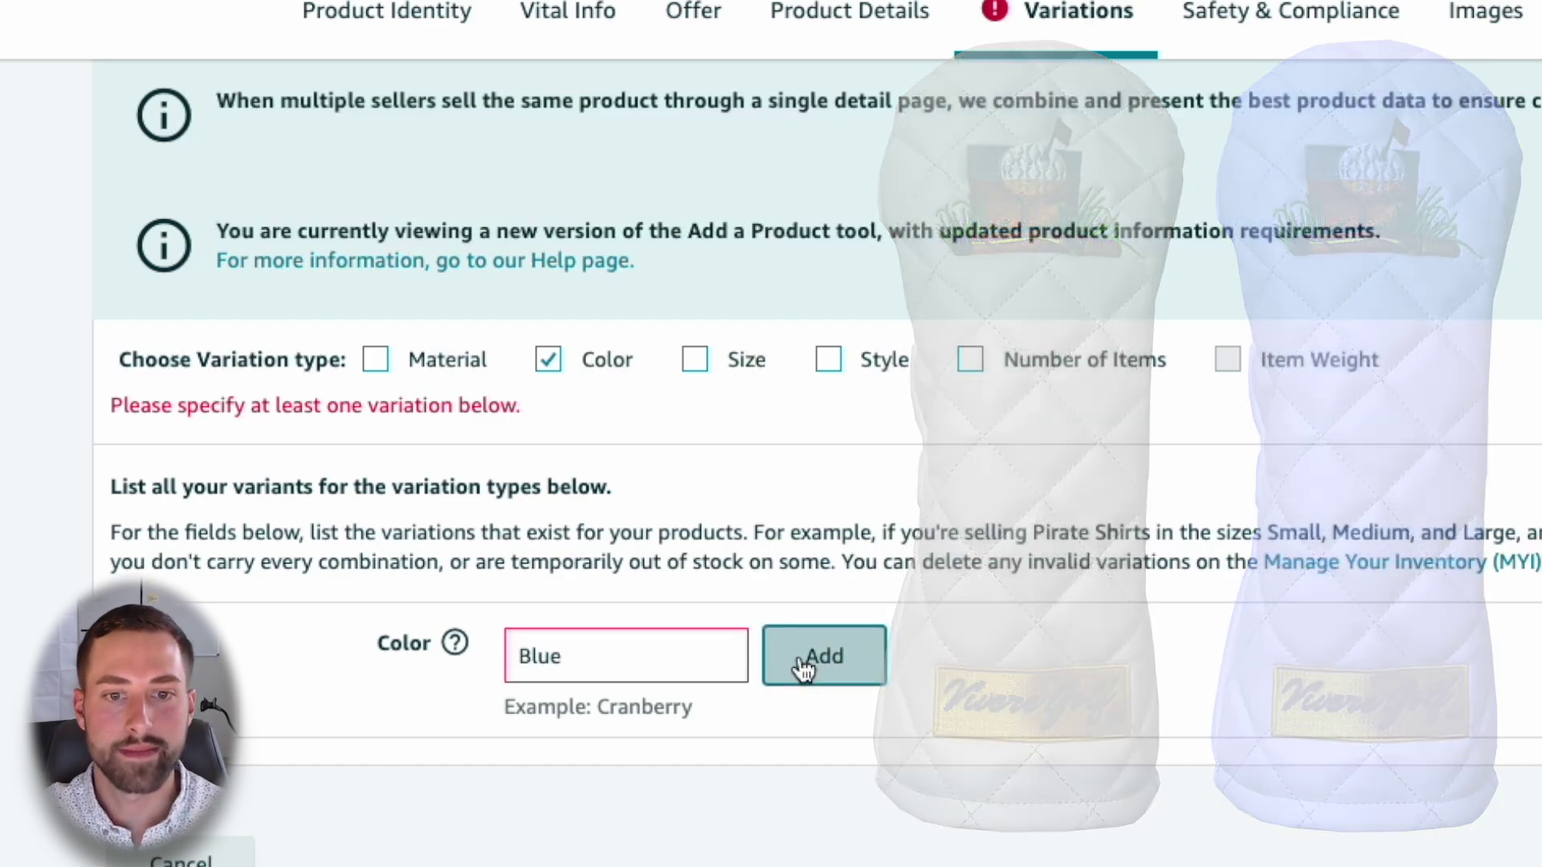
- Fill in the Blue variation's offer with condition New, a price of USD 25.99 and a quantity of 100
scroll(955, 657, down, 2)
scroll(955, 657, down, 6)
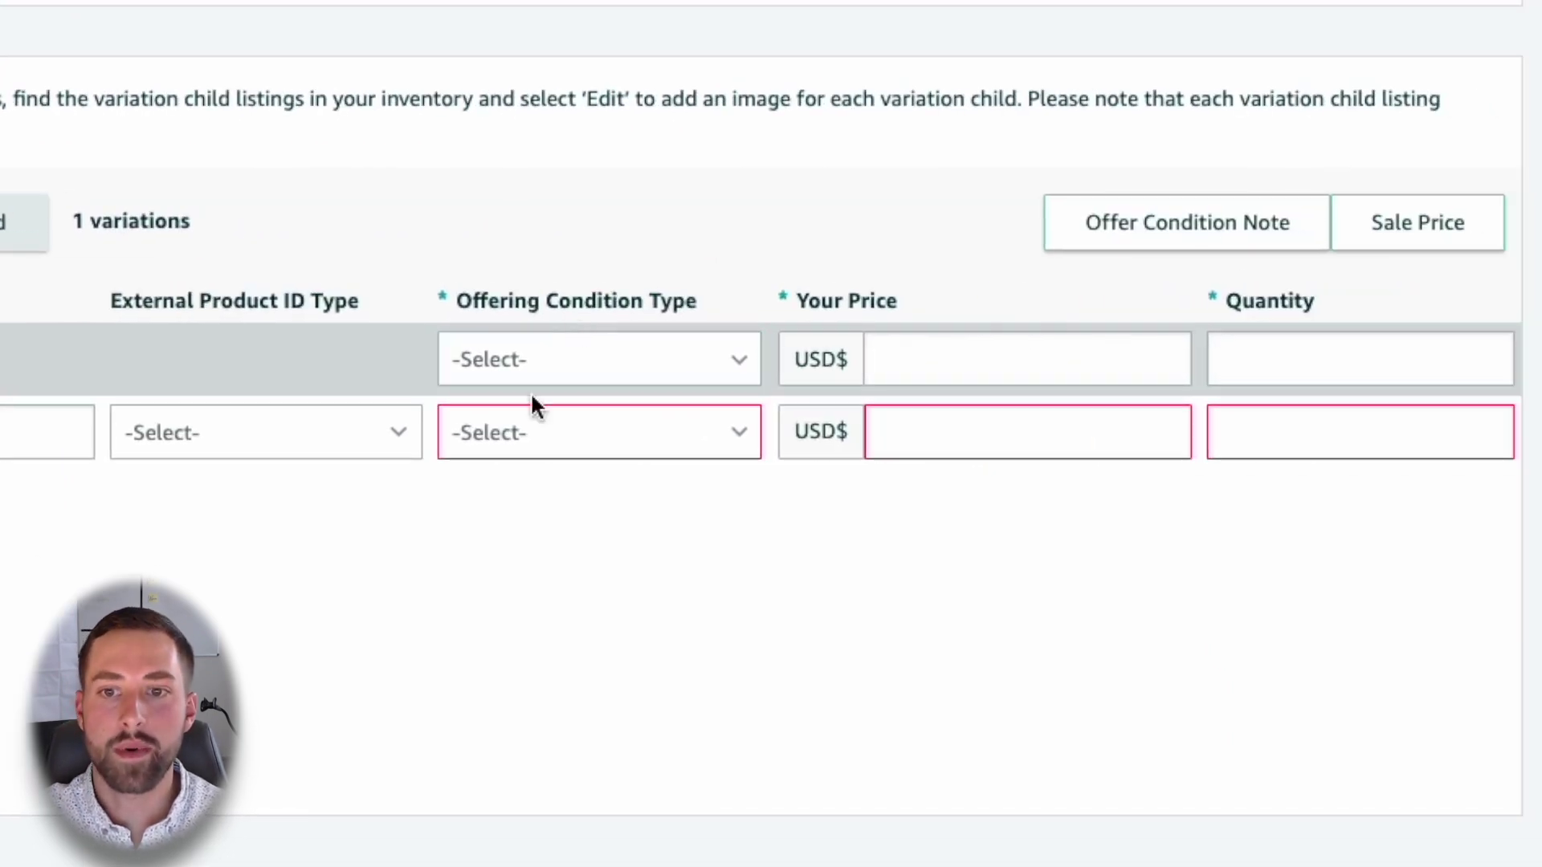
click(1267, 425)
click(528, 485)
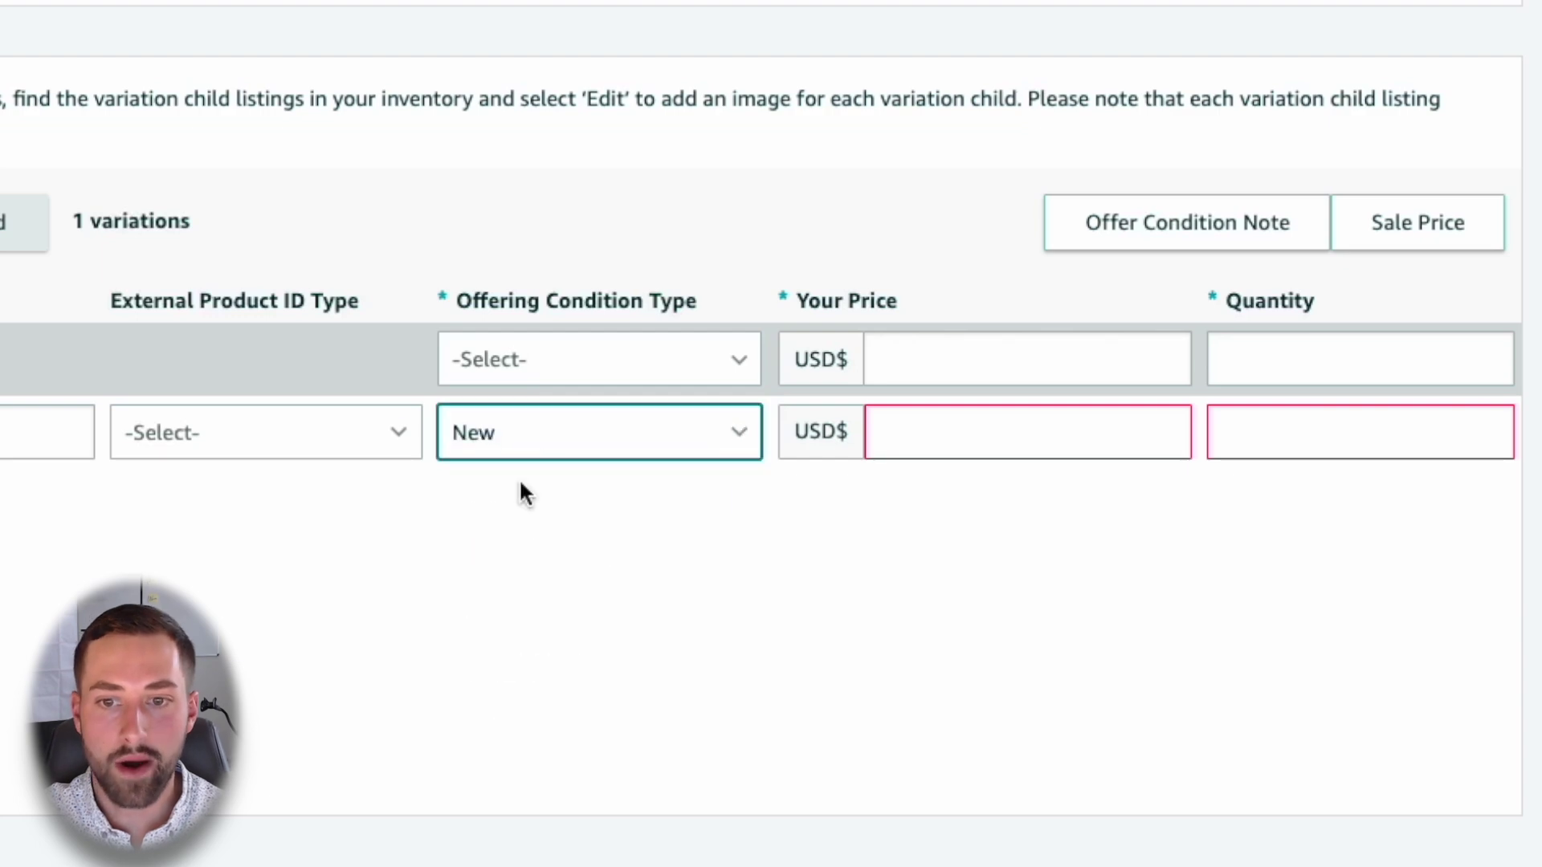
click(925, 442)
text(25.99)
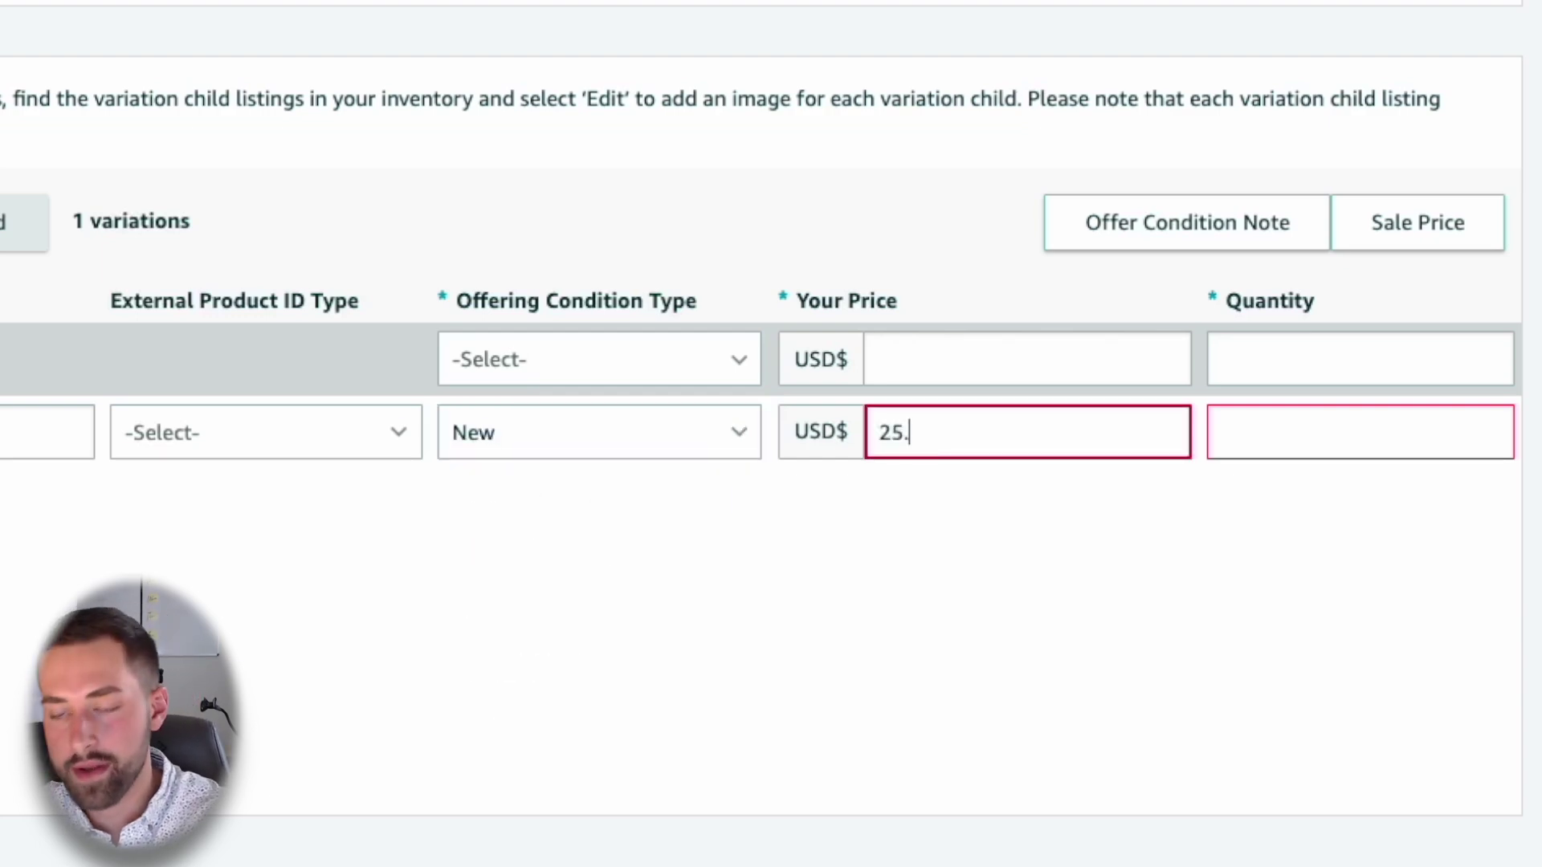
click(931, 536)
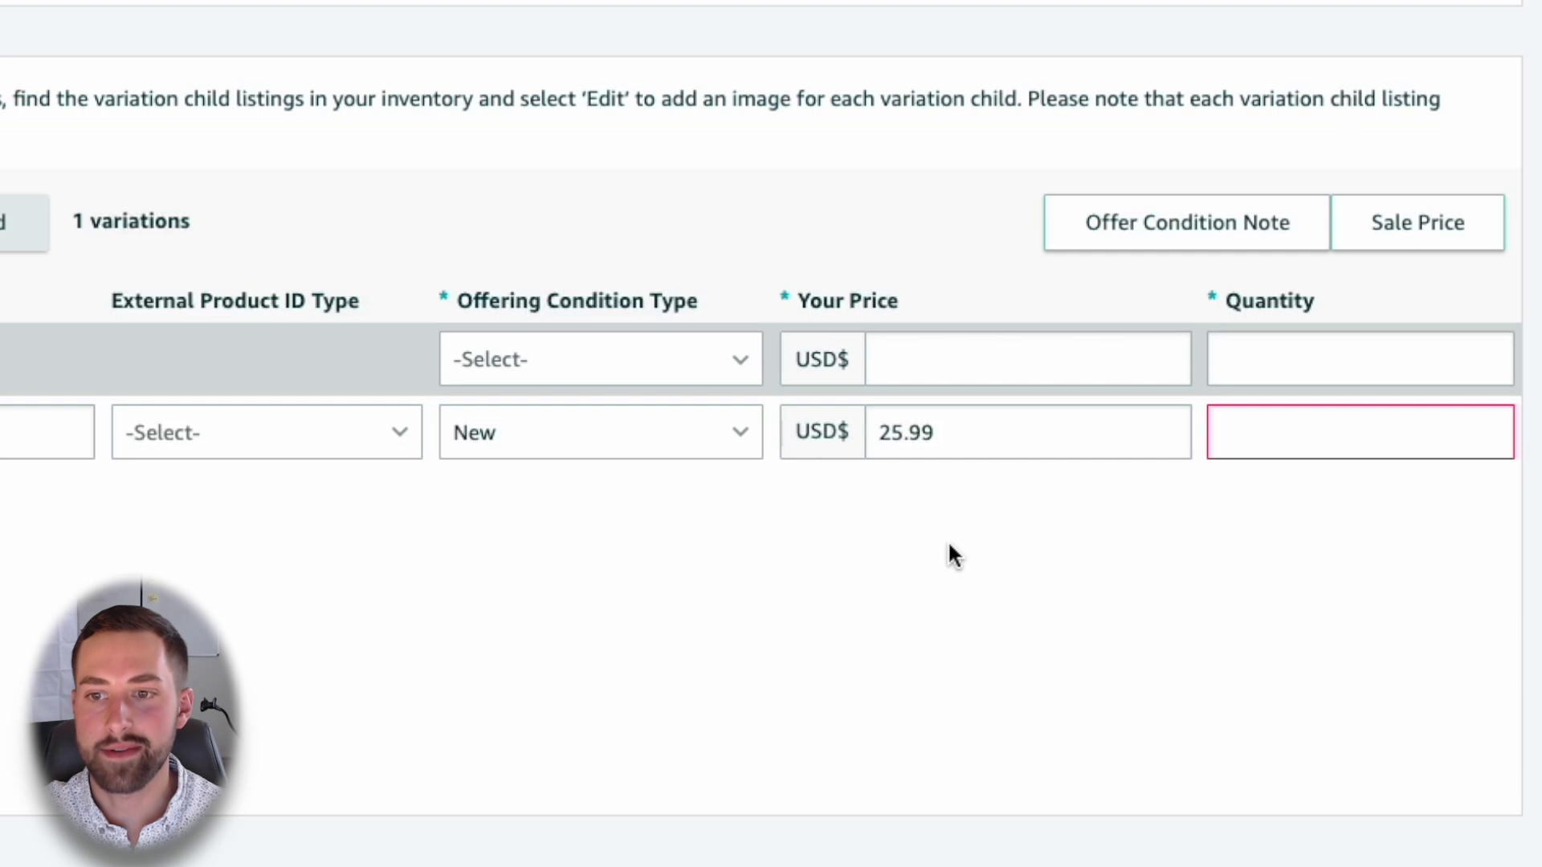
click(1267, 438)
text(100)
click(1229, 529)
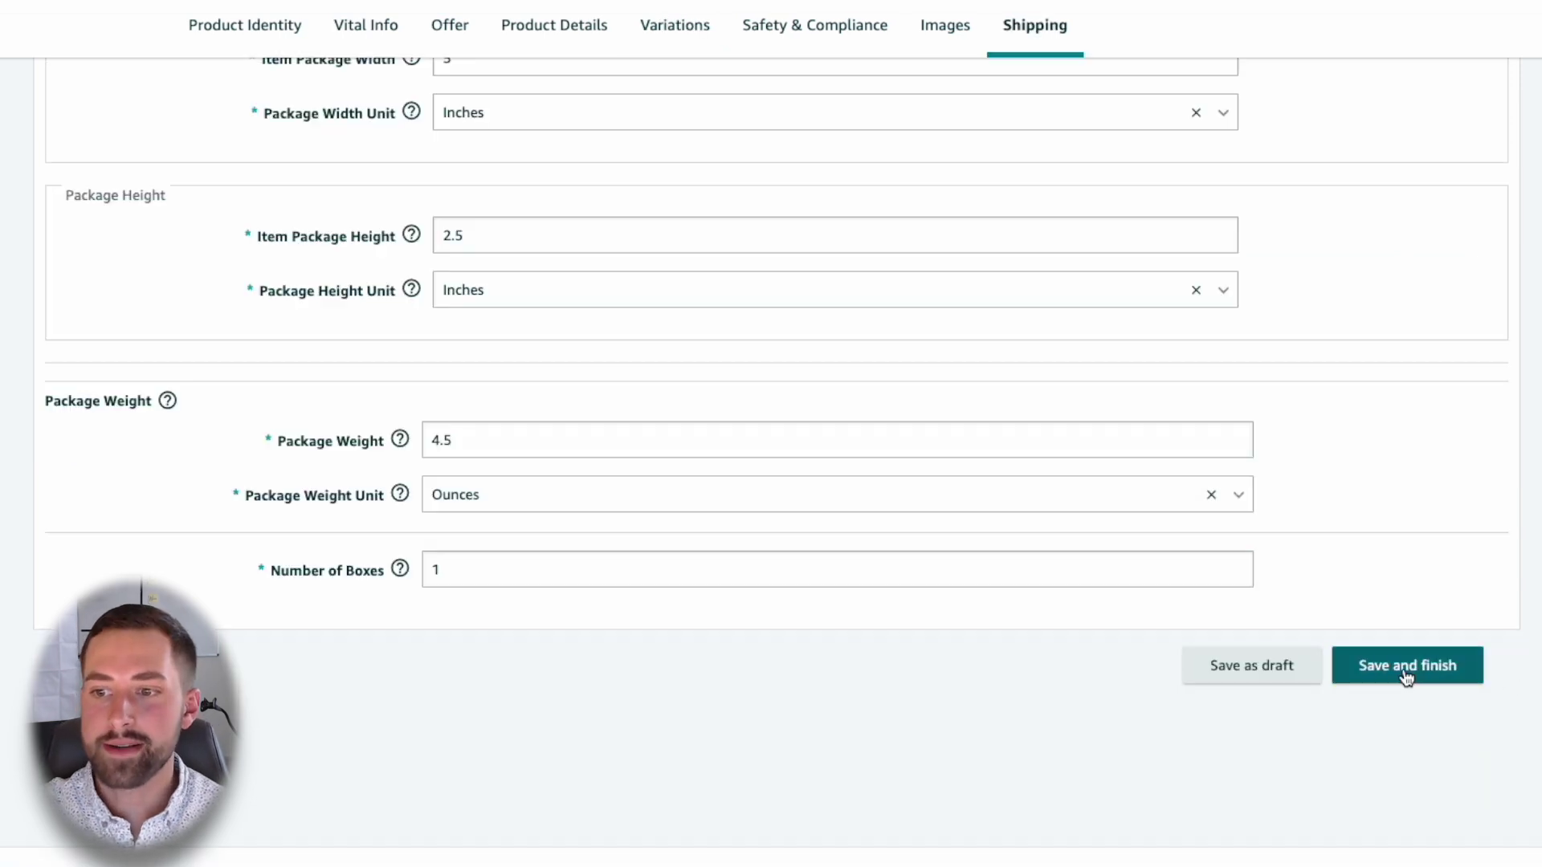
- Save and finish the completed product listing from the shipping details
click(1411, 676)
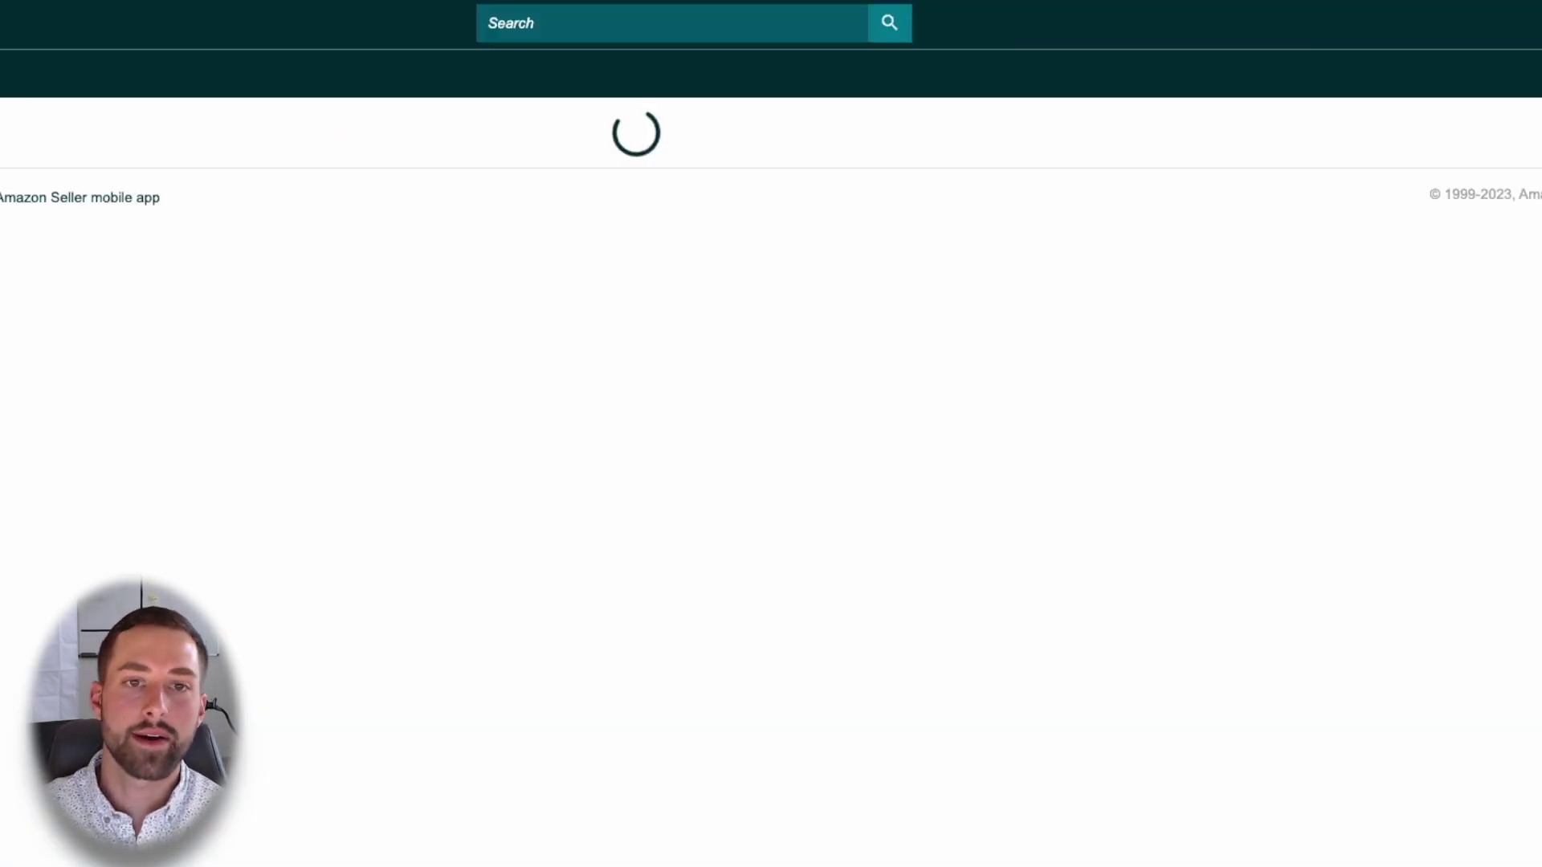